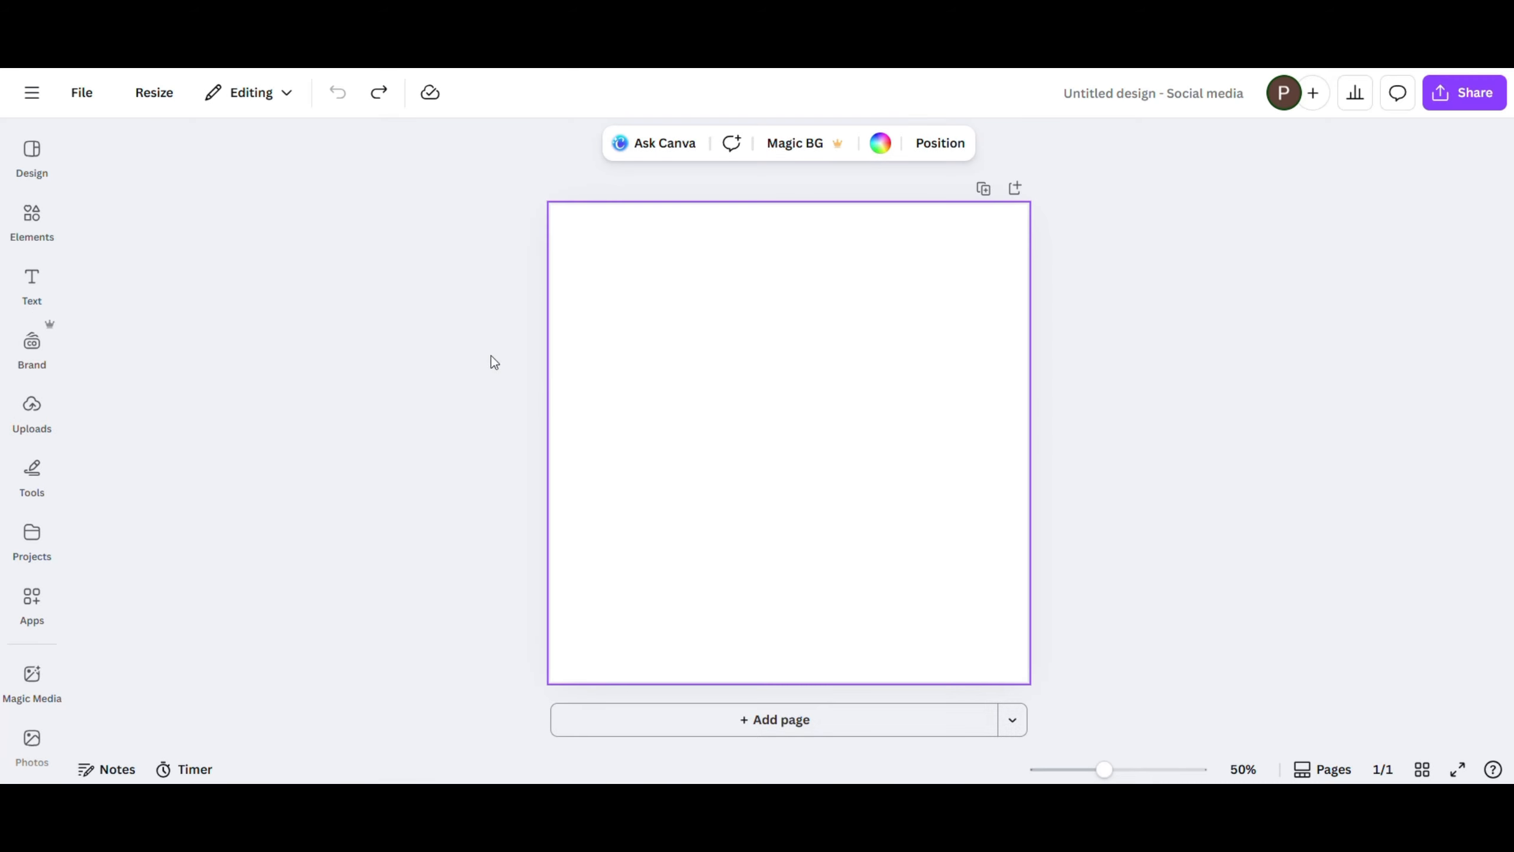
- Add the uploaded blue earbuds photo to the page, shrink it and place it in the page's upper-right area
{"action": "left_click", "coordinate": [31, 410]}
{"action": "scroll", "coordinate": [152, 498], "scroll_direction": "down", "scroll_amount": 3}
{"action": "scroll", "coordinate": [161, 501], "scroll_direction": "down", "scroll_amount": 2}
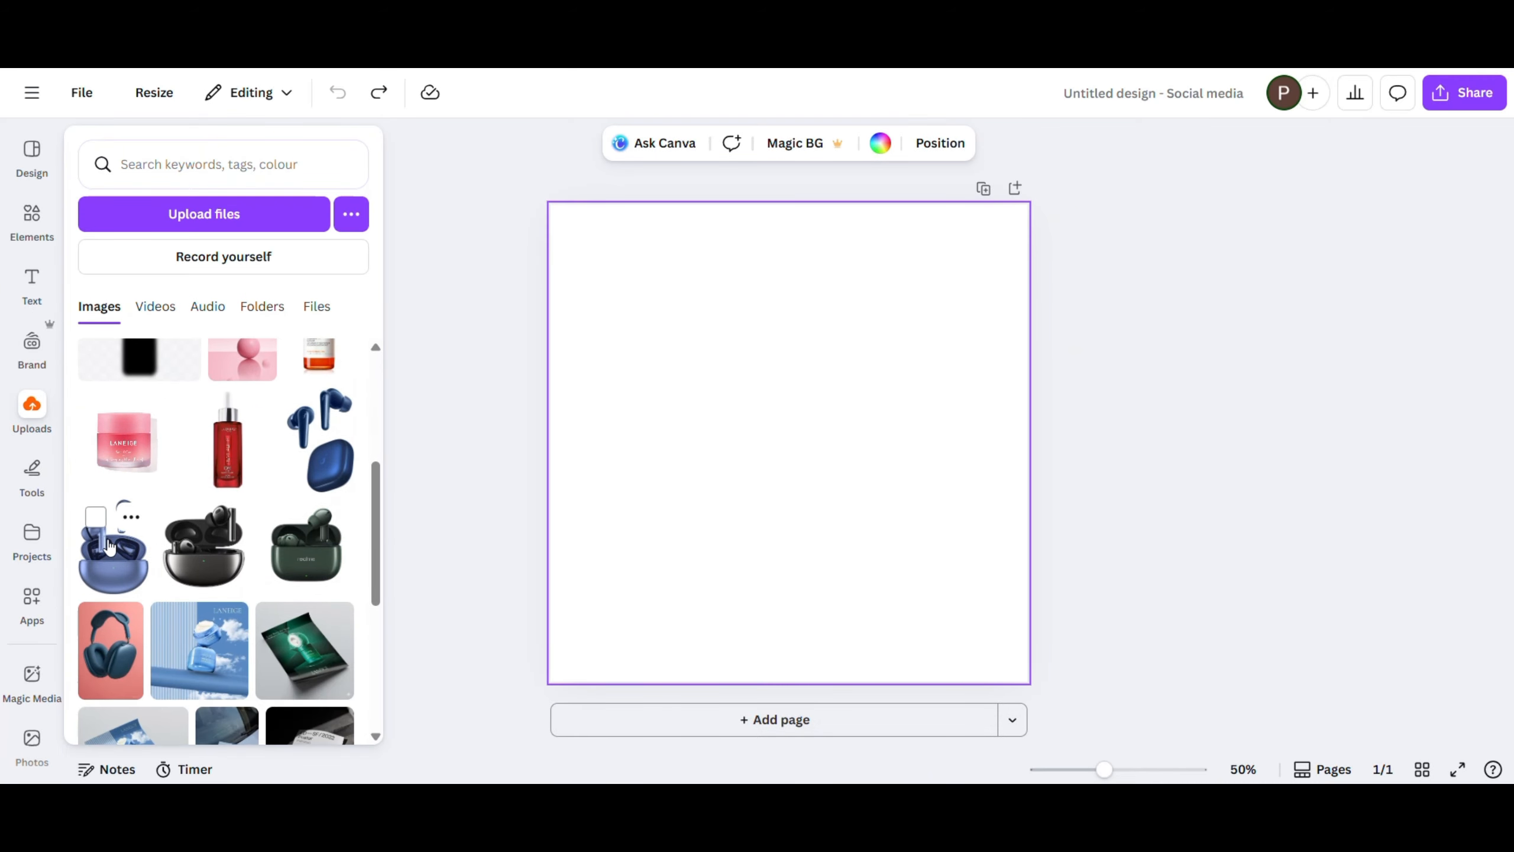
{"action": "left_click", "coordinate": [111, 540]}
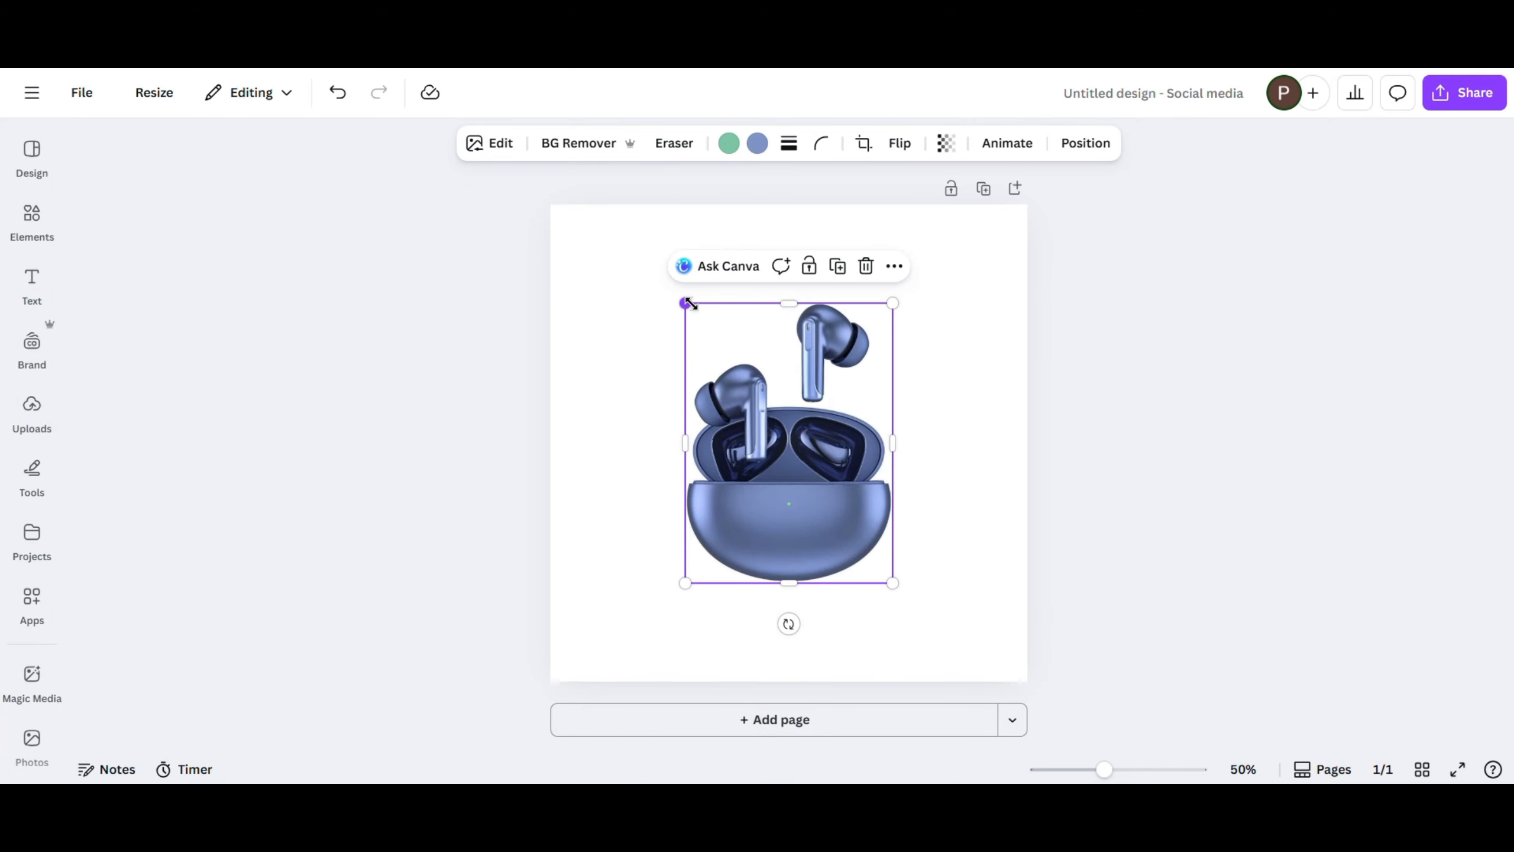
{"action": "left_click_drag", "start_coordinate": [688, 304], "coordinate": [777, 430]}
{"action": "left_click_drag", "start_coordinate": [844, 512], "coordinate": [939, 318]}
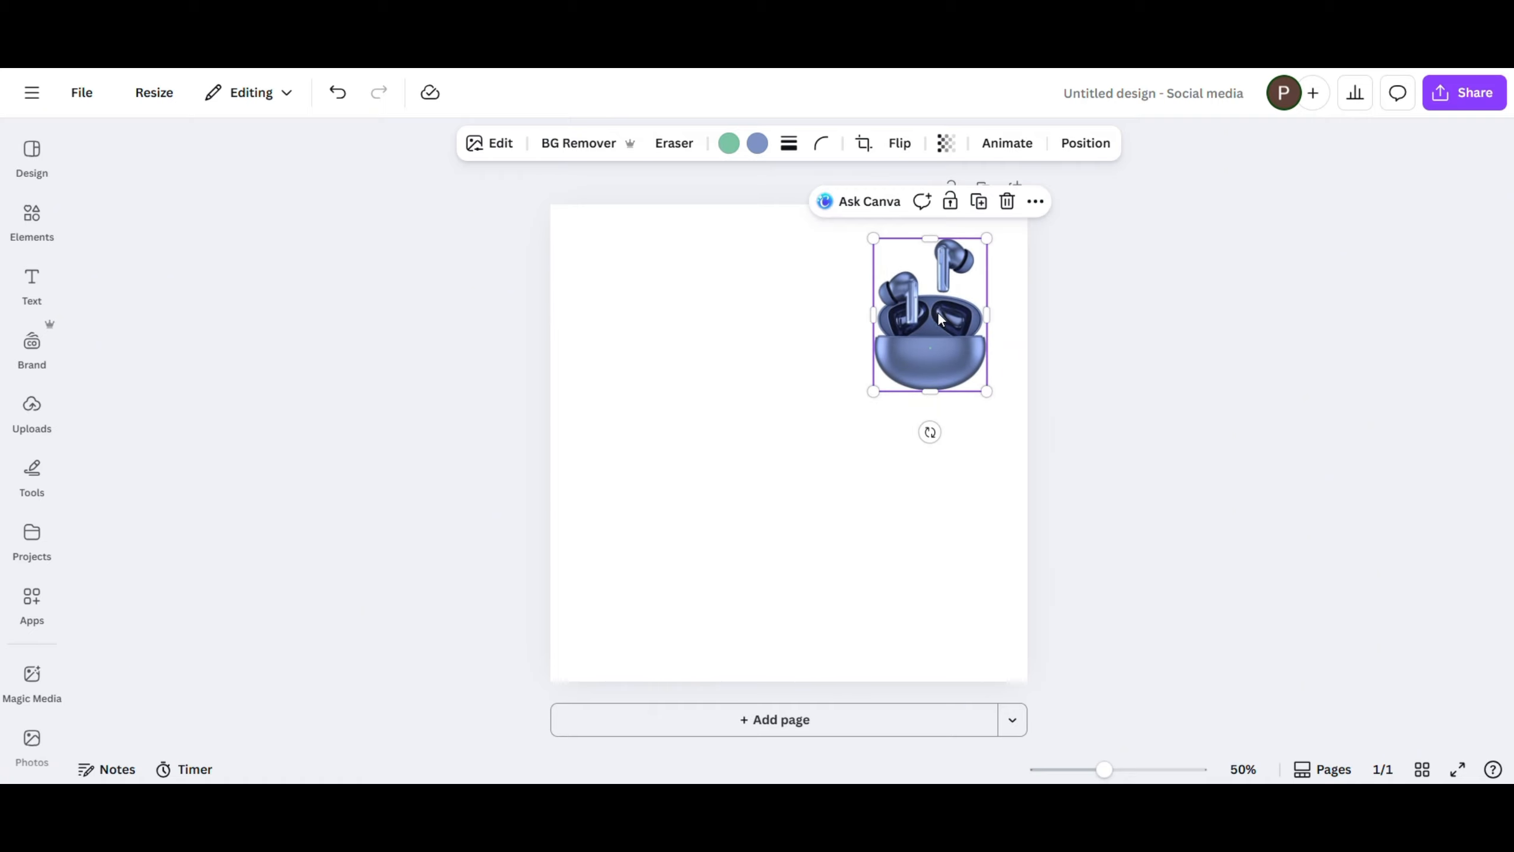
- Fill the page background with the photo's dark blue #505F87 and turn the fill into a gradient
{"action": "left_click", "coordinate": [778, 326]}
{"action": "left_click", "coordinate": [841, 143]}
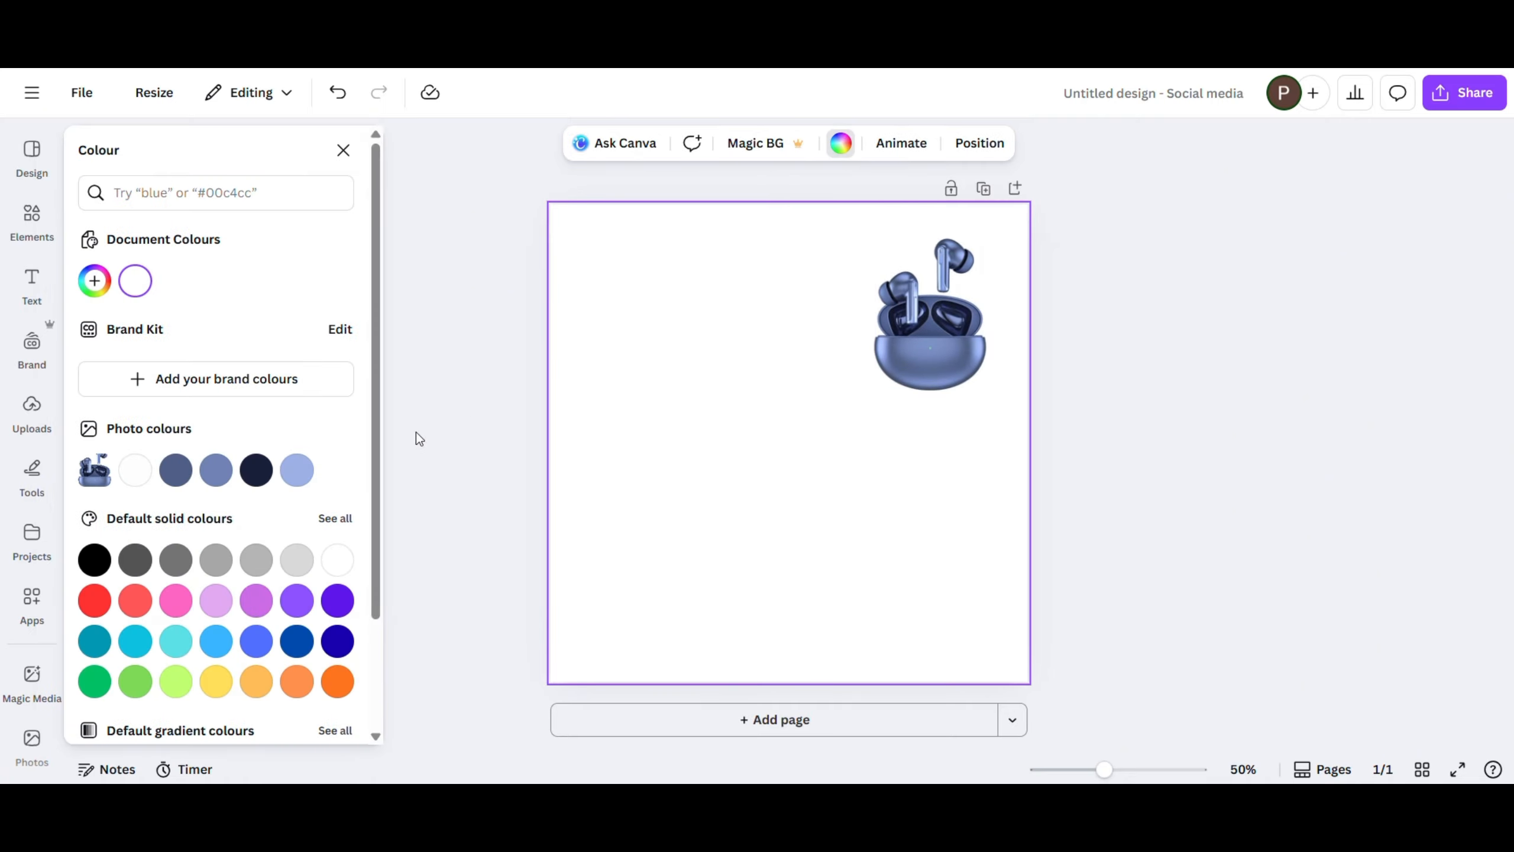
{"action": "left_click", "coordinate": [185, 476]}
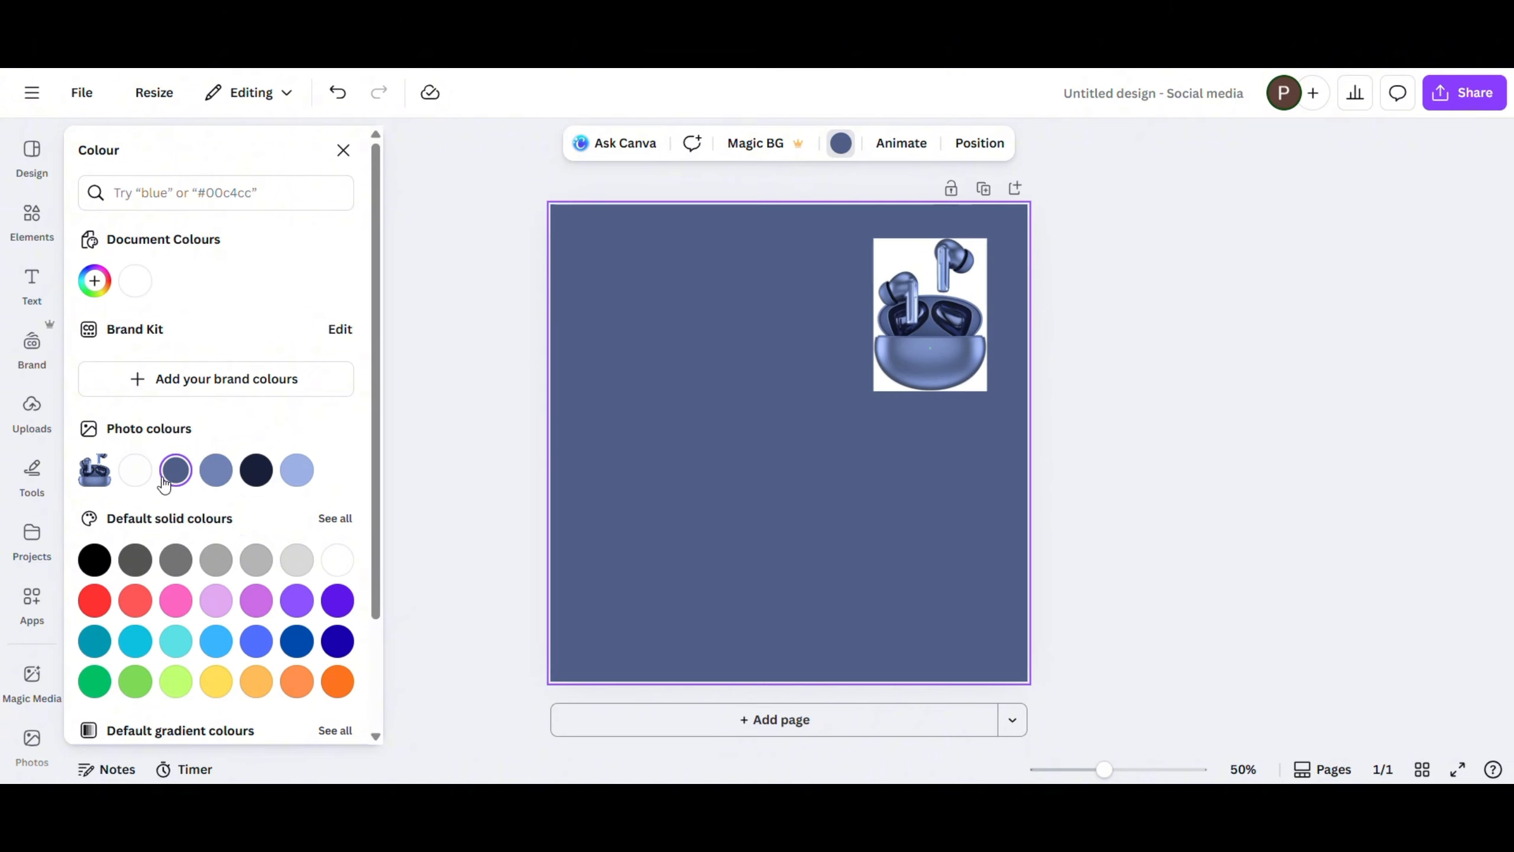
{"action": "left_click", "coordinate": [95, 282]}
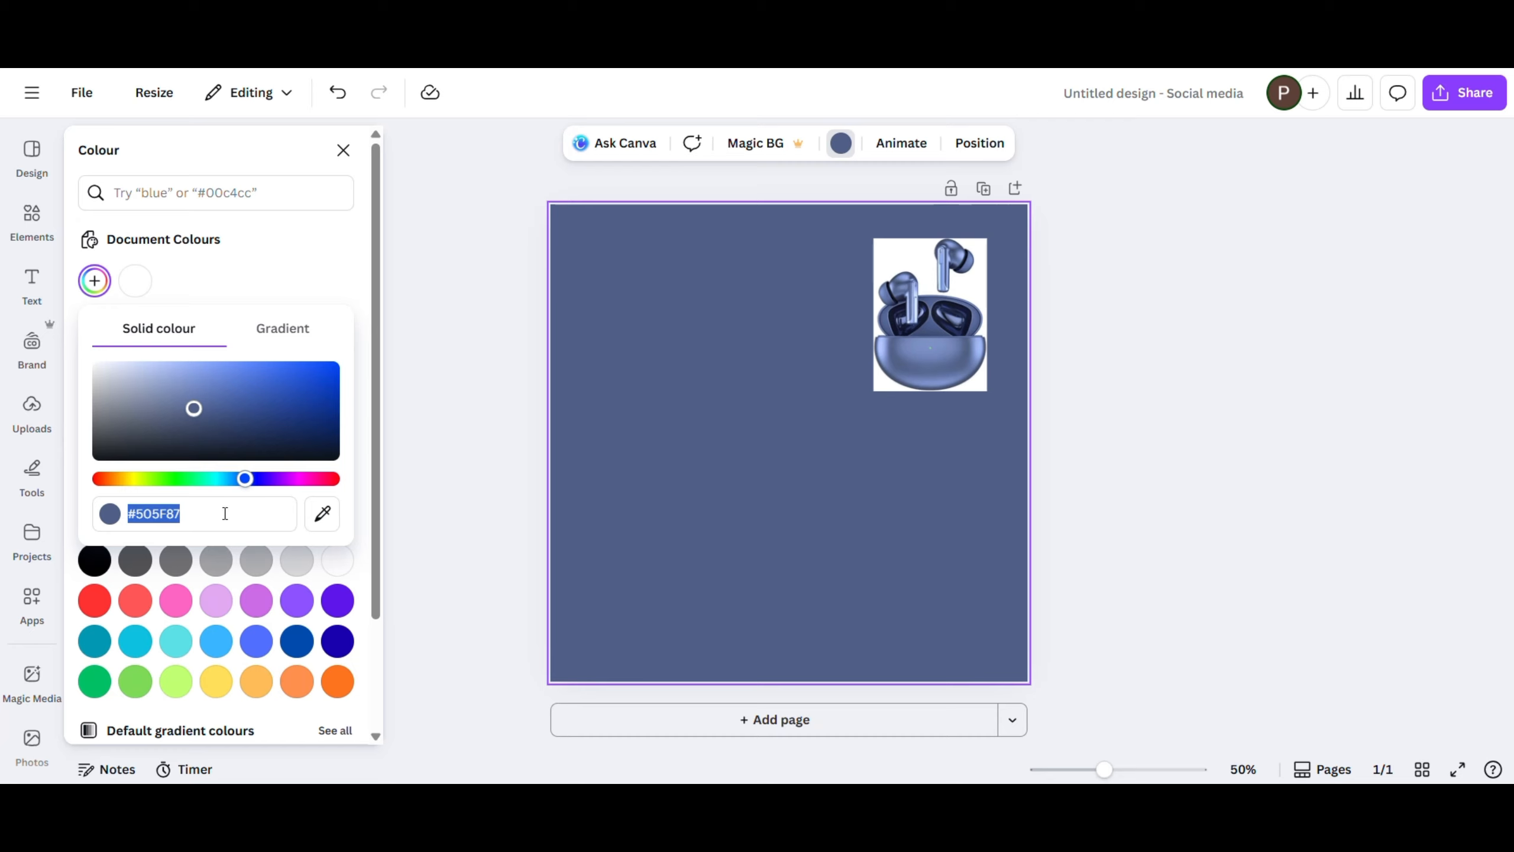
{"action": "left_click", "coordinate": [271, 332]}
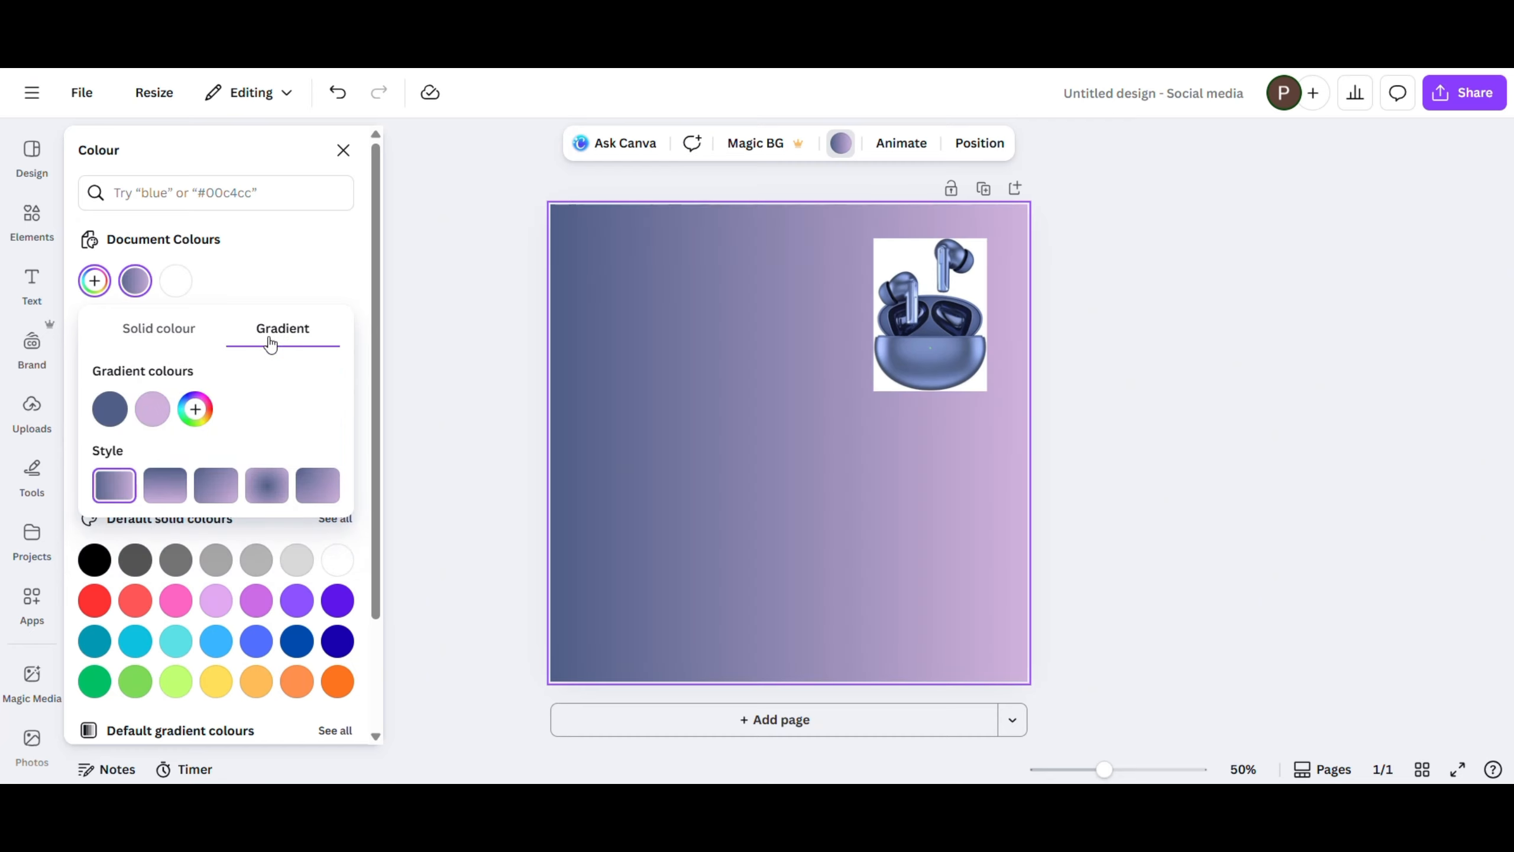
- Copy the first gradient colour's code #505F87 to the second gradient colour and lighten that second colour to #92a3d0
{"action": "left_click", "coordinate": [153, 410]}
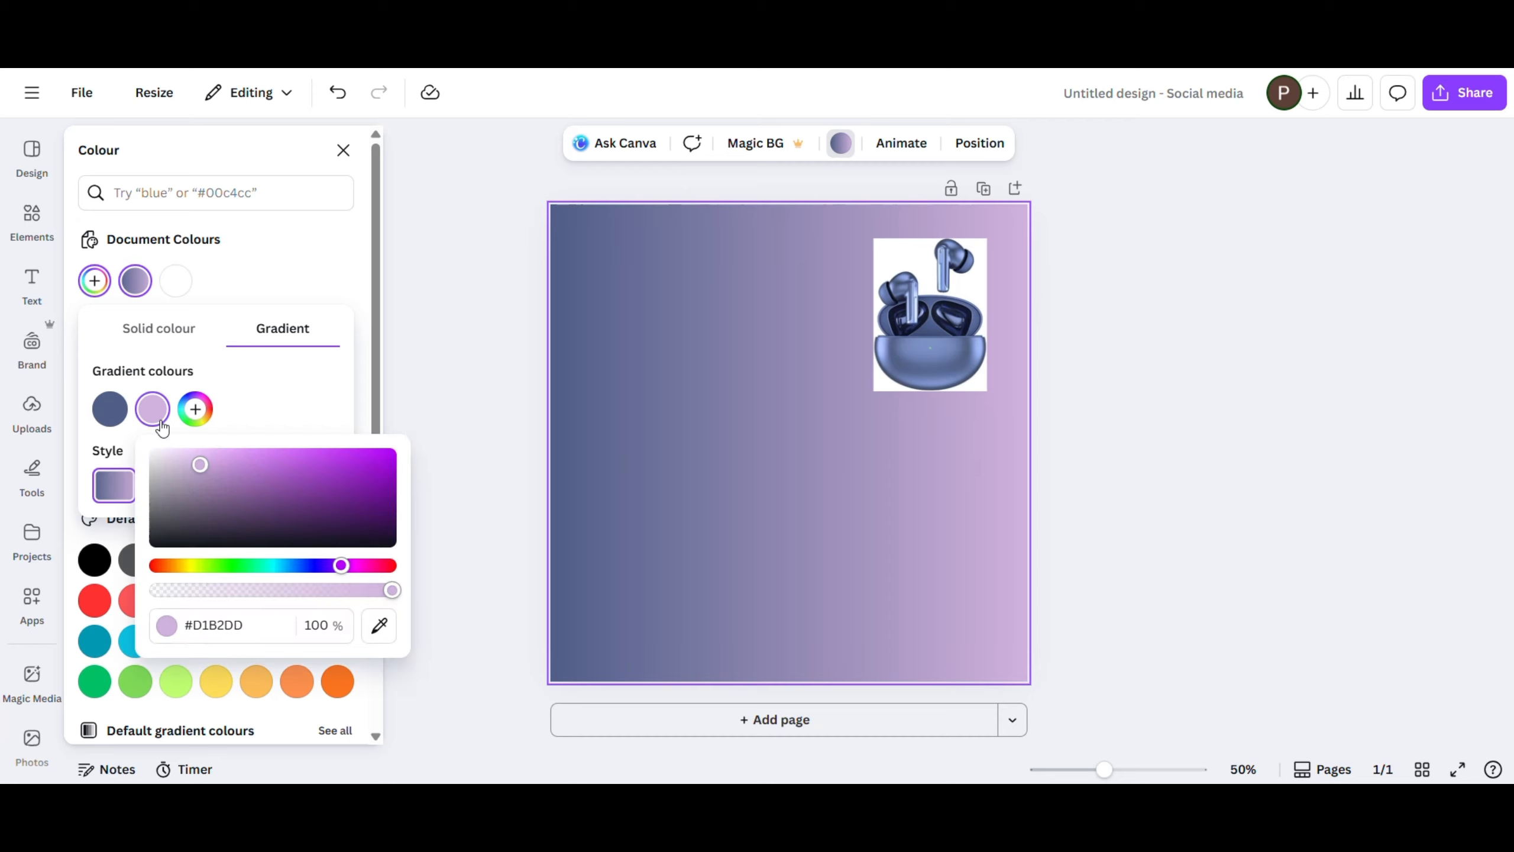
{"action": "left_click", "coordinate": [119, 418]}
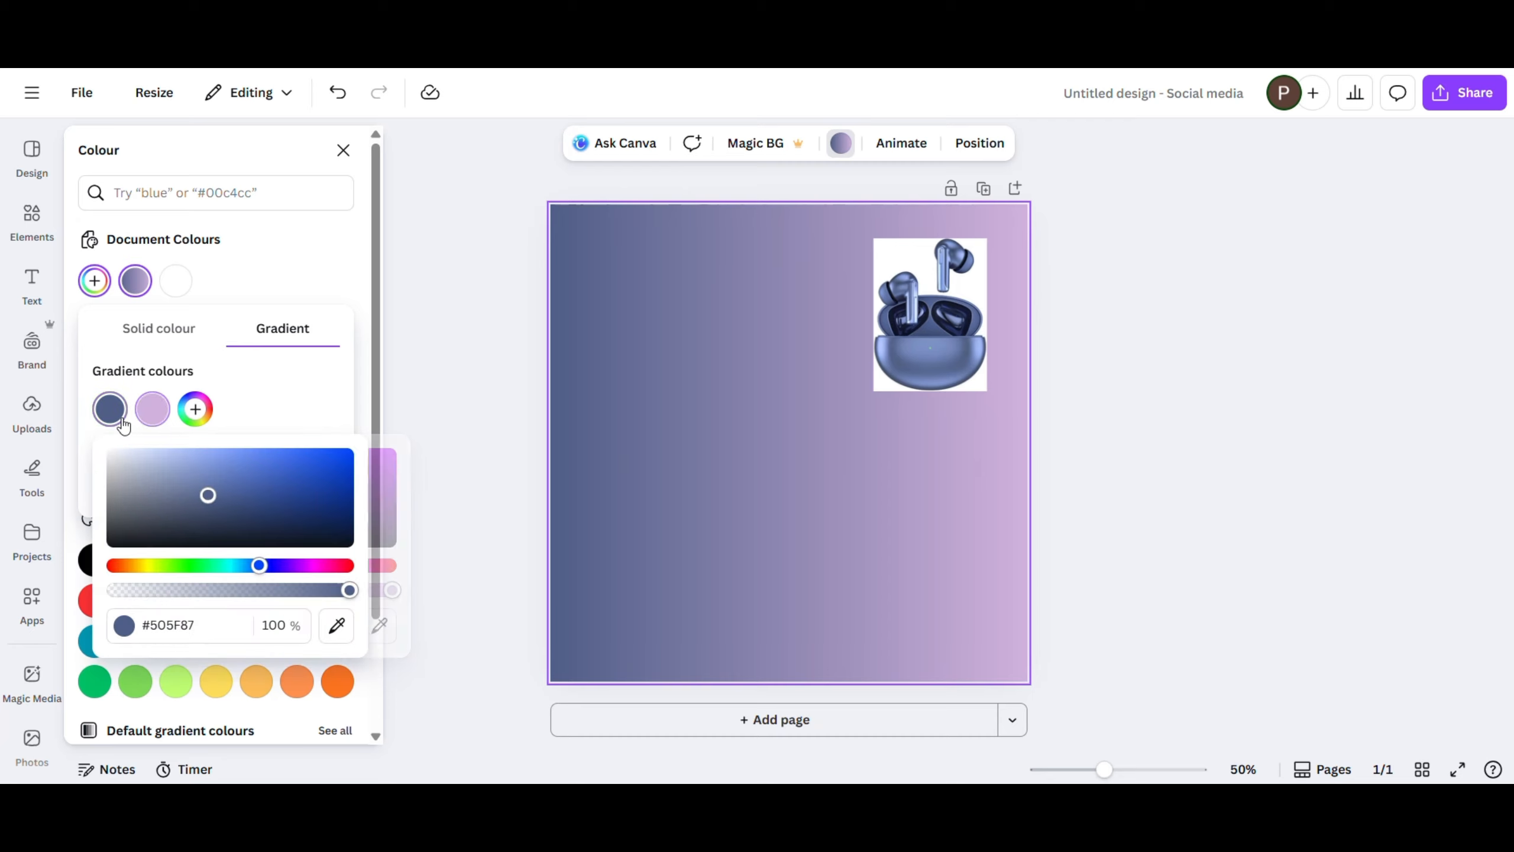
{"action": "left_click", "coordinate": [231, 631]}
{"action": "key", "text": "ctrl+c"}
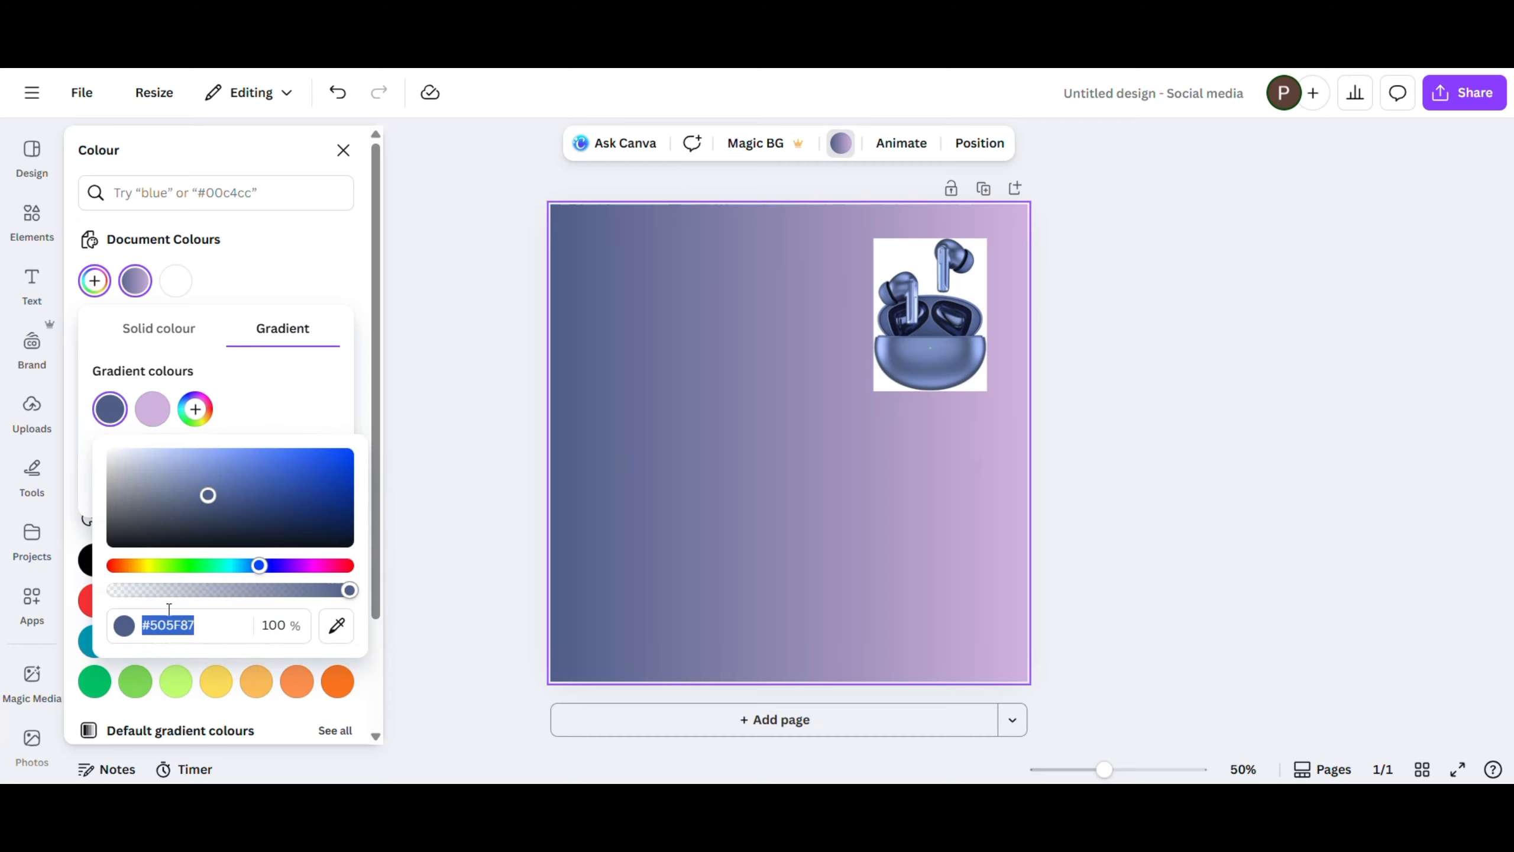
{"action": "left_click", "coordinate": [157, 412]}
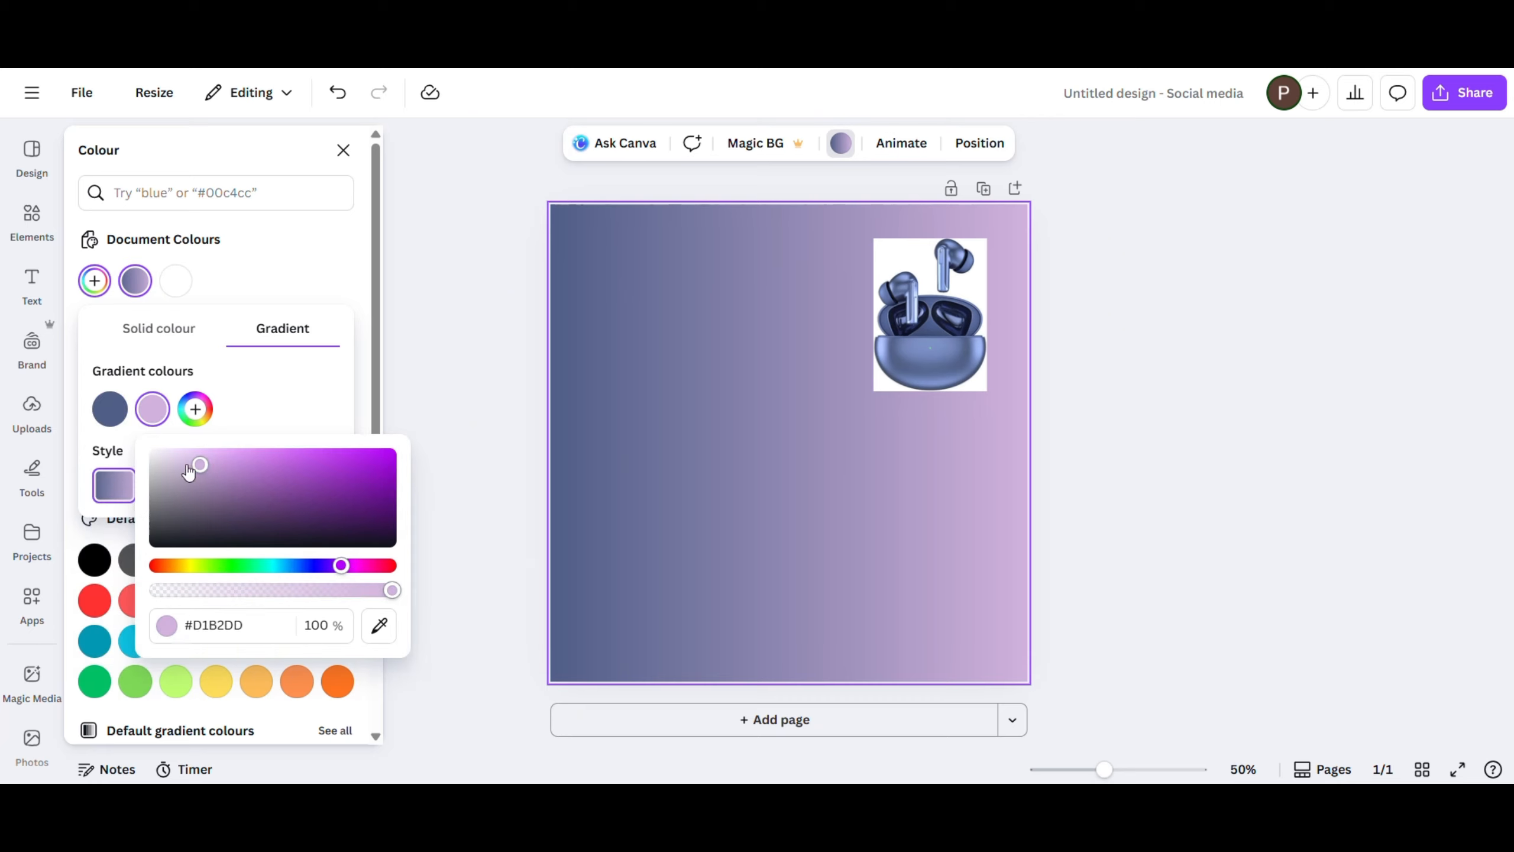
{"action": "left_click", "coordinate": [257, 625]}
{"action": "key", "text": "ctrl+v"}
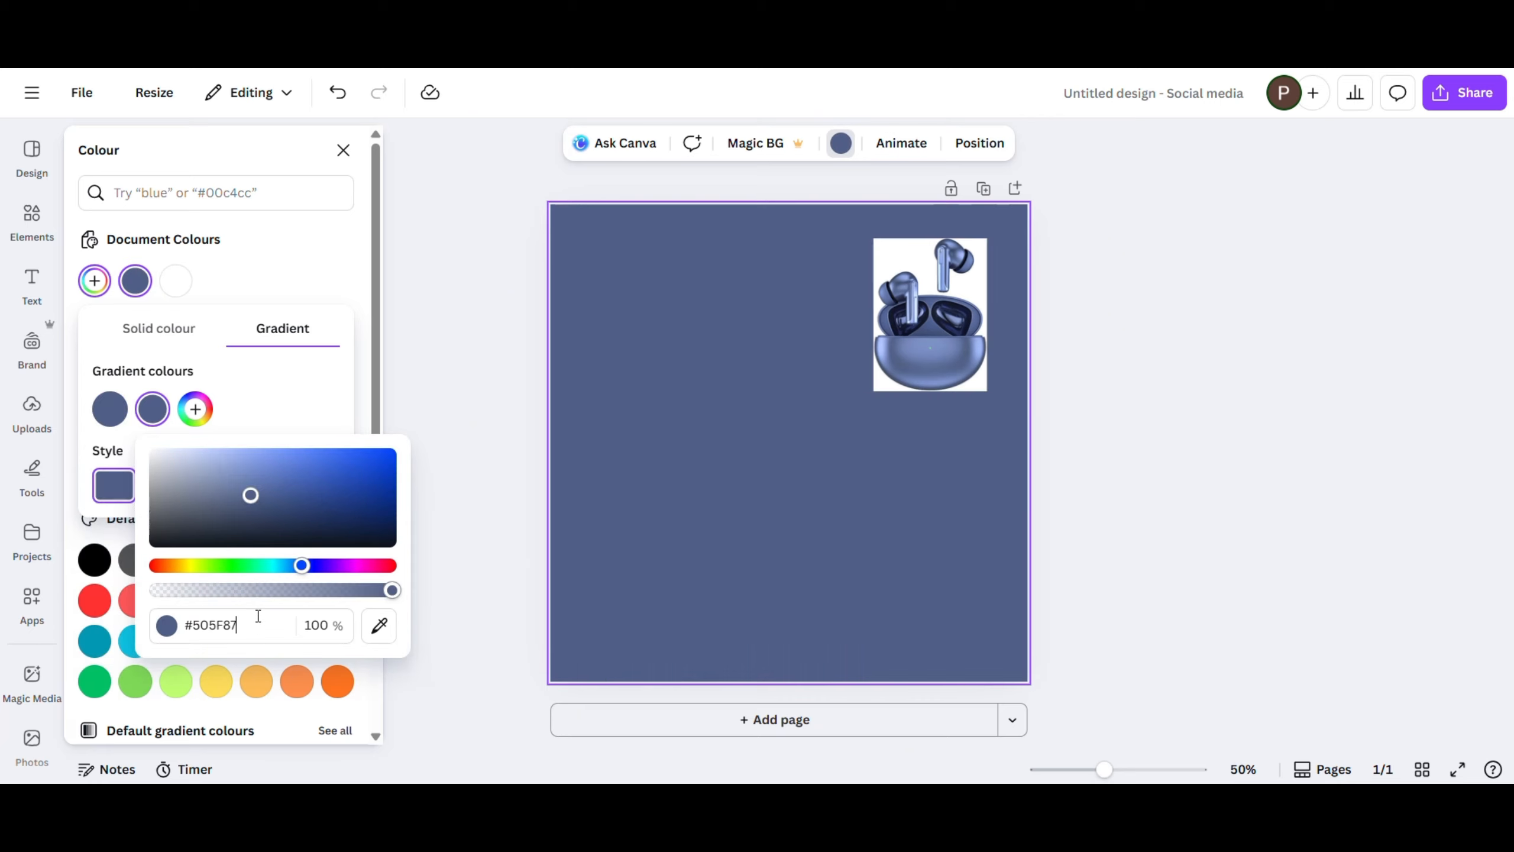
{"action": "left_click_drag", "start_coordinate": [251, 497], "coordinate": [232, 472]}
{"action": "left_click", "coordinate": [254, 416]}
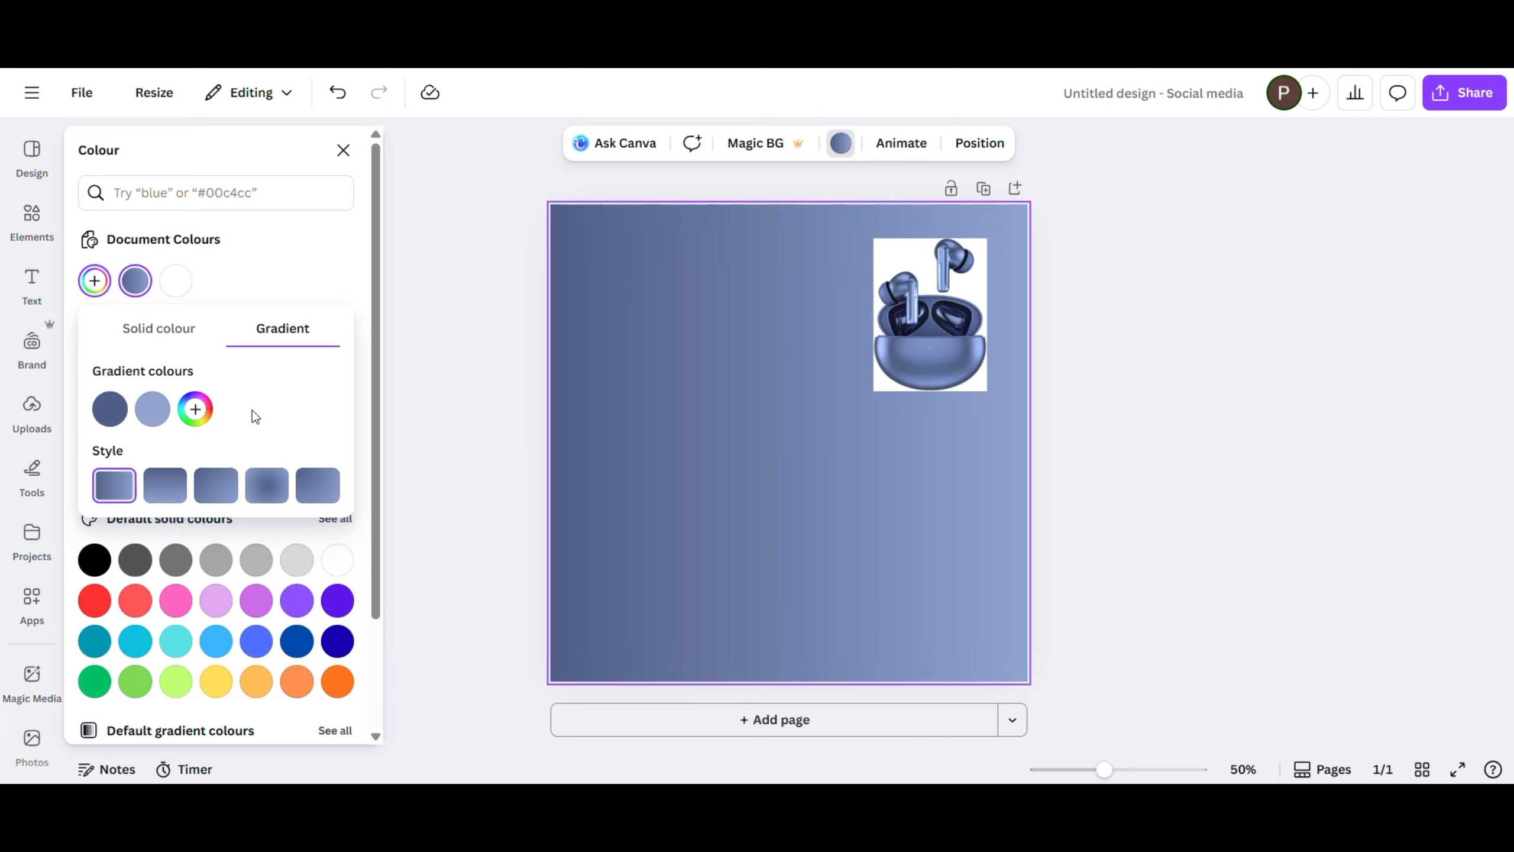
- Make the background gradient radial and swap its two colours so the lighter blue is at the centre
{"action": "left_click", "coordinate": [266, 495]}
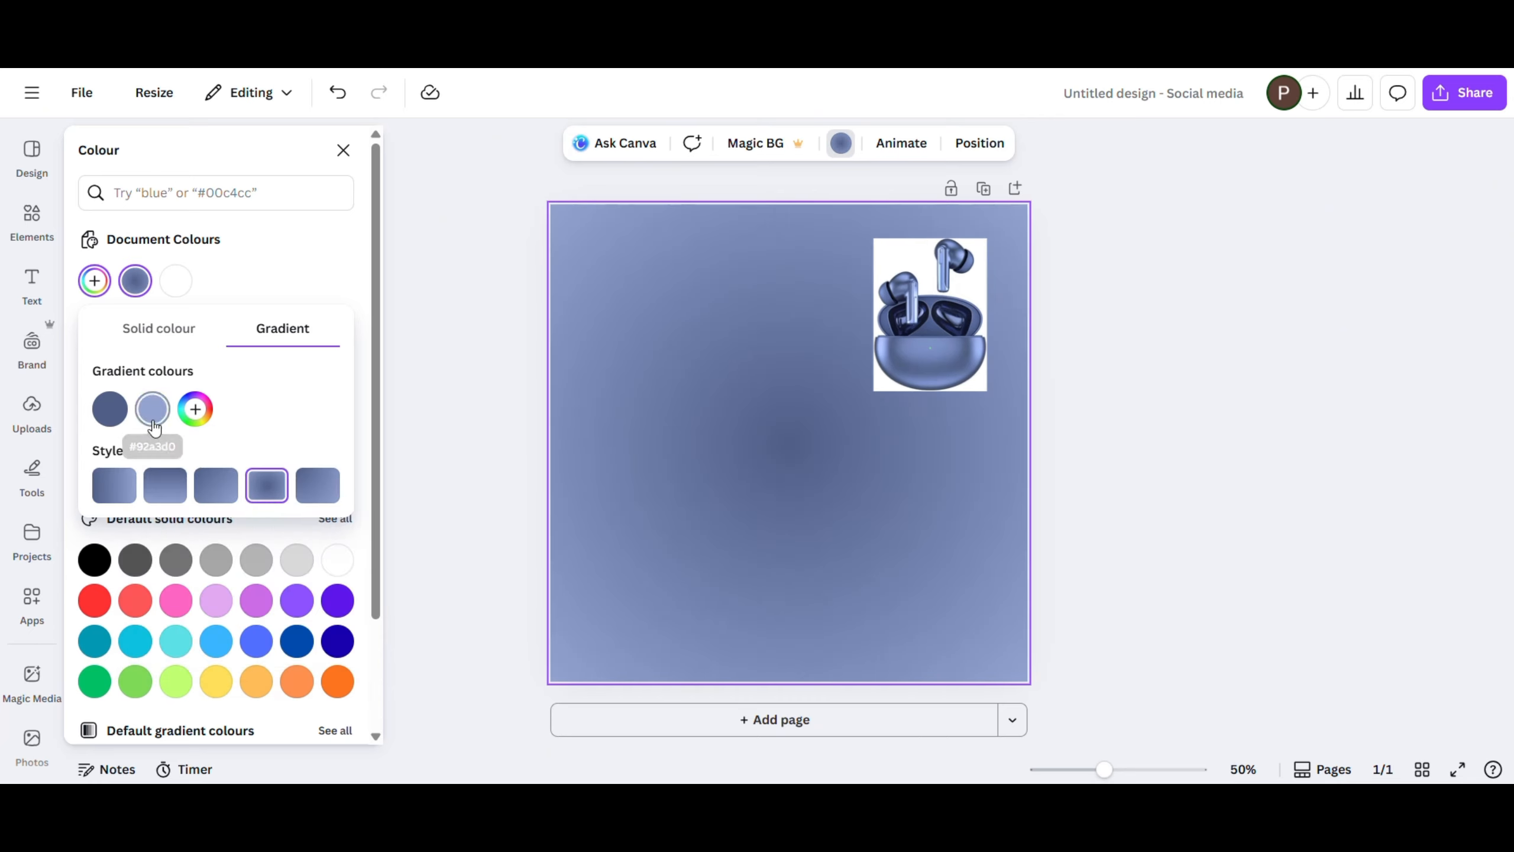
{"action": "left_click_drag", "start_coordinate": [150, 420], "coordinate": [104, 422]}
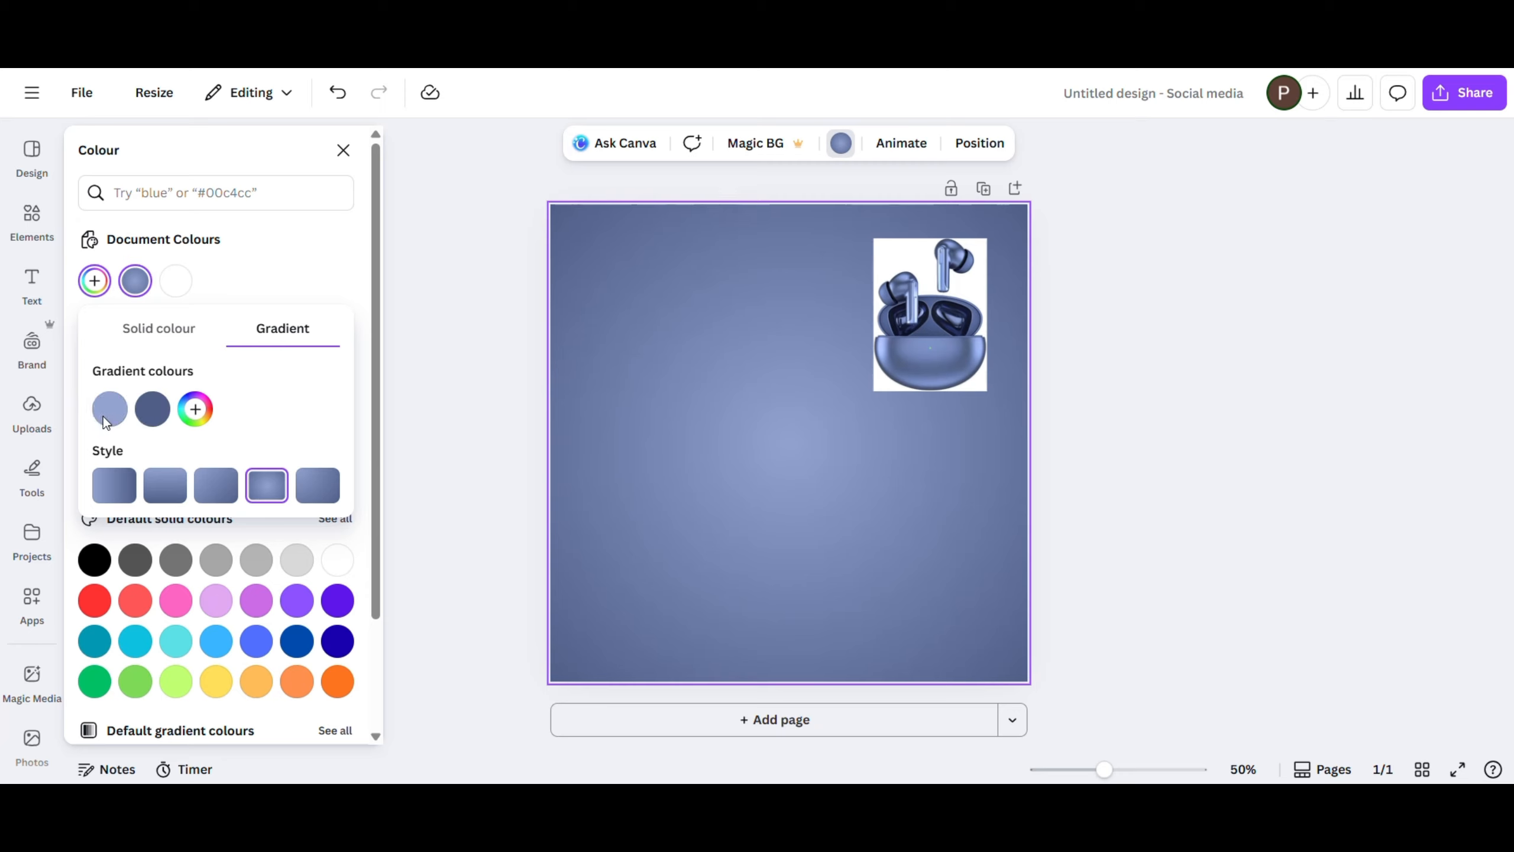
{"action": "left_click", "coordinate": [608, 356]}
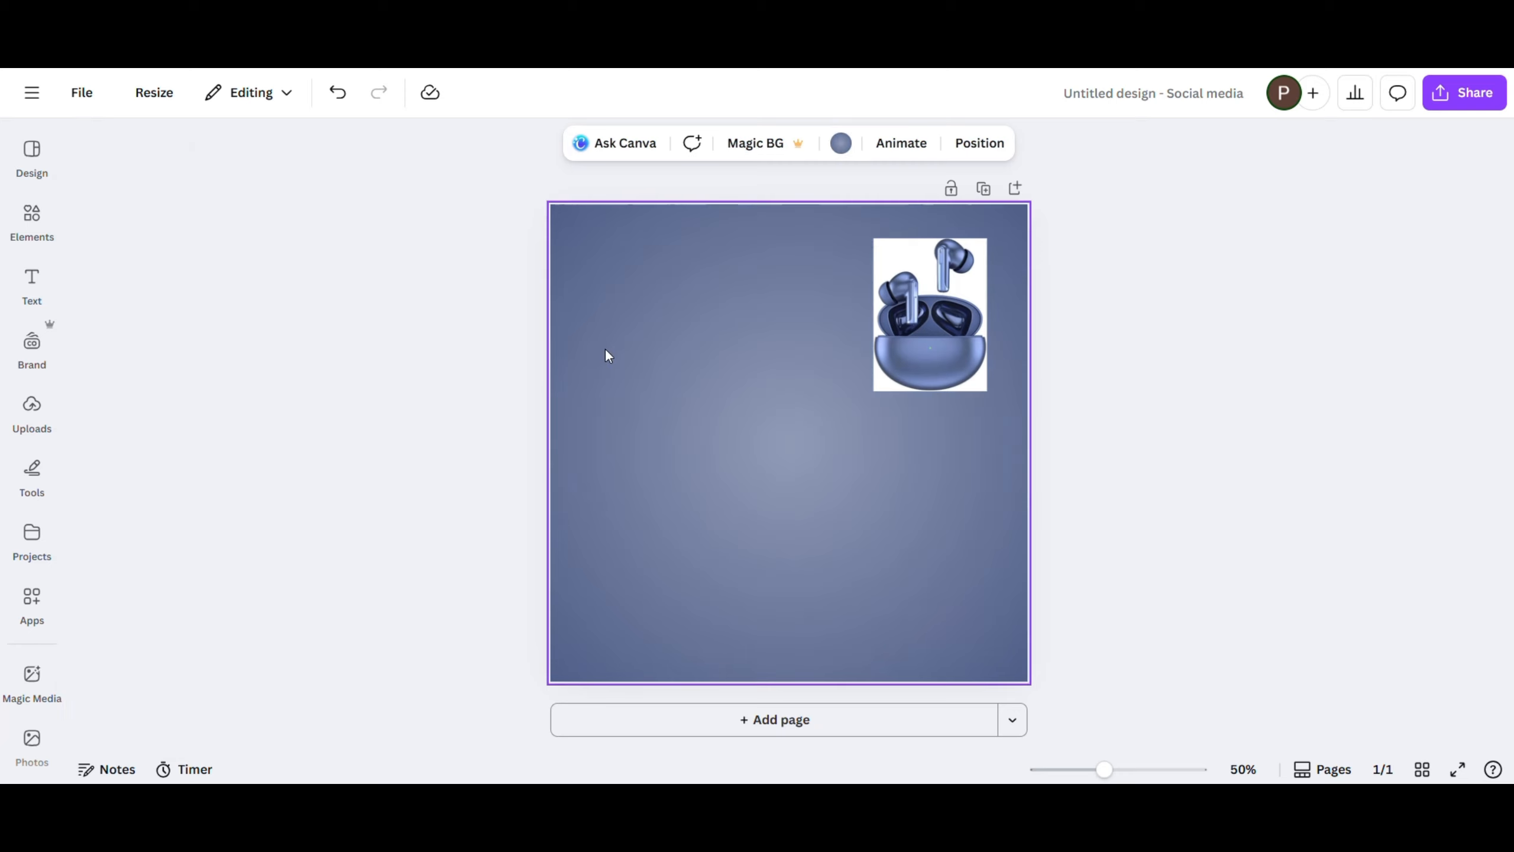
- Add a rectangle shape and stretch it across the full page width along the bottom edge
{"action": "left_click", "coordinate": [33, 220]}
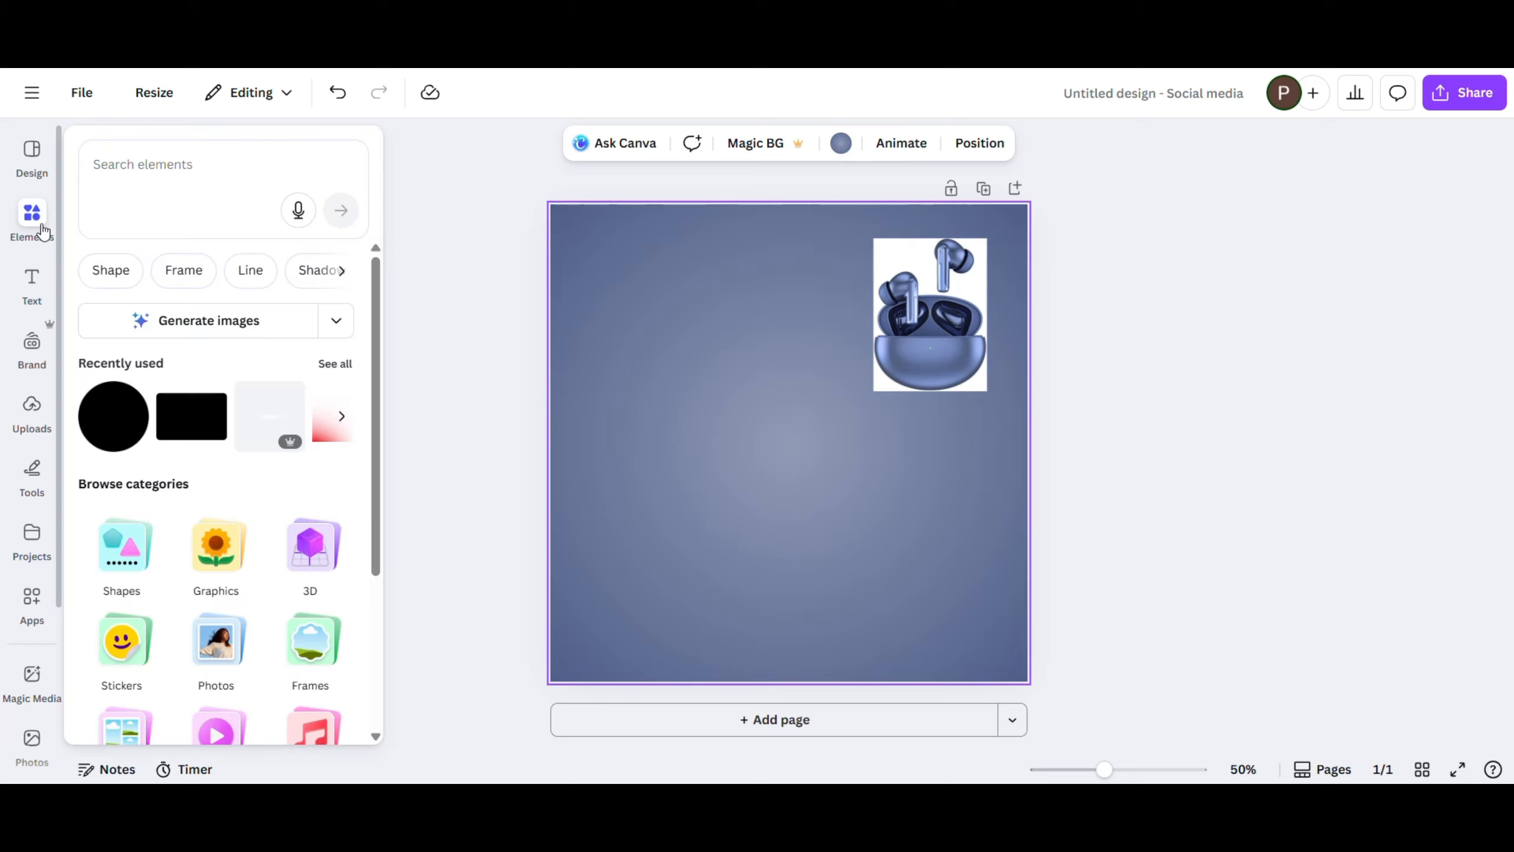
{"action": "left_click", "coordinate": [116, 274]}
{"action": "left_click", "coordinate": [113, 403]}
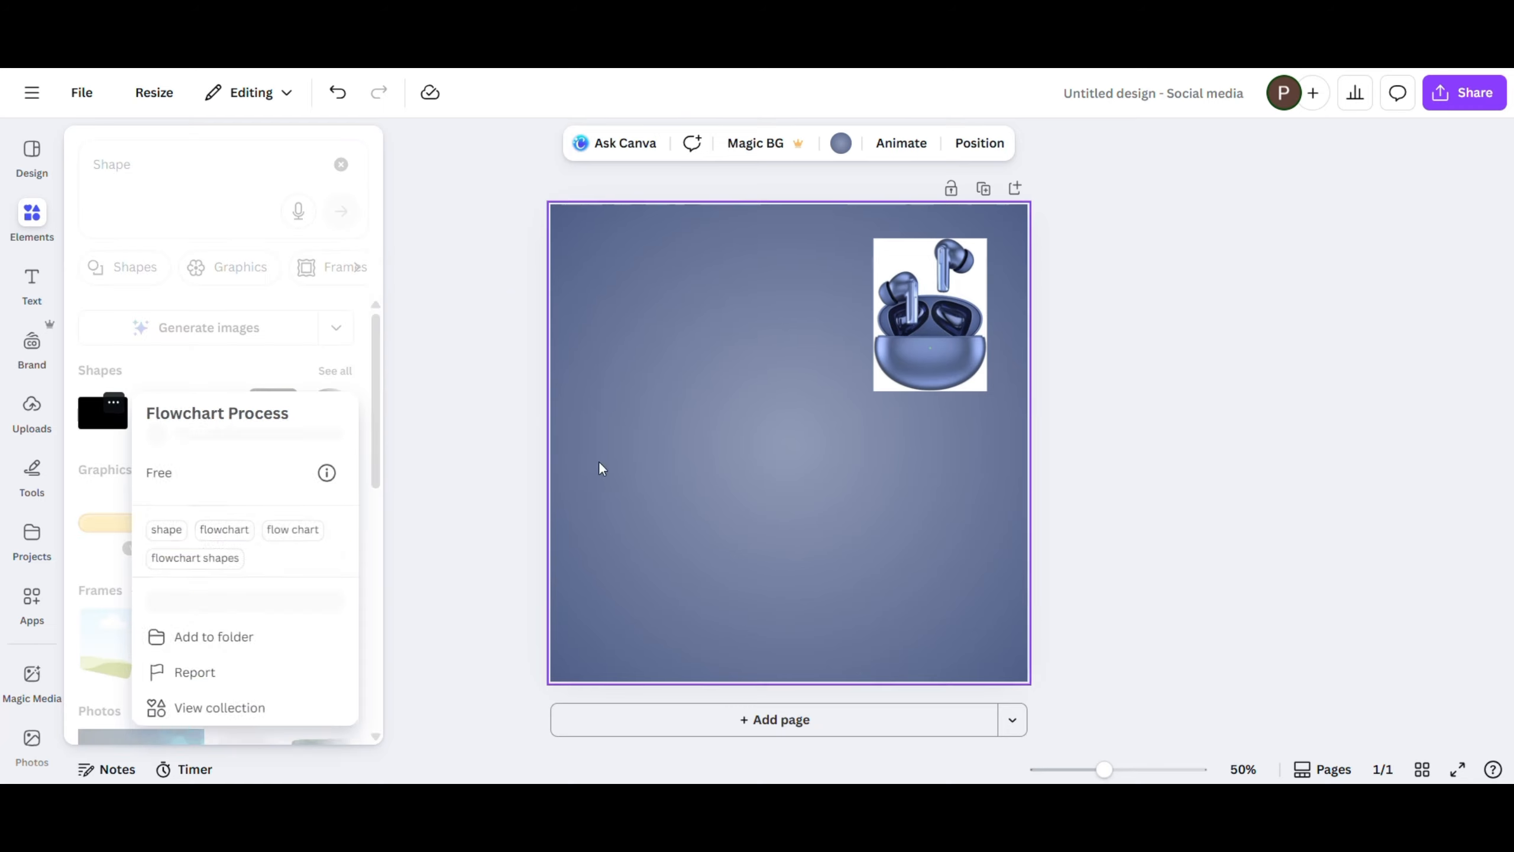
{"action": "left_click", "coordinate": [100, 420]}
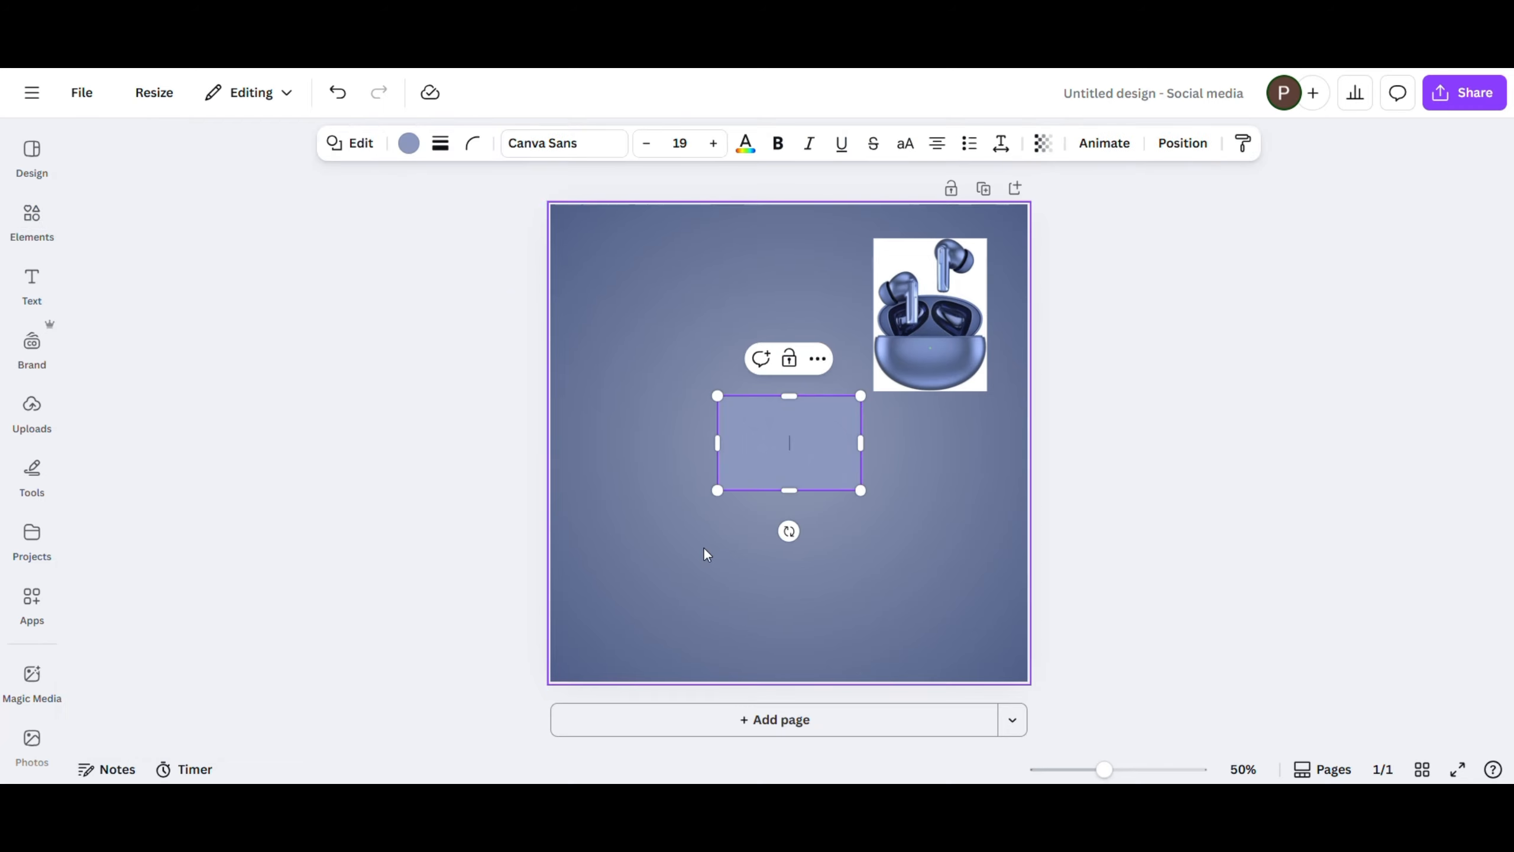
{"action": "left_click_drag", "start_coordinate": [787, 458], "coordinate": [549, 640]}
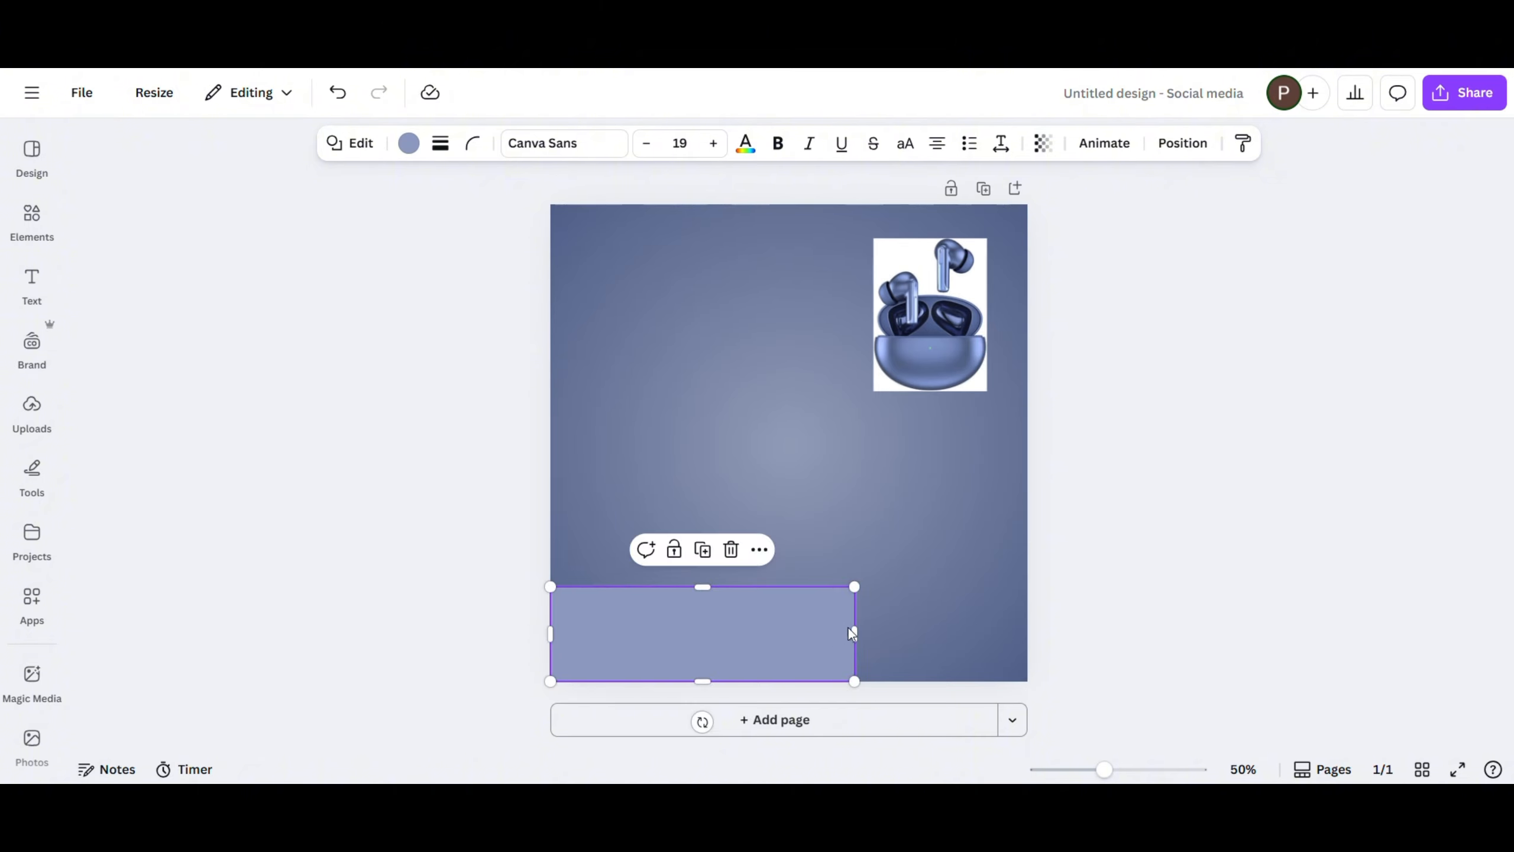
{"action": "left_click_drag", "start_coordinate": [855, 634], "coordinate": [1030, 616]}
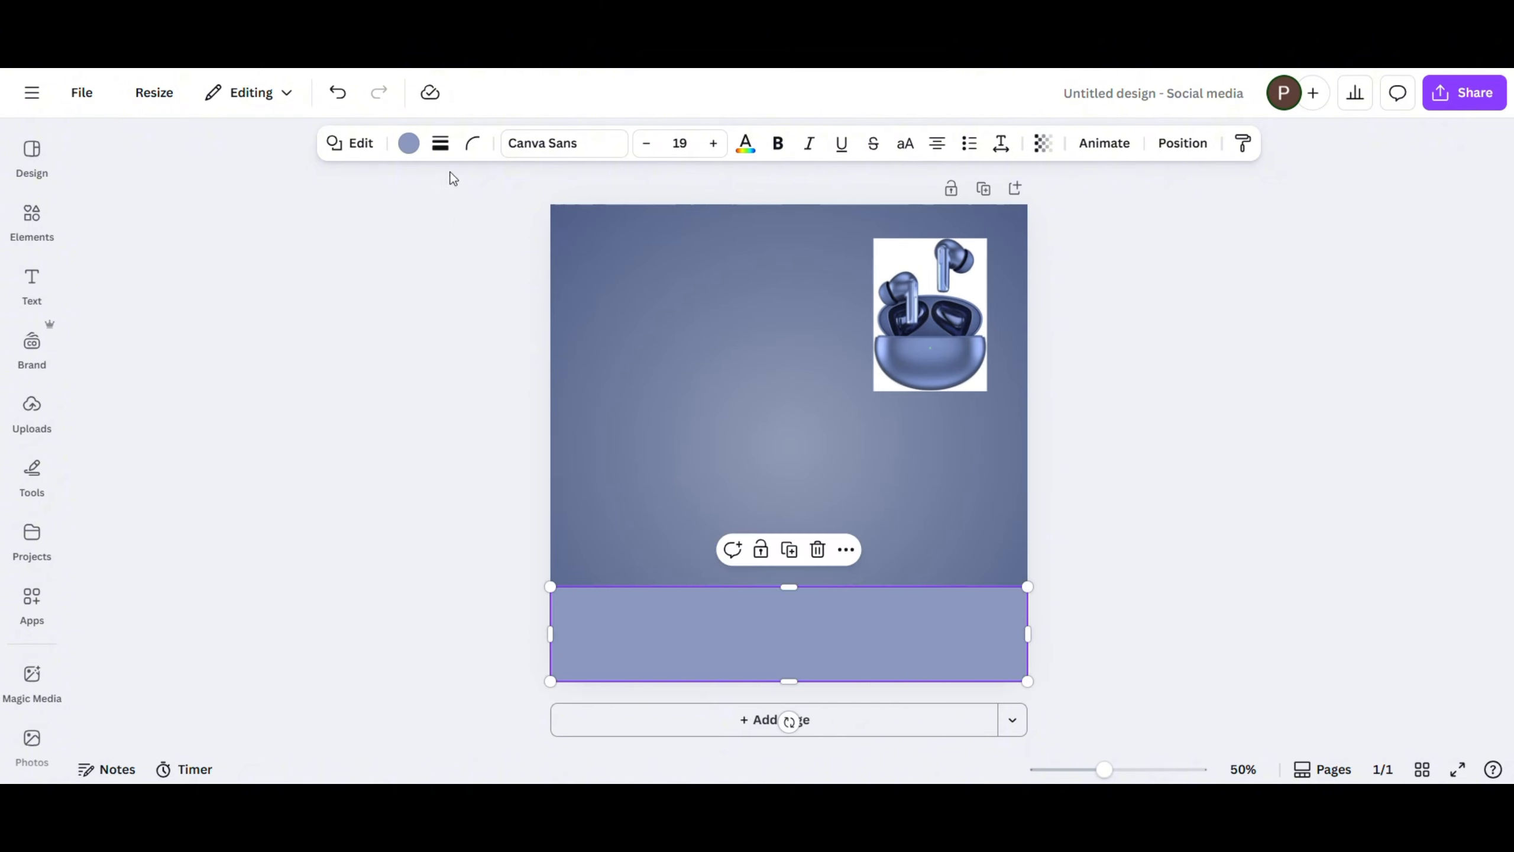
- Set the bottom rectangle's corner rounding to 0 and reduce its height from the upper edge
{"action": "left_click", "coordinate": [473, 143]}
{"action": "mouse_move", "coordinate": [382, 216]}
{"action": "left_mouse_down"}
{"action": "mouse_move", "coordinate": [415, 223]}
{"action": "mouse_move", "coordinate": [356, 220]}
{"action": "left_mouse_up"}
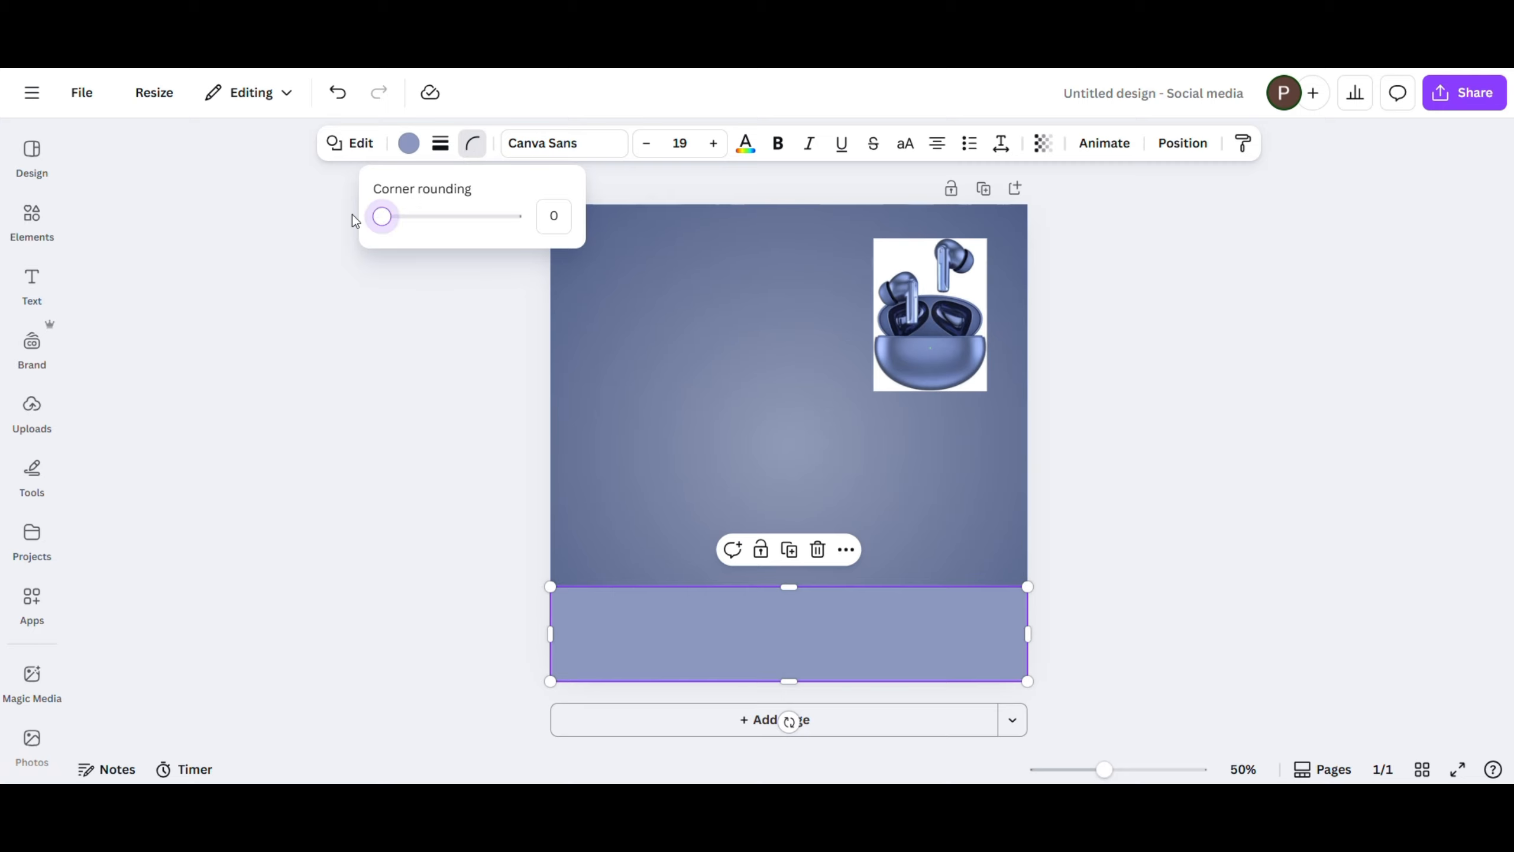
{"action": "left_click_drag", "start_coordinate": [786, 589], "coordinate": [786, 618]}
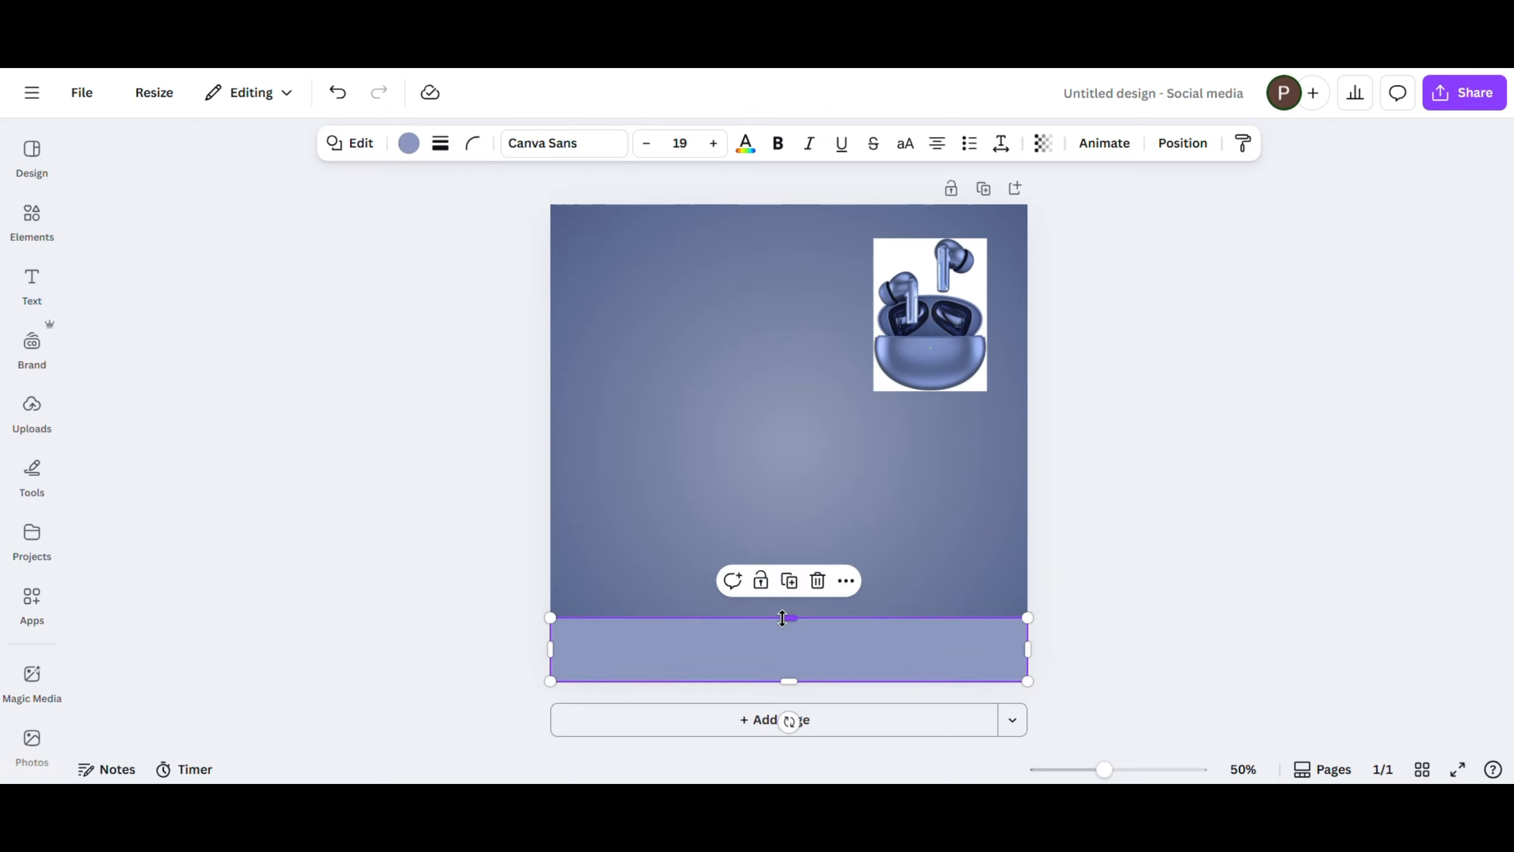
- Fill the bottom rectangle with the dark navy from the earbuds photo's colours
{"action": "left_click", "coordinate": [408, 143]}
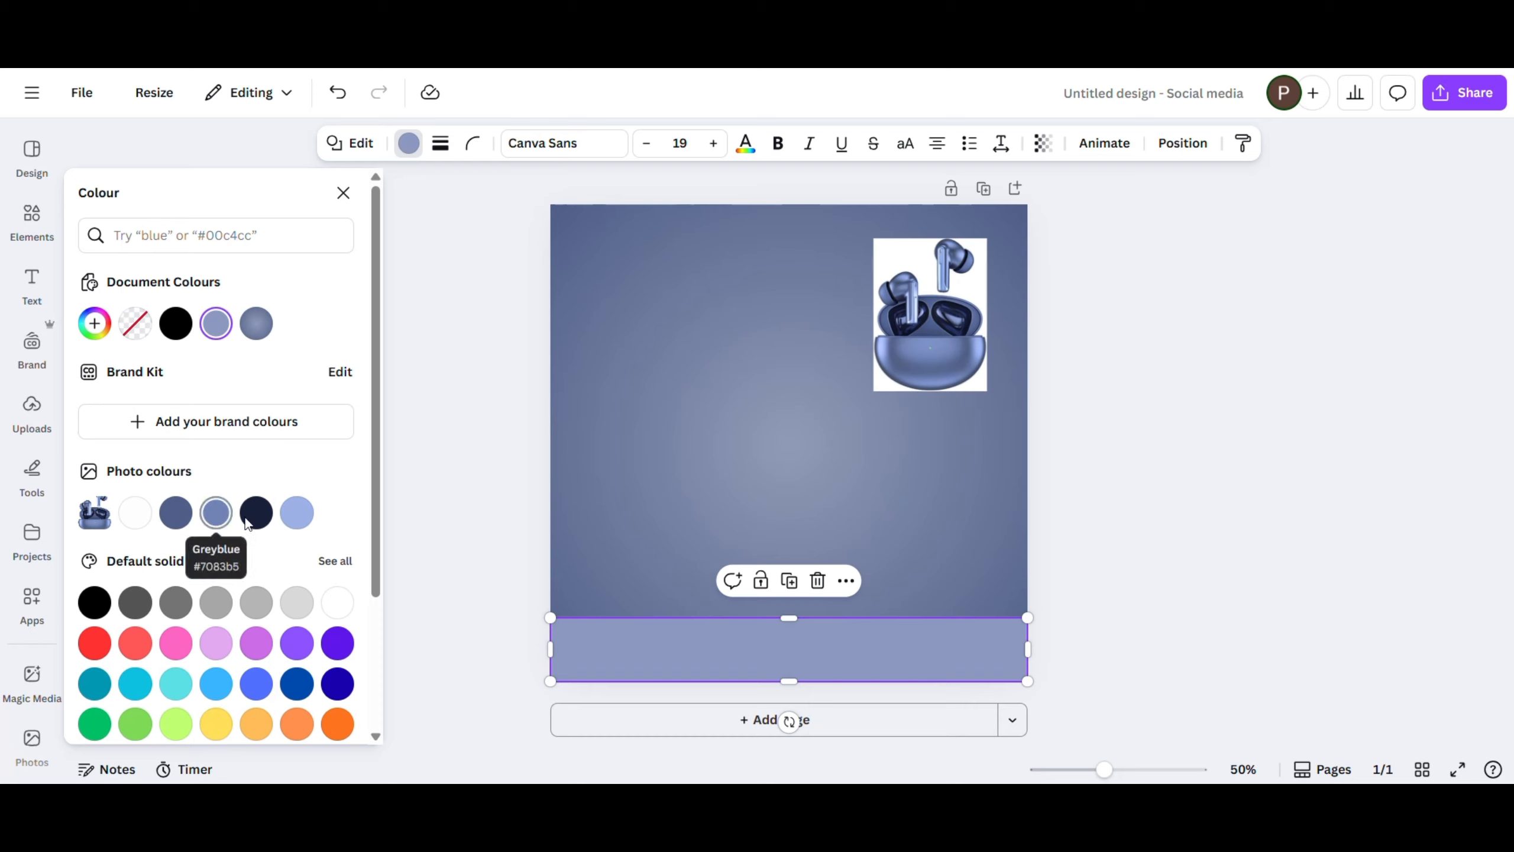
{"action": "left_click", "coordinate": [184, 523]}
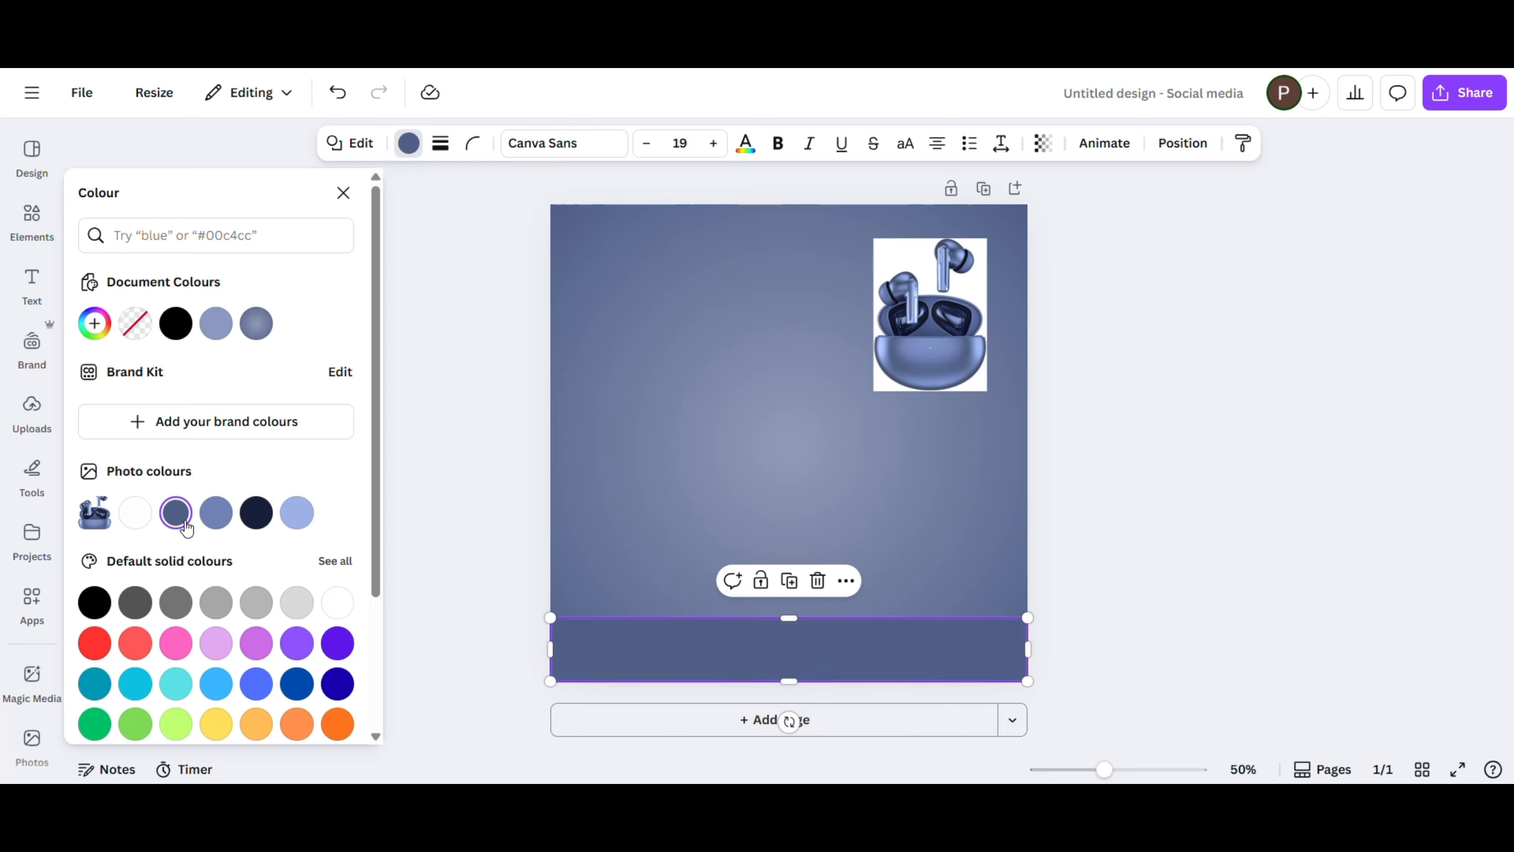
{"action": "left_click", "coordinate": [262, 520]}
- Duplicate the navy band directly above itself, fill the copy with the photo's light blue and make it slightly taller
{"action": "mouse_move", "coordinate": [788, 618]}
{"action": "left_mouse_down"}
{"action": "mouse_move", "coordinate": [787, 633]}
{"action": "mouse_move", "coordinate": [806, 601]}
{"action": "left_mouse_up"}
{"action": "left_click", "coordinate": [297, 512]}
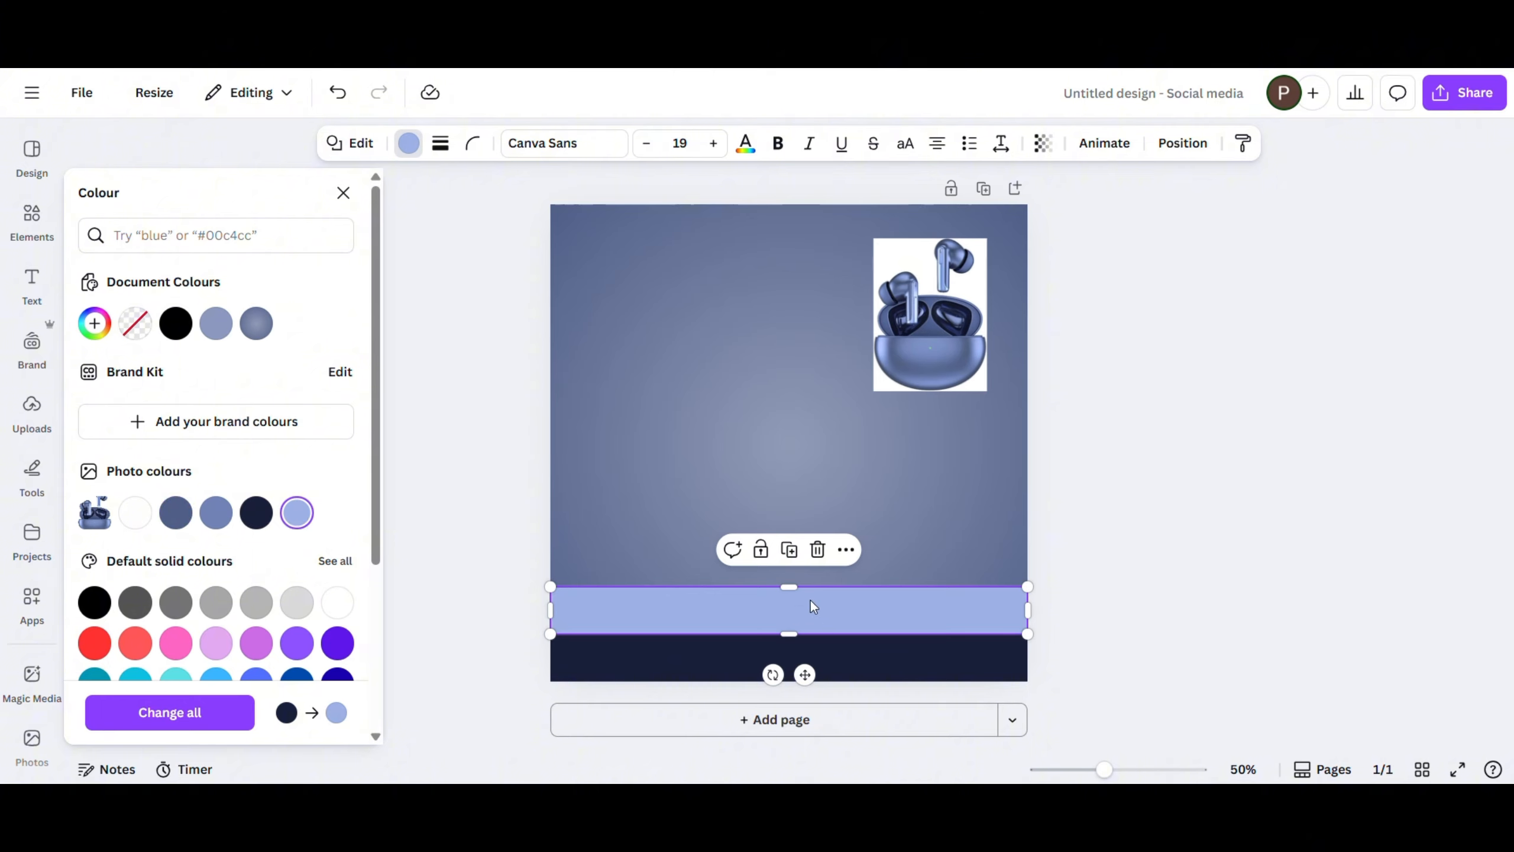
{"action": "left_click_drag", "start_coordinate": [802, 587], "coordinate": [803, 579]}
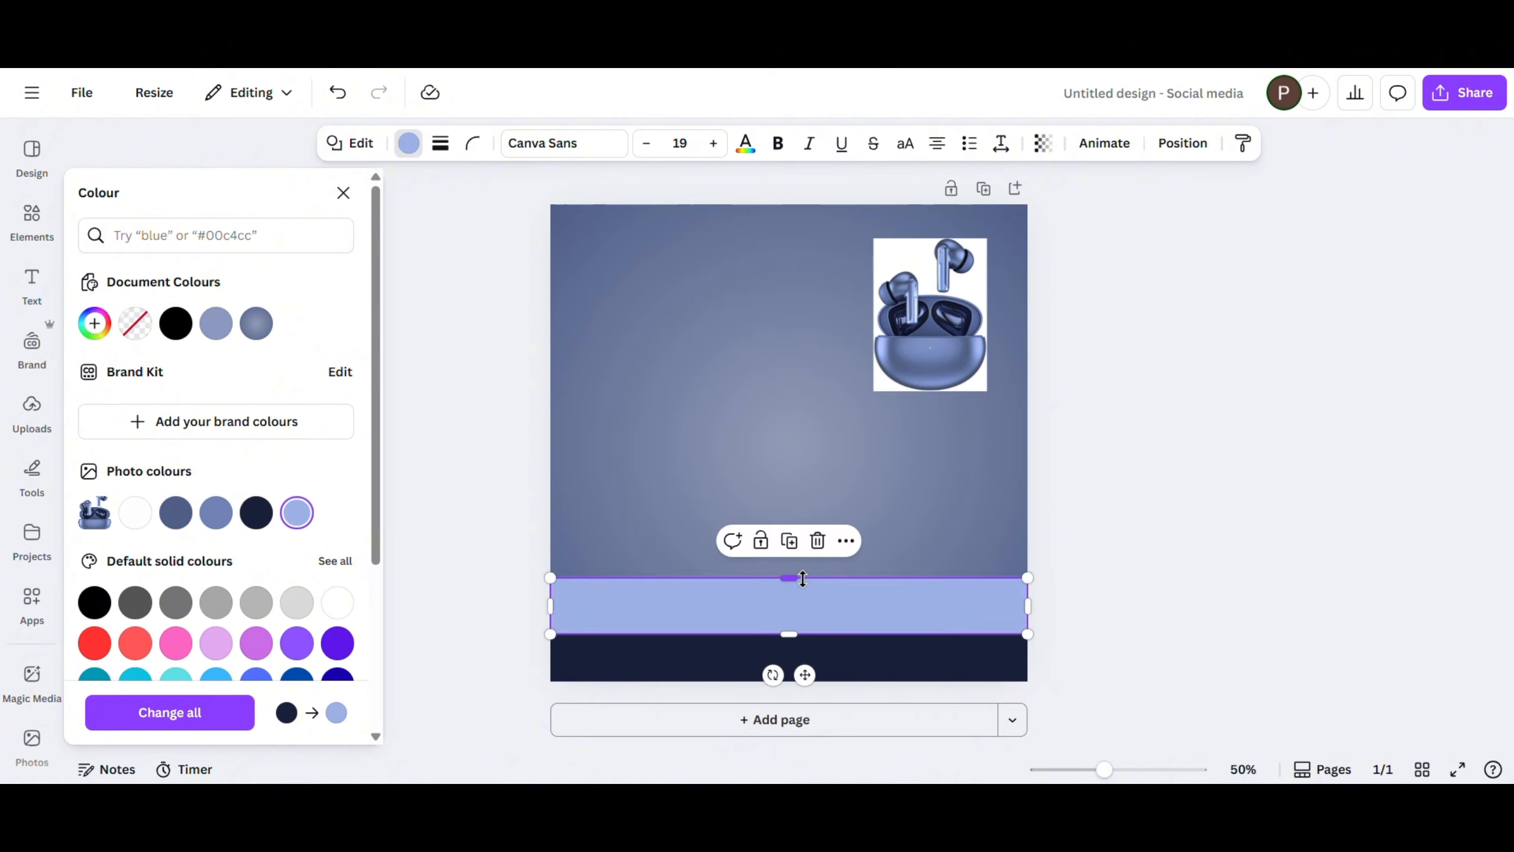
{"action": "left_click", "coordinate": [595, 526]}
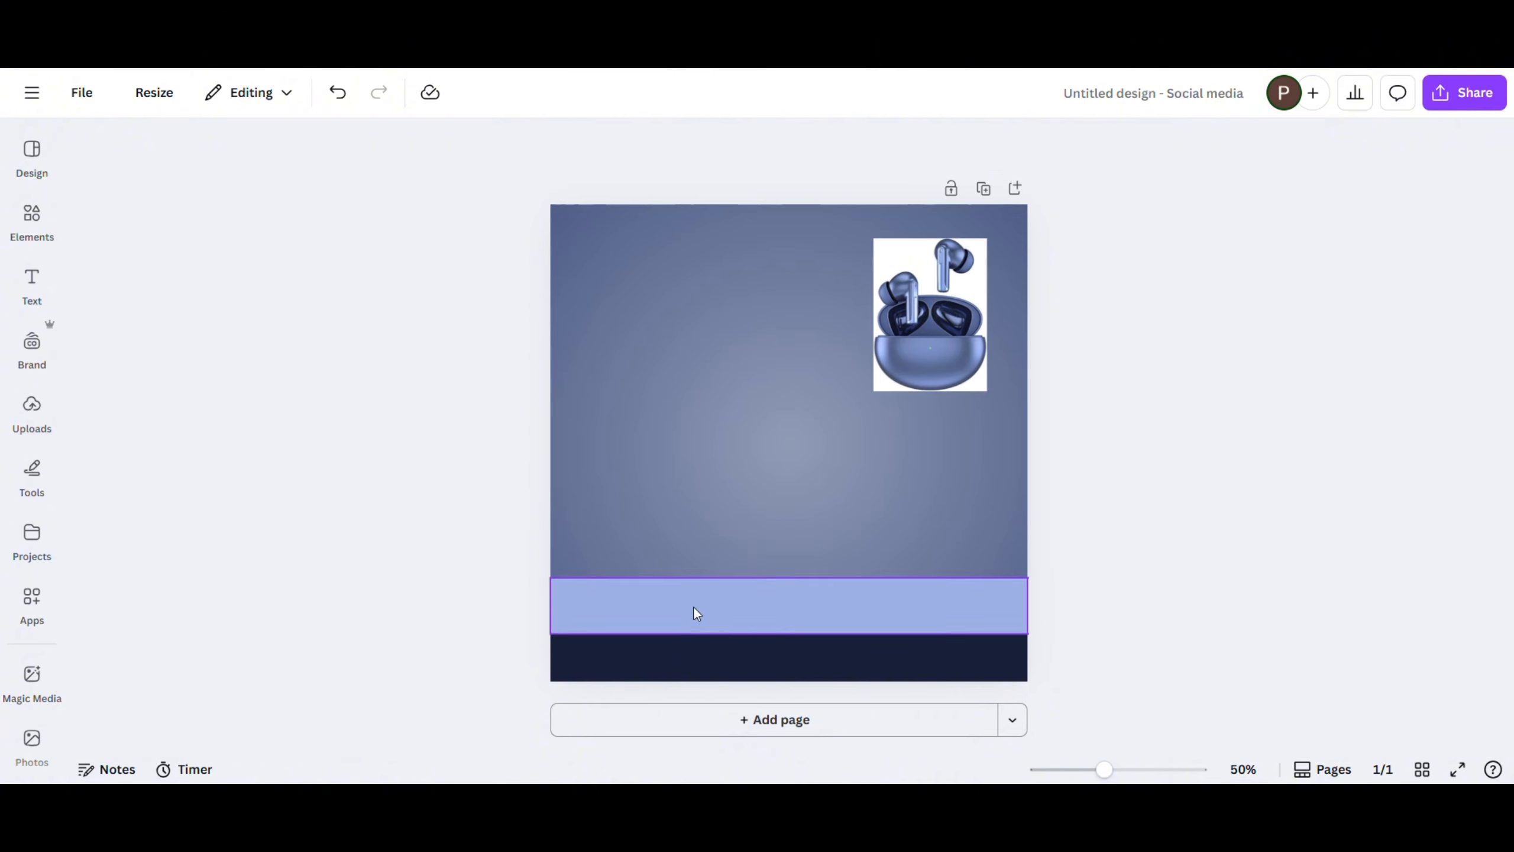
- Duplicate the light blue band in place and give the copy no fill with a white solid stroke of weight 3
{"action": "left_click", "coordinate": [696, 614]}
{"action": "left_click_drag", "start_coordinate": [793, 609], "coordinate": [788, 606]}
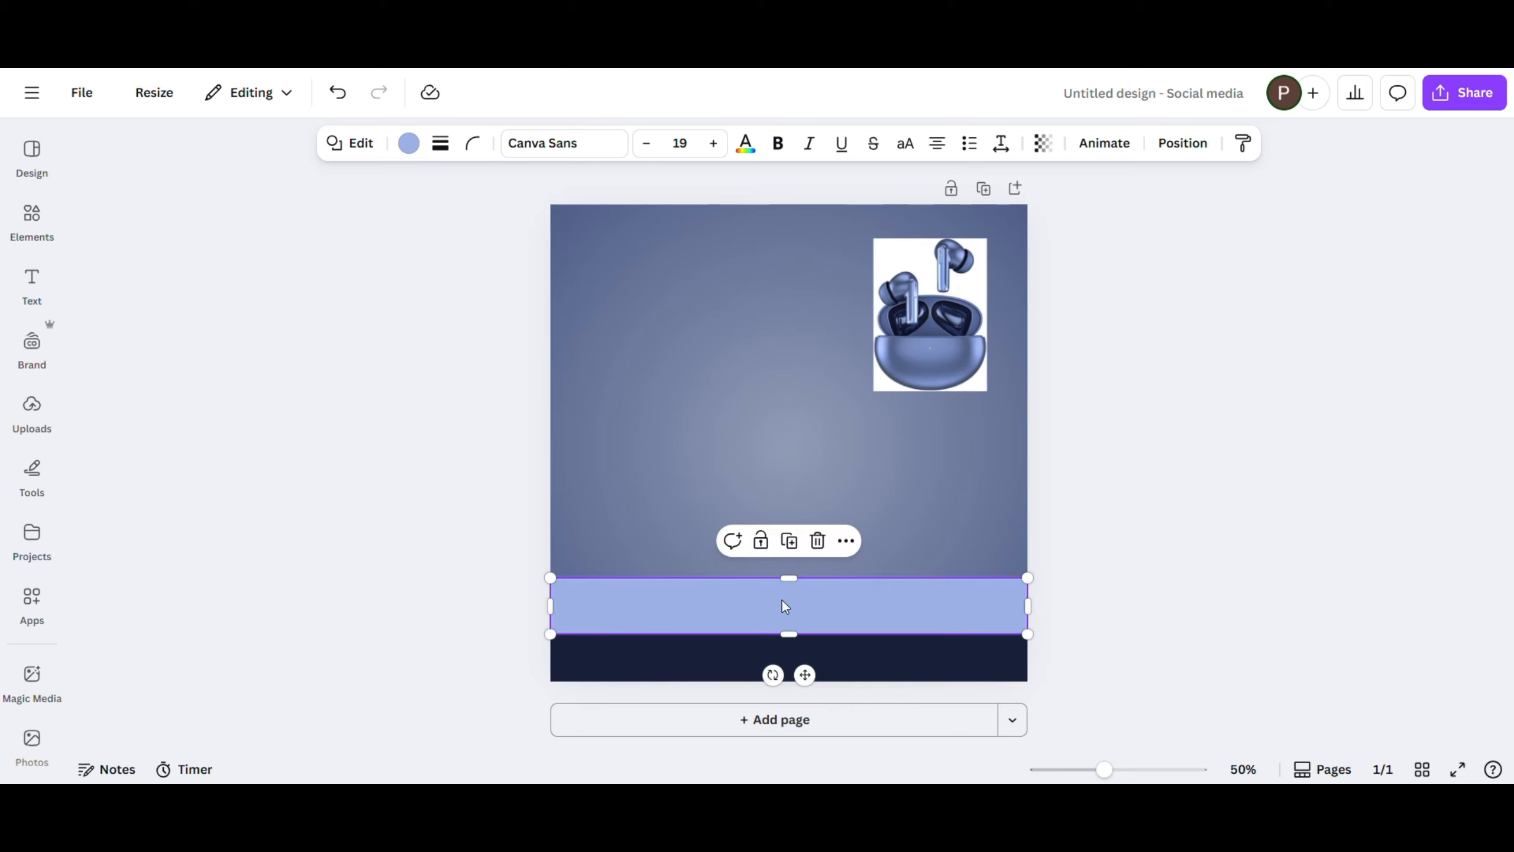
{"action": "left_click", "coordinate": [409, 144]}
{"action": "left_click", "coordinate": [135, 334]}
{"action": "left_click", "coordinate": [440, 144]}
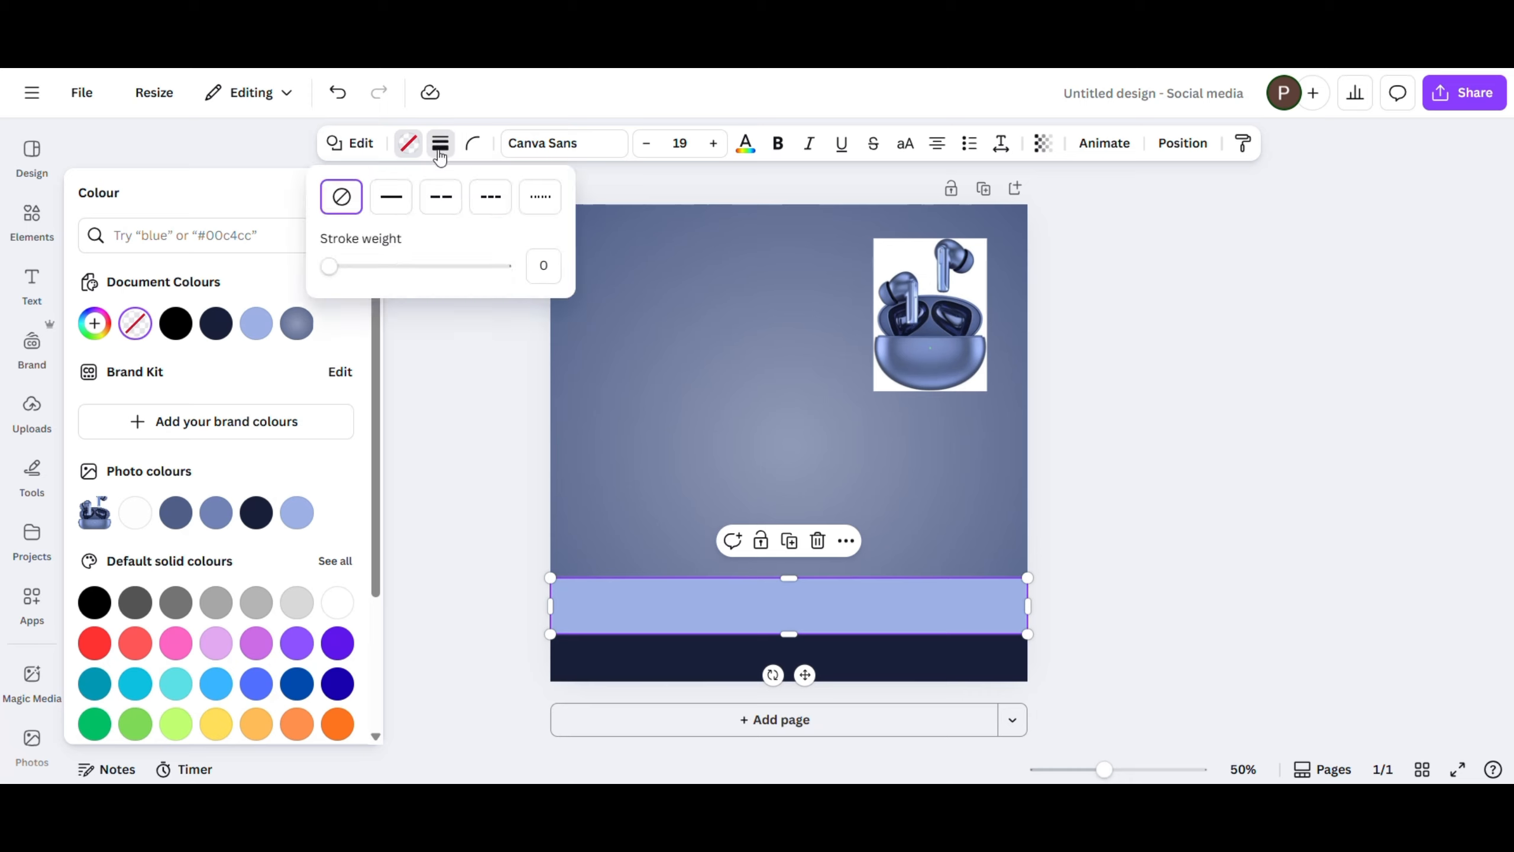
{"action": "left_click", "coordinate": [335, 266]}
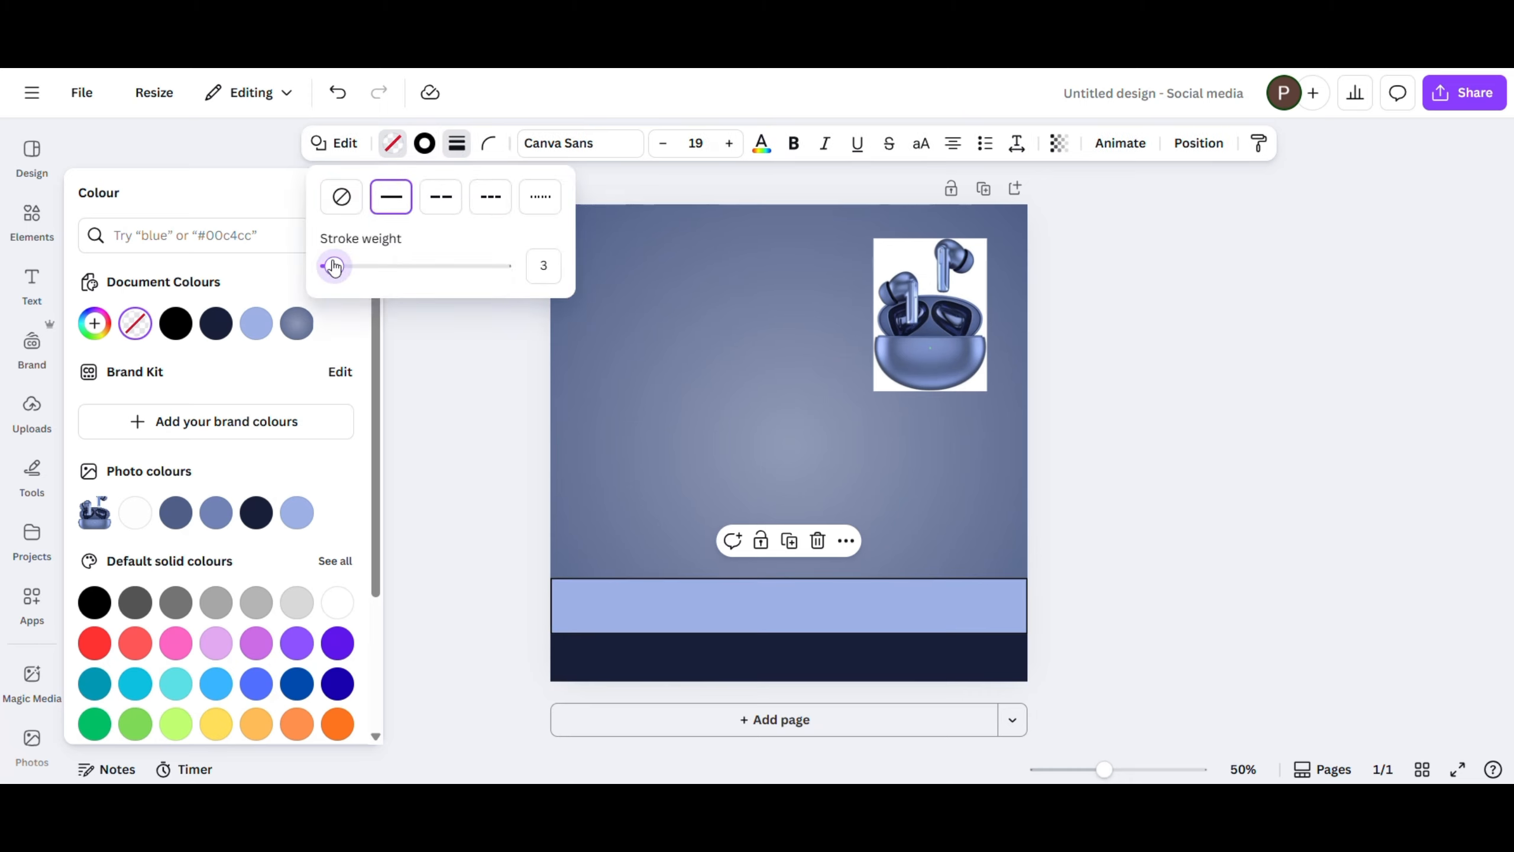
{"action": "left_click", "coordinate": [424, 143]}
{"action": "left_click", "coordinate": [337, 602]}
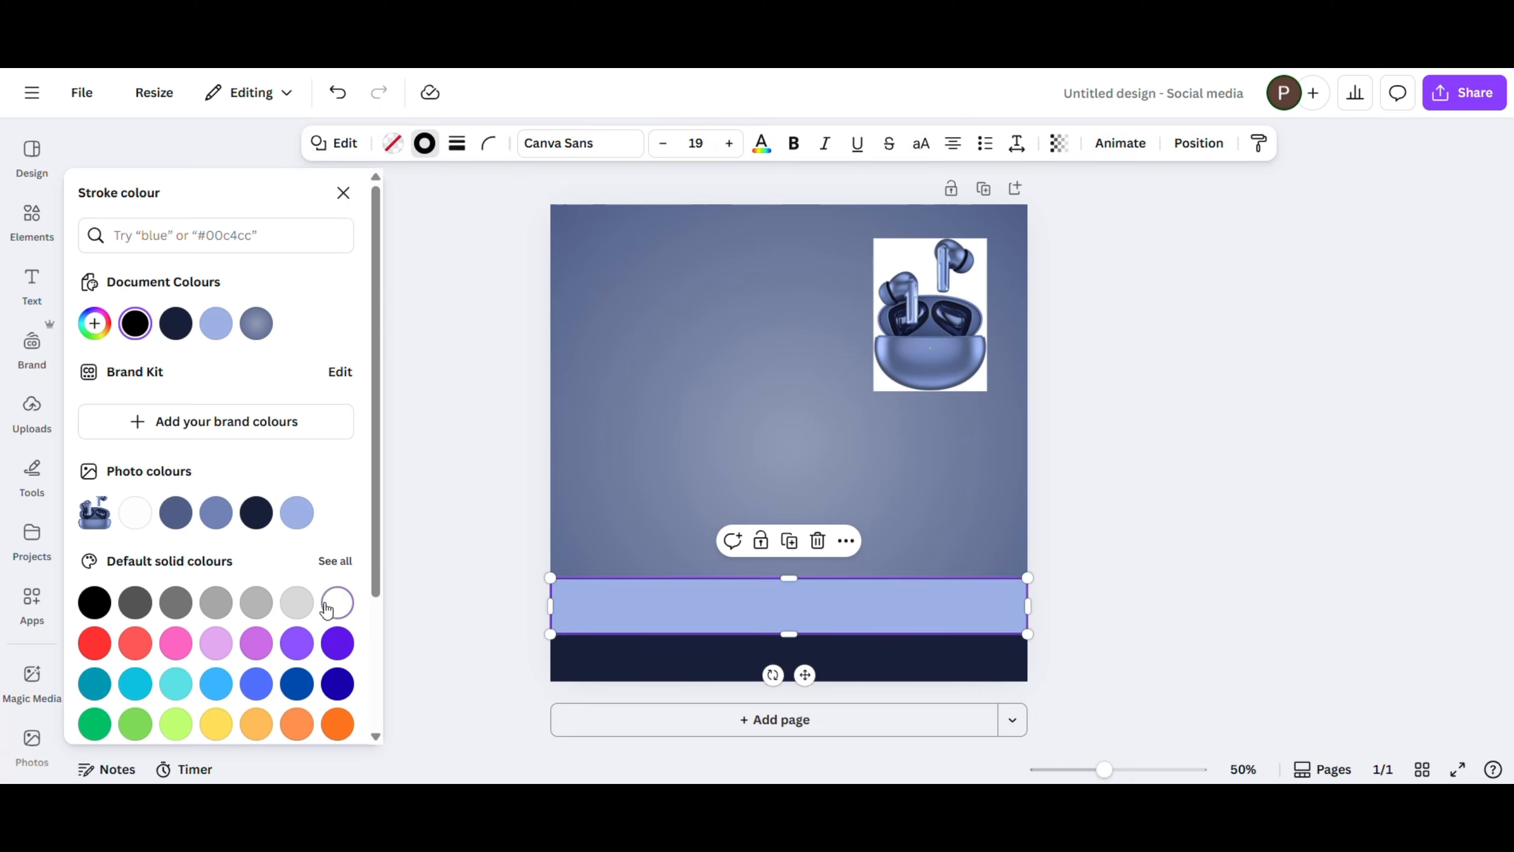
- Lower the outlined rectangle's upper edge to the middle of the light blue band
{"action": "left_click_drag", "start_coordinate": [781, 579], "coordinate": [779, 605]}
{"action": "left_click", "coordinate": [1098, 550]}
{"action": "left_click", "coordinate": [1099, 550]}
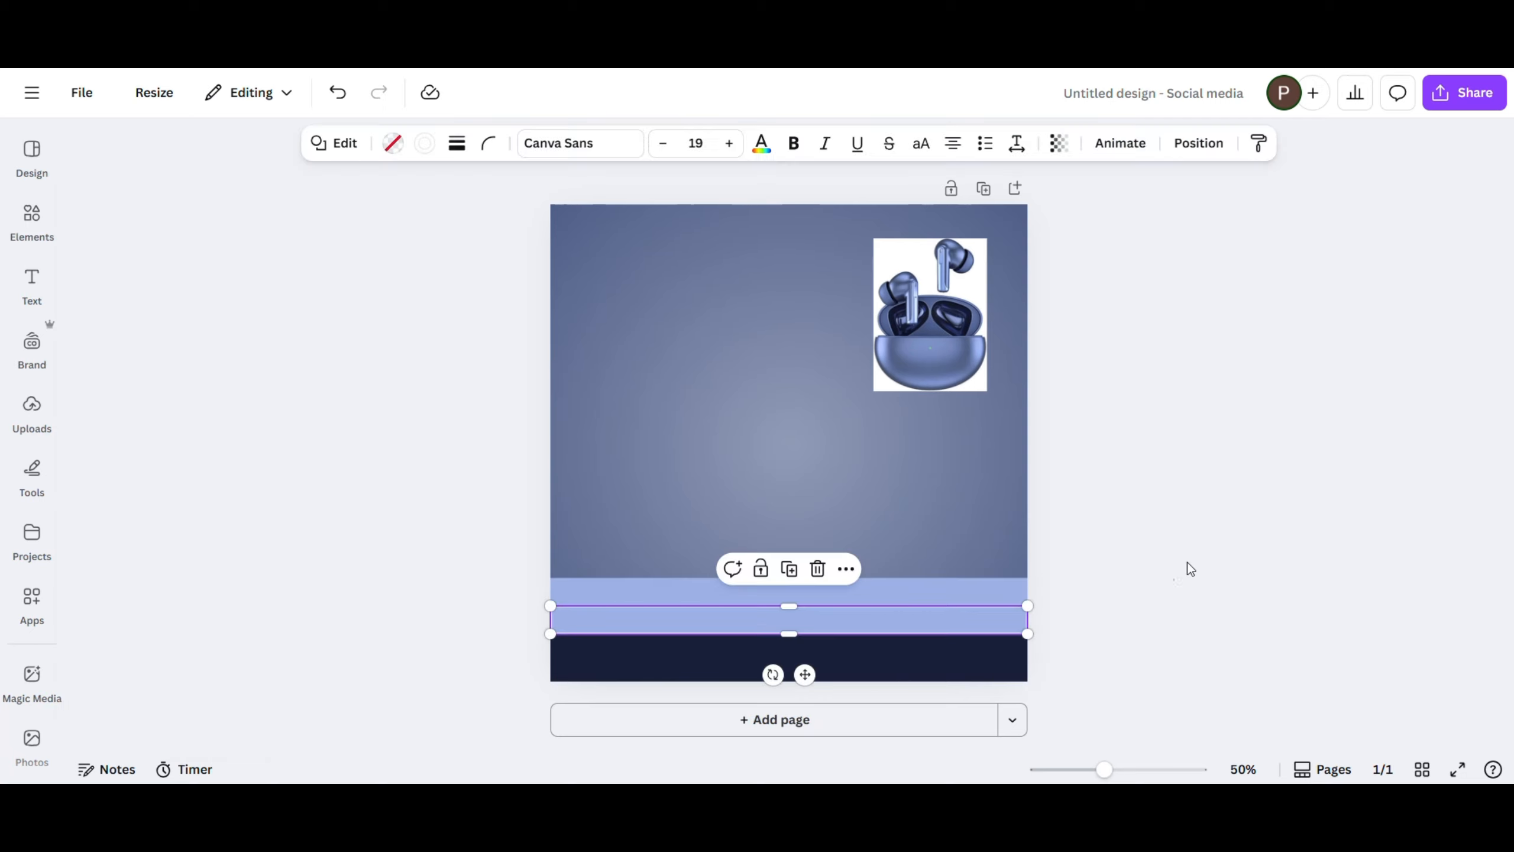
- Nudge the white outlined rectangle slightly down and send it behind the light blue band
{"action": "left_click", "coordinate": [1210, 556]}
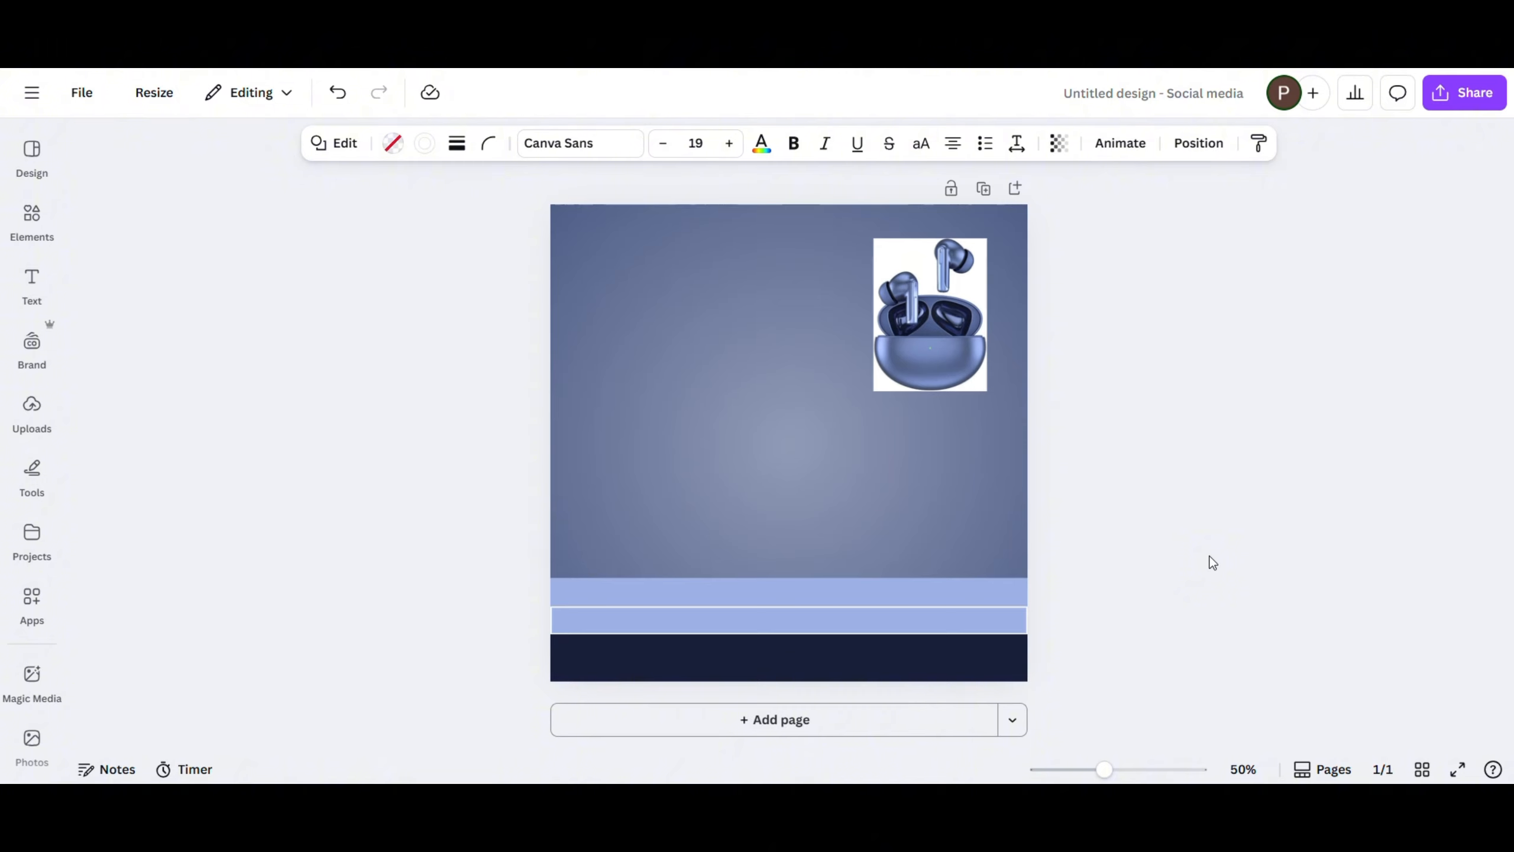
{"action": "key", "text": "Down"}
{"action": "key", "text": "Down"}
{"action": "left_click", "coordinate": [847, 573]}
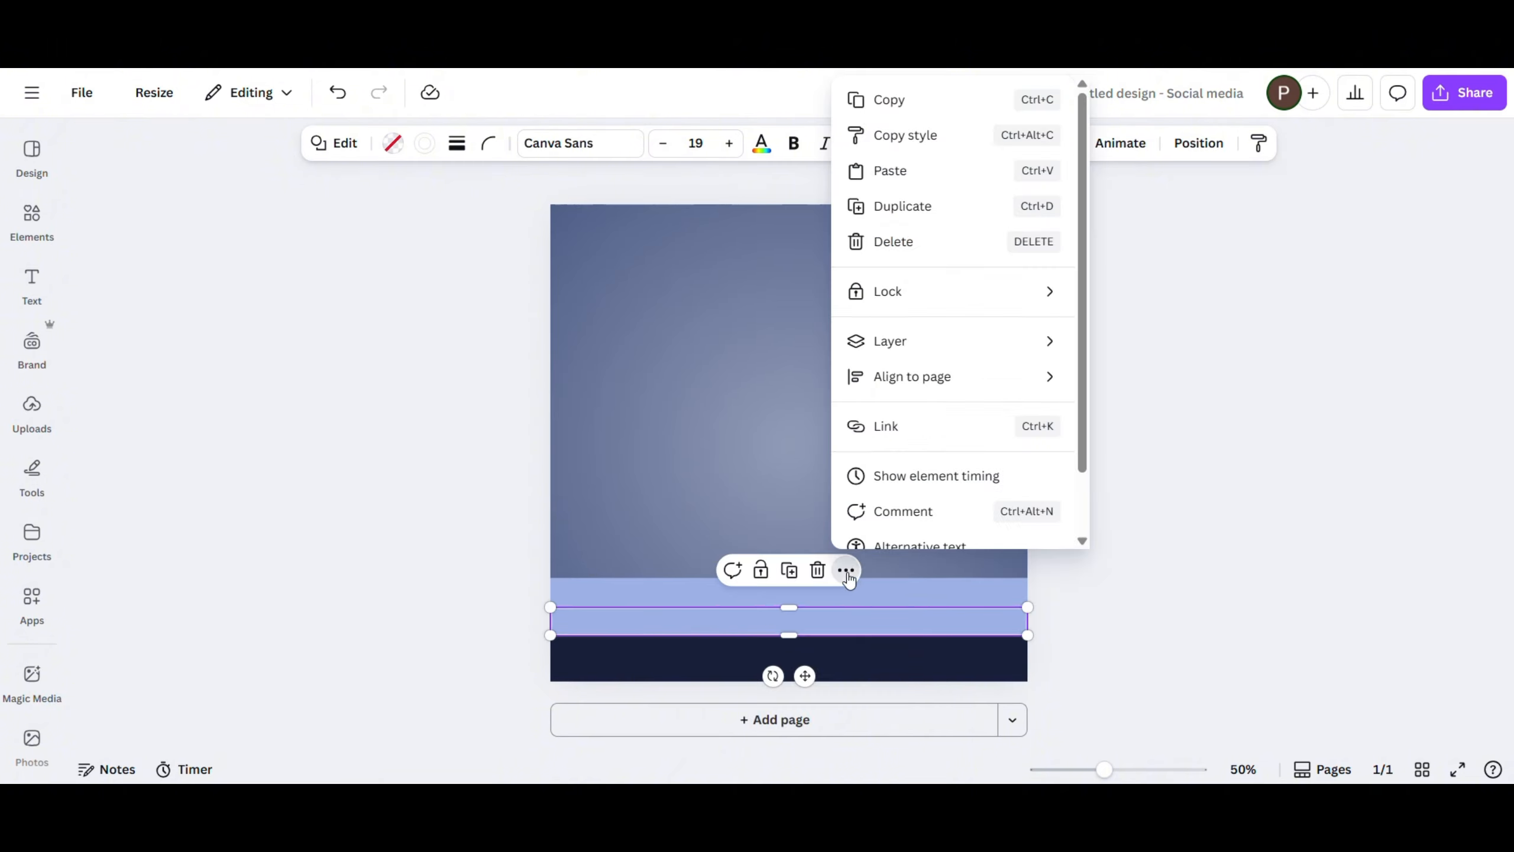
{"action": "mouse_move", "coordinate": [912, 341]}
{"action": "left_click", "coordinate": [1142, 415]}
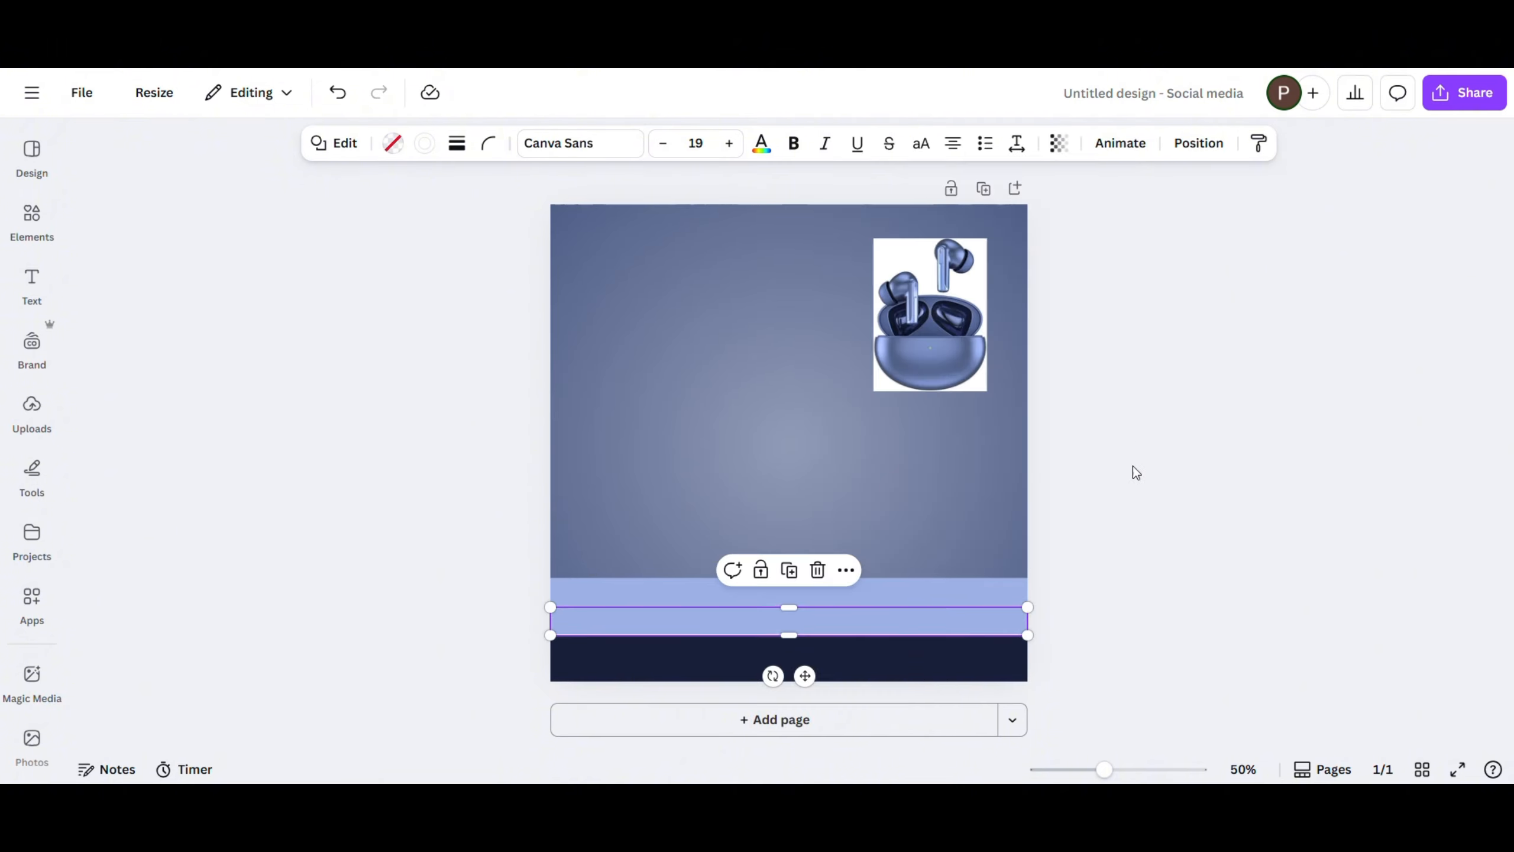
{"action": "left_click", "coordinate": [1133, 467]}
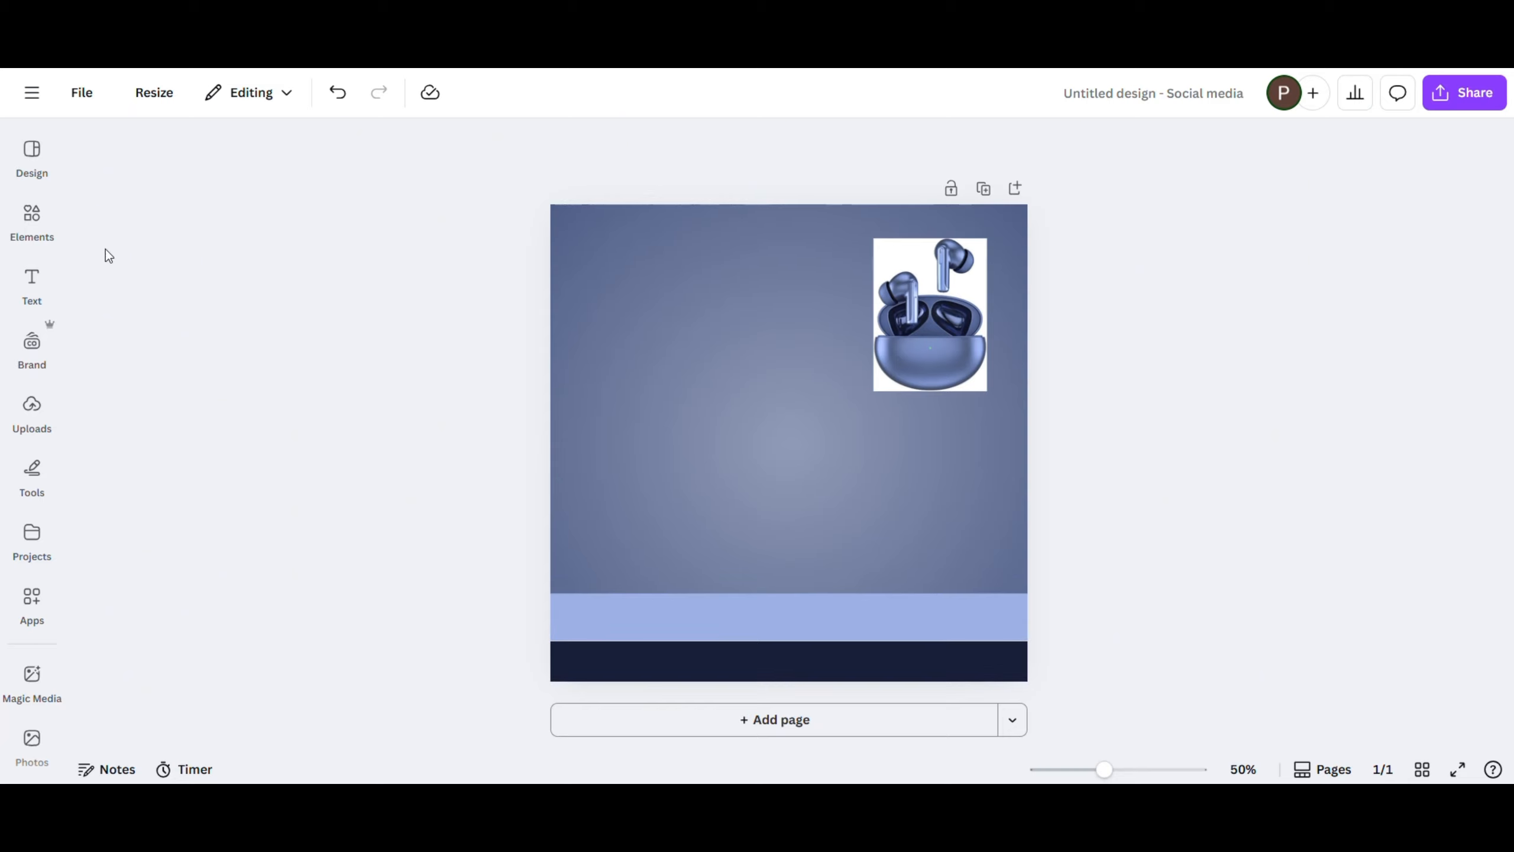
- Add a circle to the page and fill it with a gradient from #191F38 to #2D3863
{"action": "left_click", "coordinate": [31, 220]}
{"action": "left_click", "coordinate": [315, 427]}
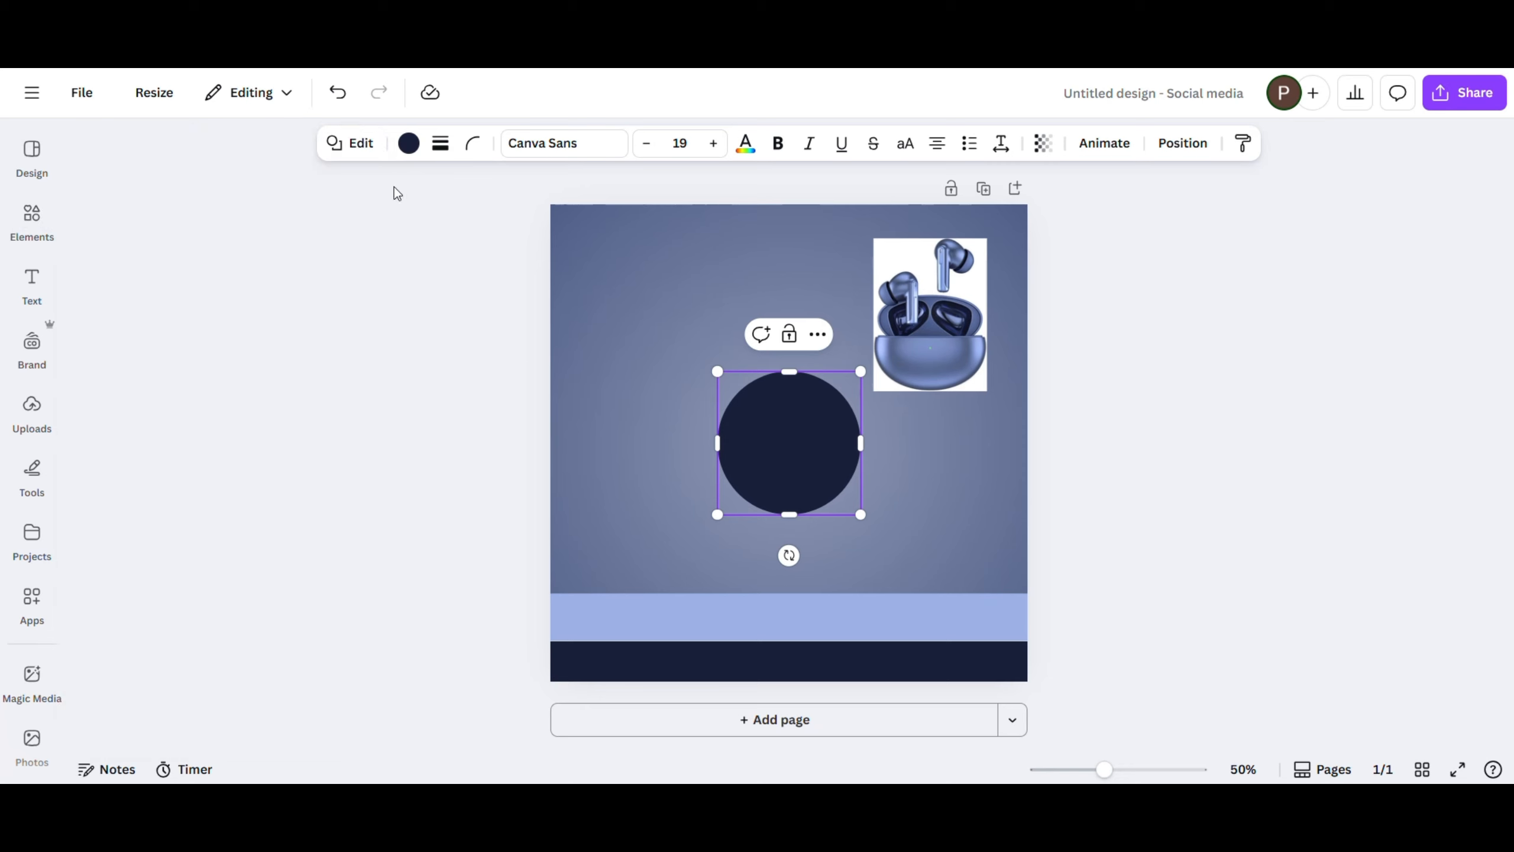
{"action": "left_click", "coordinate": [409, 144]}
{"action": "left_click", "coordinate": [176, 324]}
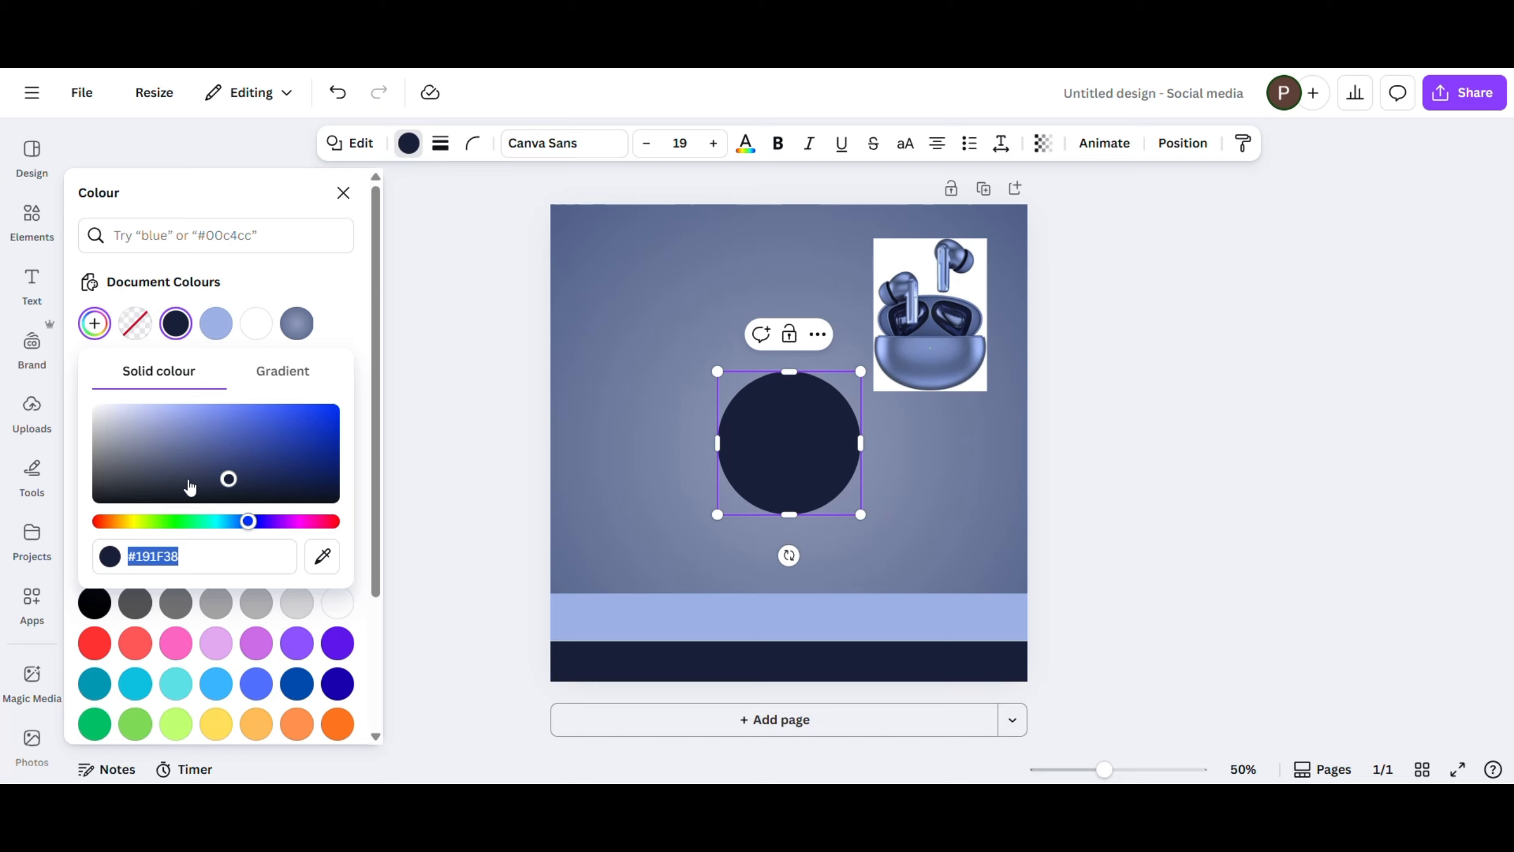
{"action": "left_click", "coordinate": [284, 382]}
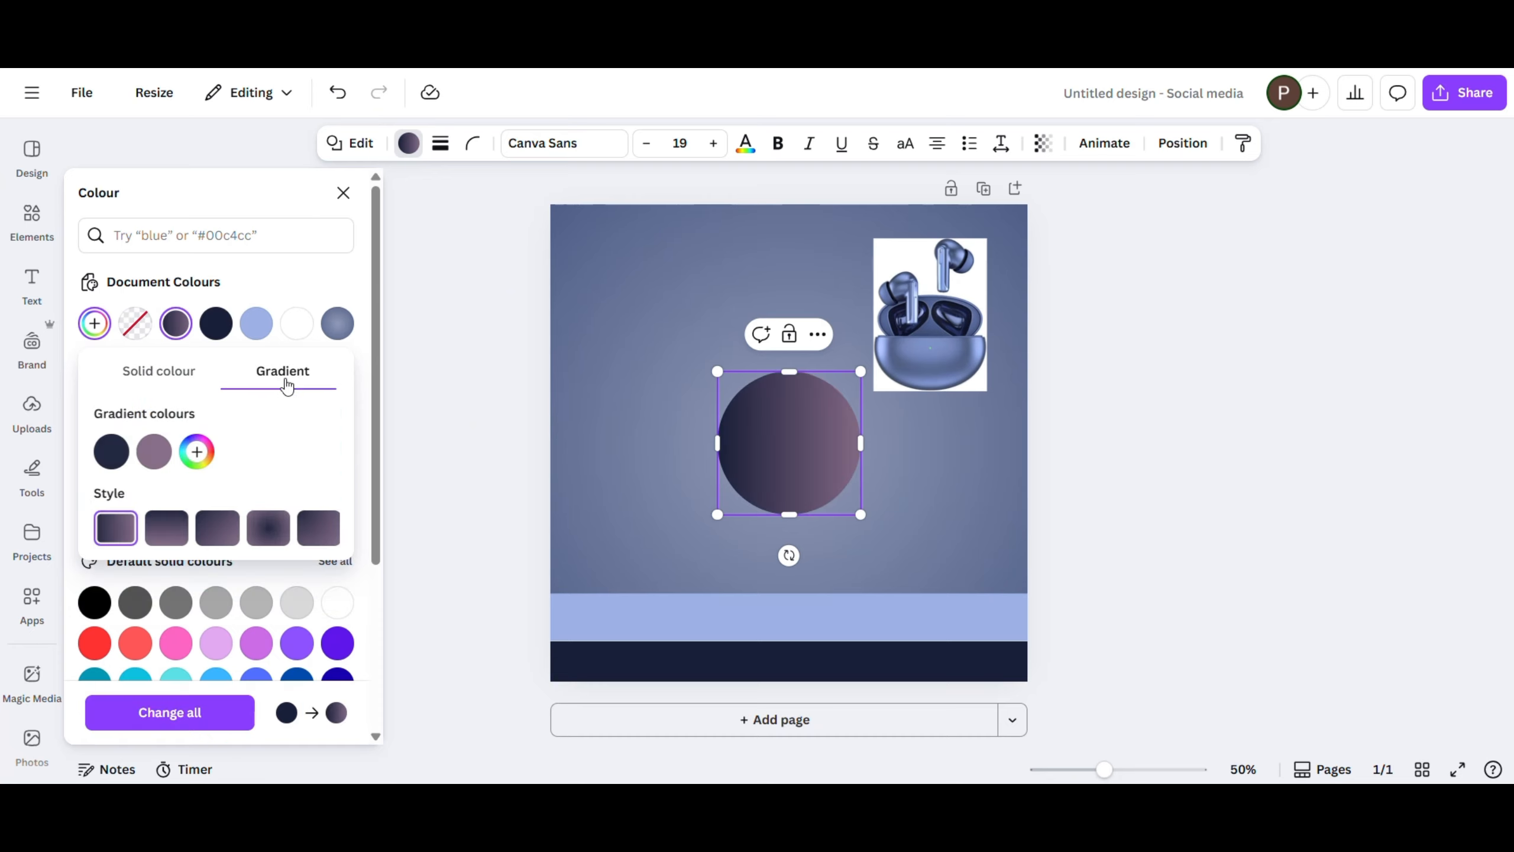
{"action": "left_click", "coordinate": [153, 453]}
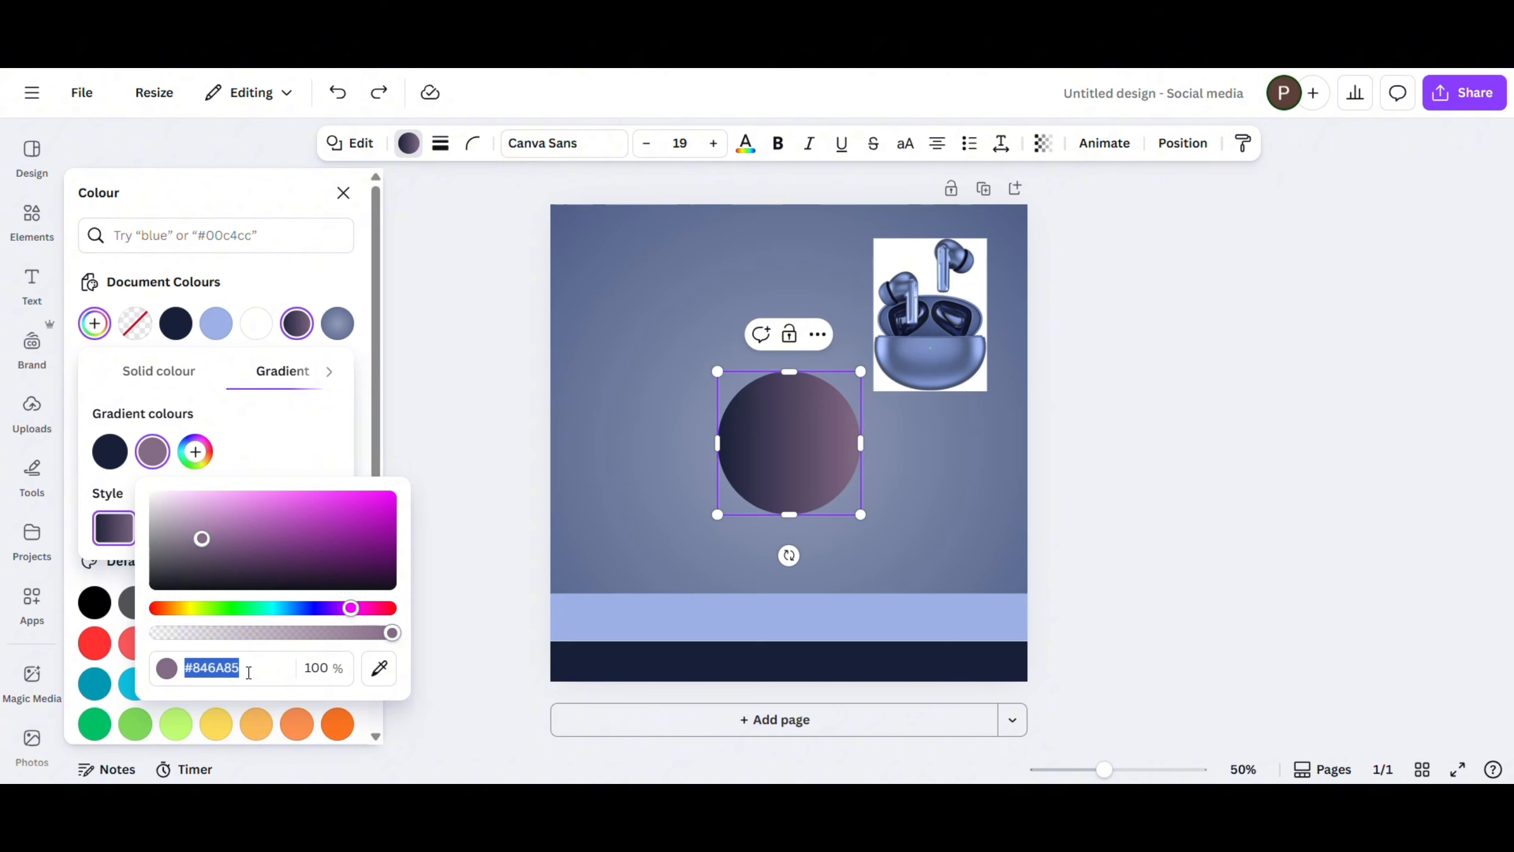
{"action": "type", "text": "#2D"}
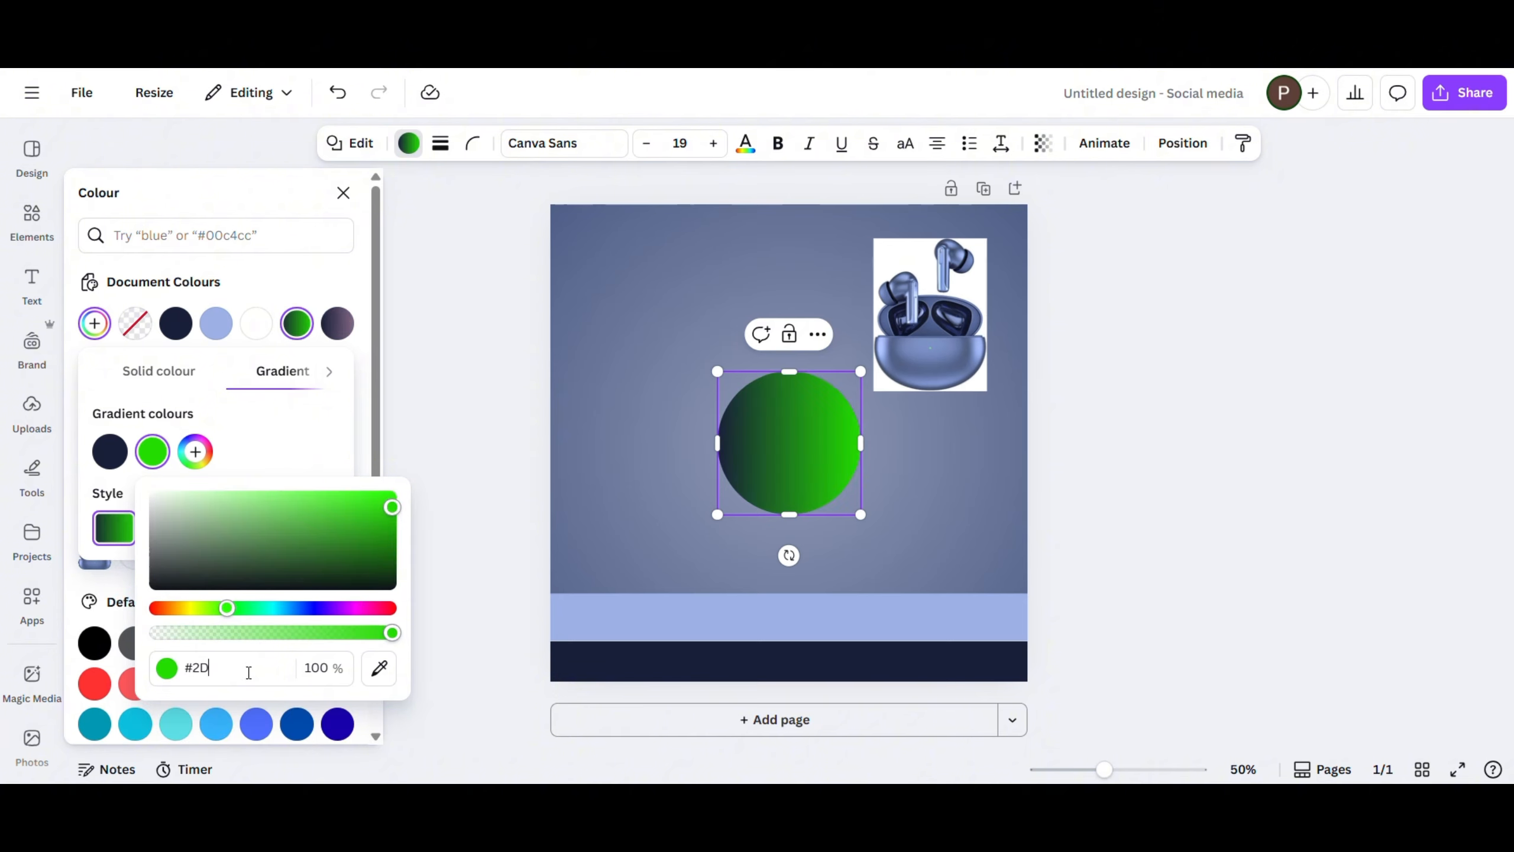
{"action": "type", "text": "3863"}
- Extend the circle's gradient to #2D3863, #191F38, #2D3863 and apply the 180° linear style
{"action": "left_click", "coordinate": [123, 465]}
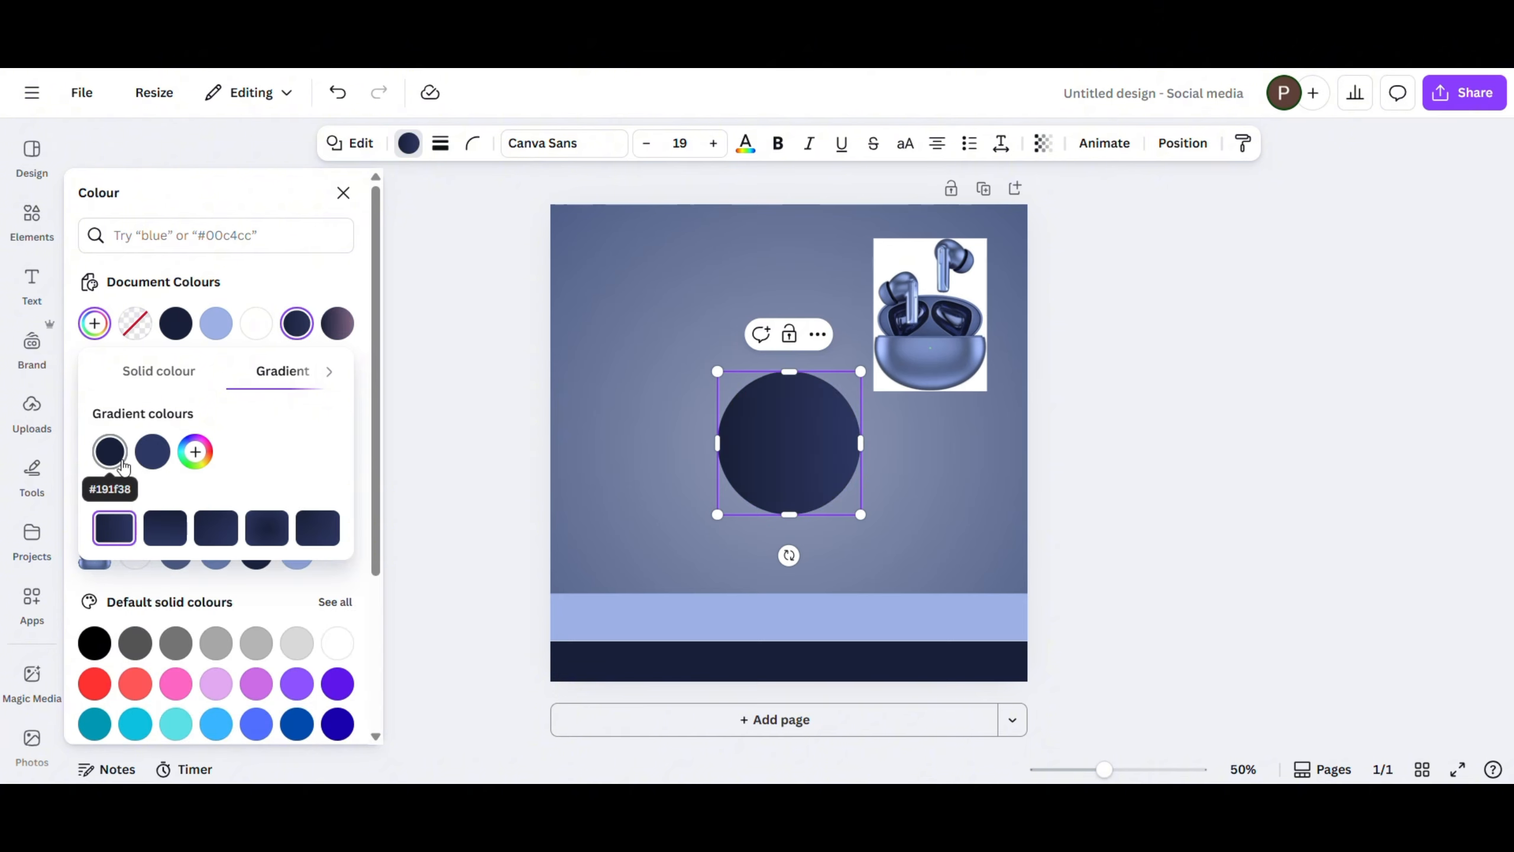
{"action": "left_click", "coordinate": [195, 452]}
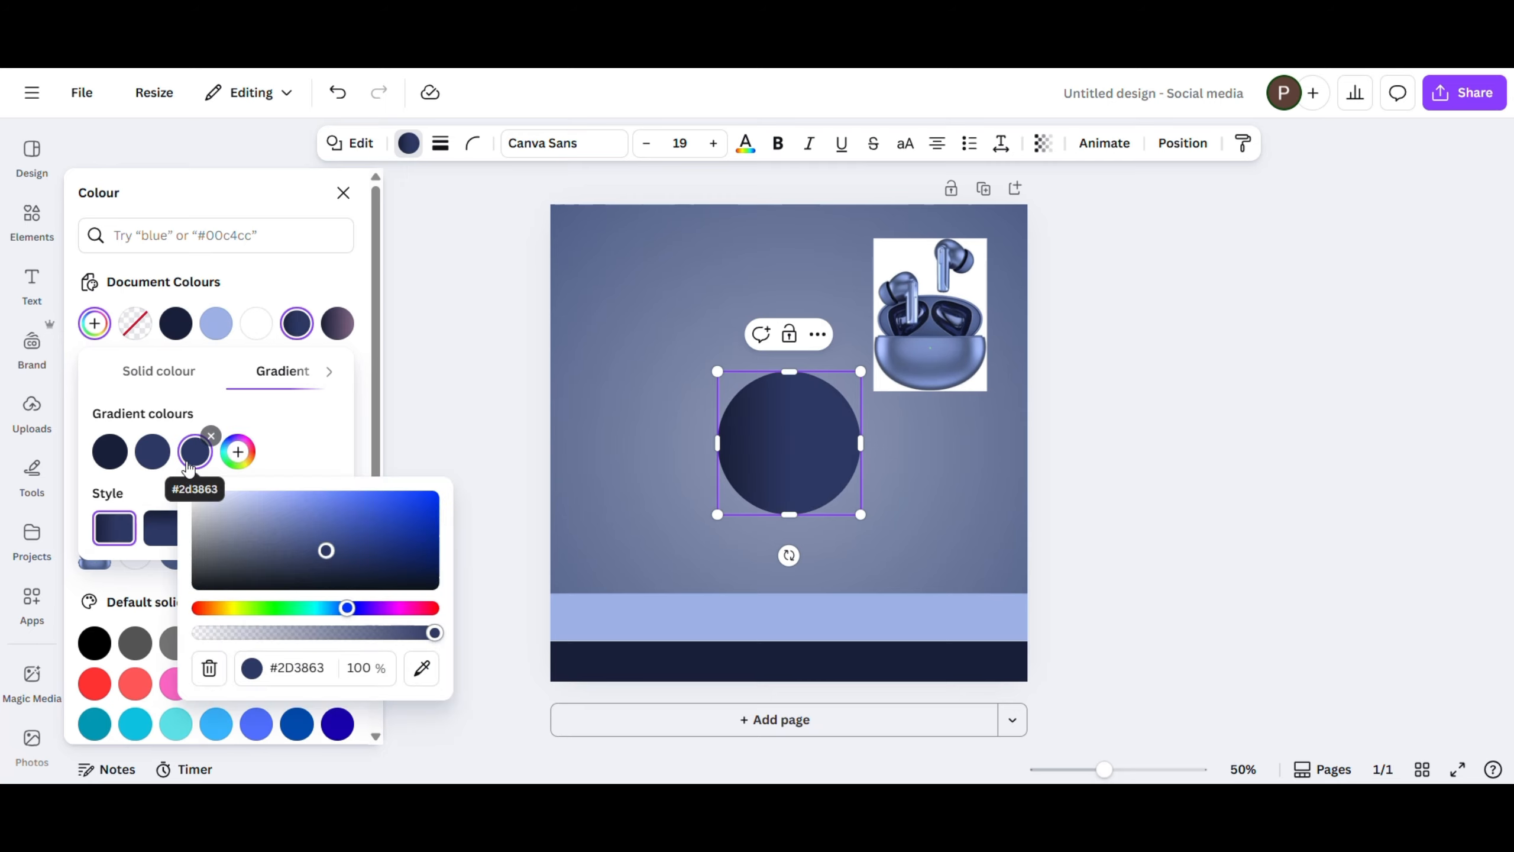
{"action": "left_click_drag", "start_coordinate": [106, 460], "coordinate": [170, 460]}
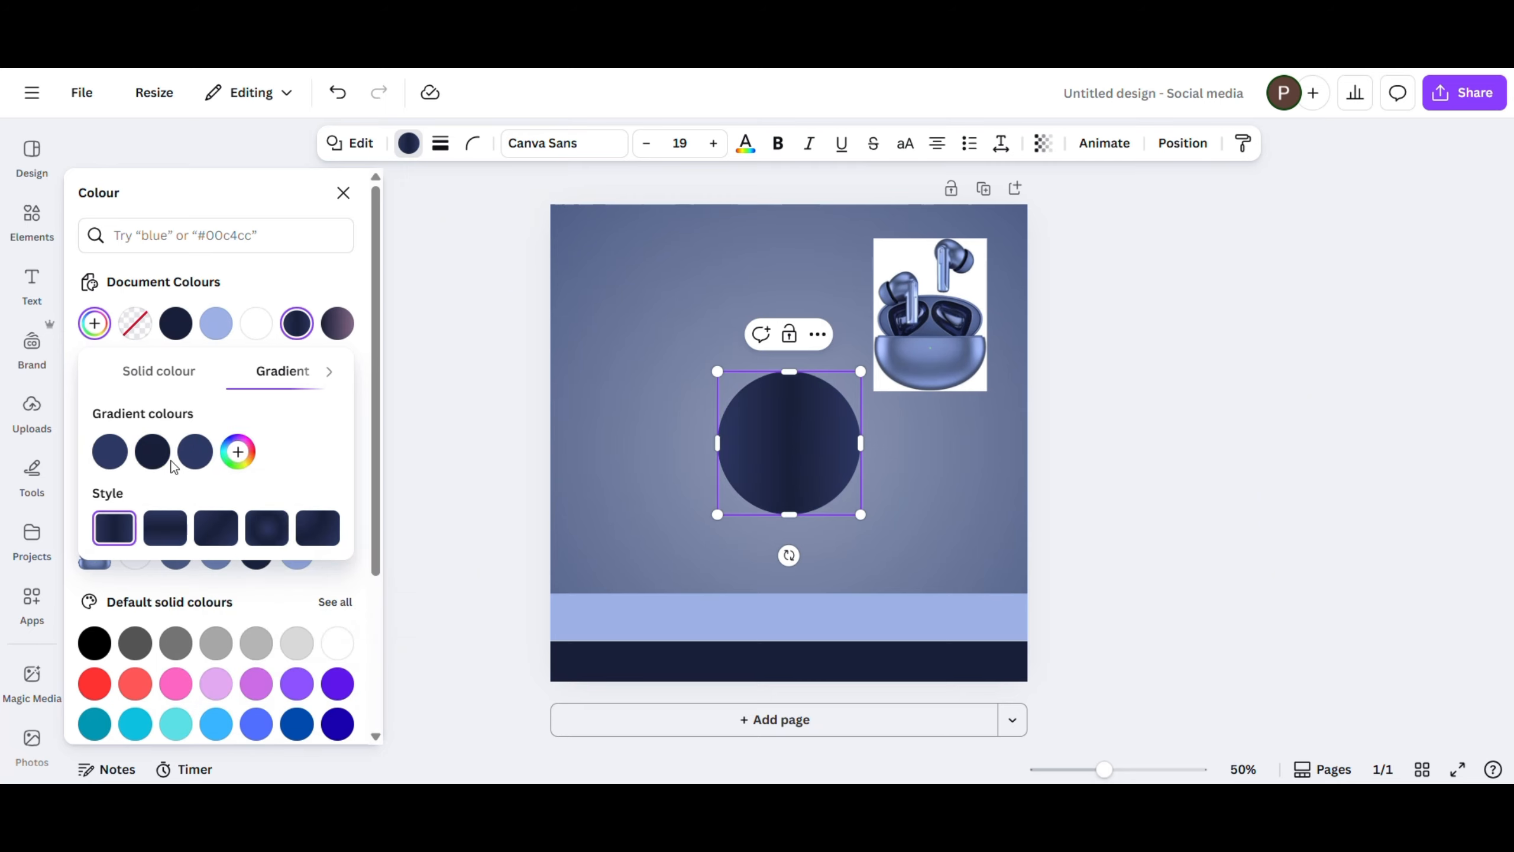
{"action": "left_click", "coordinate": [162, 531]}
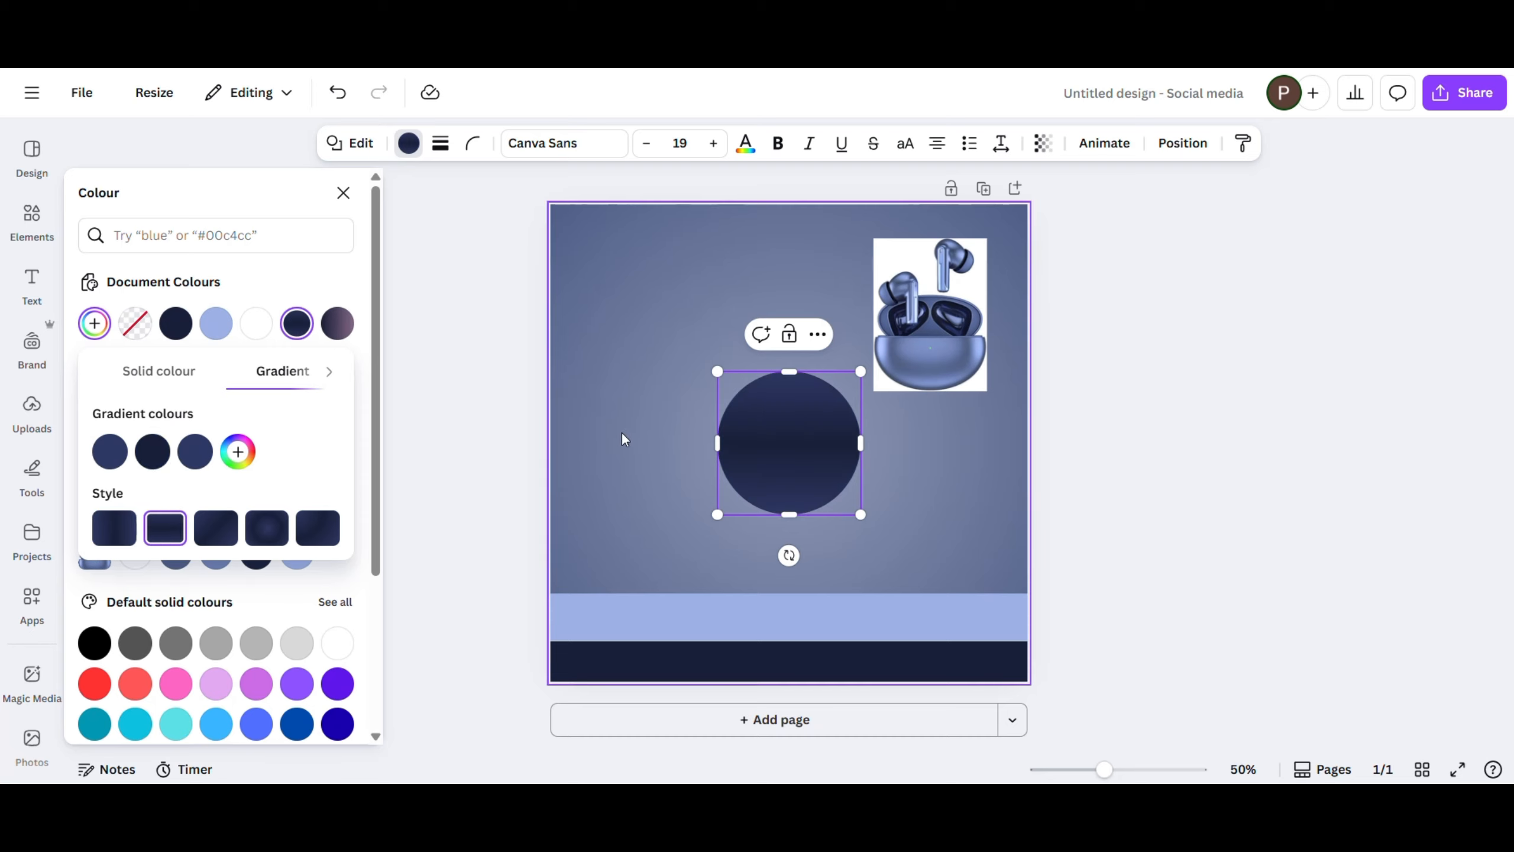
{"action": "left_click", "coordinate": [349, 199]}
{"action": "left_click", "coordinate": [350, 203]}
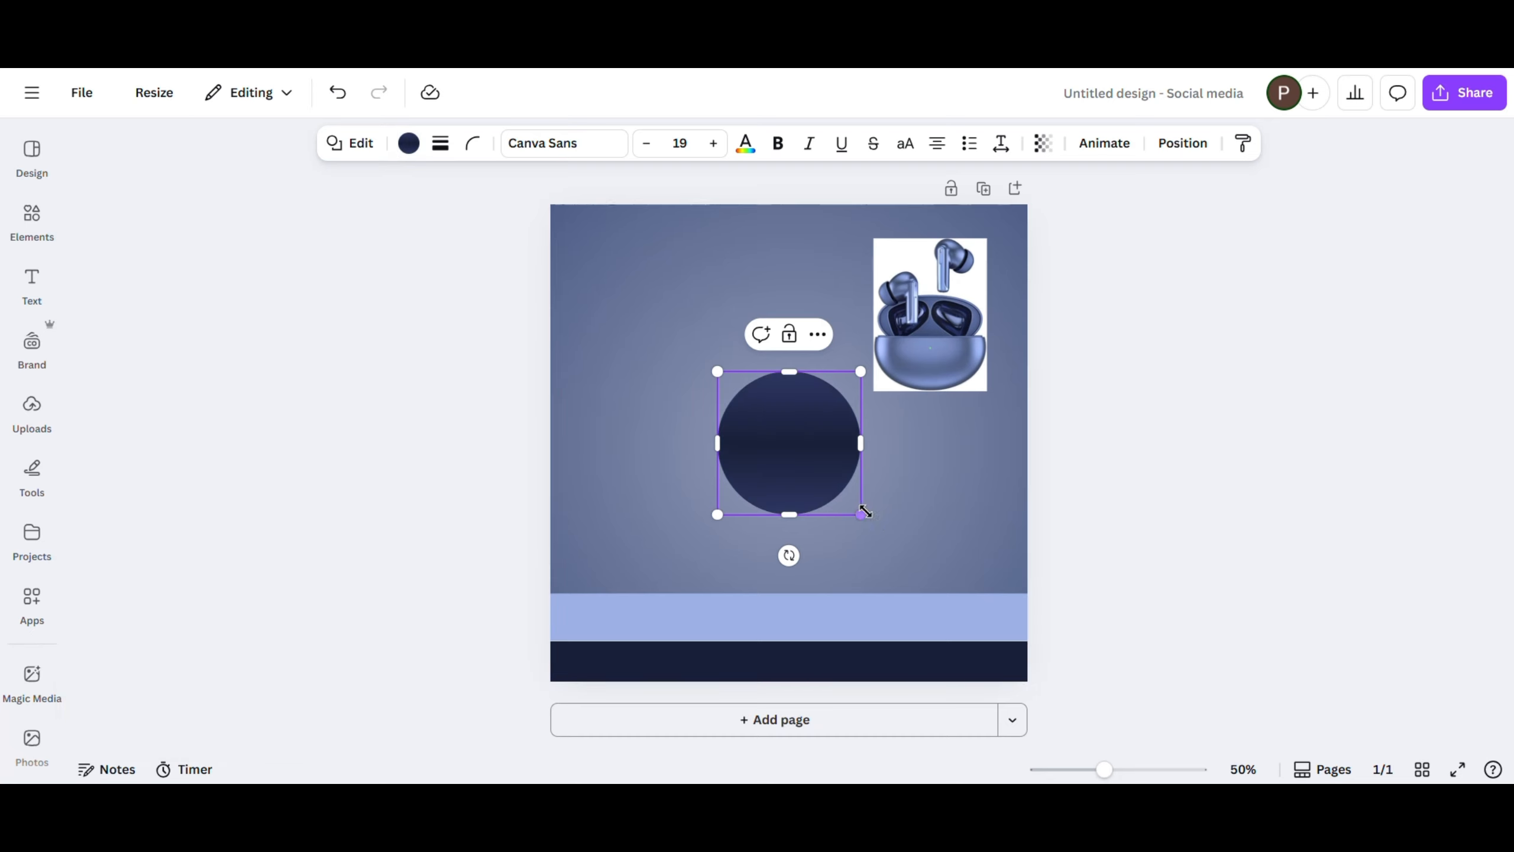
- Enlarge the gradient circle and move it down so its base rests on the light blue band
{"action": "left_click_drag", "start_coordinate": [860, 514], "coordinate": [903, 554]}
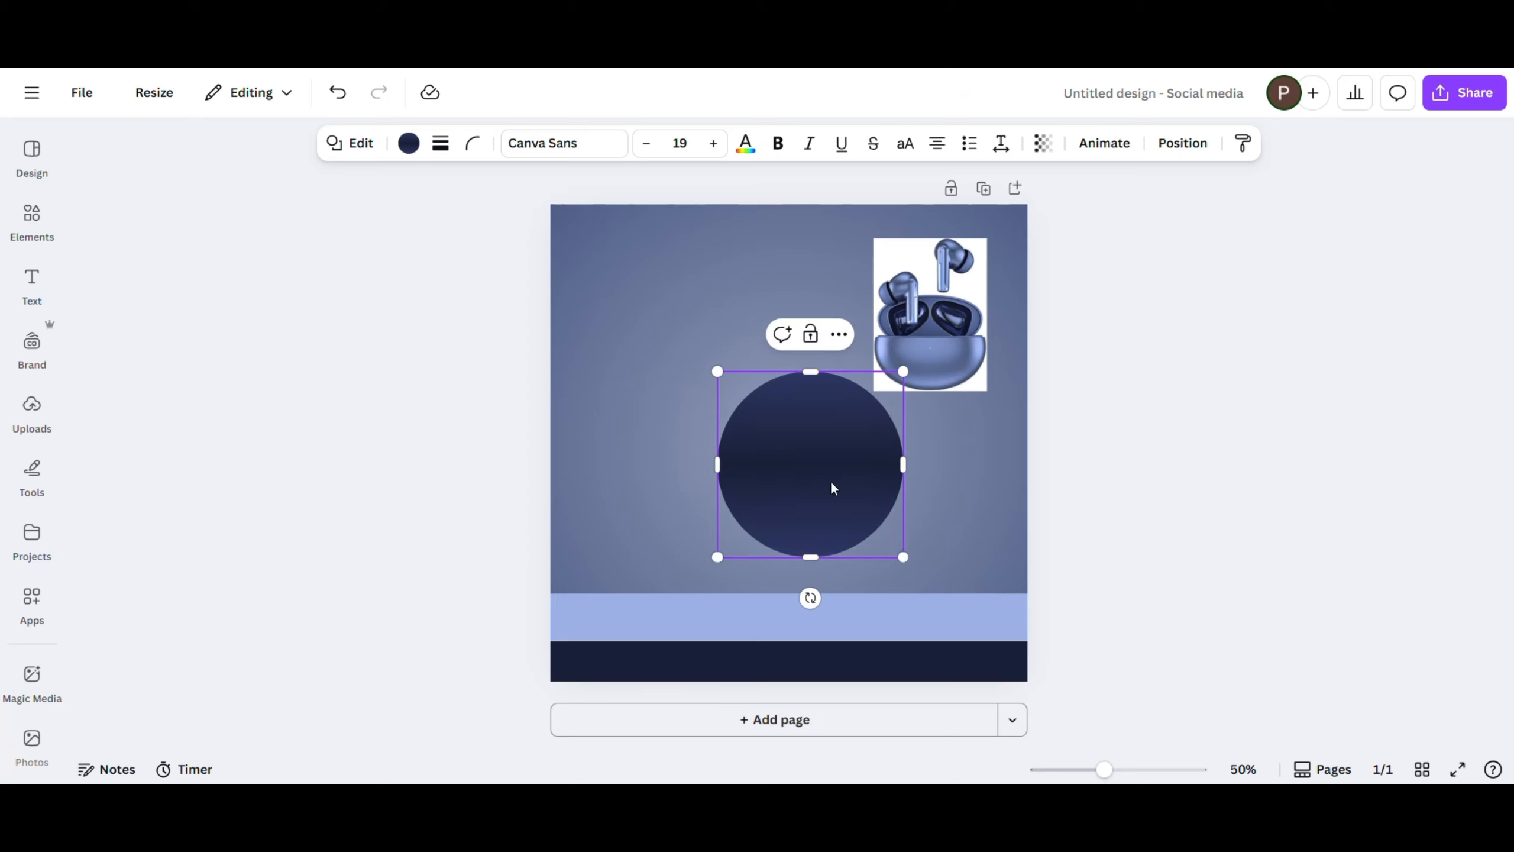
{"action": "left_click_drag", "start_coordinate": [832, 487], "coordinate": [826, 533]}
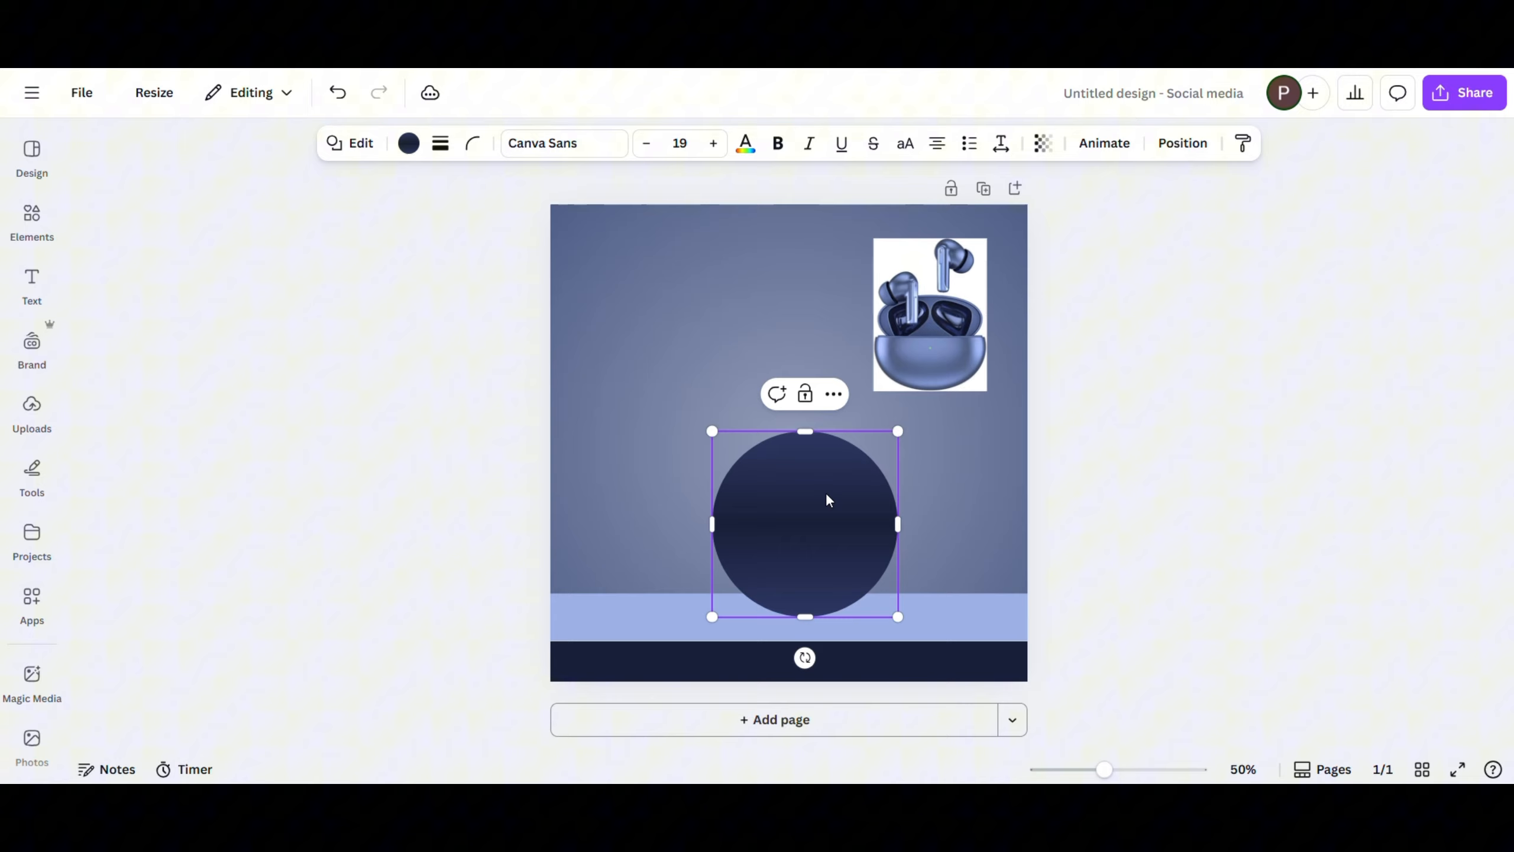
{"action": "left_click", "coordinate": [613, 424]}
- Duplicate the circle, fill the copy with the photo's dark navy and align it slightly left of the original, centred on the page
{"action": "left_click", "coordinate": [799, 524]}
{"action": "left_click", "coordinate": [805, 393]}
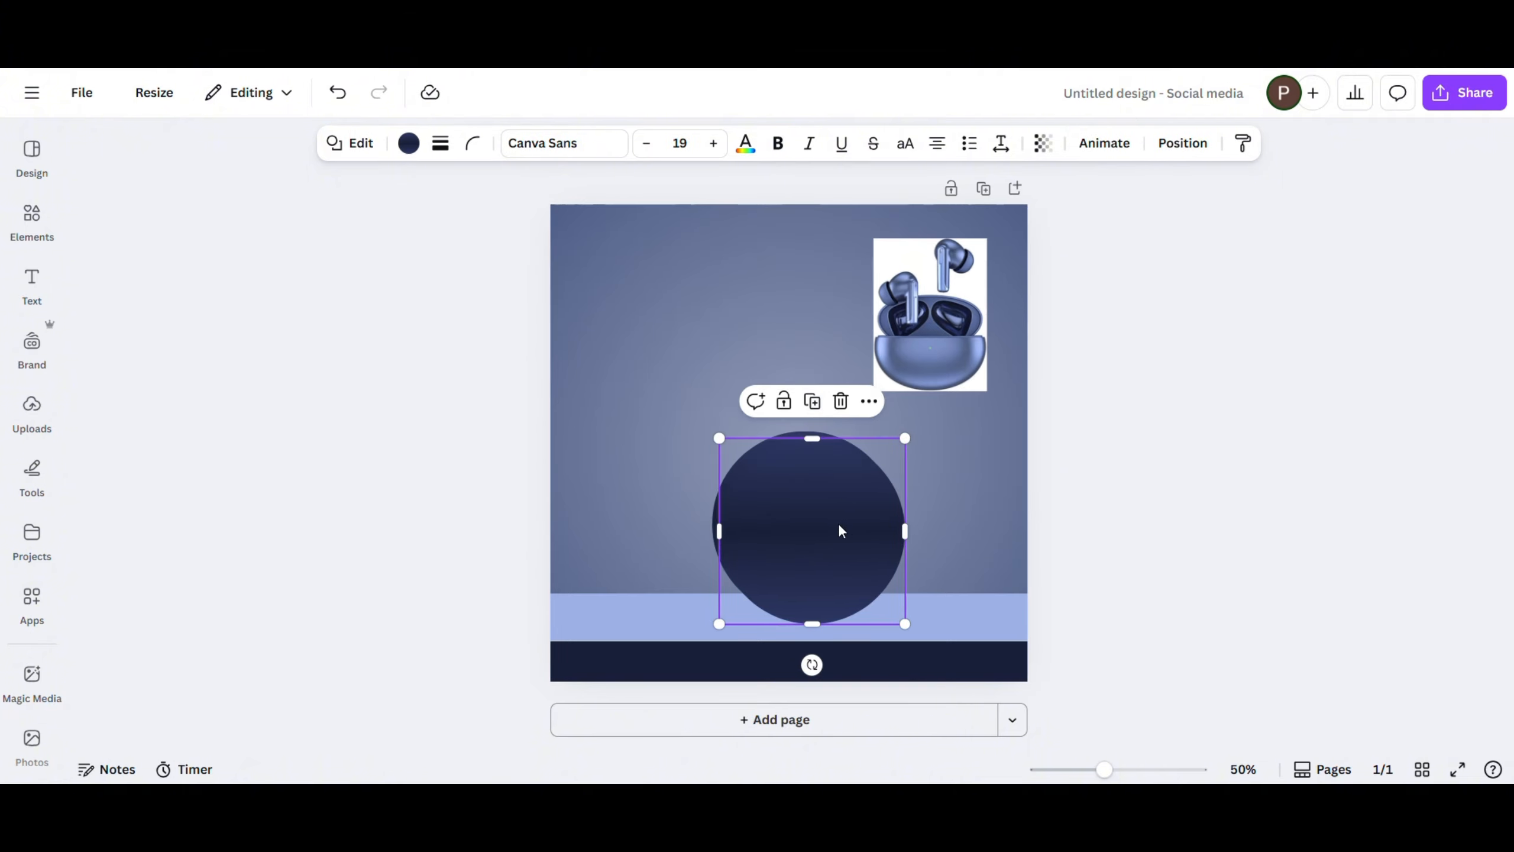
{"action": "left_click_drag", "start_coordinate": [837, 523], "coordinate": [781, 519]}
{"action": "left_click", "coordinate": [408, 143]}
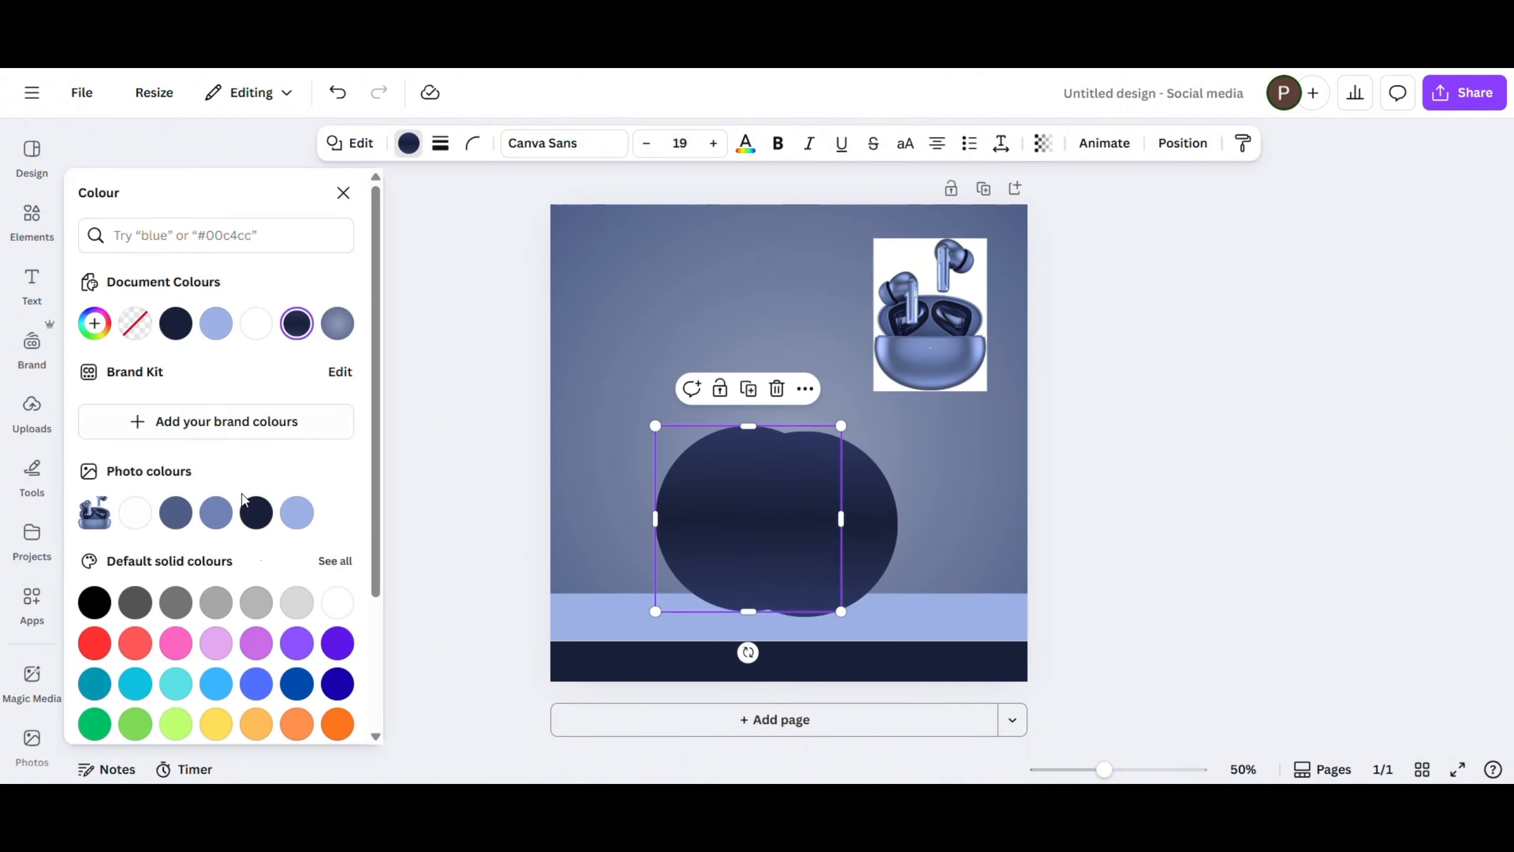
{"action": "left_click", "coordinate": [256, 513]}
{"action": "key", "text": "Escape"}
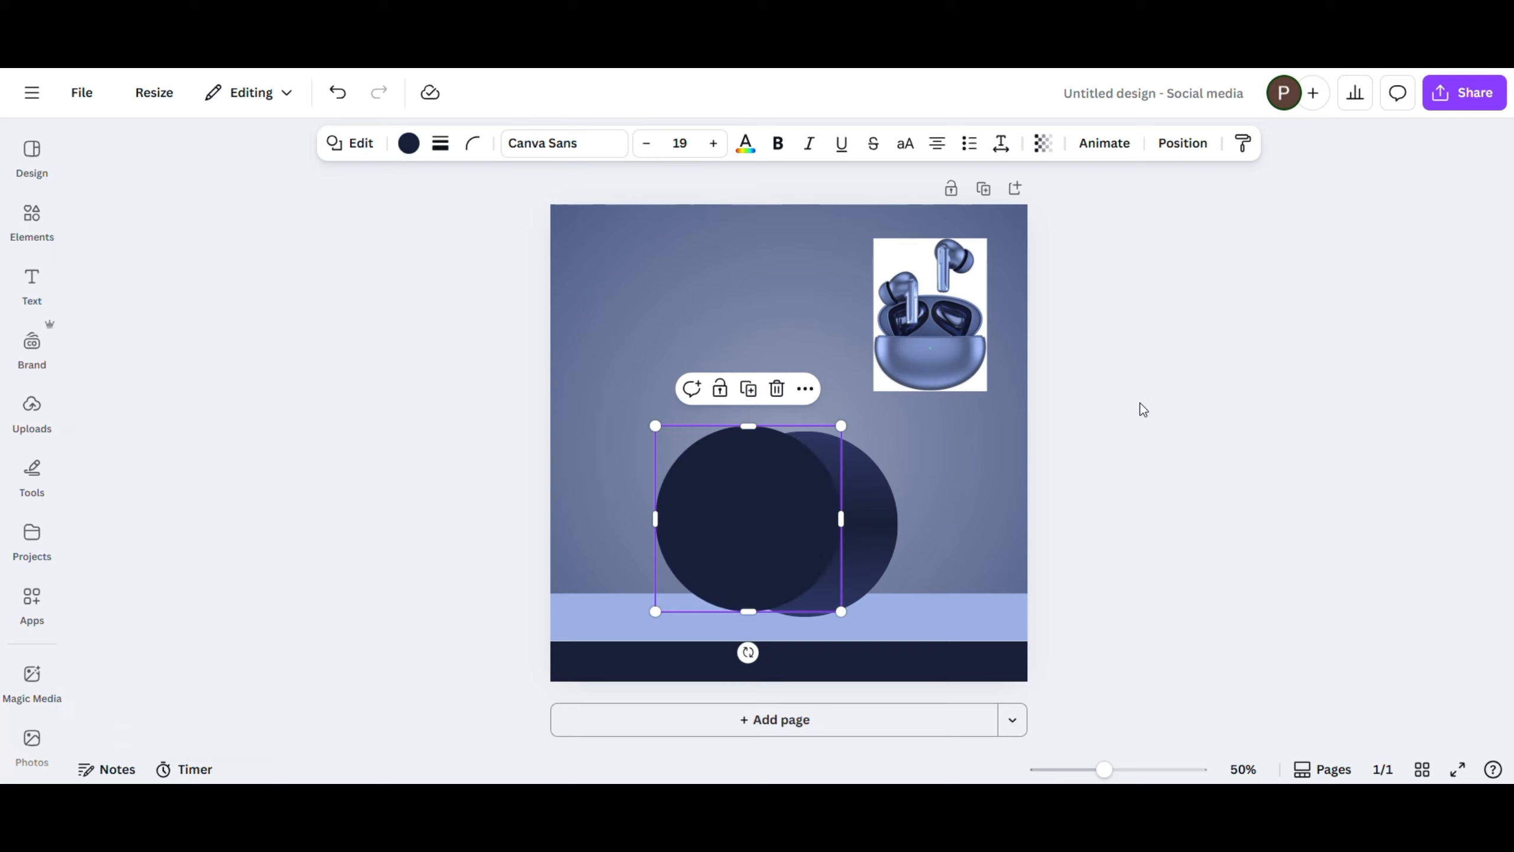
{"action": "left_click_drag", "start_coordinate": [779, 468], "coordinate": [812, 468]}
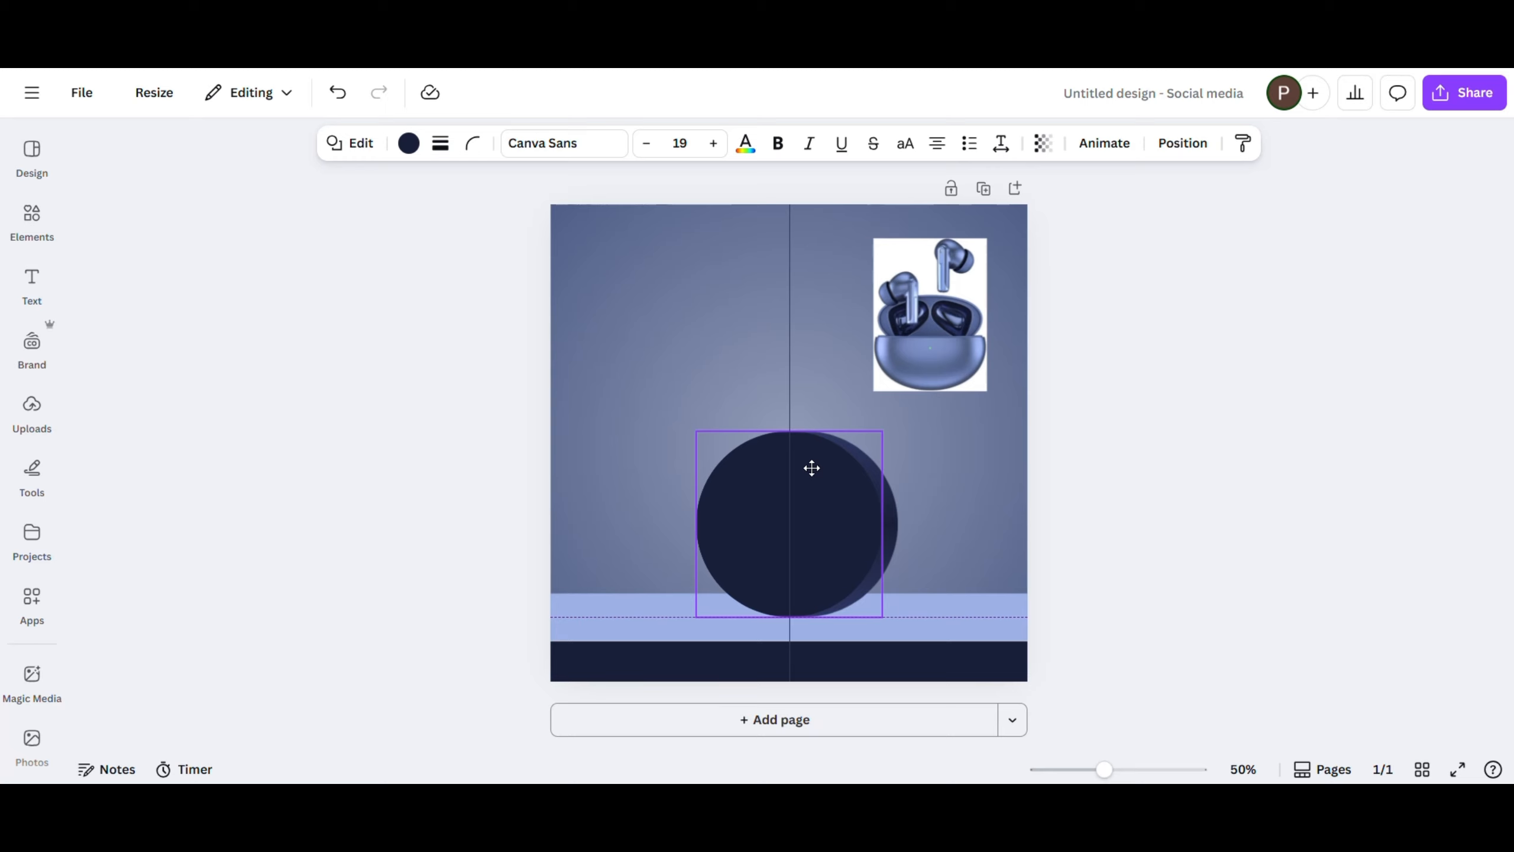
{"action": "left_click", "coordinate": [1210, 524]}
- Duplicate the navy band, move the copy above the circles and shrink it to a shorter, thinner bar
{"action": "left_click", "coordinate": [967, 670]}
{"action": "left_click", "coordinate": [790, 606]}
{"action": "left_click_drag", "start_coordinate": [823, 672], "coordinate": [801, 417]}
{"action": "left_click_drag", "start_coordinate": [545, 419], "coordinate": [757, 433]}
{"action": "left_click_drag", "start_coordinate": [893, 423], "coordinate": [886, 402]}
{"action": "left_click_drag", "start_coordinate": [899, 456], "coordinate": [798, 446]}
- Duplicate the light blue band above the navy bar and move the earbuds photo to the page's upper-right corner
{"action": "left_click", "coordinate": [674, 624]}
{"action": "left_click", "coordinate": [786, 556]}
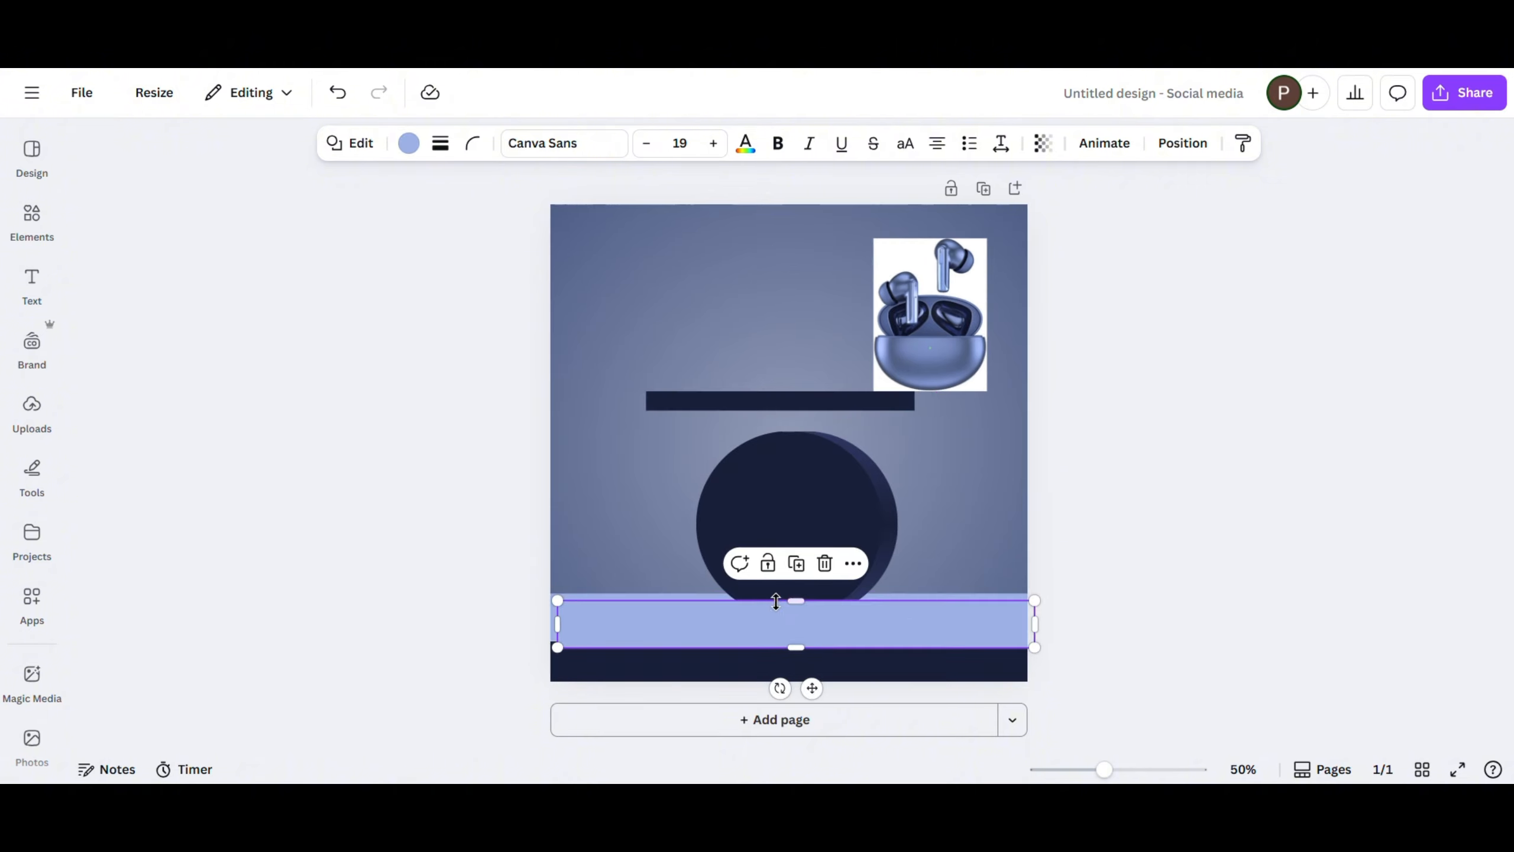
{"action": "left_click_drag", "start_coordinate": [774, 598], "coordinate": [786, 352]}
{"action": "left_click_drag", "start_coordinate": [918, 268], "coordinate": [1032, 211]}
{"action": "left_click", "coordinate": [872, 356]}
{"action": "left_click_drag", "start_coordinate": [872, 356], "coordinate": [851, 365]}
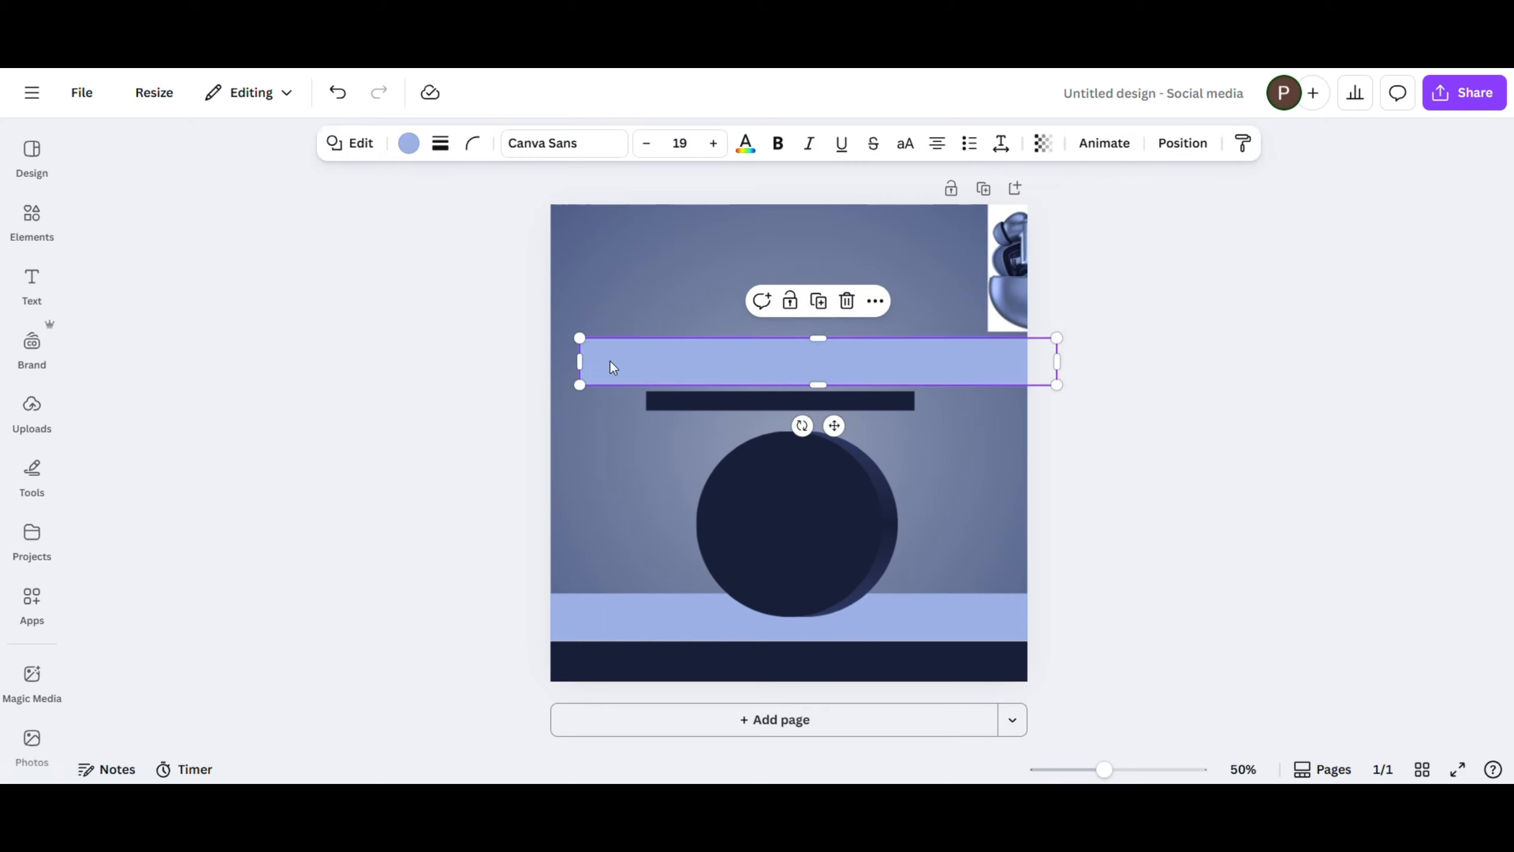
- Trim the light blue copy to the navy bar's width and make the navy bar a thin strip flush beneath it
{"action": "left_click_drag", "start_coordinate": [590, 364], "coordinate": [646, 360]}
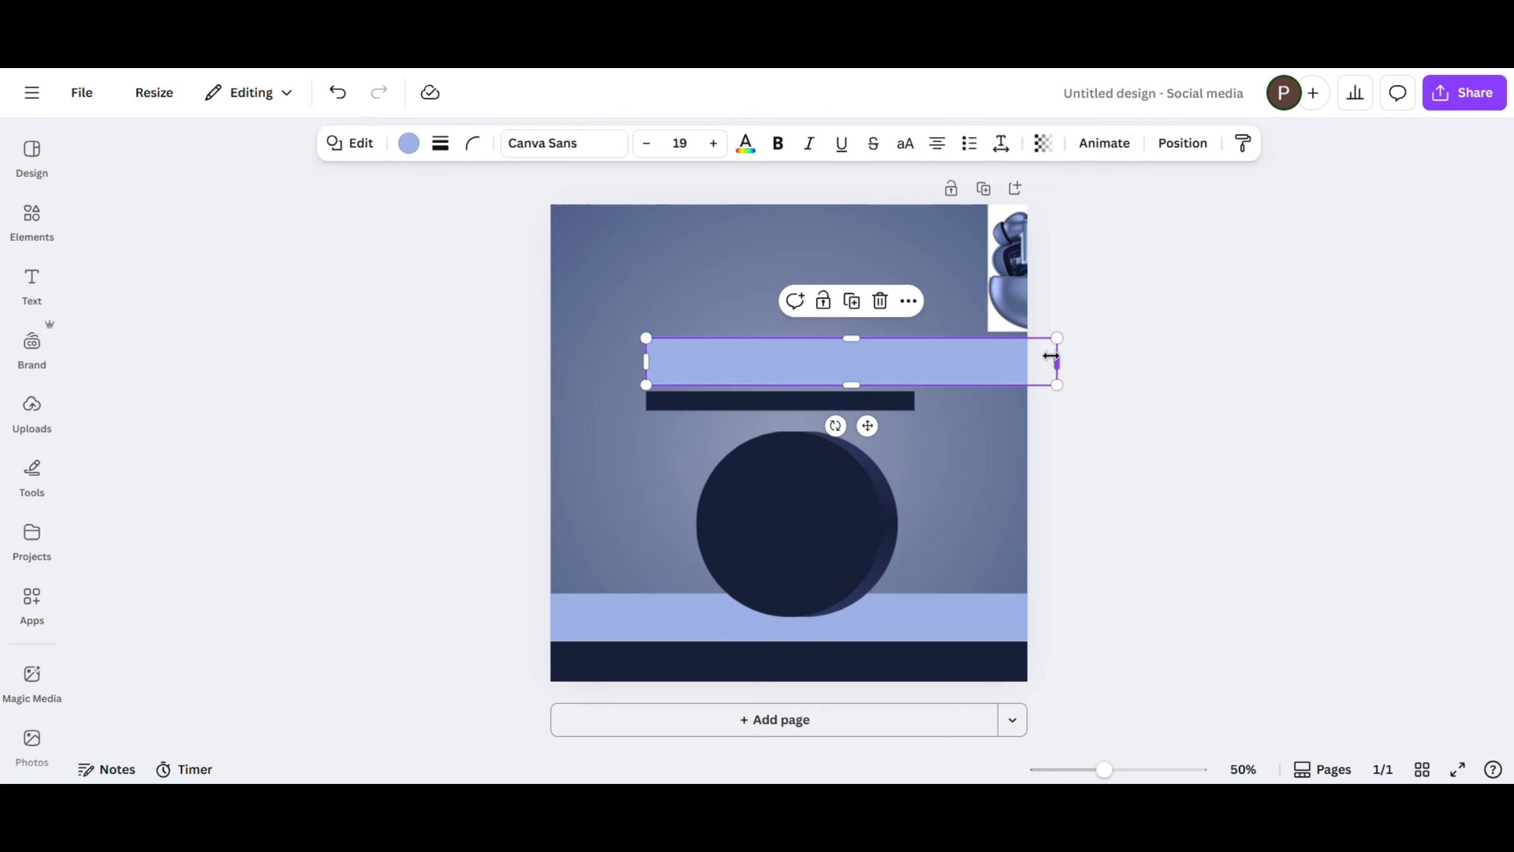
{"action": "left_click_drag", "start_coordinate": [1055, 361], "coordinate": [915, 360]}
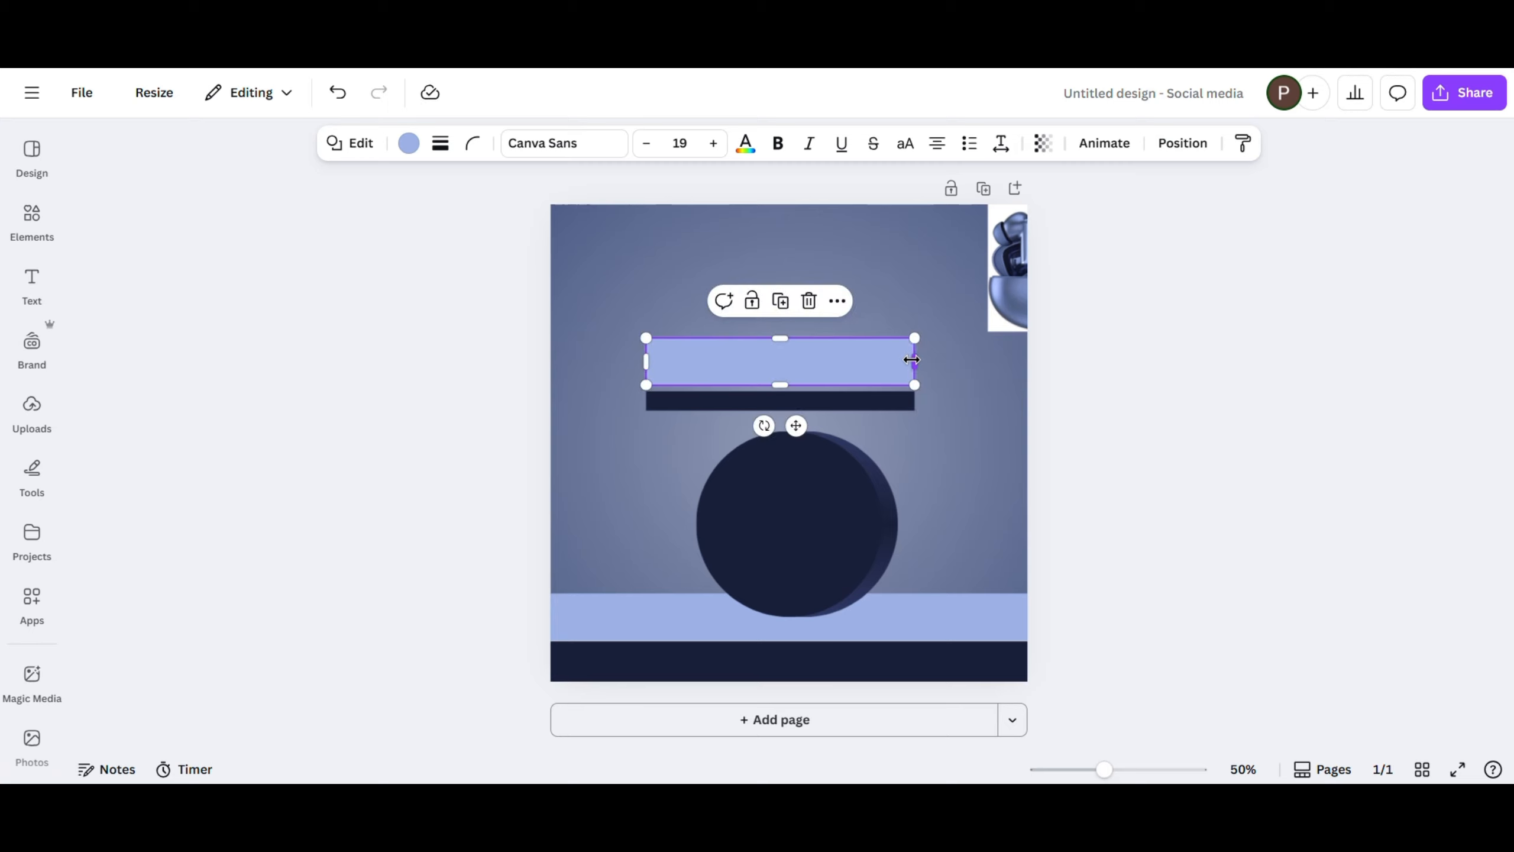
{"action": "left_click", "coordinate": [857, 406]}
{"action": "left_click_drag", "start_coordinate": [857, 409], "coordinate": [820, 399]}
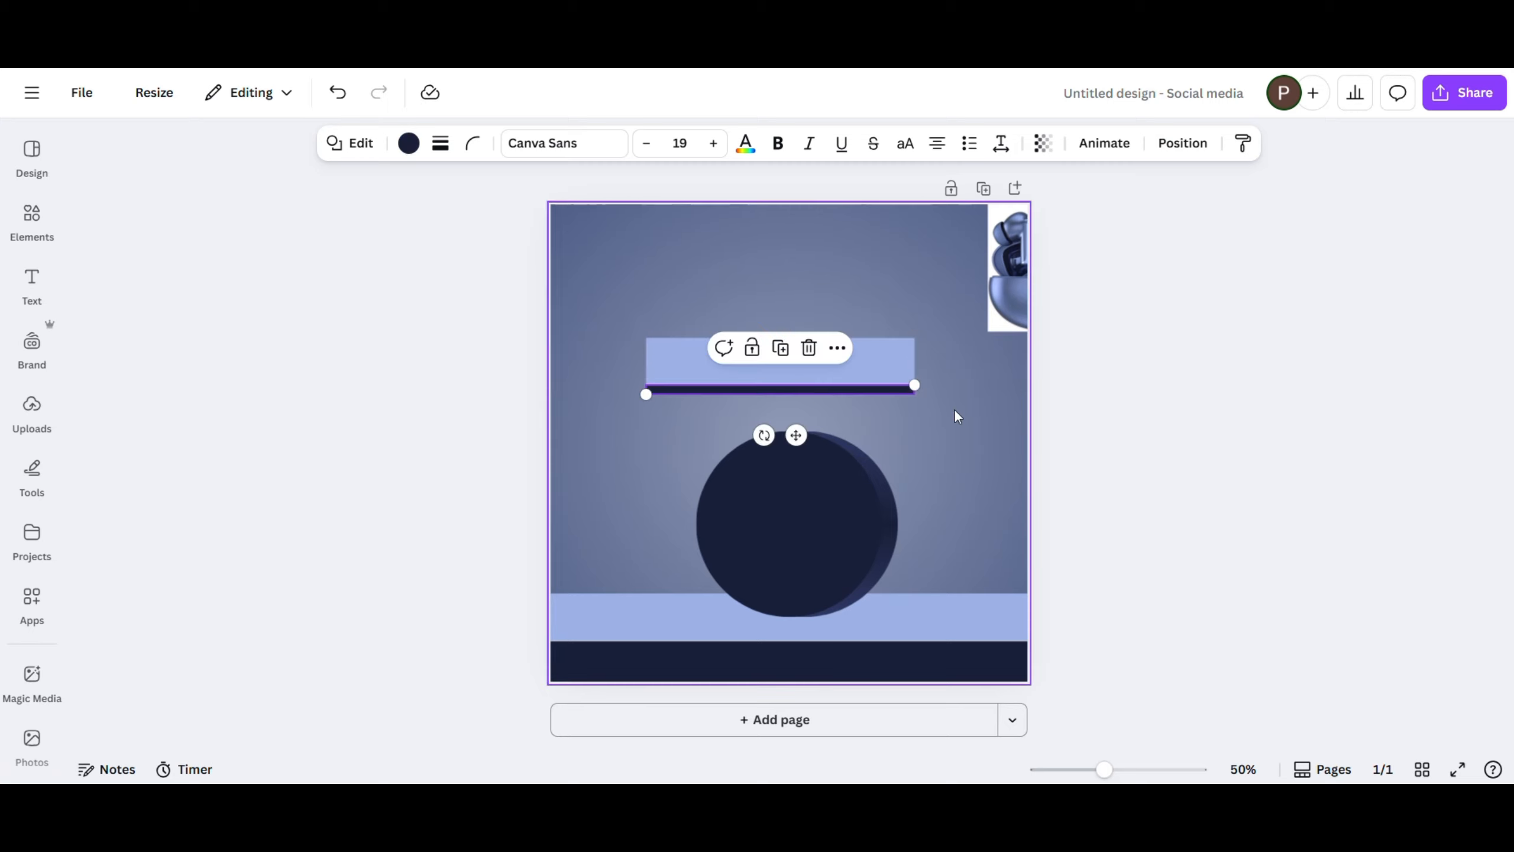
- Group the light blue bar with its navy strip and tilt the group counterclockwise so it rests on top of the circle
{"action": "left_click", "coordinate": [871, 362], "text": "shift"}
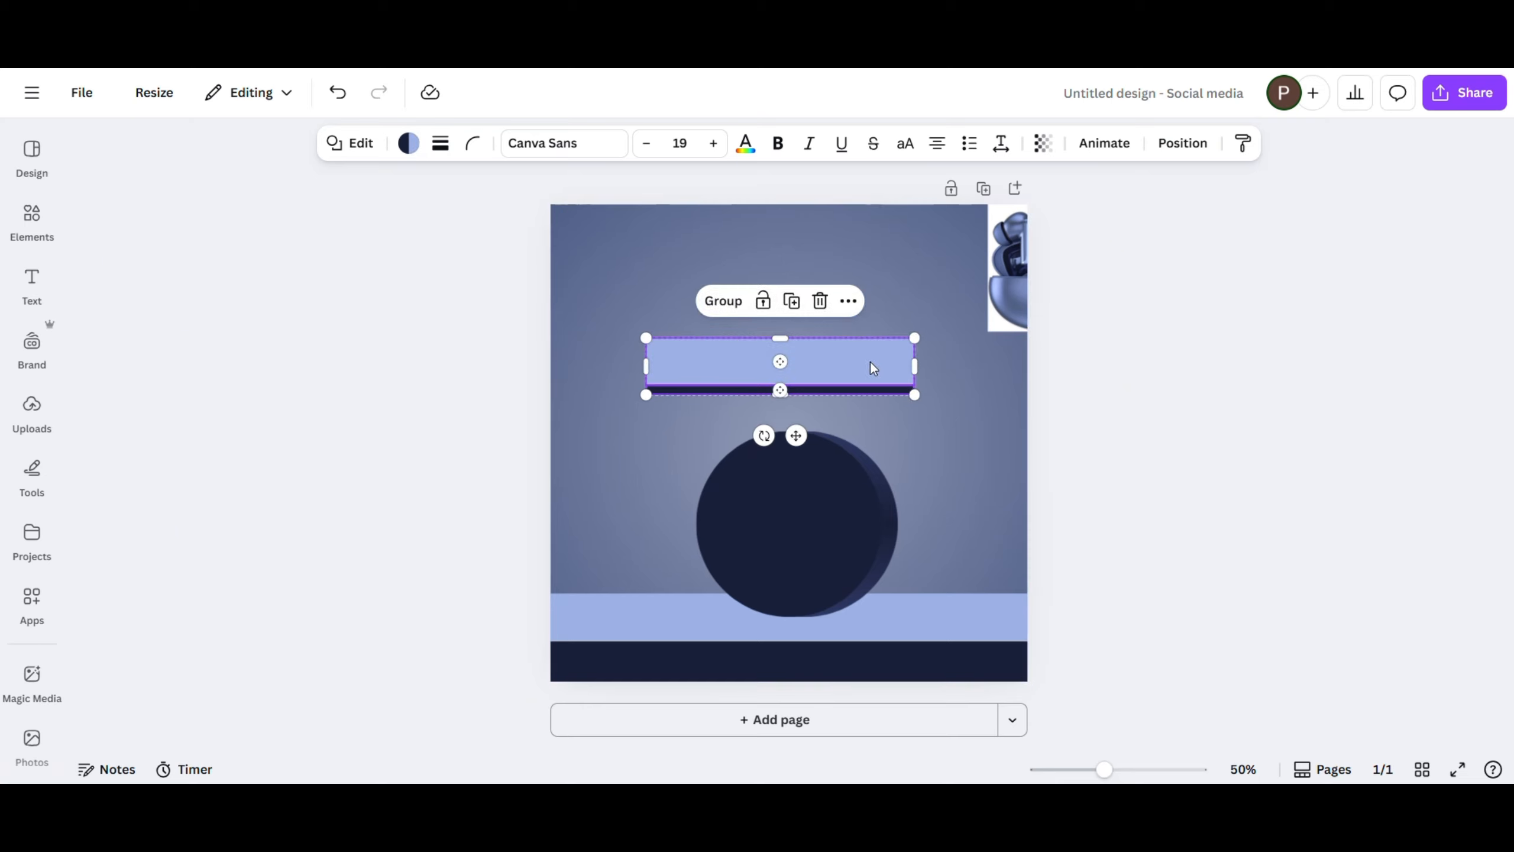
{"action": "left_click", "coordinate": [724, 301]}
{"action": "left_click_drag", "start_coordinate": [765, 437], "coordinate": [807, 472]}
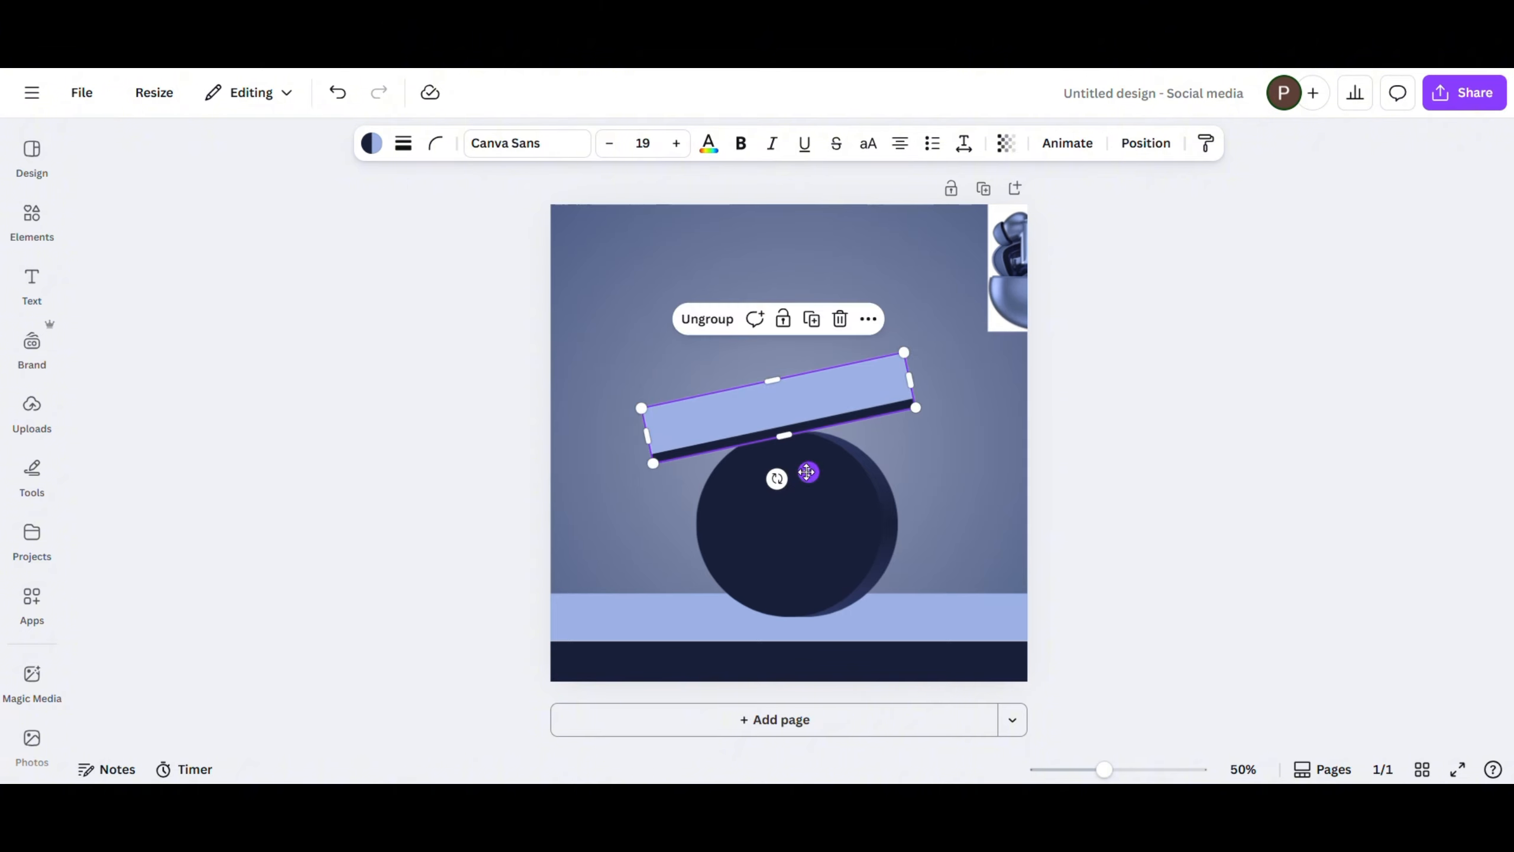
{"action": "left_click_drag", "start_coordinate": [807, 472], "coordinate": [801, 474]}
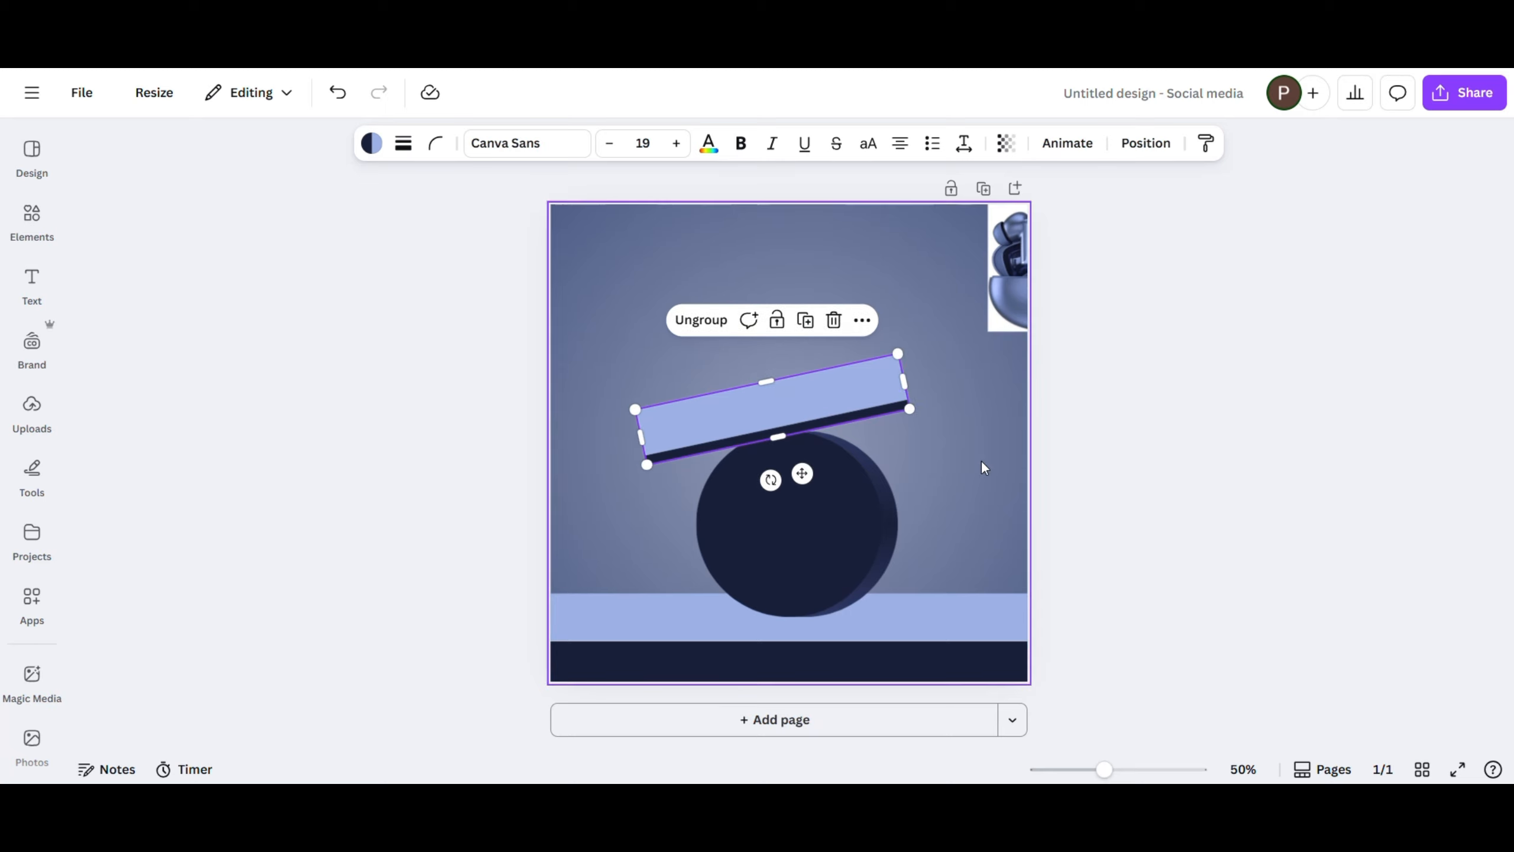
{"action": "left_click", "coordinate": [984, 468]}
- Duplicate the navy circle and give the copy no fill with a white solid stroke of weight 3
{"action": "left_click", "coordinate": [818, 488]}
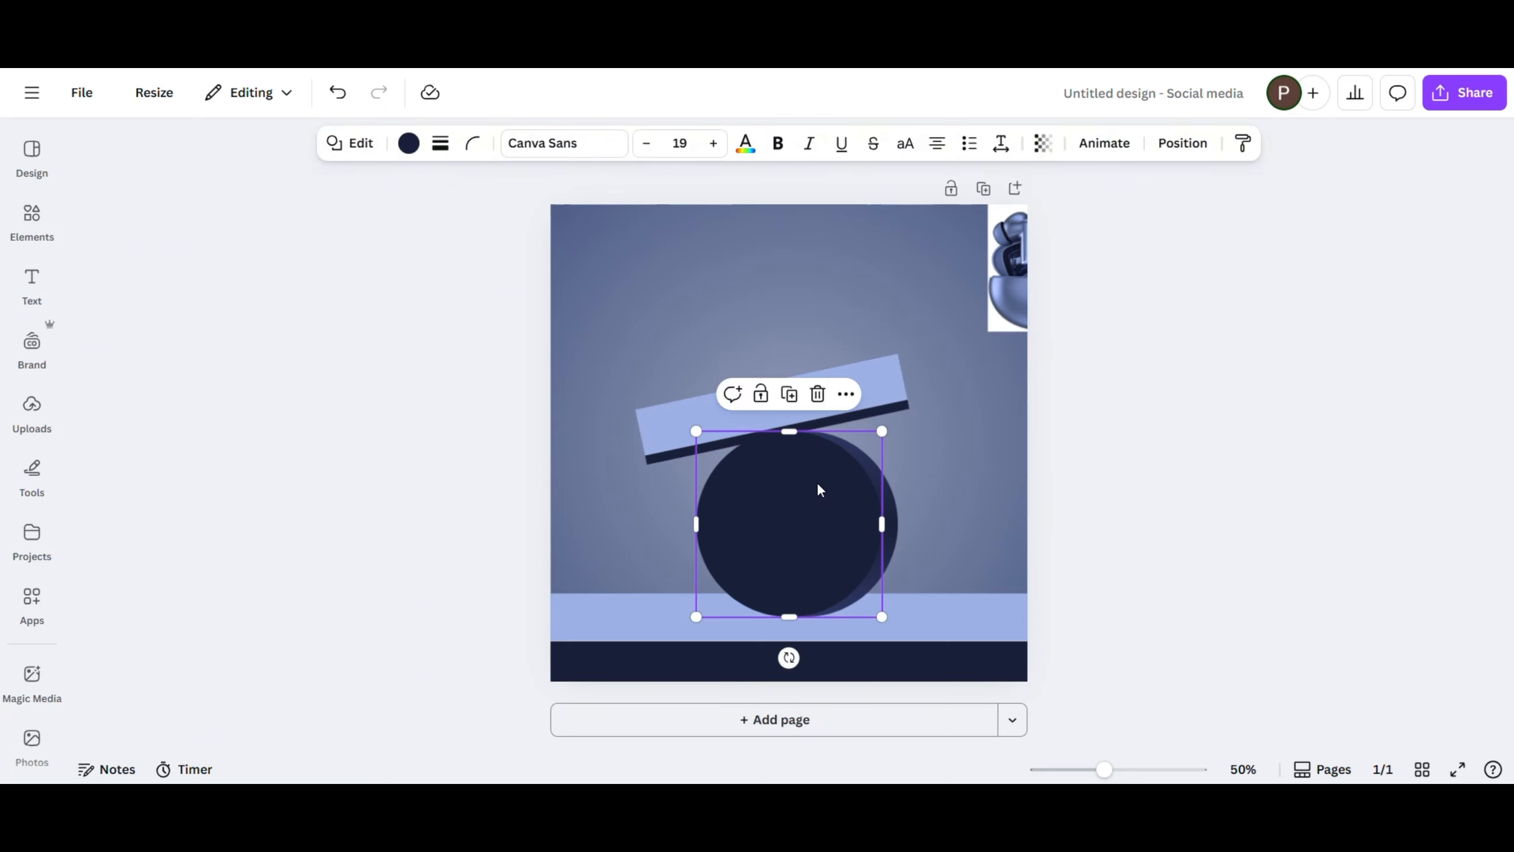
{"action": "left_click_drag", "start_coordinate": [819, 486], "coordinate": [815, 512]}
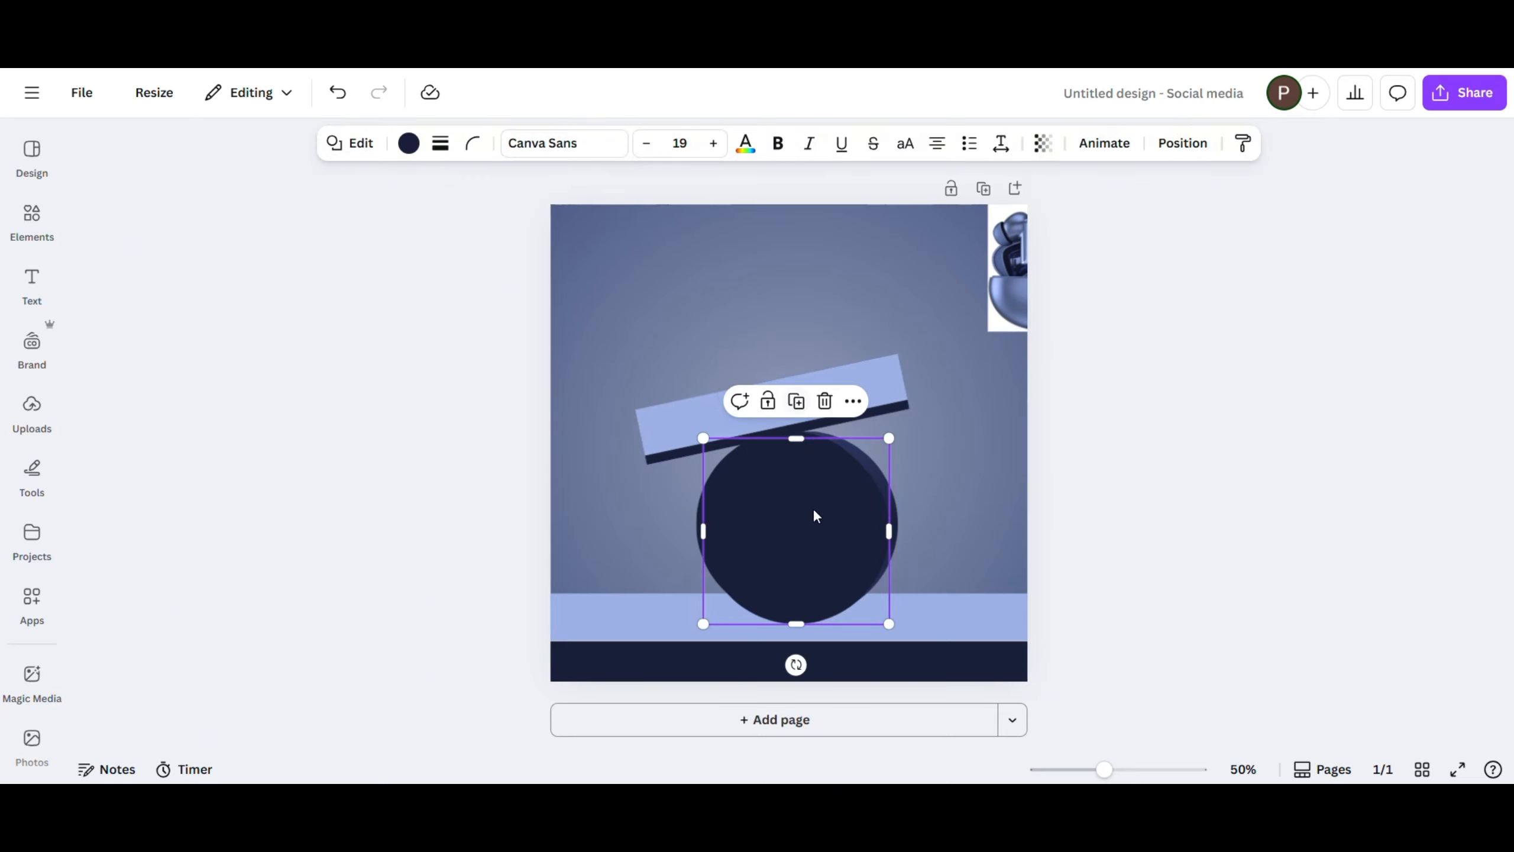
{"action": "left_click", "coordinate": [408, 143]}
{"action": "left_click", "coordinate": [135, 323]}
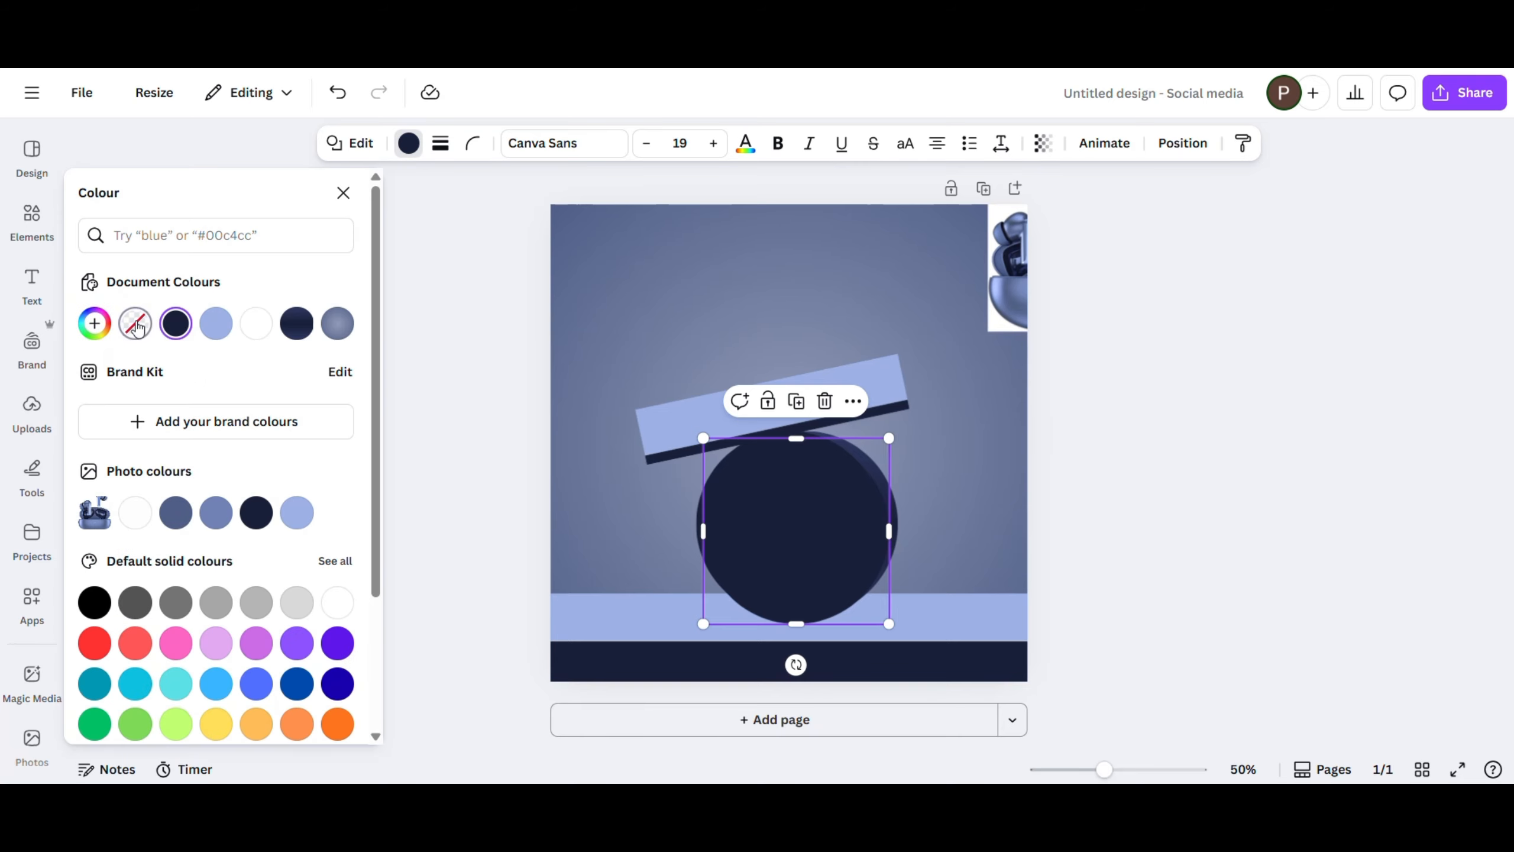
{"action": "left_click", "coordinate": [439, 148]}
{"action": "left_click_drag", "start_coordinate": [331, 276], "coordinate": [336, 287]}
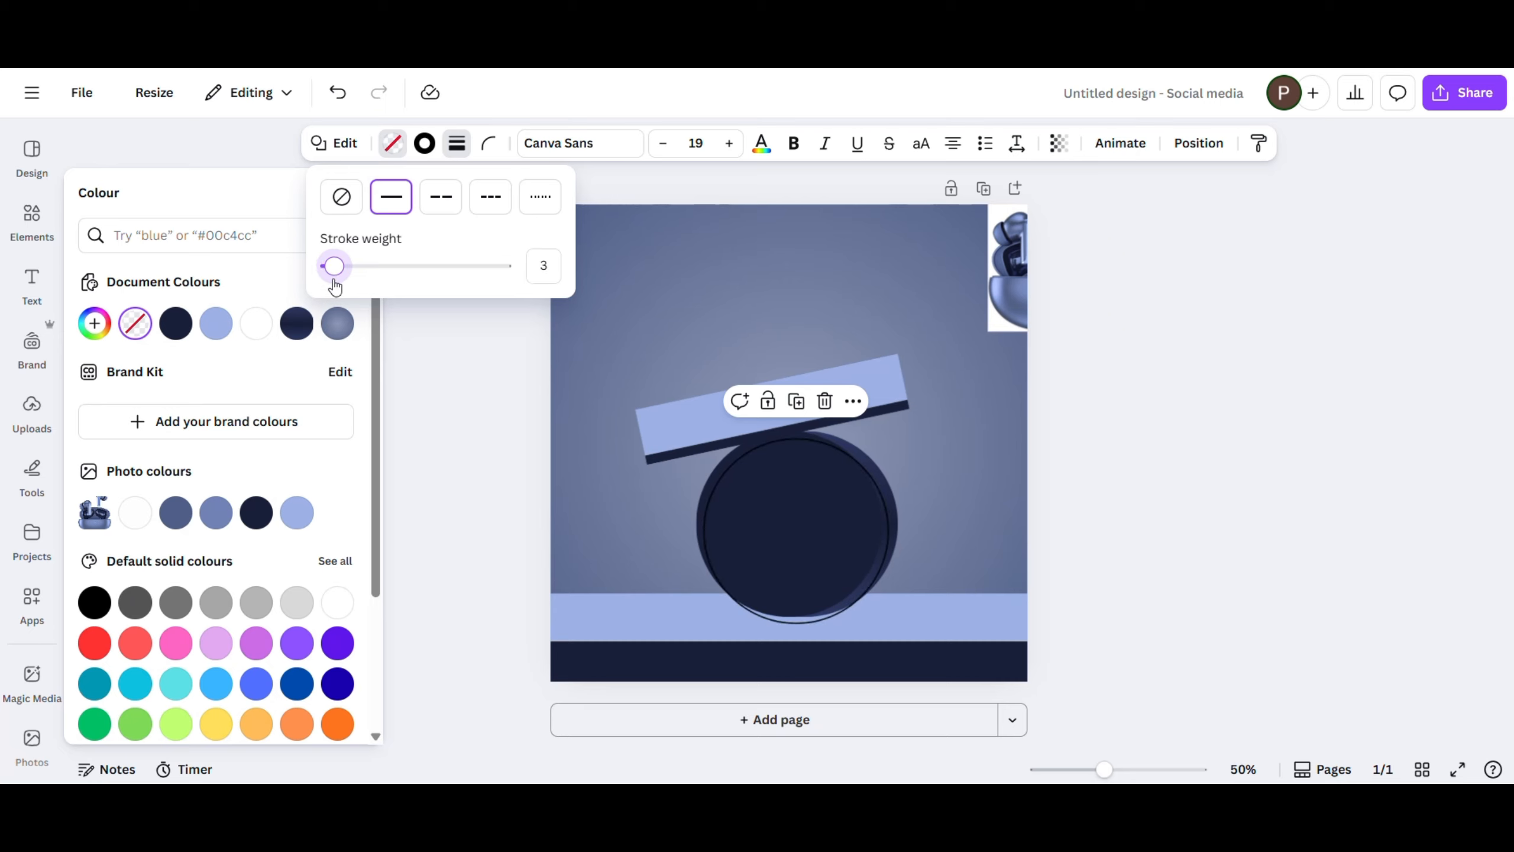
{"action": "left_click", "coordinate": [424, 143]}
{"action": "left_click", "coordinate": [337, 602]}
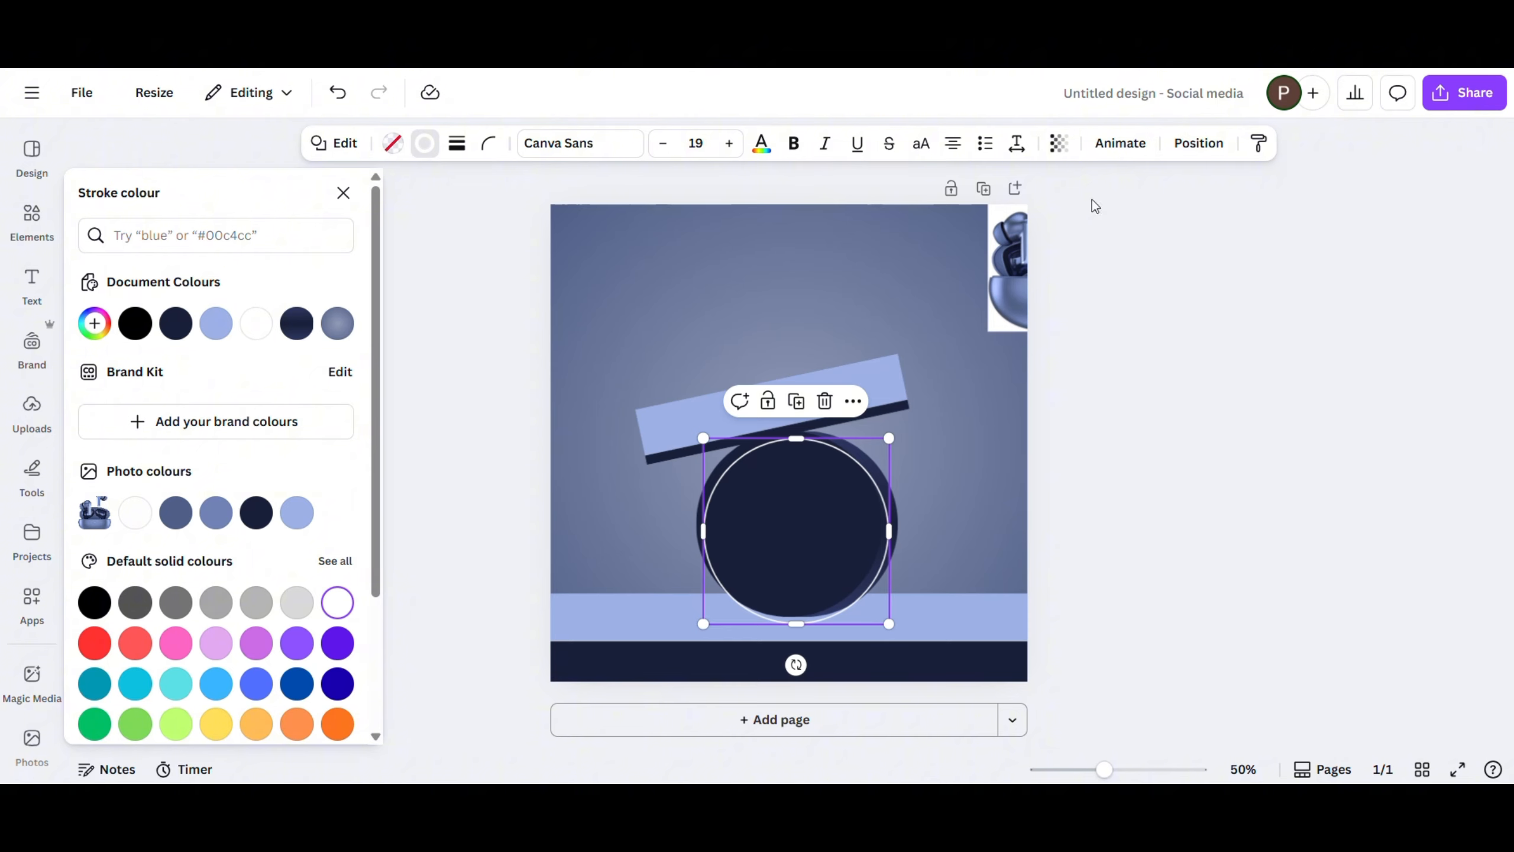
- Reorder the outlined circle's layer to sit between the navy circle and the gradient circle
{"action": "left_click", "coordinate": [1190, 153]}
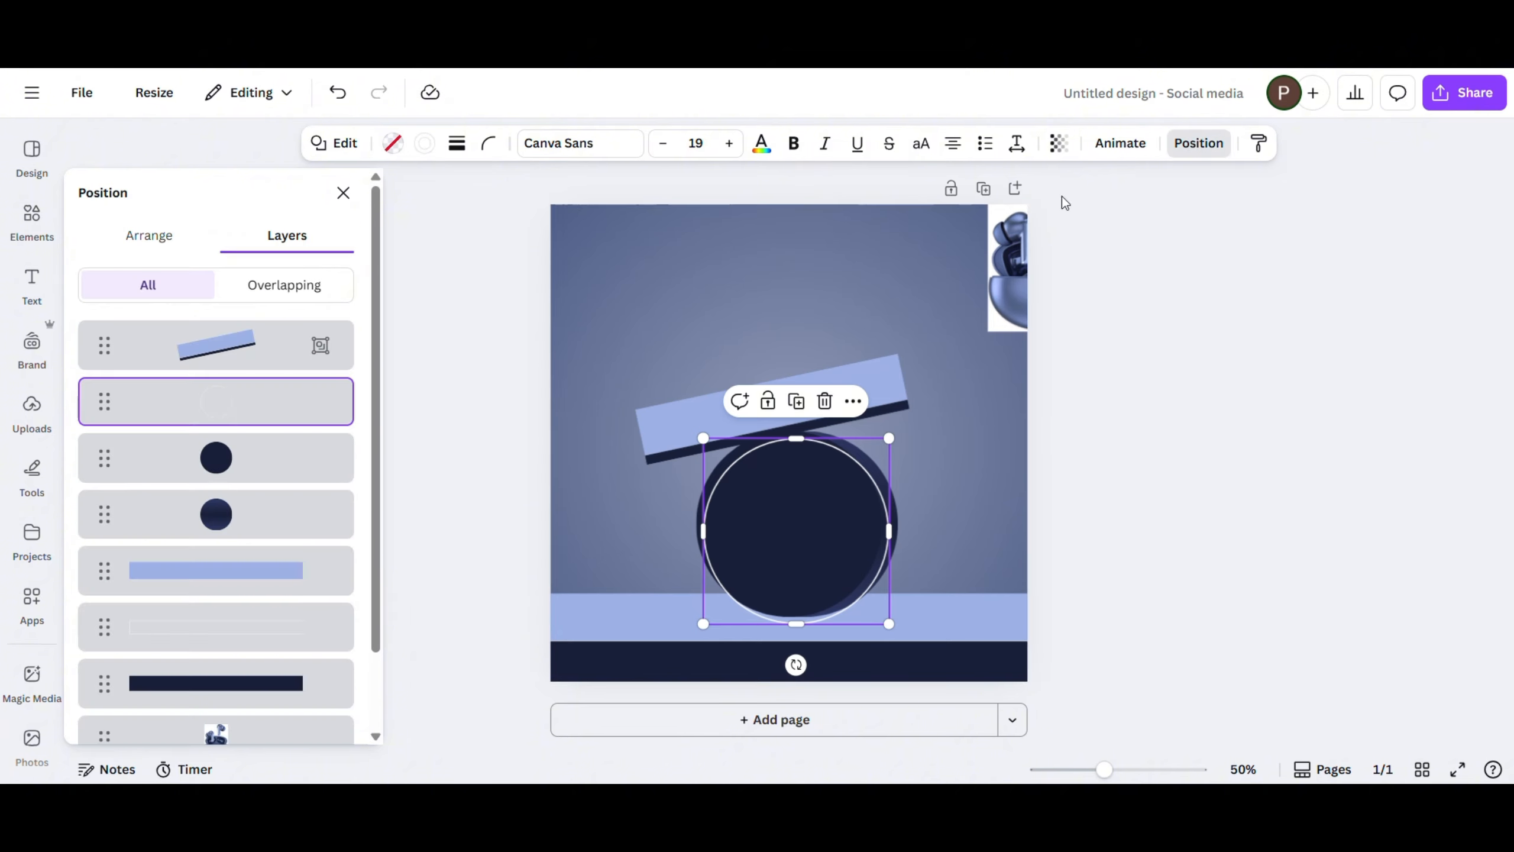
{"action": "left_click_drag", "start_coordinate": [218, 417], "coordinate": [222, 494]}
{"action": "key", "text": "ctrl+z"}
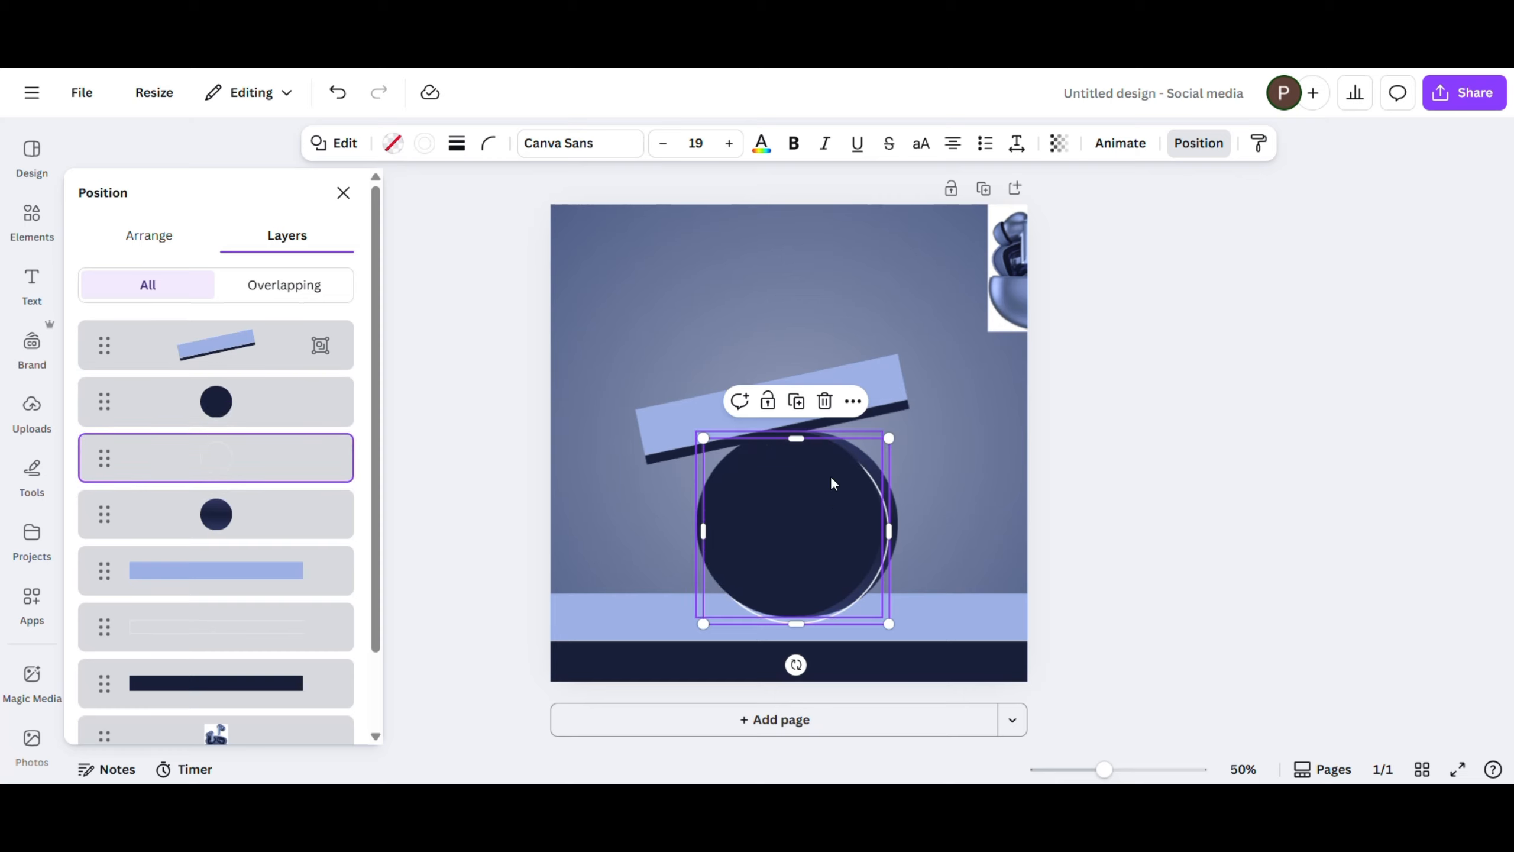
- Align the outlined circle with the navy circle so its white stroke forms a thin rim along the cylinder's front edge
{"action": "left_click", "coordinate": [1170, 368]}
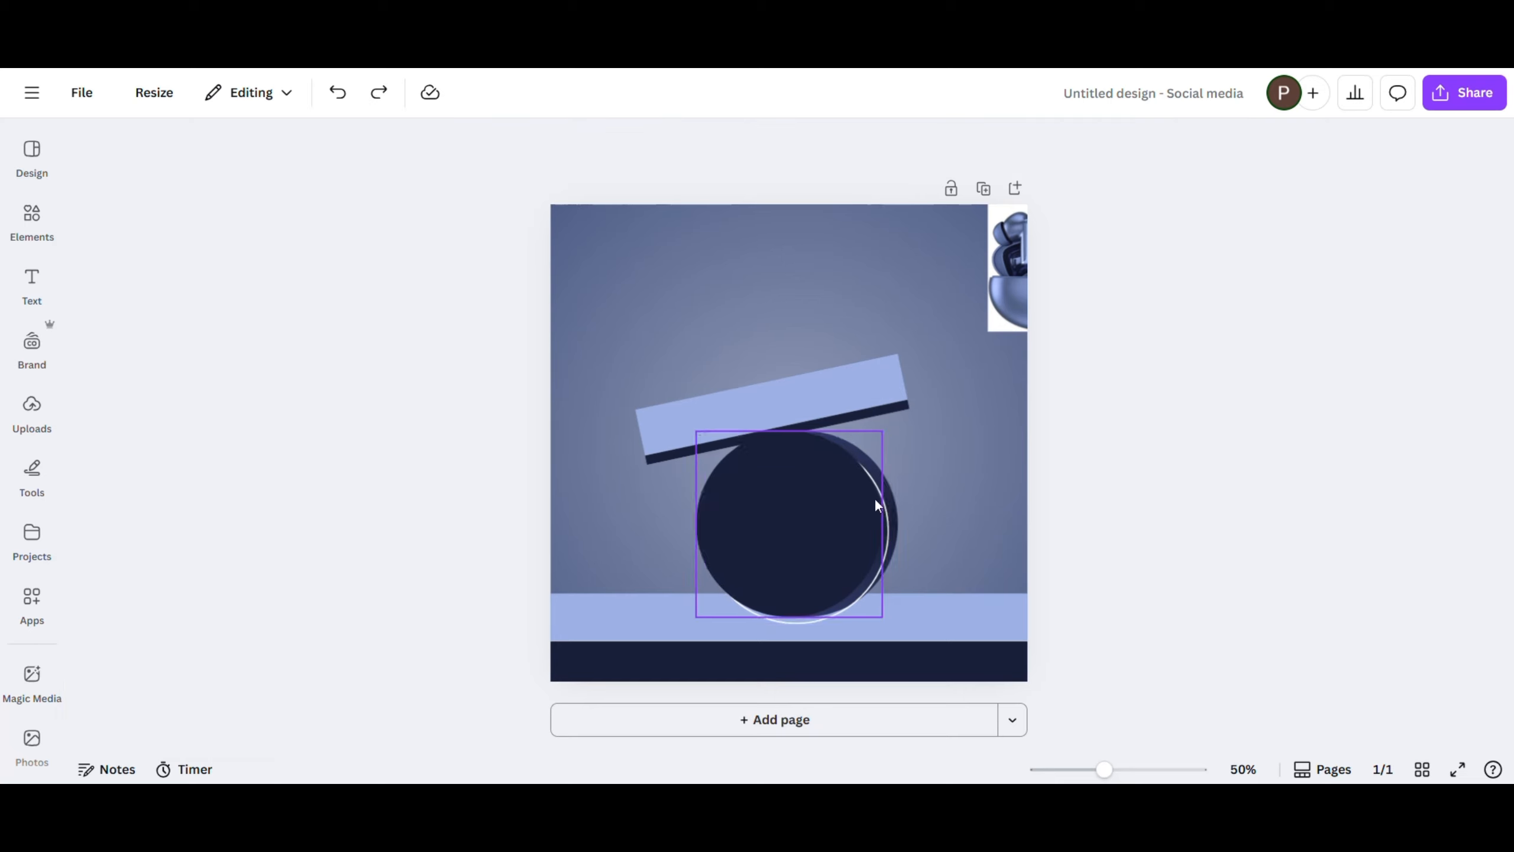
{"action": "left_click", "coordinate": [874, 497]}
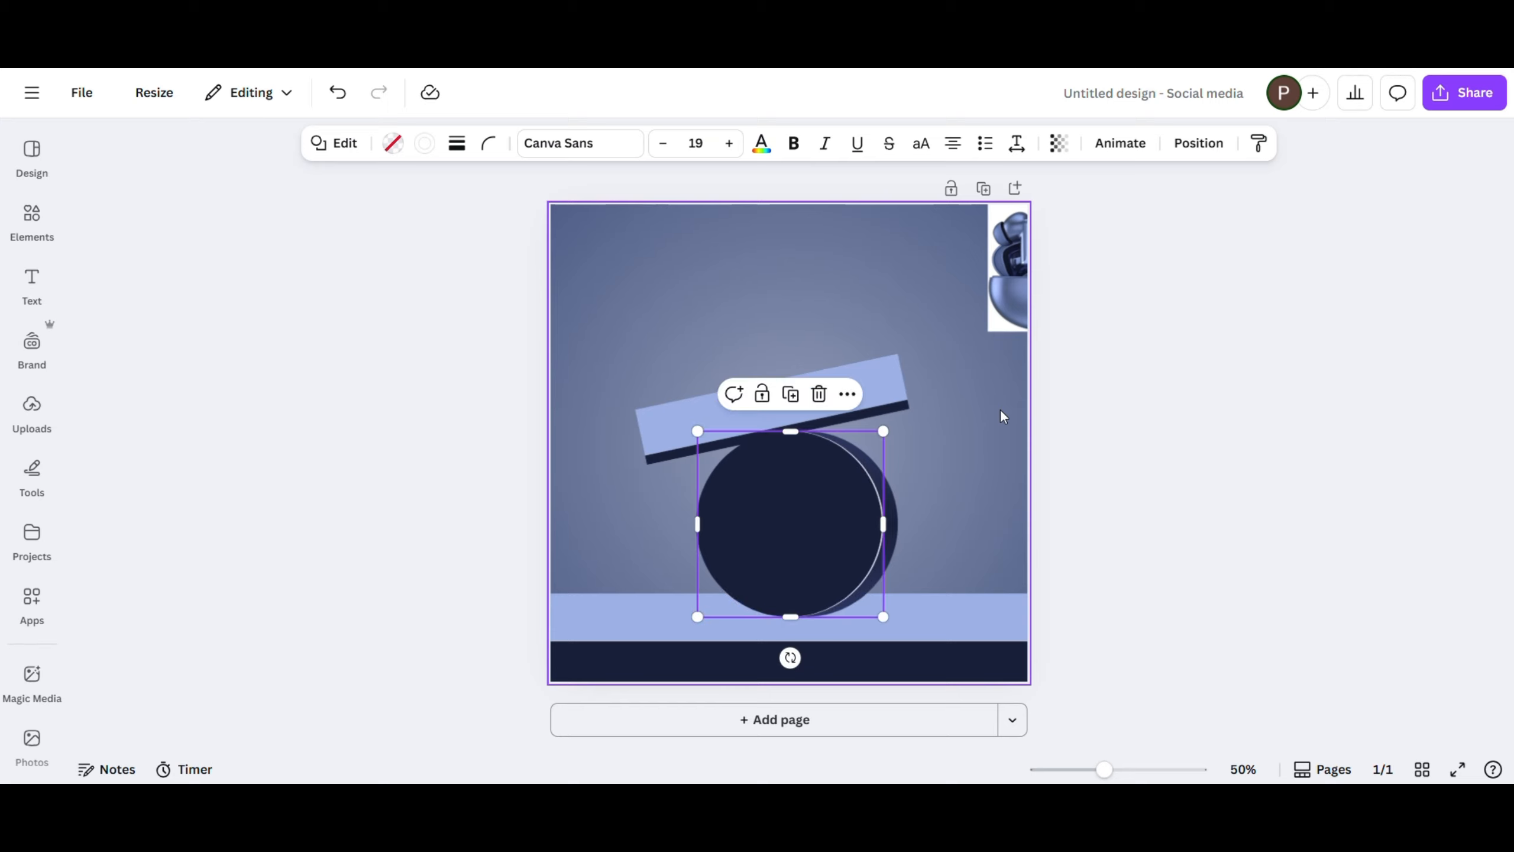
{"action": "left_click", "coordinate": [969, 401]}
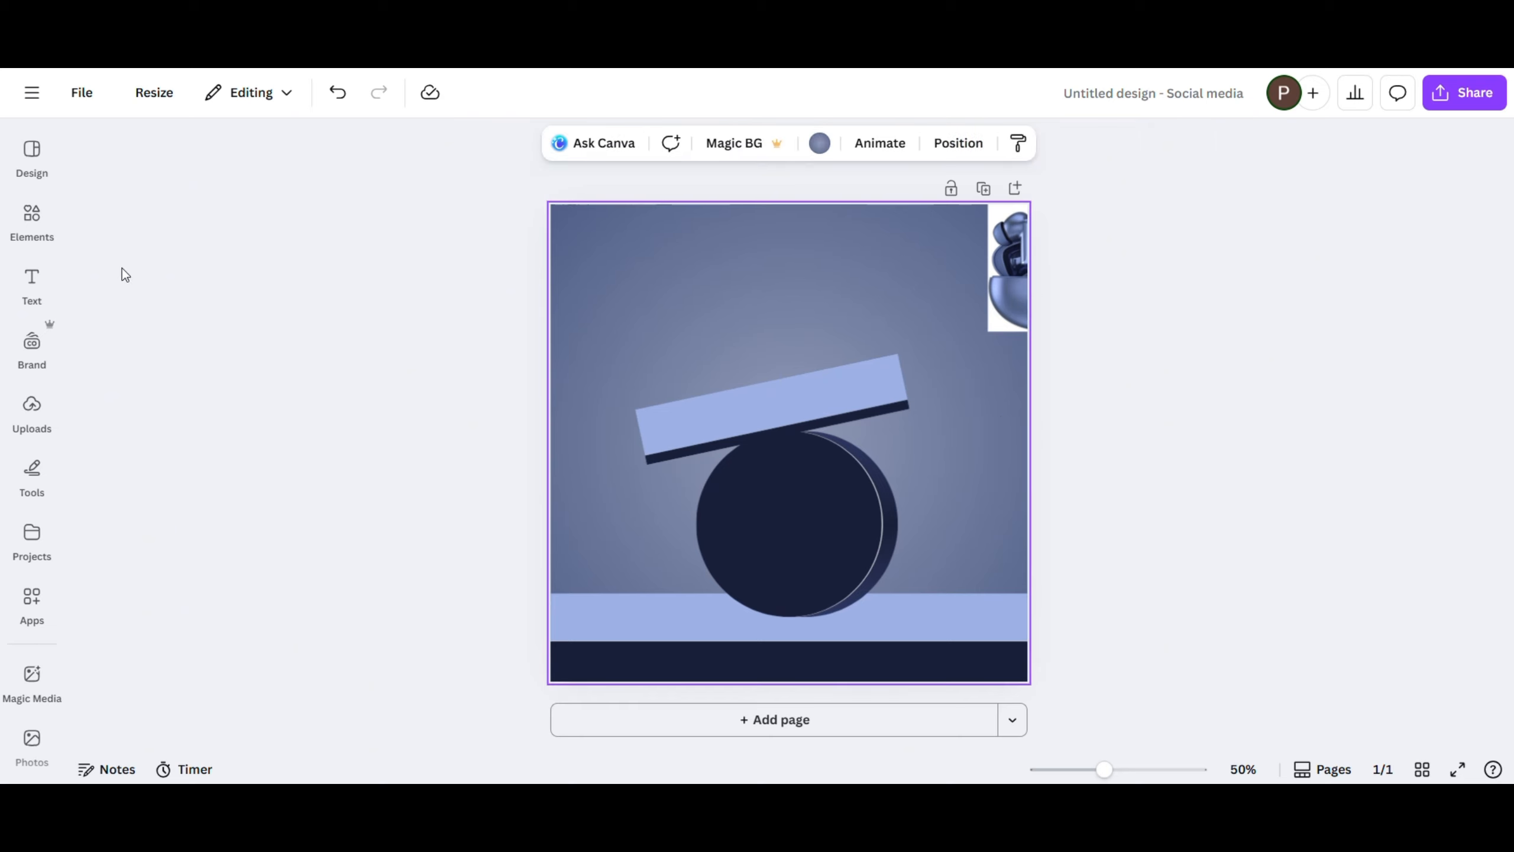
- Add a circle shape, move it to the page's upper-left area and shrink it to a small disc
{"action": "left_click", "coordinate": [31, 221]}
{"action": "left_click", "coordinate": [325, 442]}
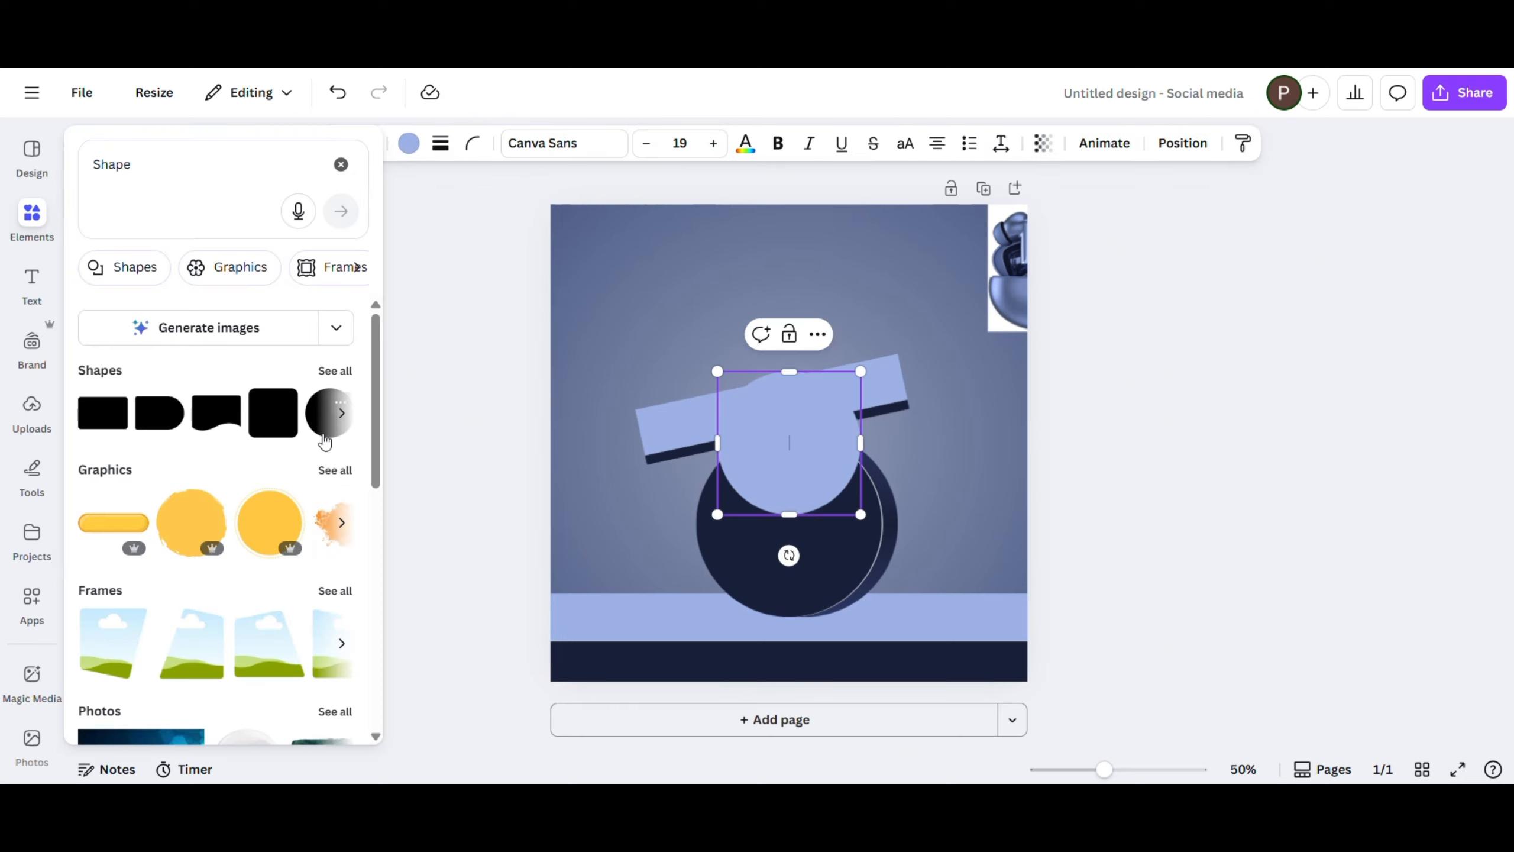
{"action": "left_click", "coordinate": [589, 330]}
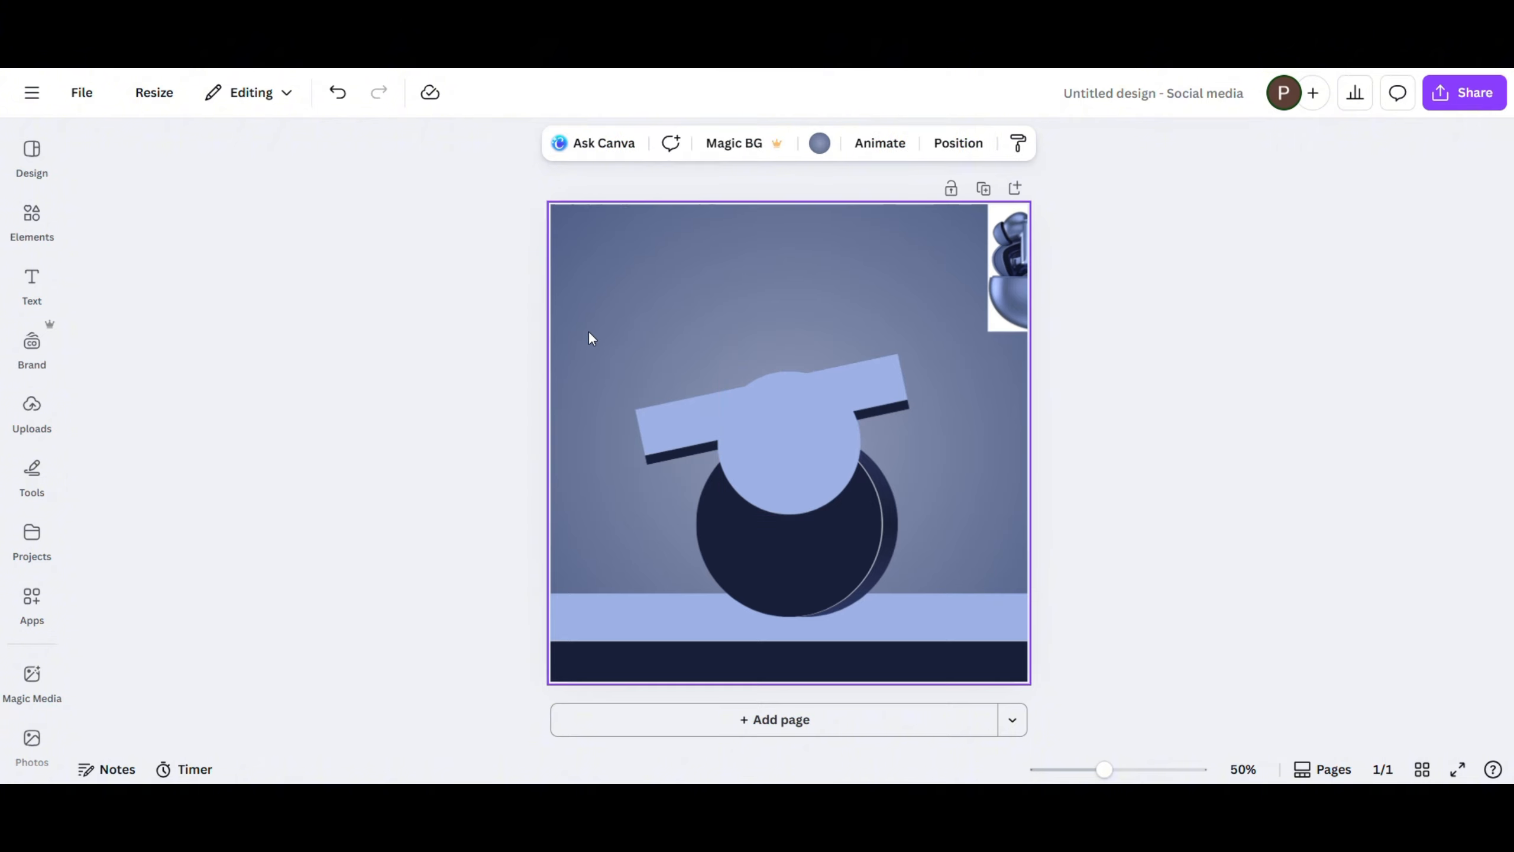
{"action": "left_click", "coordinate": [811, 456]}
{"action": "left_click_drag", "start_coordinate": [811, 456], "coordinate": [687, 287]}
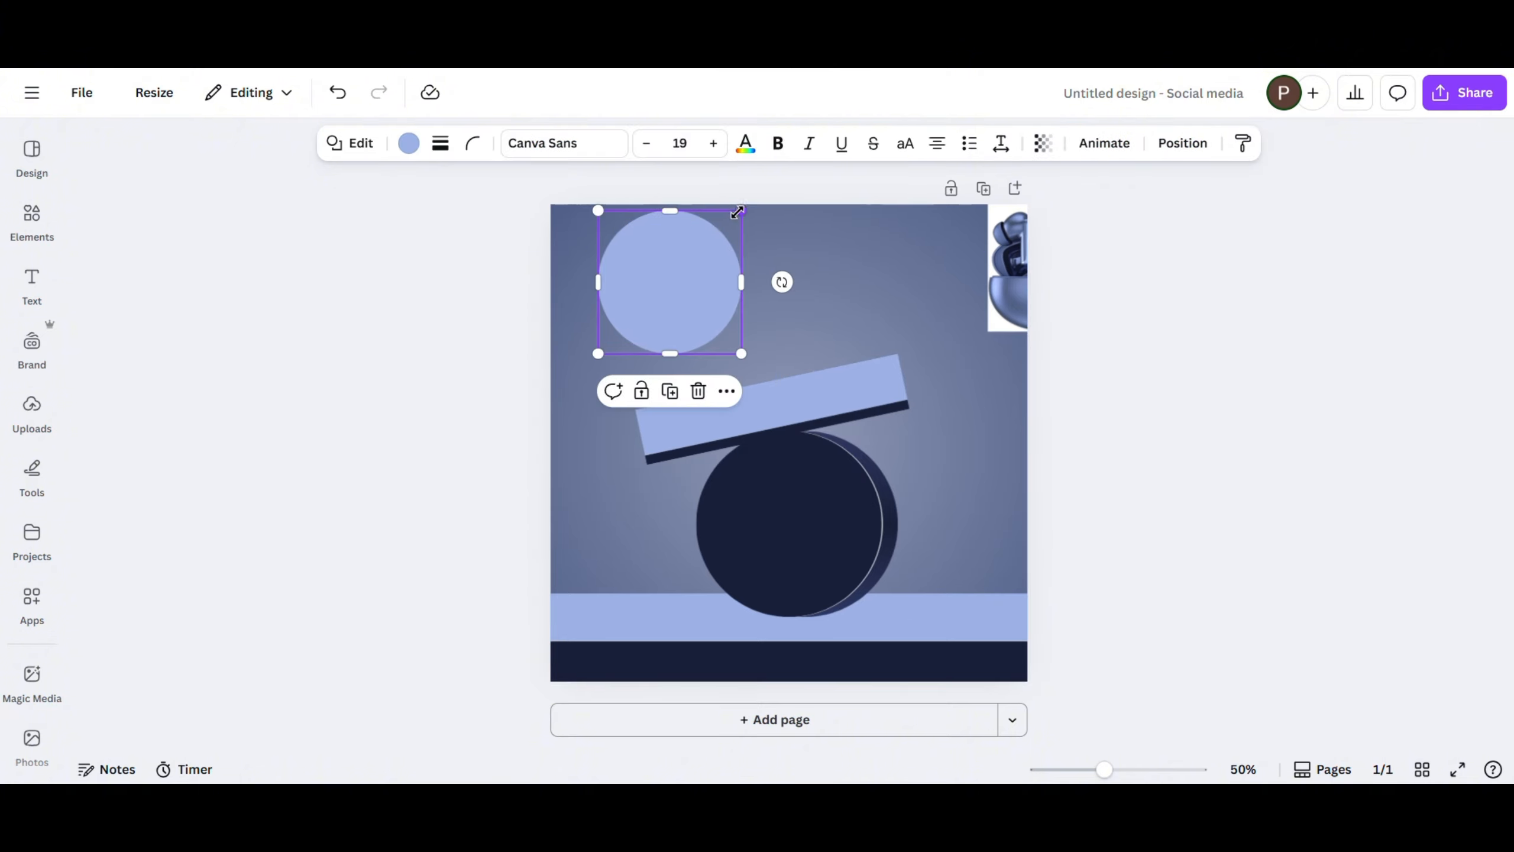
{"action": "left_click_drag", "start_coordinate": [743, 210], "coordinate": [690, 290]}
- Fill the small circle with the #2d3863, #191f38, #2d3863 gradient and apply the last gradient style offered
{"action": "left_click", "coordinate": [409, 143]}
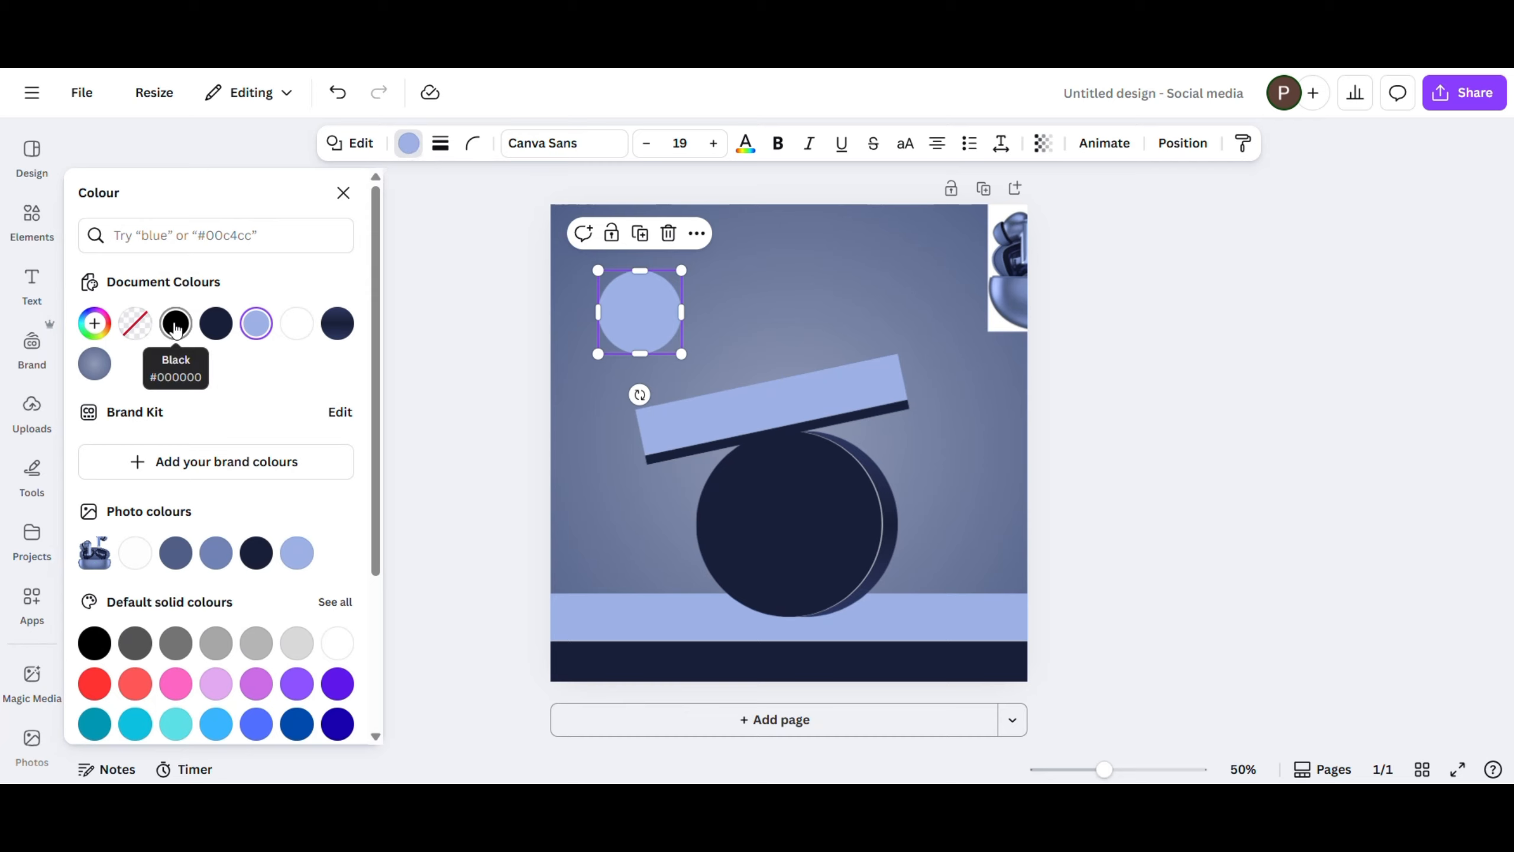
{"action": "left_click", "coordinate": [338, 324]}
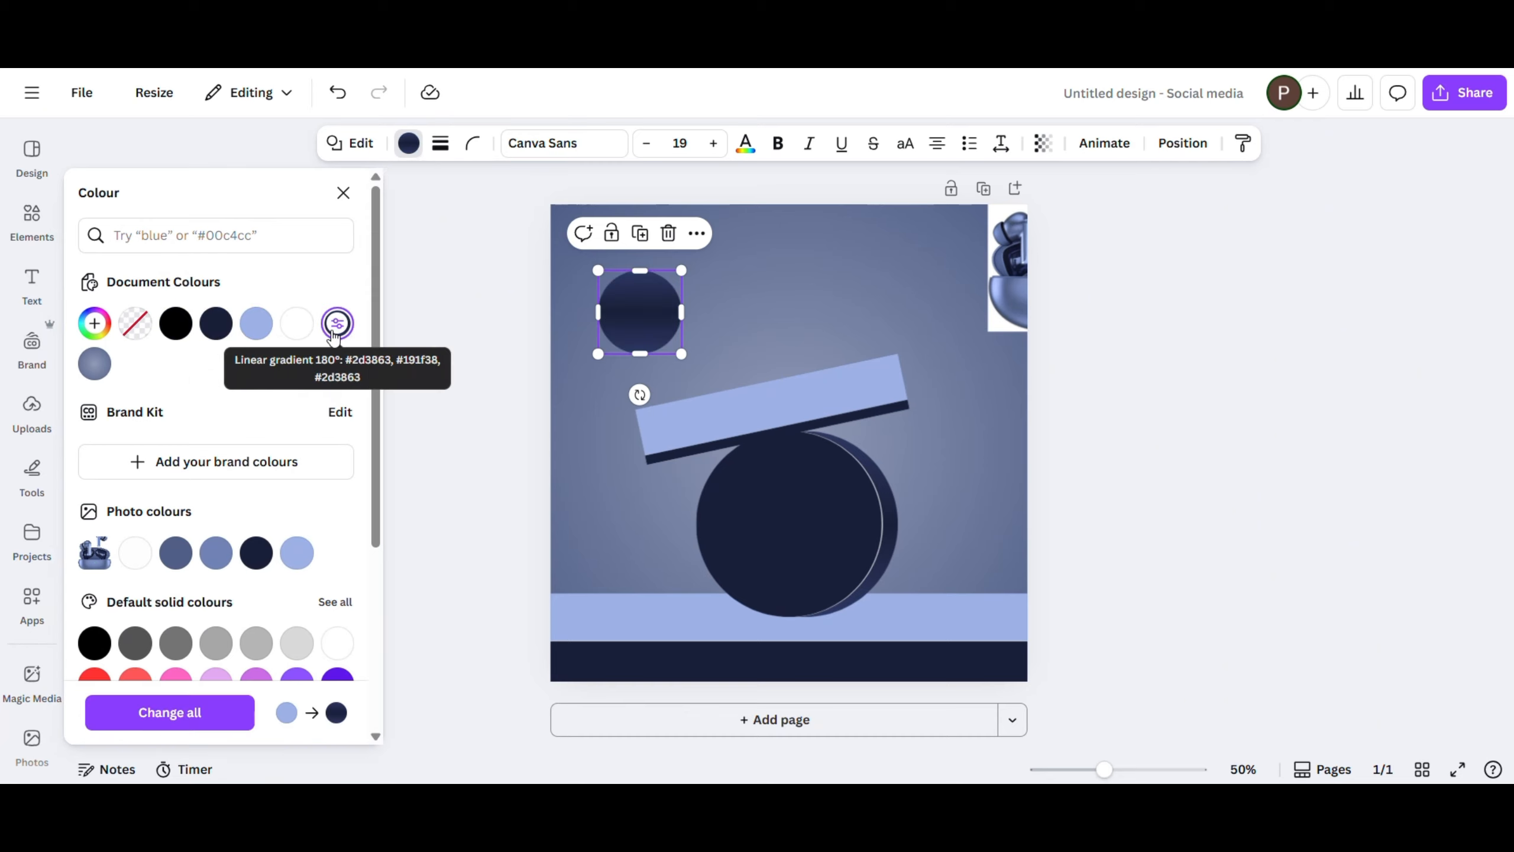
{"action": "left_click", "coordinate": [90, 334]}
{"action": "left_click", "coordinate": [218, 536]}
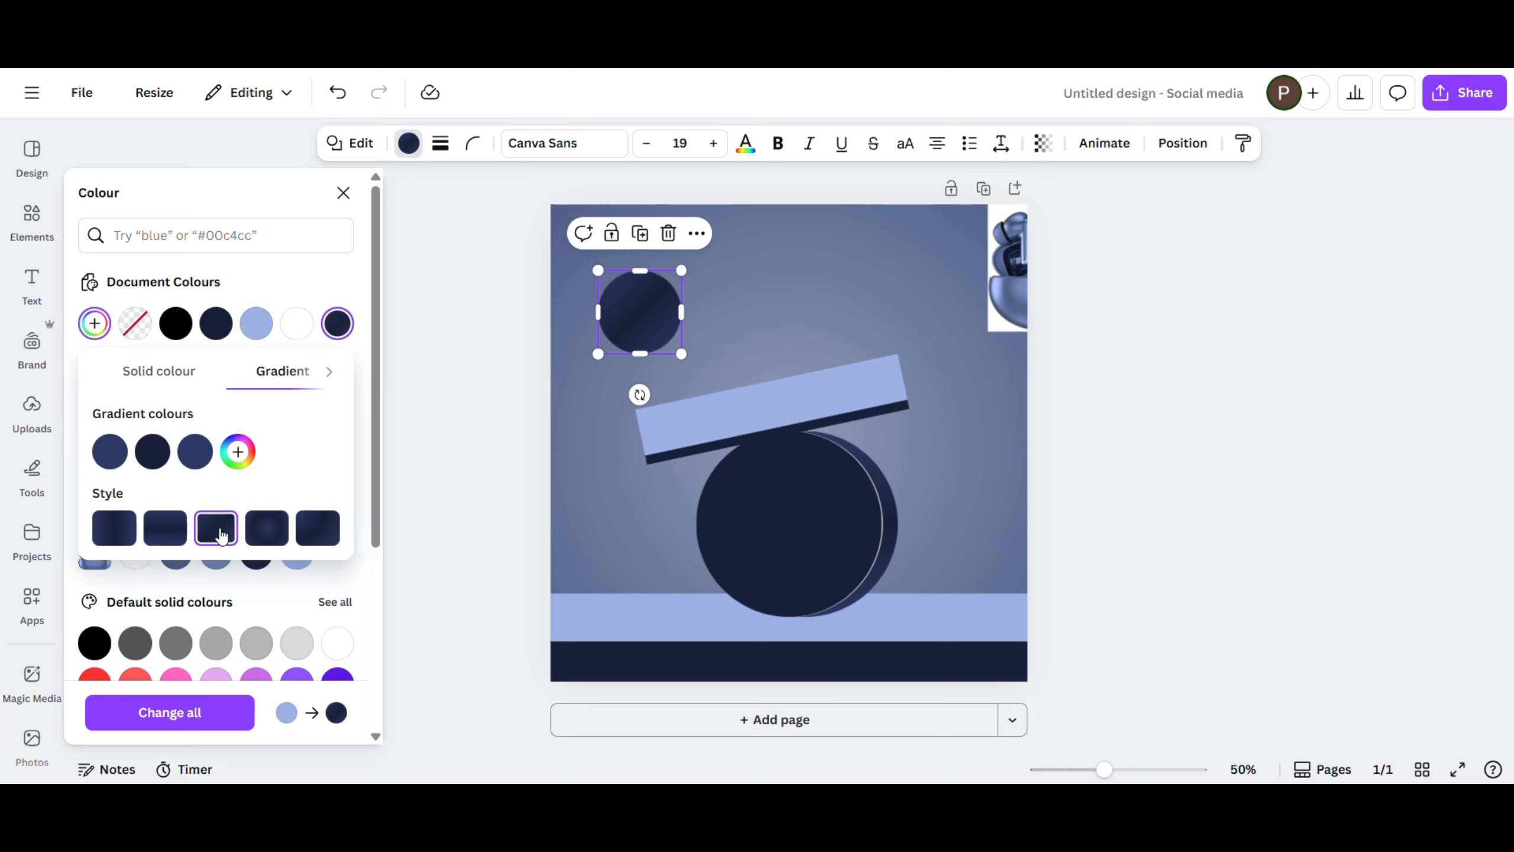
{"action": "left_click", "coordinate": [325, 540]}
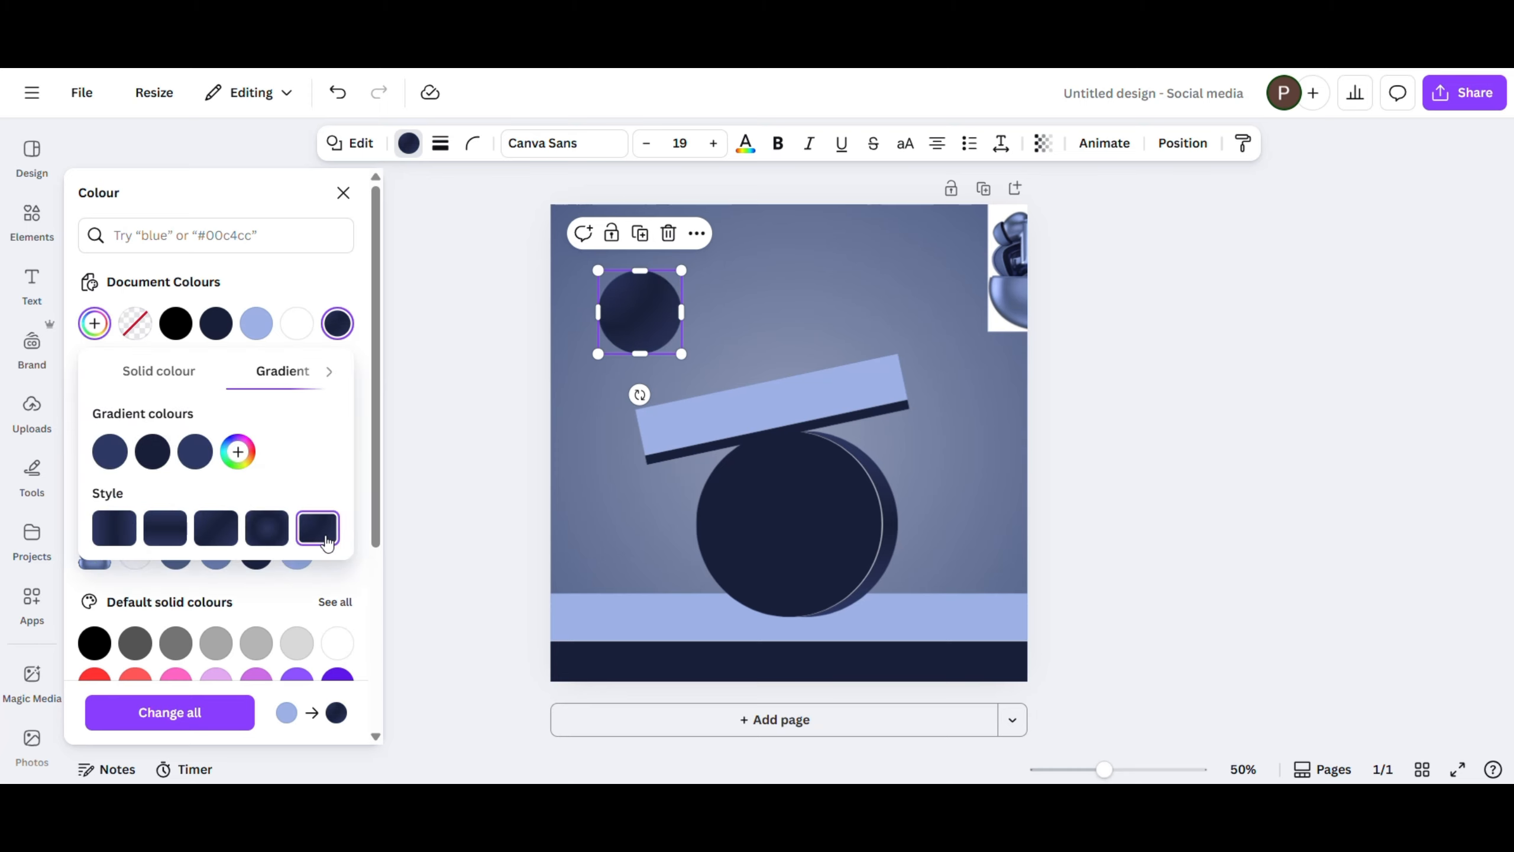
{"action": "left_click", "coordinate": [1155, 323]}
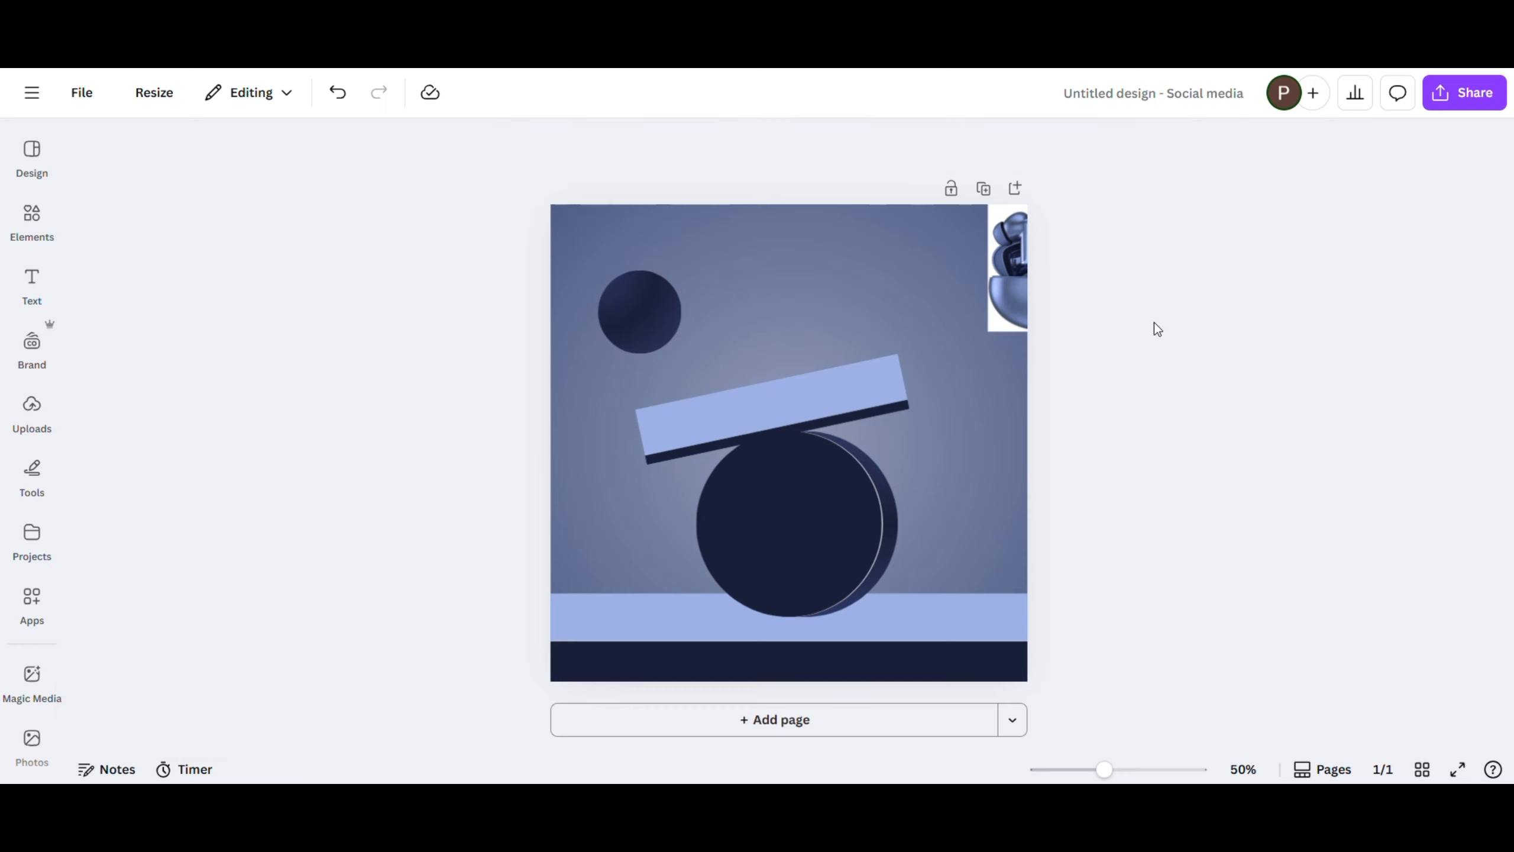
- Place the small gradient circle on the light blue band left of the cylinder and add a larger, rotated copy on the right
{"action": "left_click_drag", "start_coordinate": [656, 326], "coordinate": [632, 585]}
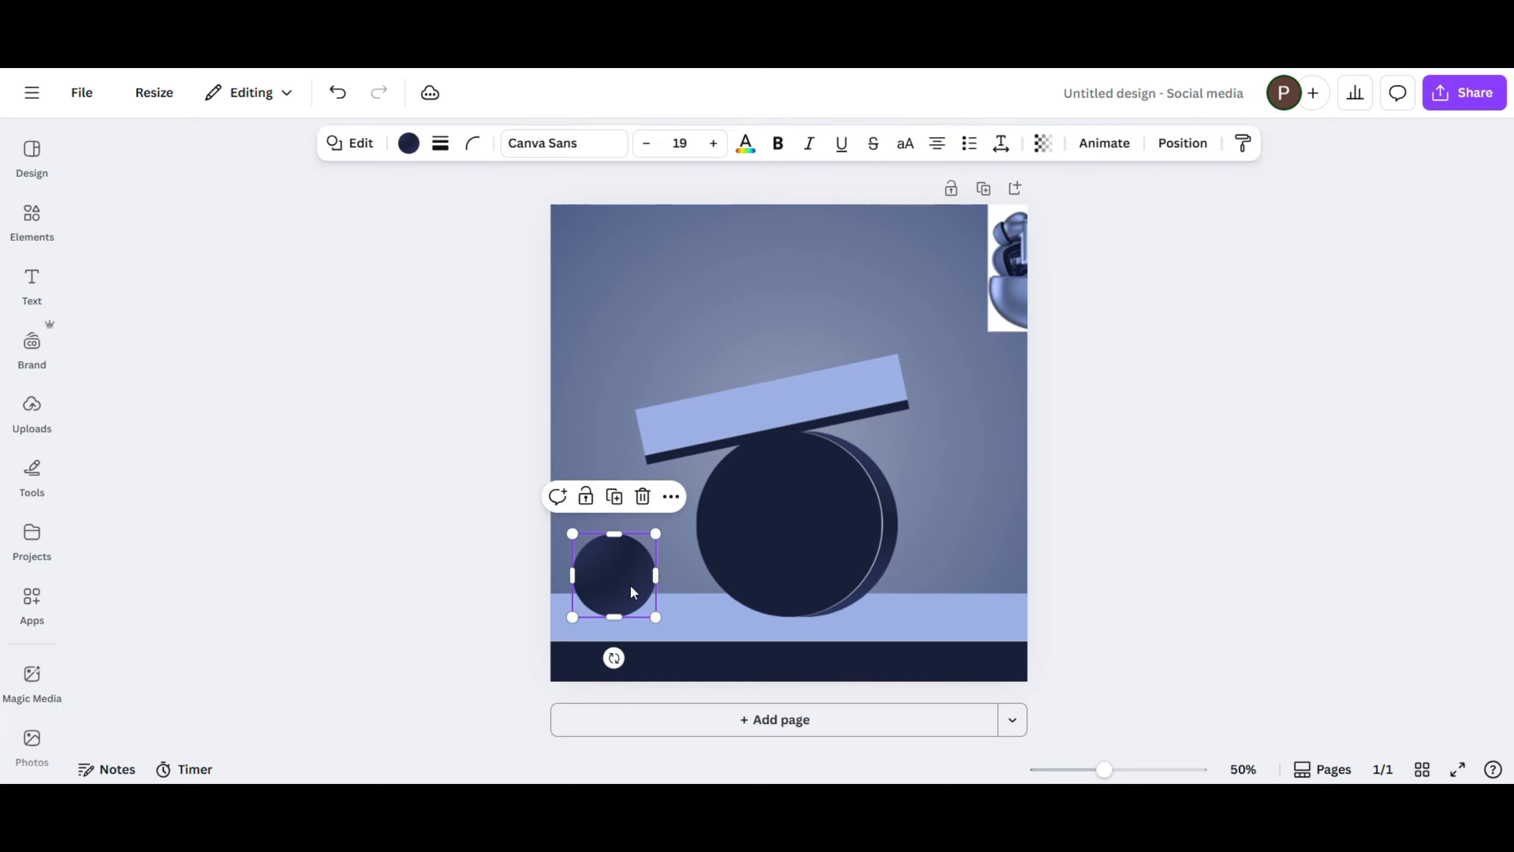
{"action": "left_click_drag", "start_coordinate": [656, 535], "coordinate": [646, 546]}
{"action": "left_click_drag", "start_coordinate": [610, 614], "coordinate": [967, 582]}
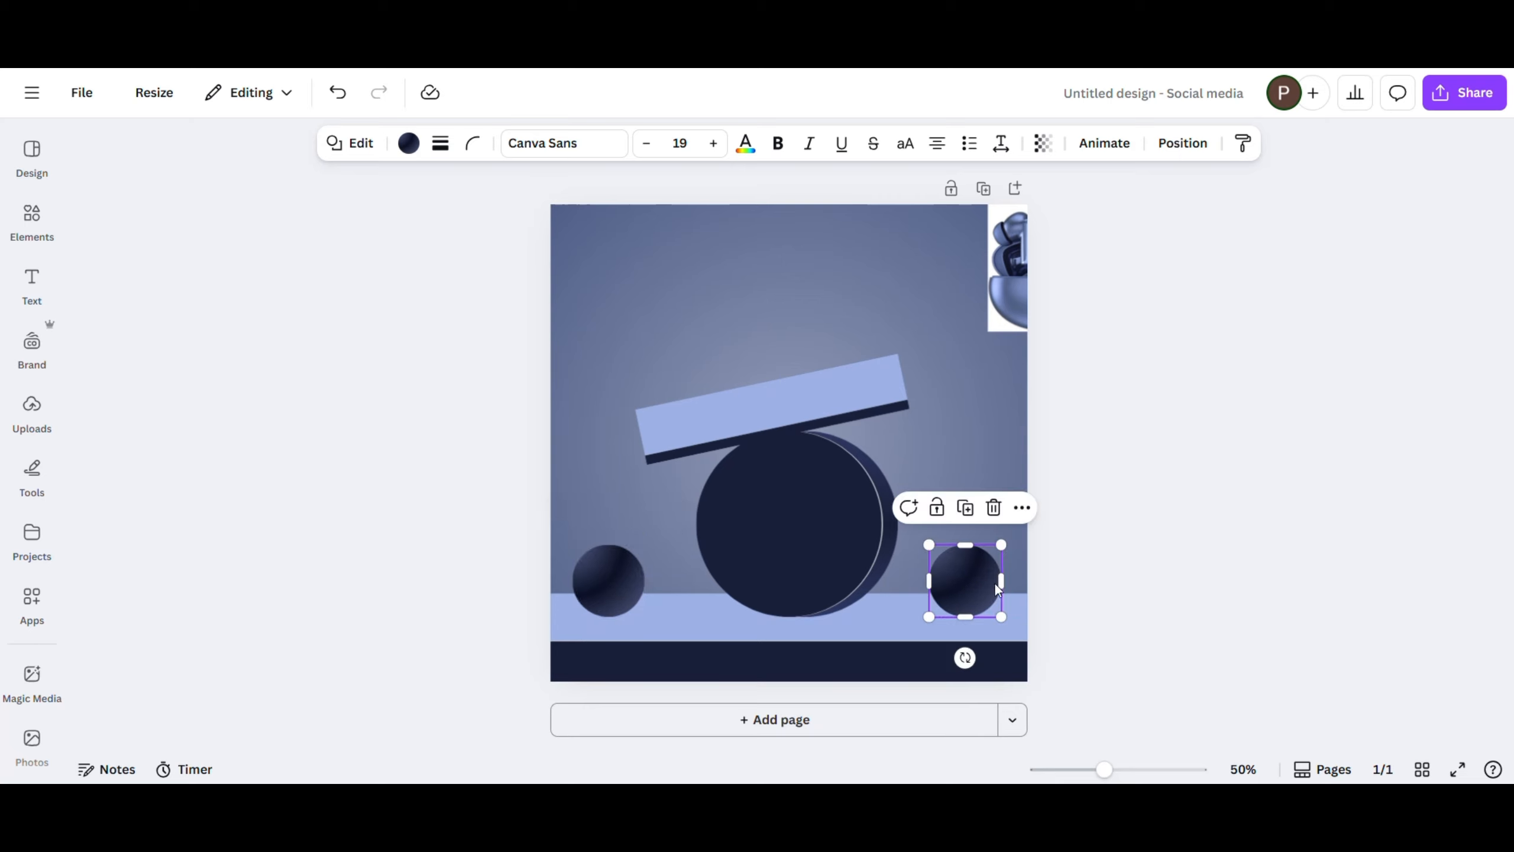
{"action": "left_click_drag", "start_coordinate": [965, 657], "coordinate": [876, 582]}
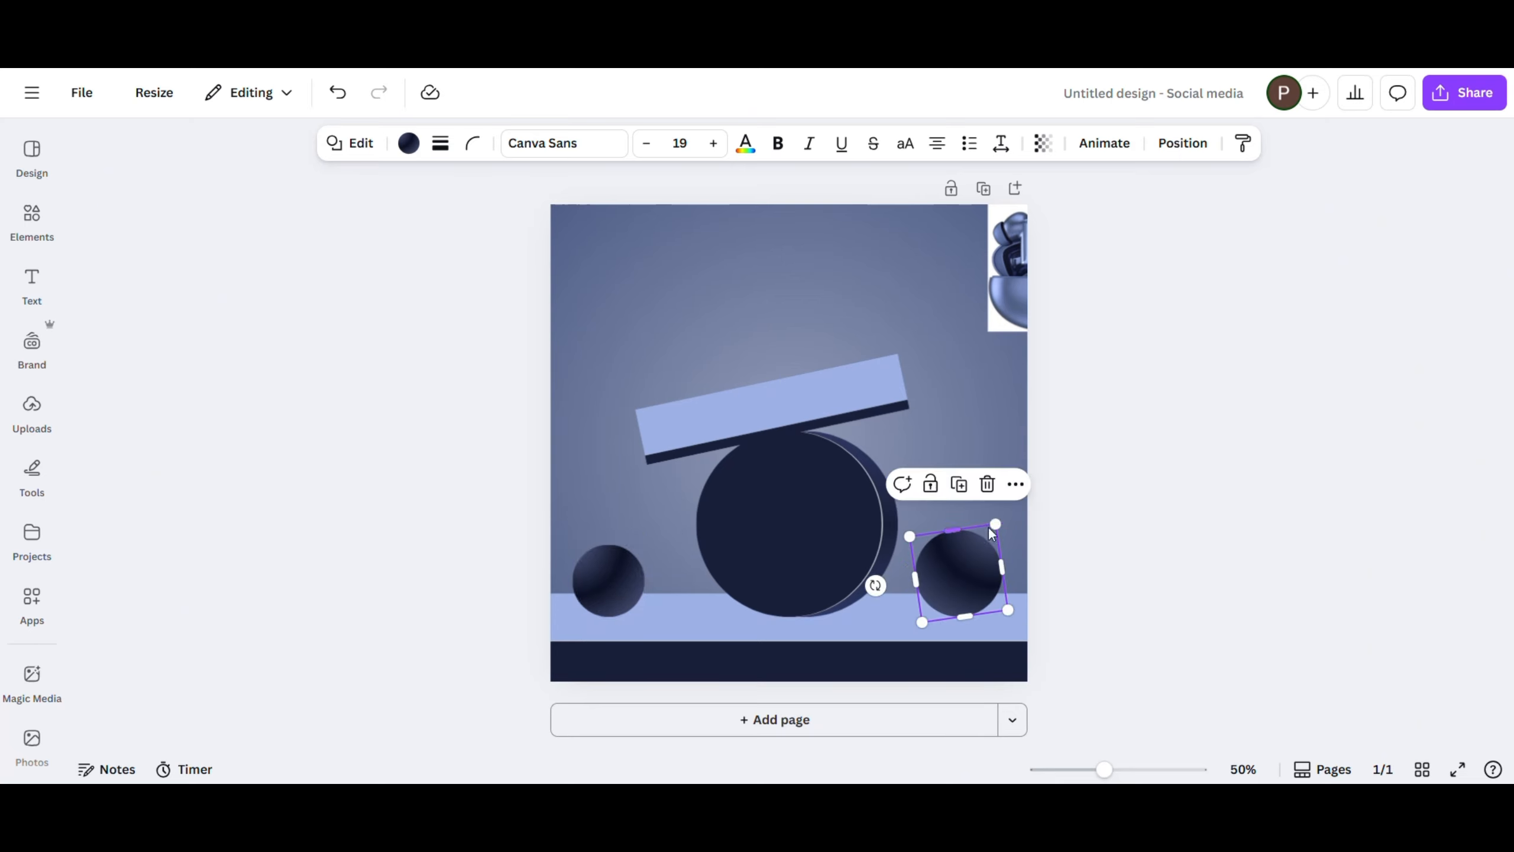
{"action": "left_click", "coordinate": [965, 471]}
- Add smaller gradient circle copies beside the left sphere on the band, above the platform's left end, and beyond its right end
{"action": "left_click_drag", "start_coordinate": [967, 555], "coordinate": [582, 346]}
{"action": "left_click", "coordinate": [689, 542]}
{"action": "left_click_drag", "start_coordinate": [635, 359], "coordinate": [561, 408]}
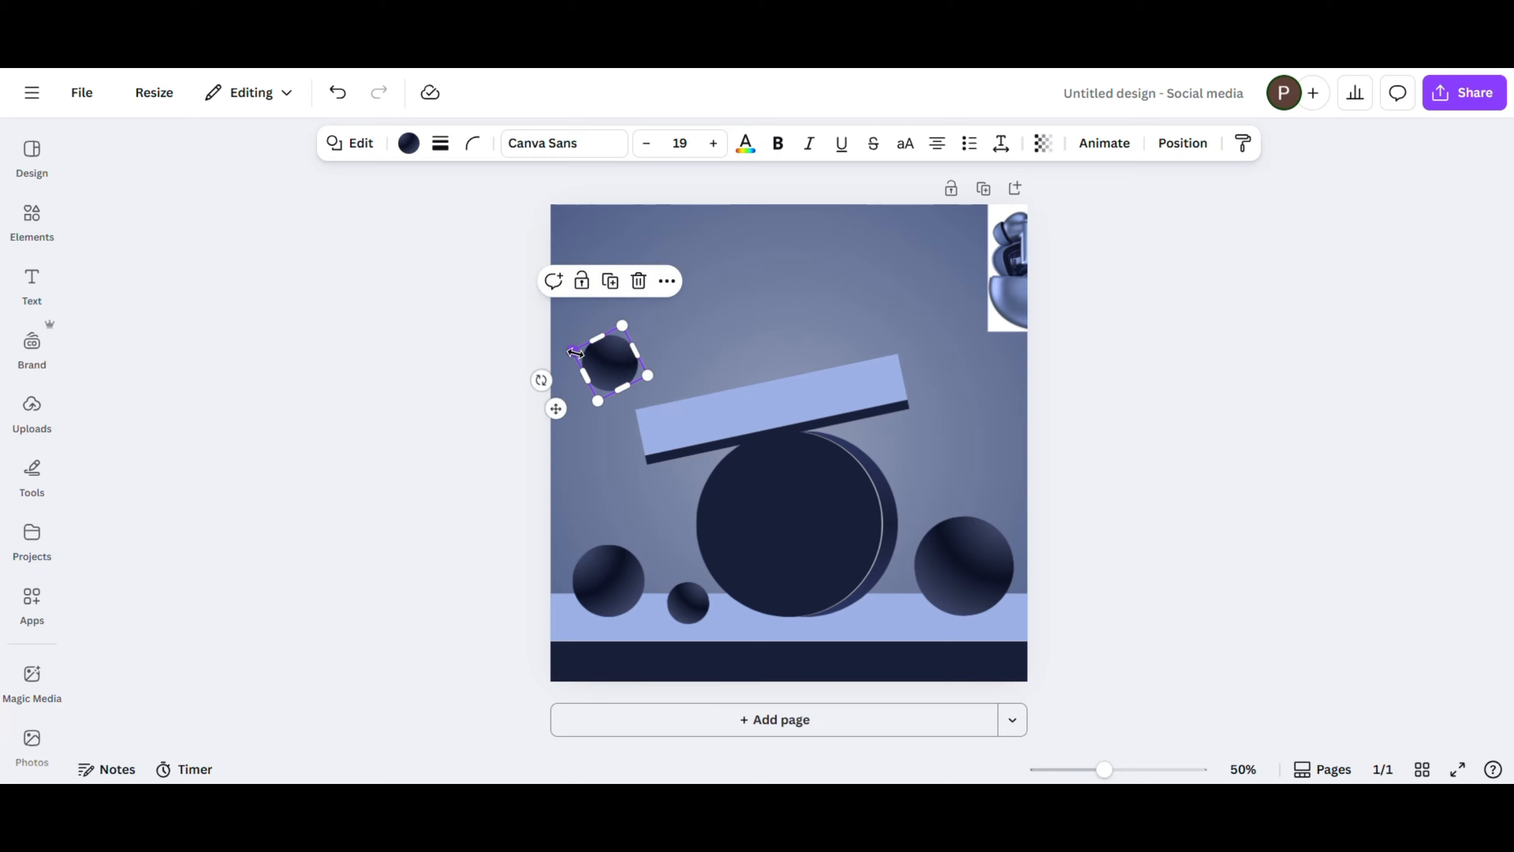
{"action": "left_click_drag", "start_coordinate": [582, 353], "coordinate": [938, 371]}
{"action": "key", "text": "ctrl+d"}
{"action": "left_click_drag", "start_coordinate": [881, 433], "coordinate": [899, 413]}
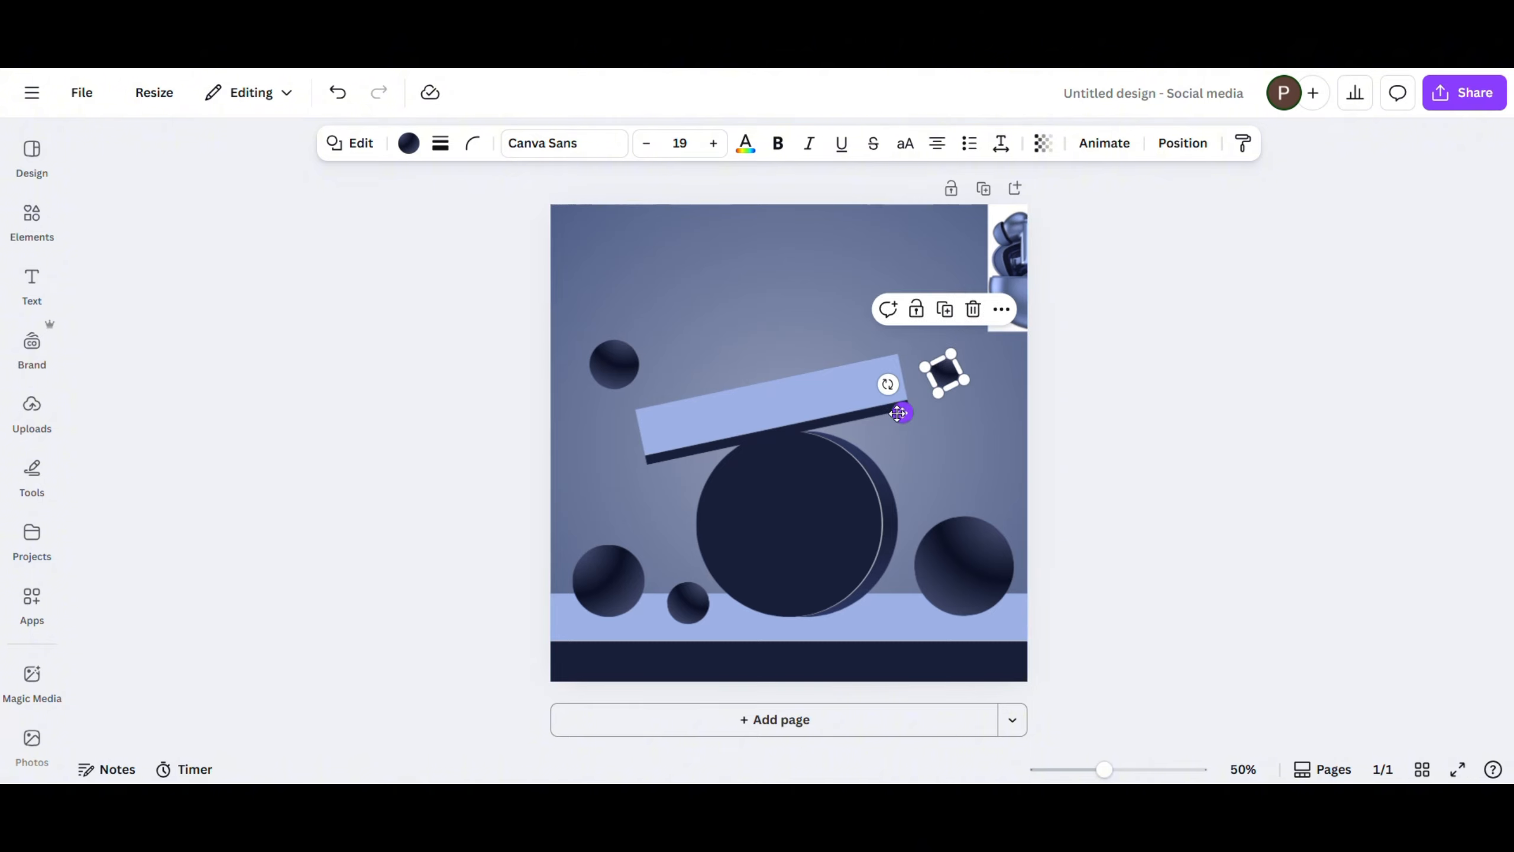
- Move the earbuds photo above the platform and place a larger gradient circle partly off the page's upper-right edge
{"action": "left_click_drag", "start_coordinate": [1005, 284], "coordinate": [714, 300]}
{"action": "left_click", "coordinate": [942, 375]}
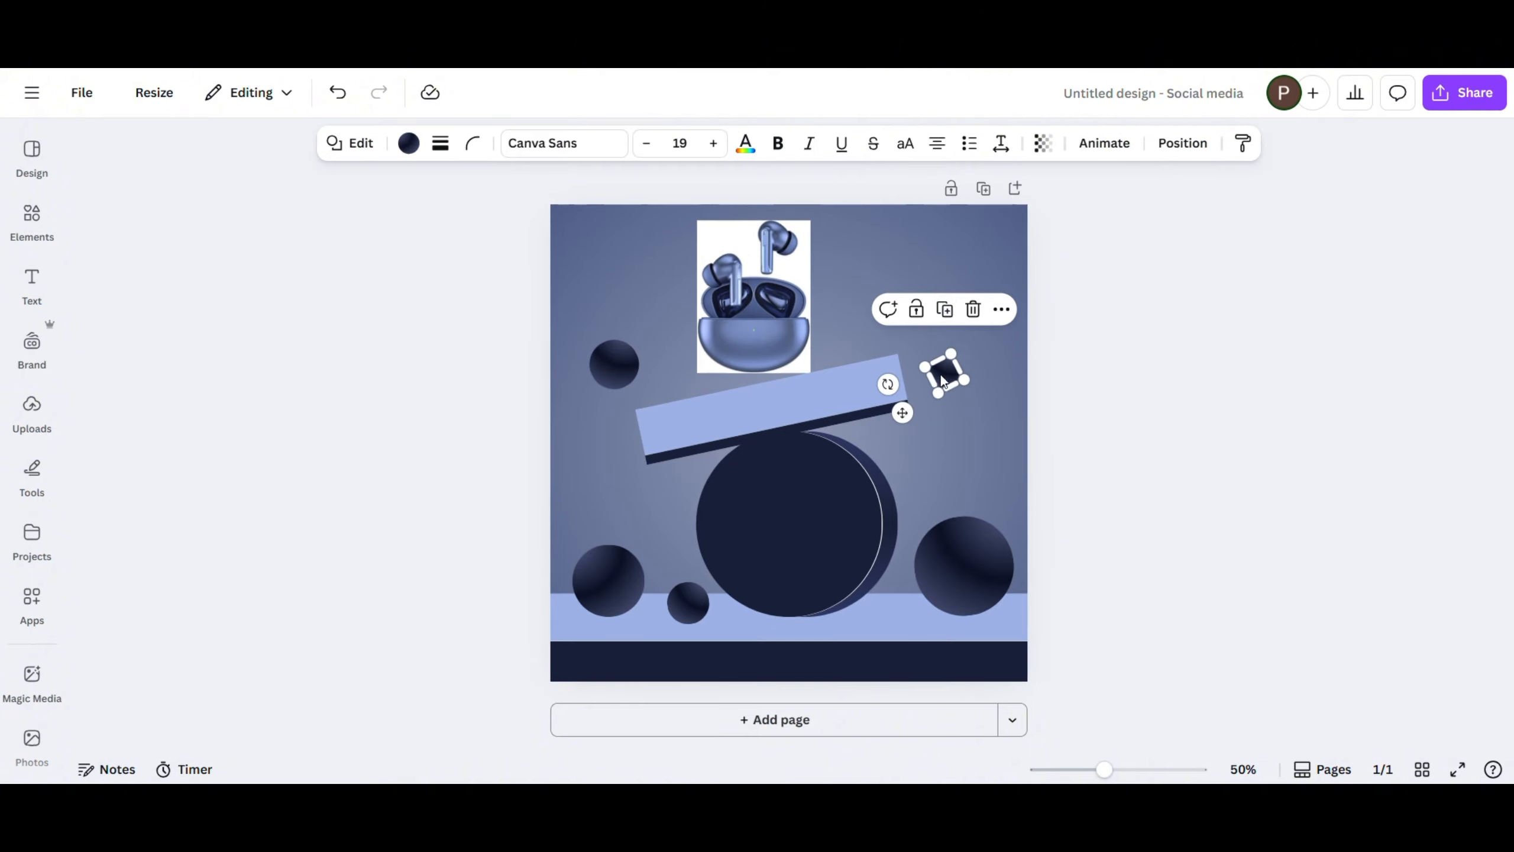
{"action": "left_click_drag", "start_coordinate": [948, 378], "coordinate": [1063, 332]}
{"action": "left_click_drag", "start_coordinate": [933, 329], "coordinate": [1005, 310]}
{"action": "left_click", "coordinate": [1106, 450]}
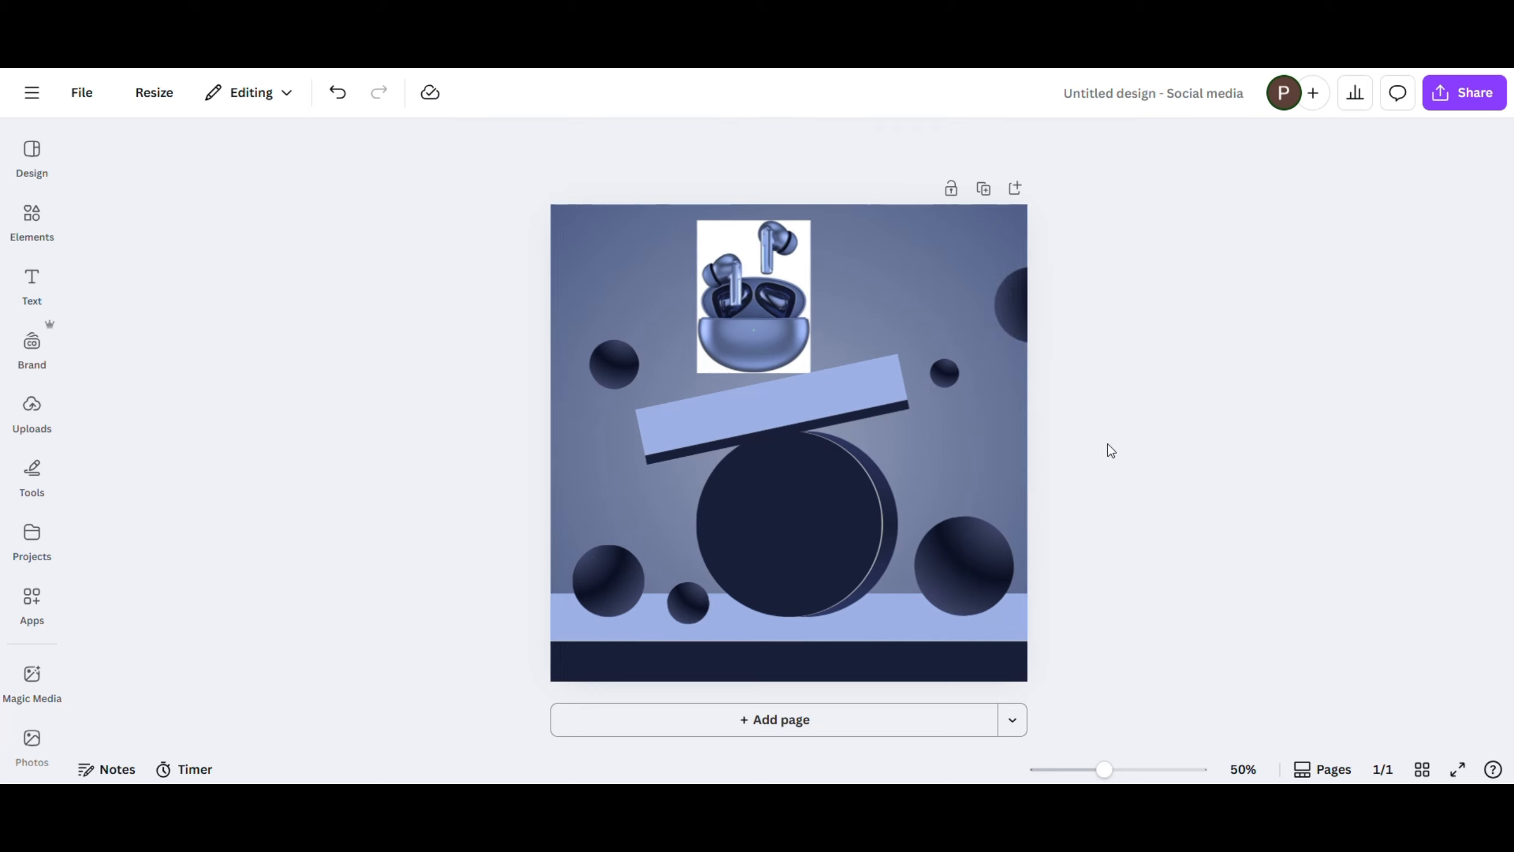
- Remove the earbuds photo's background, lower it onto the platform and bring it forward in front of the platform
{"action": "left_click", "coordinate": [767, 301]}
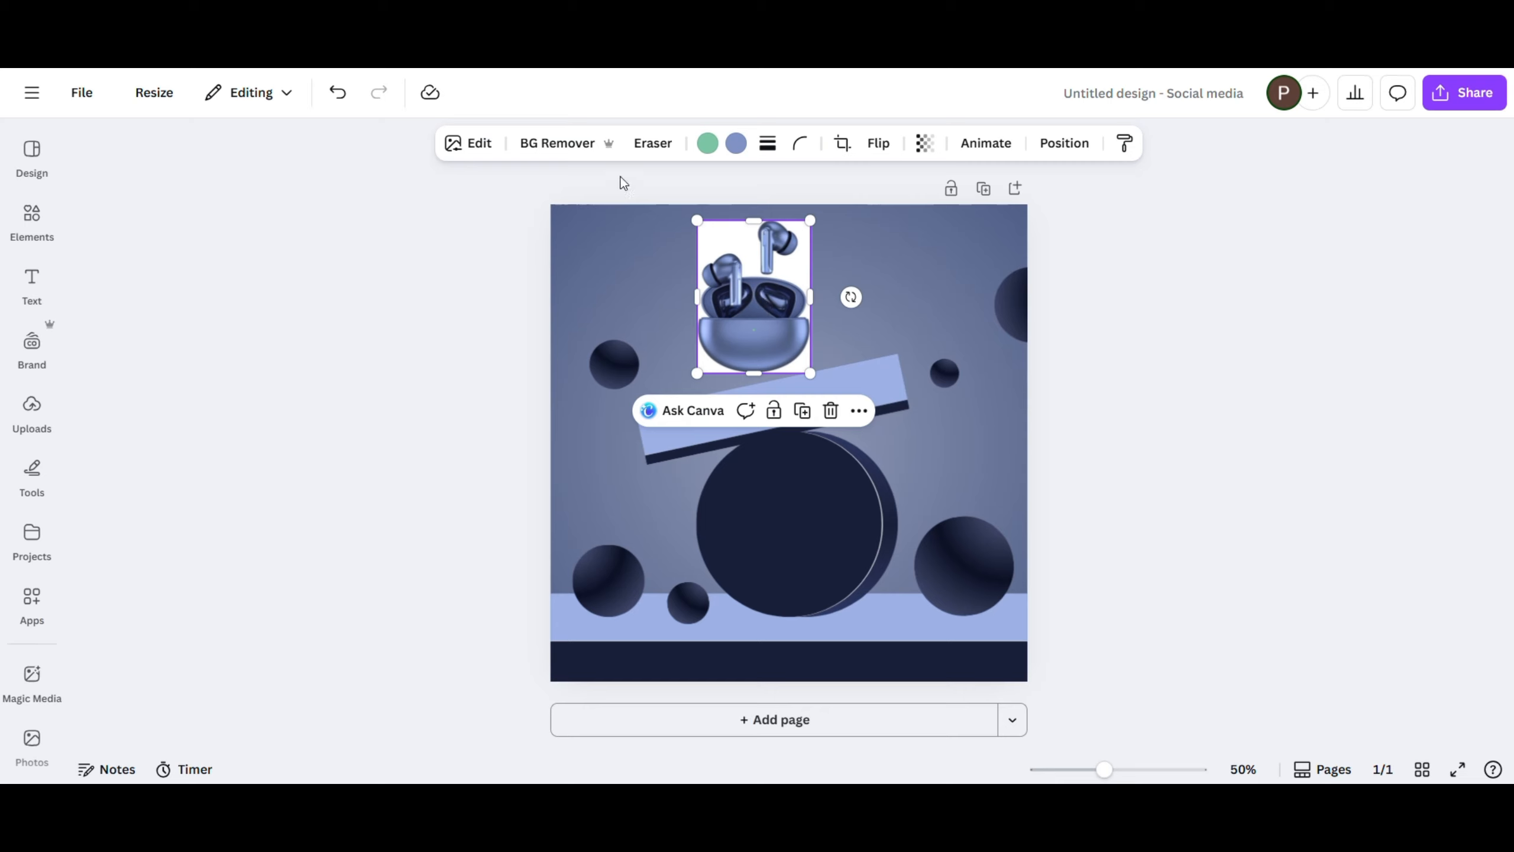
{"action": "left_click_drag", "start_coordinate": [731, 289], "coordinate": [733, 321]}
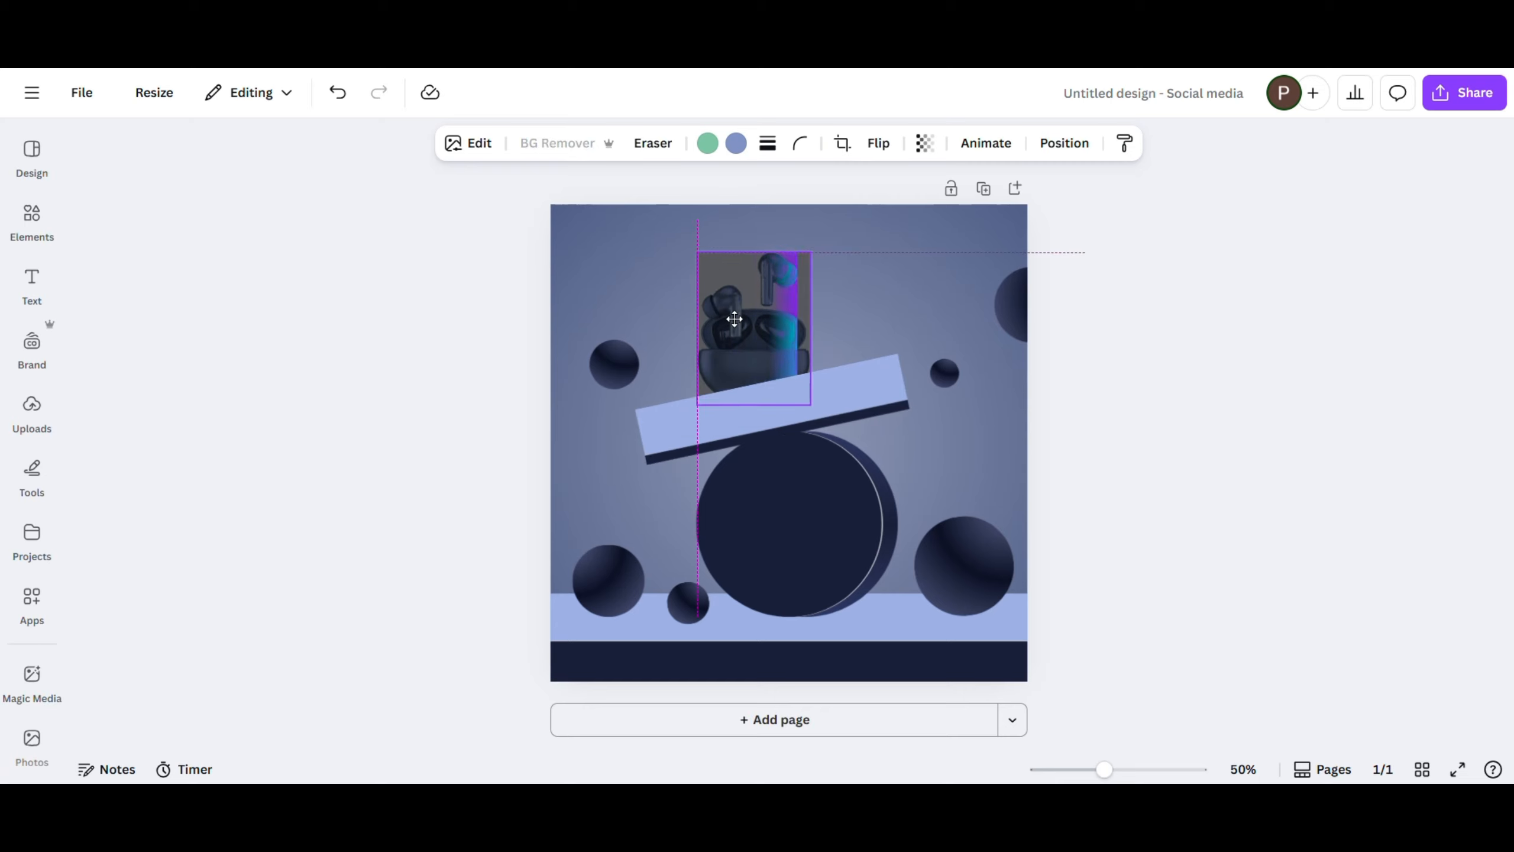
{"action": "left_click", "coordinate": [858, 216]}
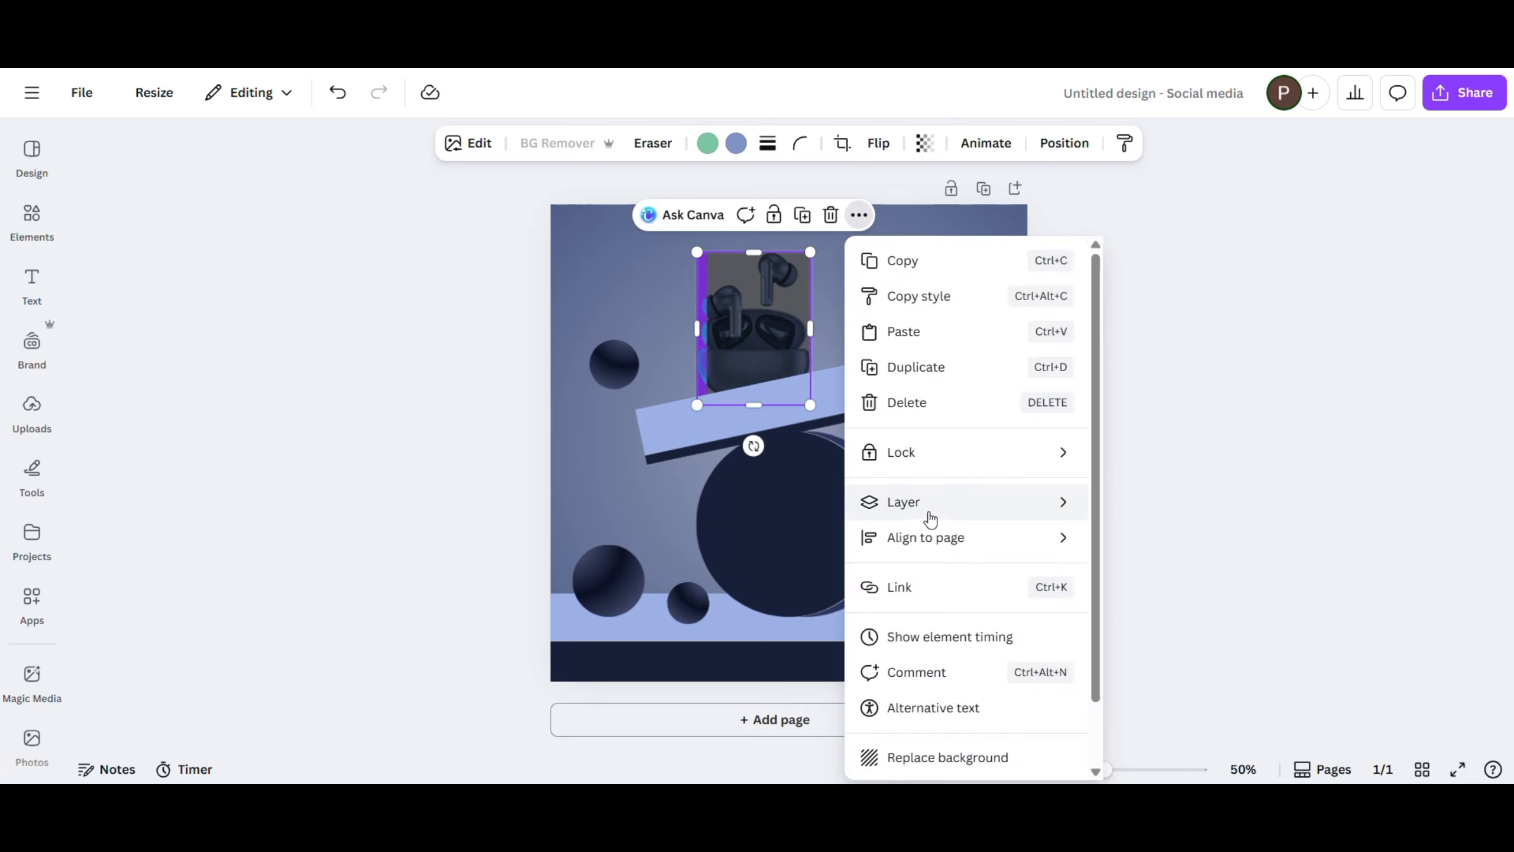
{"action": "mouse_move", "coordinate": [1002, 510]}
{"action": "left_click", "coordinate": [1143, 533]}
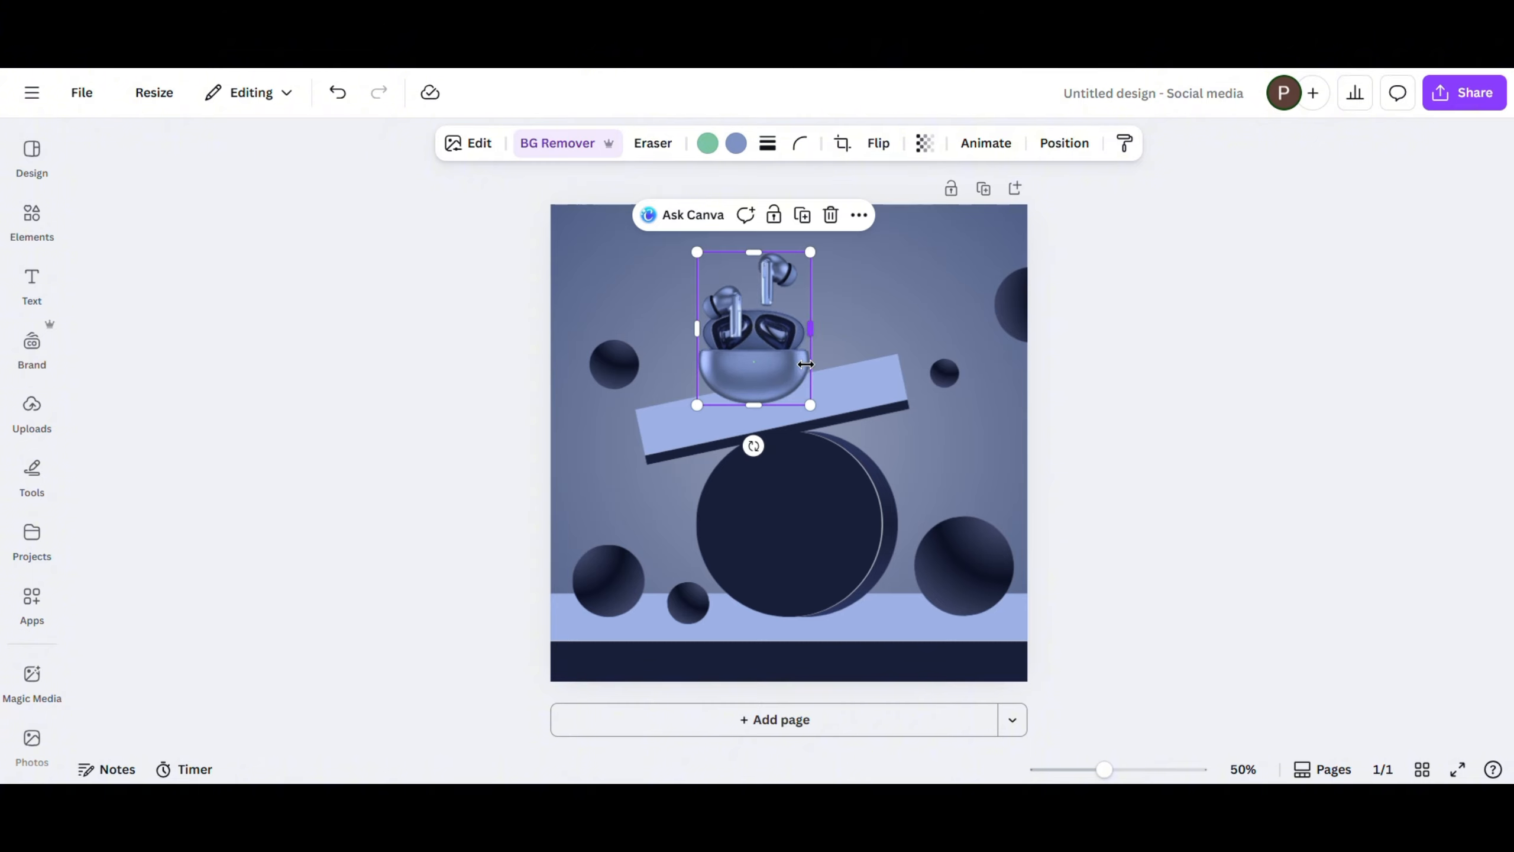
- Select the navy, outlined and gradient circle layers together, scale the cylinder down slightly and shift it left on the band
{"action": "left_click", "coordinate": [1065, 144]}
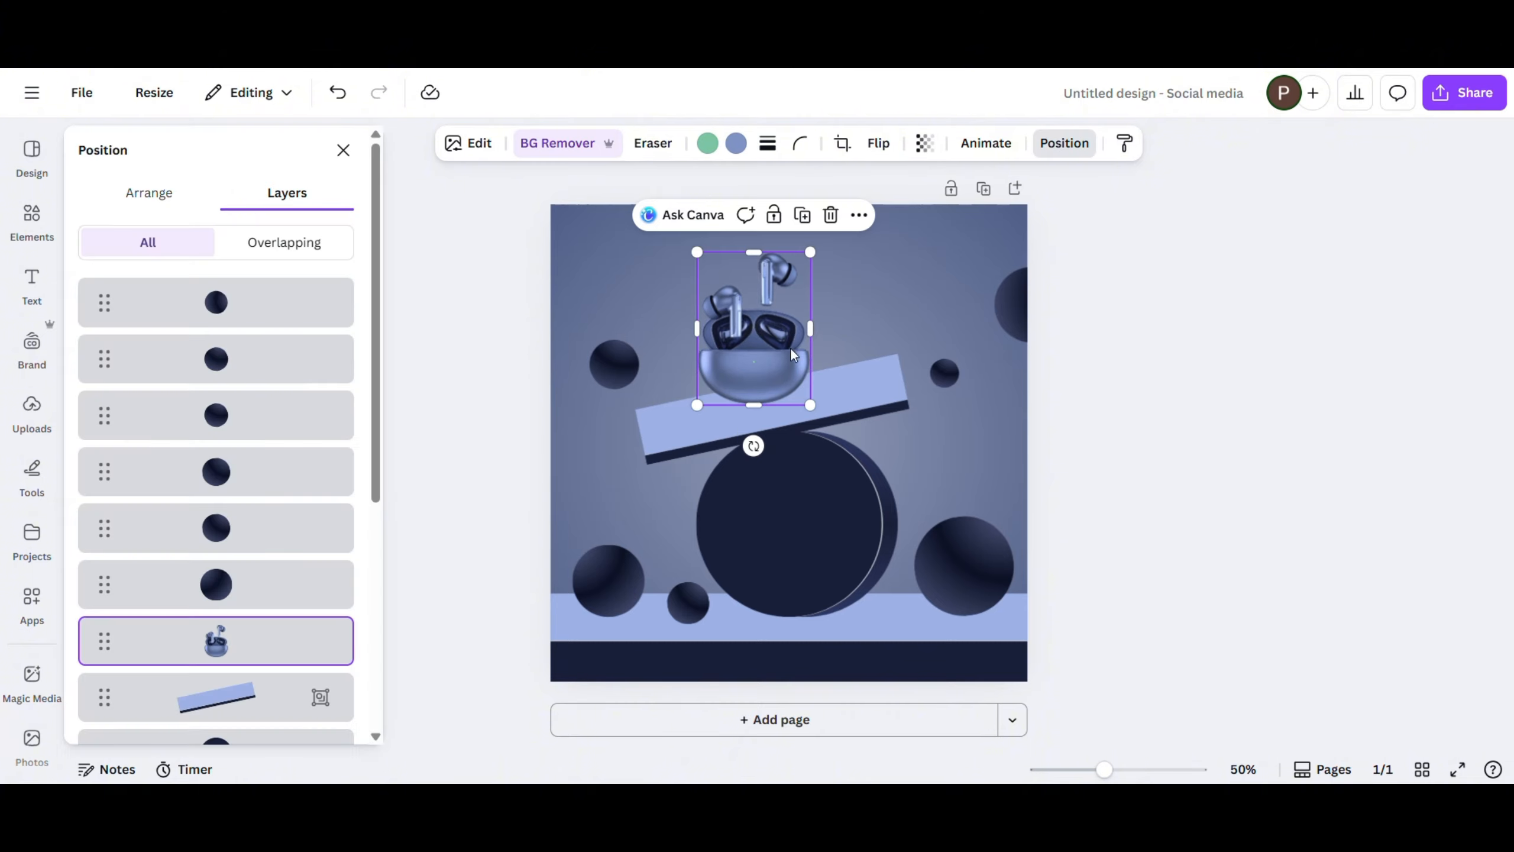
{"action": "scroll", "coordinate": [269, 561], "scroll_direction": "down", "scroll_amount": 5}
{"action": "left_click", "coordinate": [261, 374]}
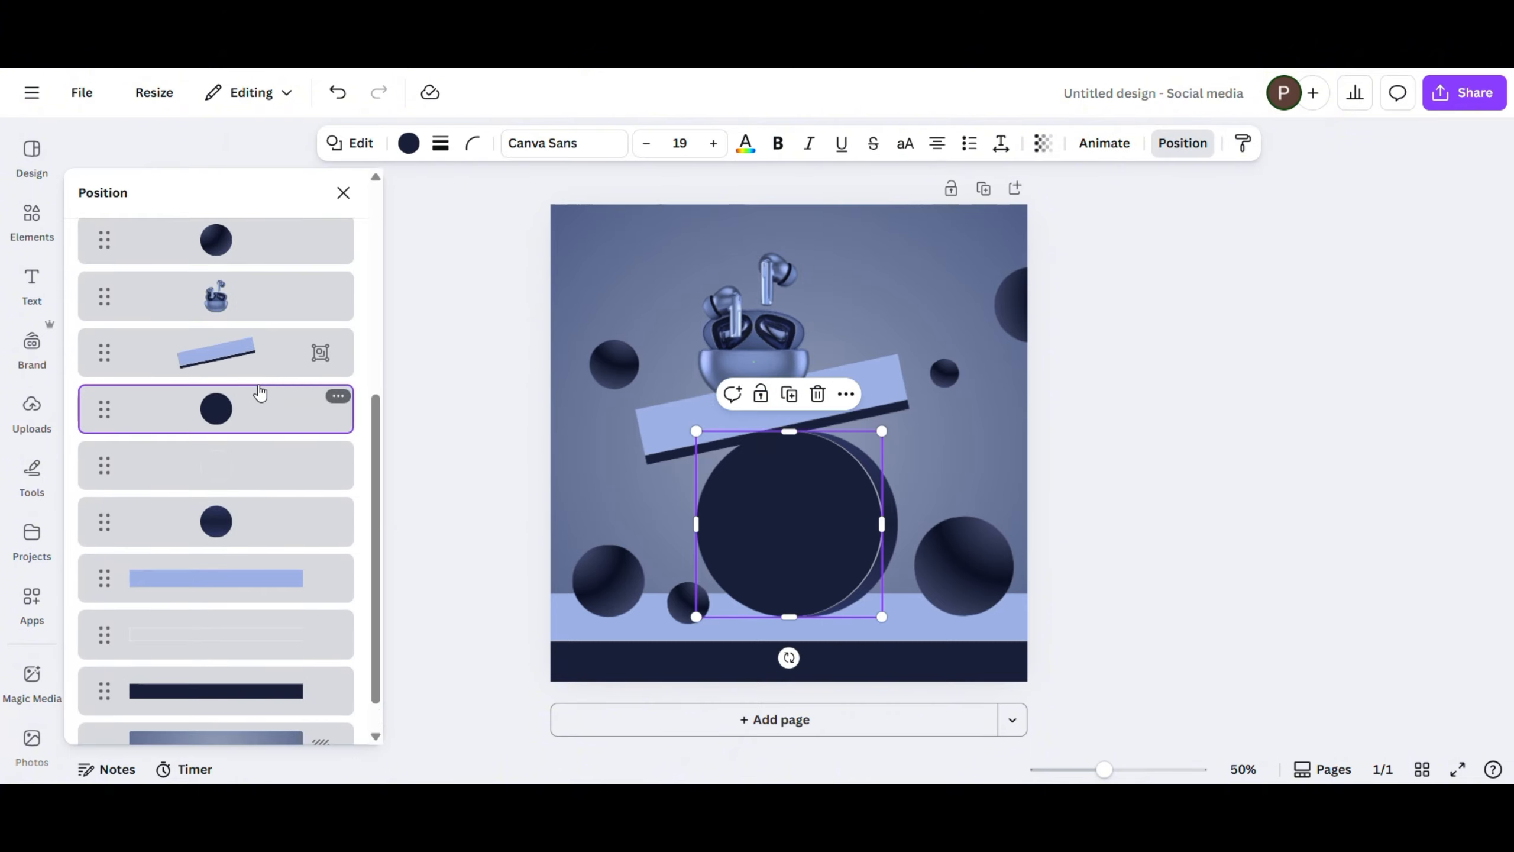
{"action": "left_click", "coordinate": [282, 589], "text": "shift"}
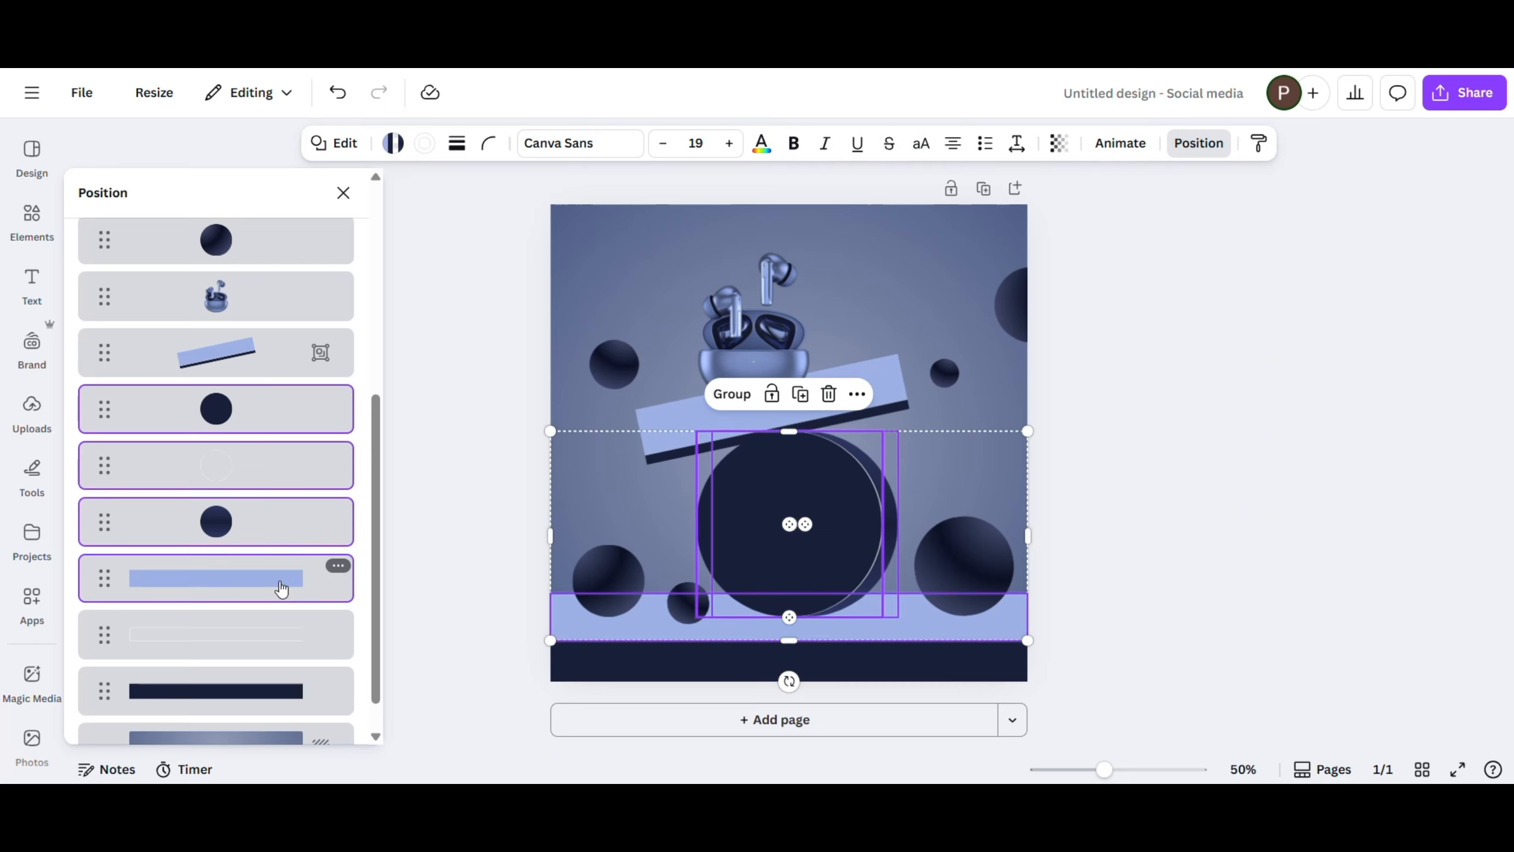
{"action": "left_click", "coordinate": [260, 406]}
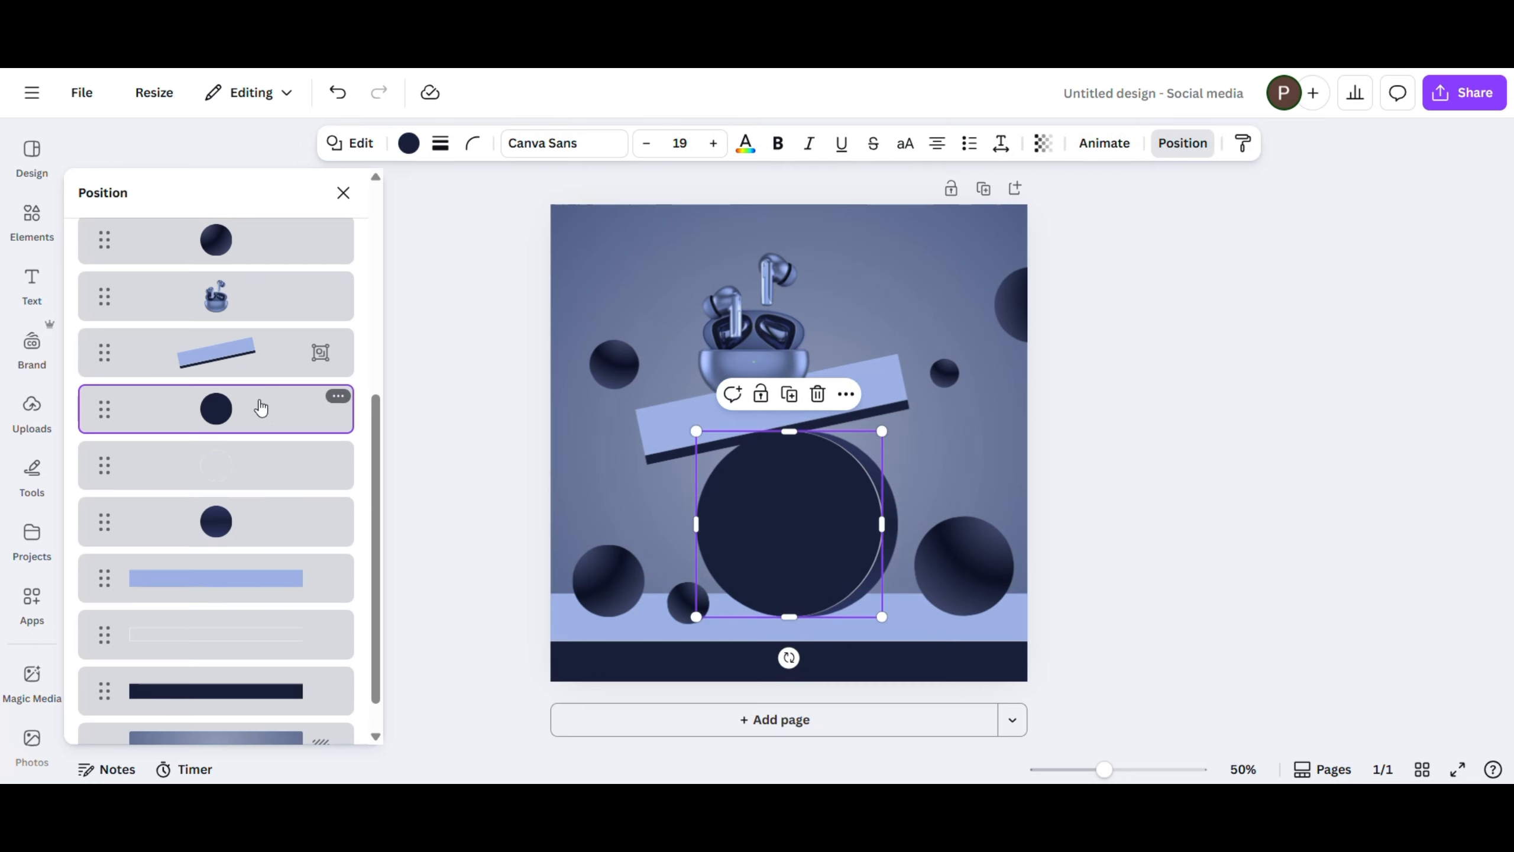
{"action": "left_click", "coordinate": [276, 536], "text": "shift"}
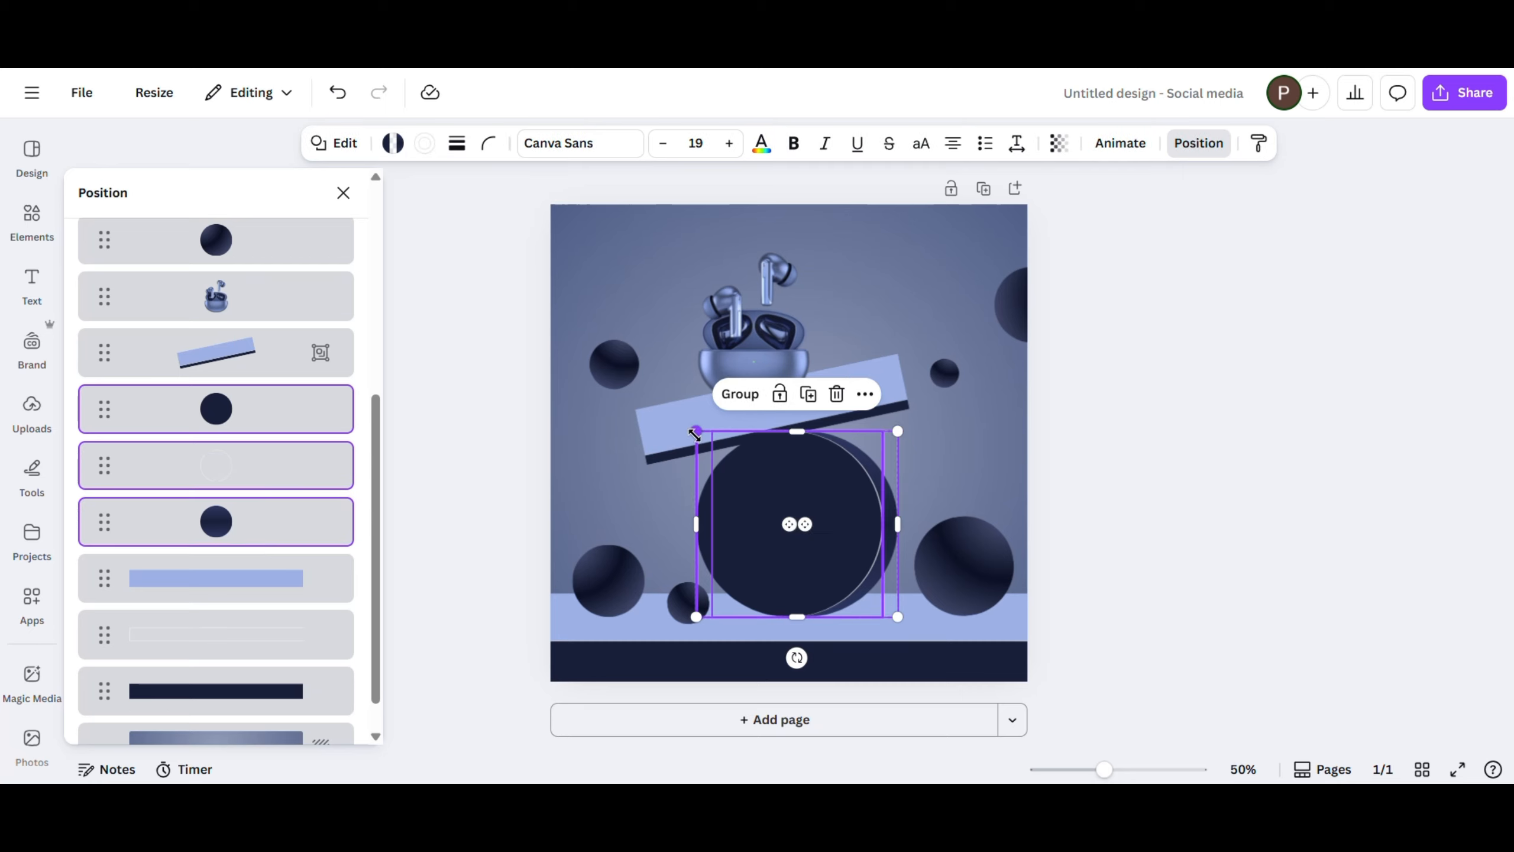
{"action": "left_click_drag", "start_coordinate": [695, 435], "coordinate": [728, 459]}
{"action": "left_click_drag", "start_coordinate": [839, 539], "coordinate": [816, 531]}
- Move the tilted platform group down onto the smaller cylinder and shrink the group slightly
{"action": "left_click", "coordinate": [868, 393]}
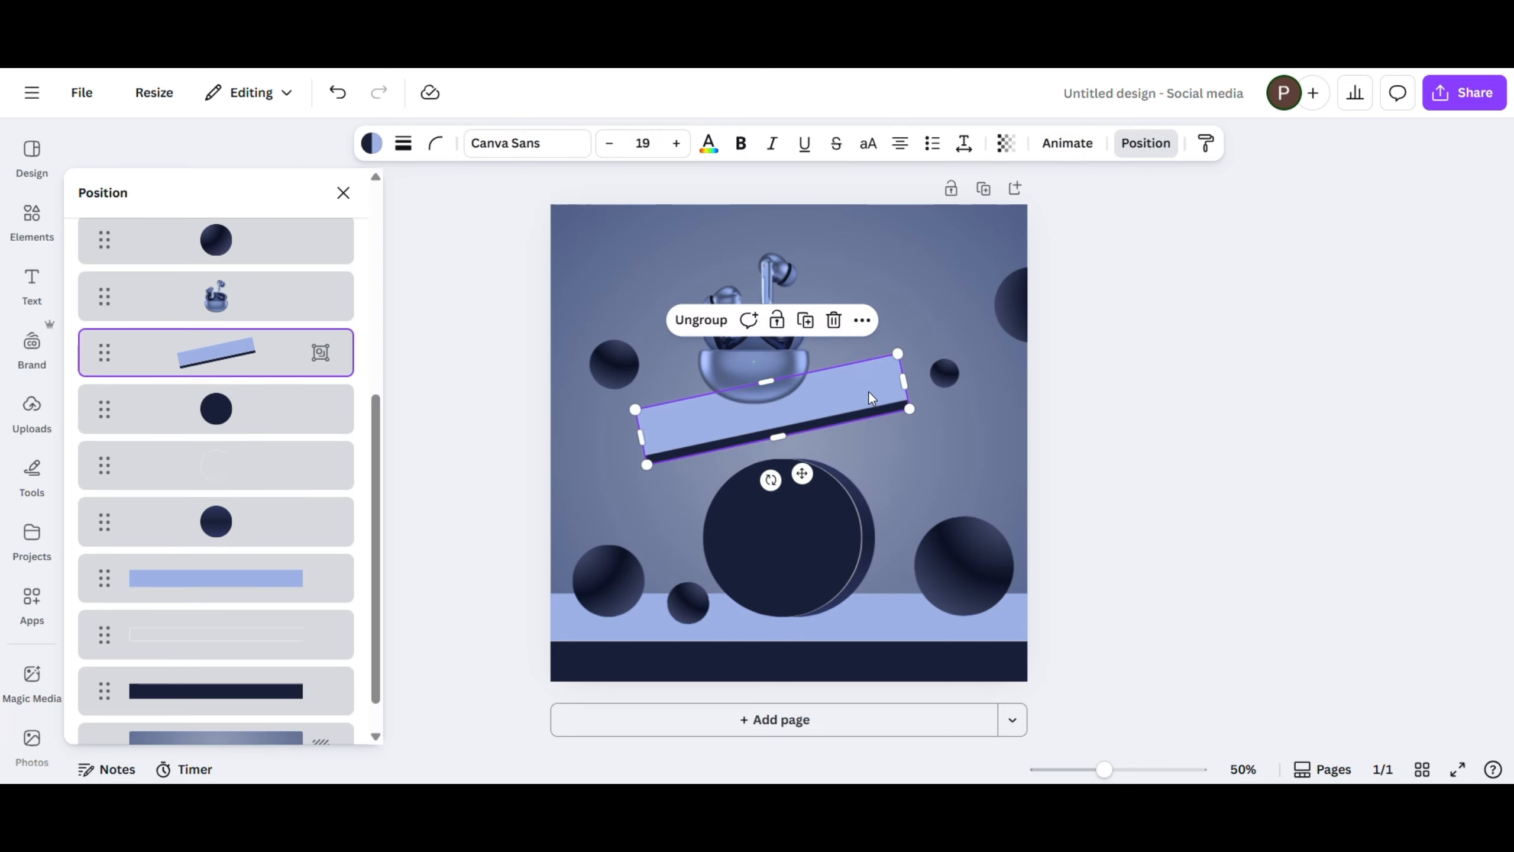
{"action": "left_click_drag", "start_coordinate": [868, 392], "coordinate": [875, 416]}
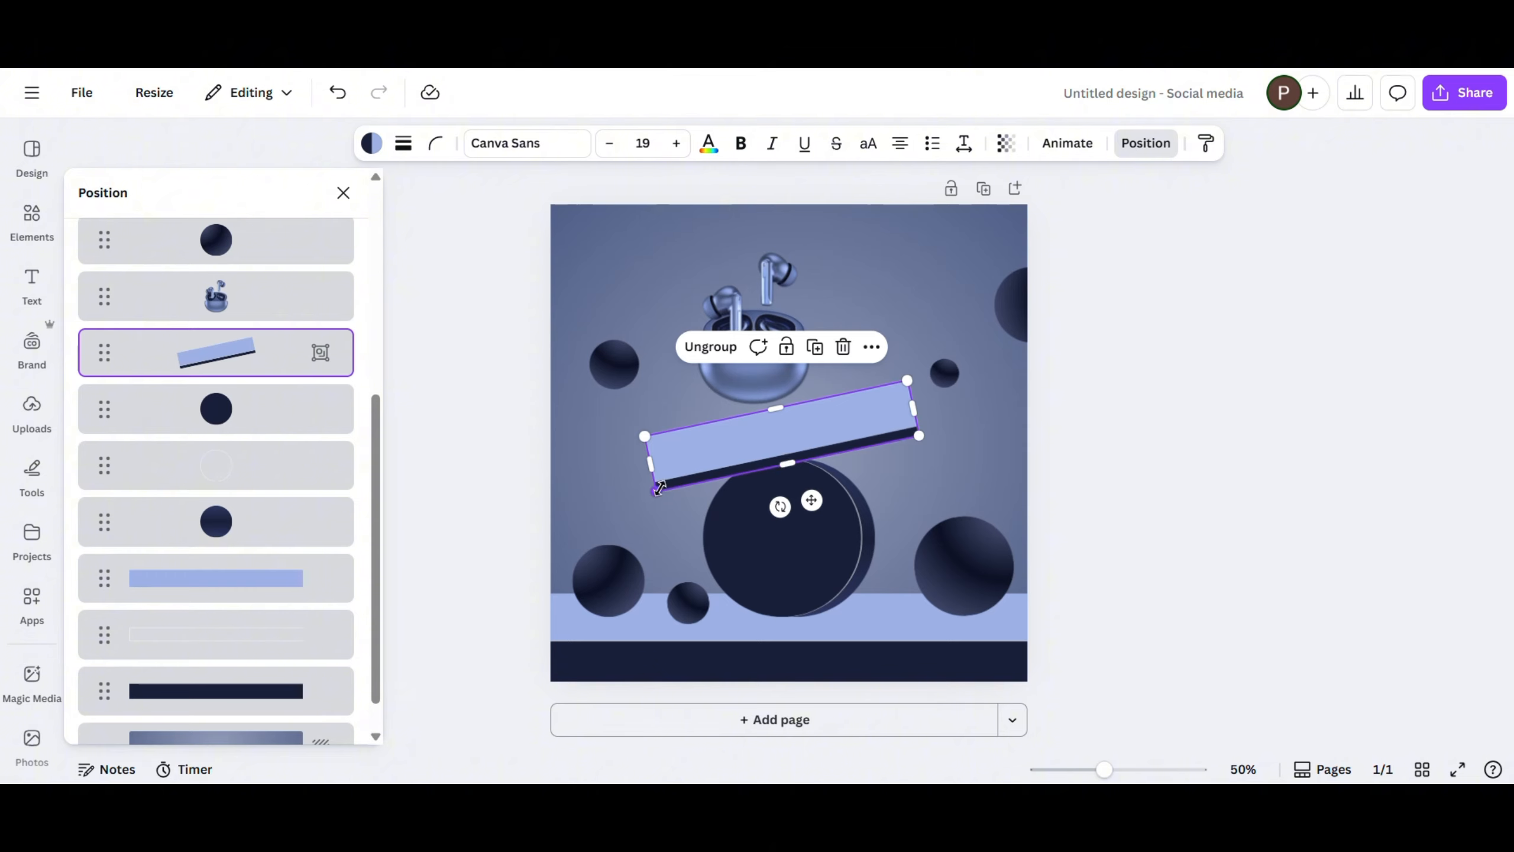
{"action": "left_click_drag", "start_coordinate": [660, 488], "coordinate": [668, 484]}
{"action": "left_click_drag", "start_coordinate": [744, 446], "coordinate": [735, 445]}
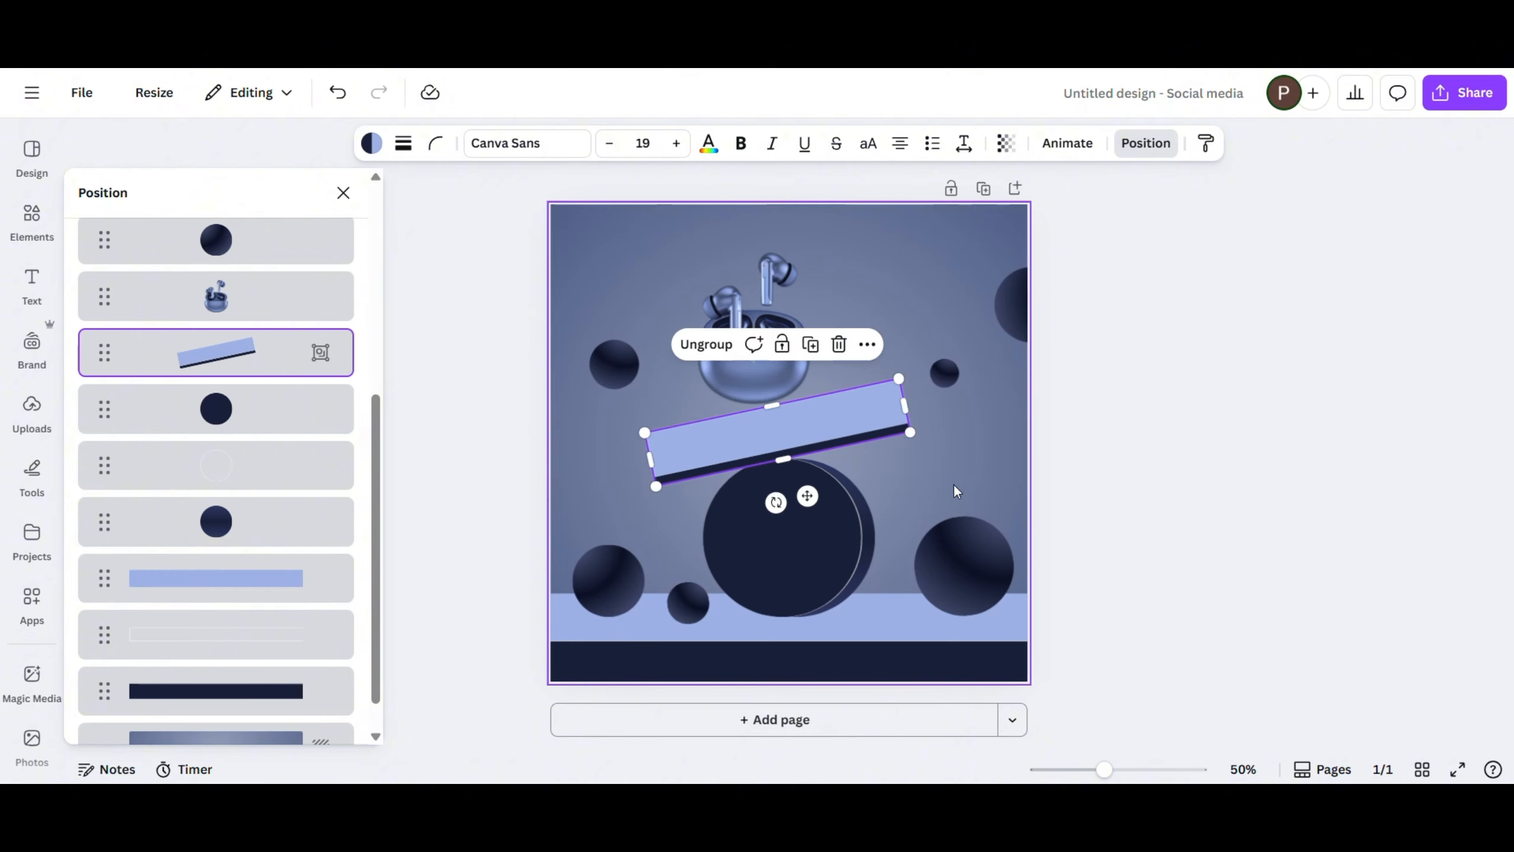
- Nudge the platform group down and left and fine-tune its rotation so it rests against the cylinder's top
{"action": "key", "text": "Down"}
{"action": "key", "text": "Down"}
{"action": "key", "text": "Down"}
{"action": "key", "text": "Down"}
{"action": "key", "text": "Down"}
{"action": "key", "text": "Down"}
{"action": "key", "text": "Down"}
{"action": "left_click_drag", "start_coordinate": [776, 504], "coordinate": [773, 505]}
{"action": "key", "text": "Left"}
{"action": "key", "text": "Left"}
{"action": "key", "text": "Left"}
{"action": "key", "text": "Left"}
{"action": "key", "text": "Left"}
{"action": "key", "text": "Left"}
{"action": "key", "text": "Left"}
{"action": "key", "text": "Left"}
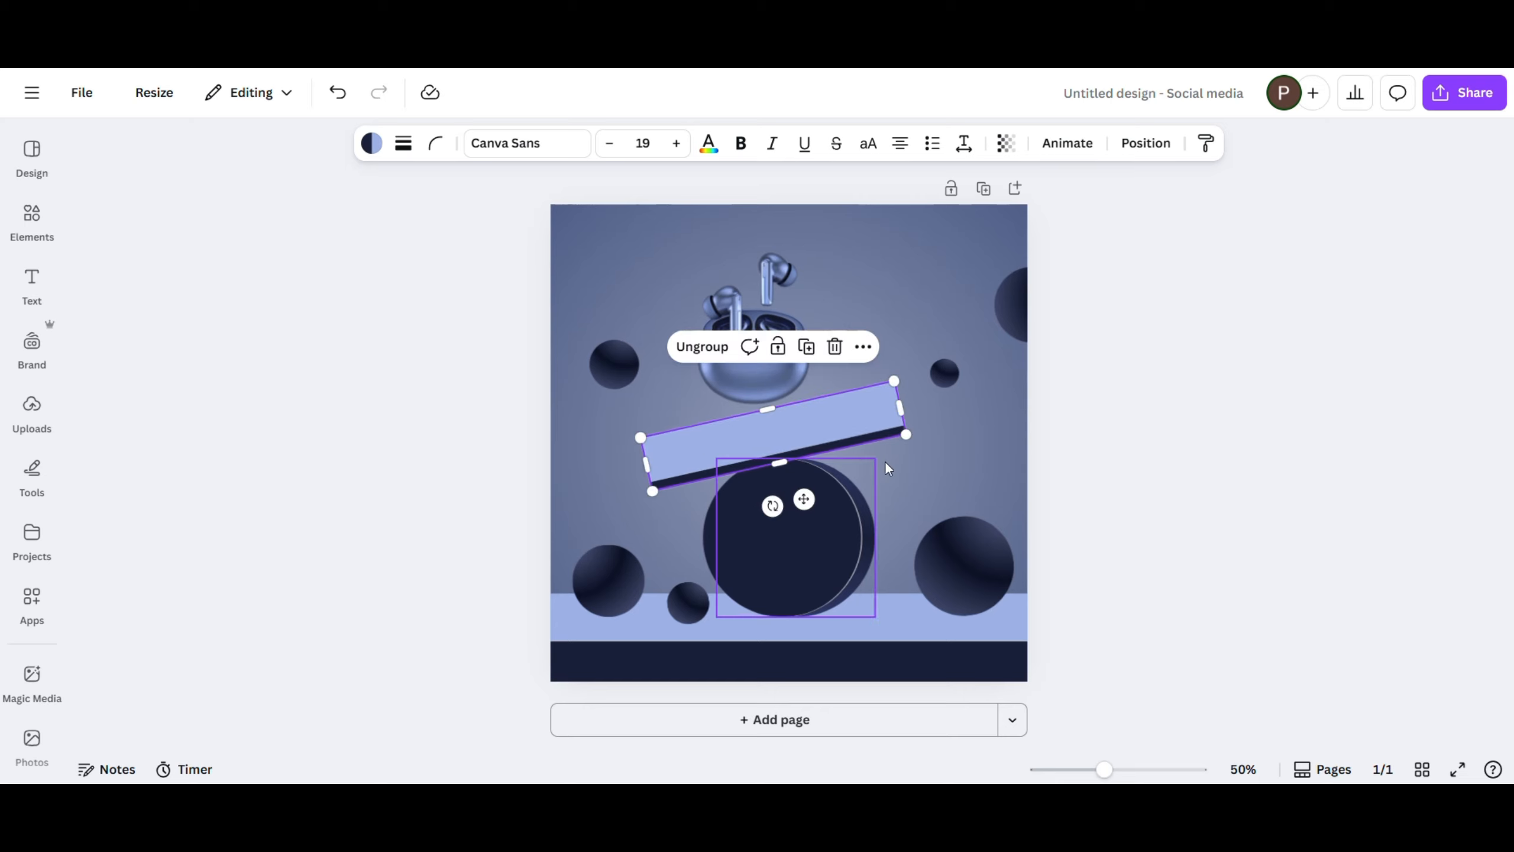
- Enlarge the earbuds image moderately and position it so it hovers just above the platform
{"action": "left_click", "coordinate": [770, 366]}
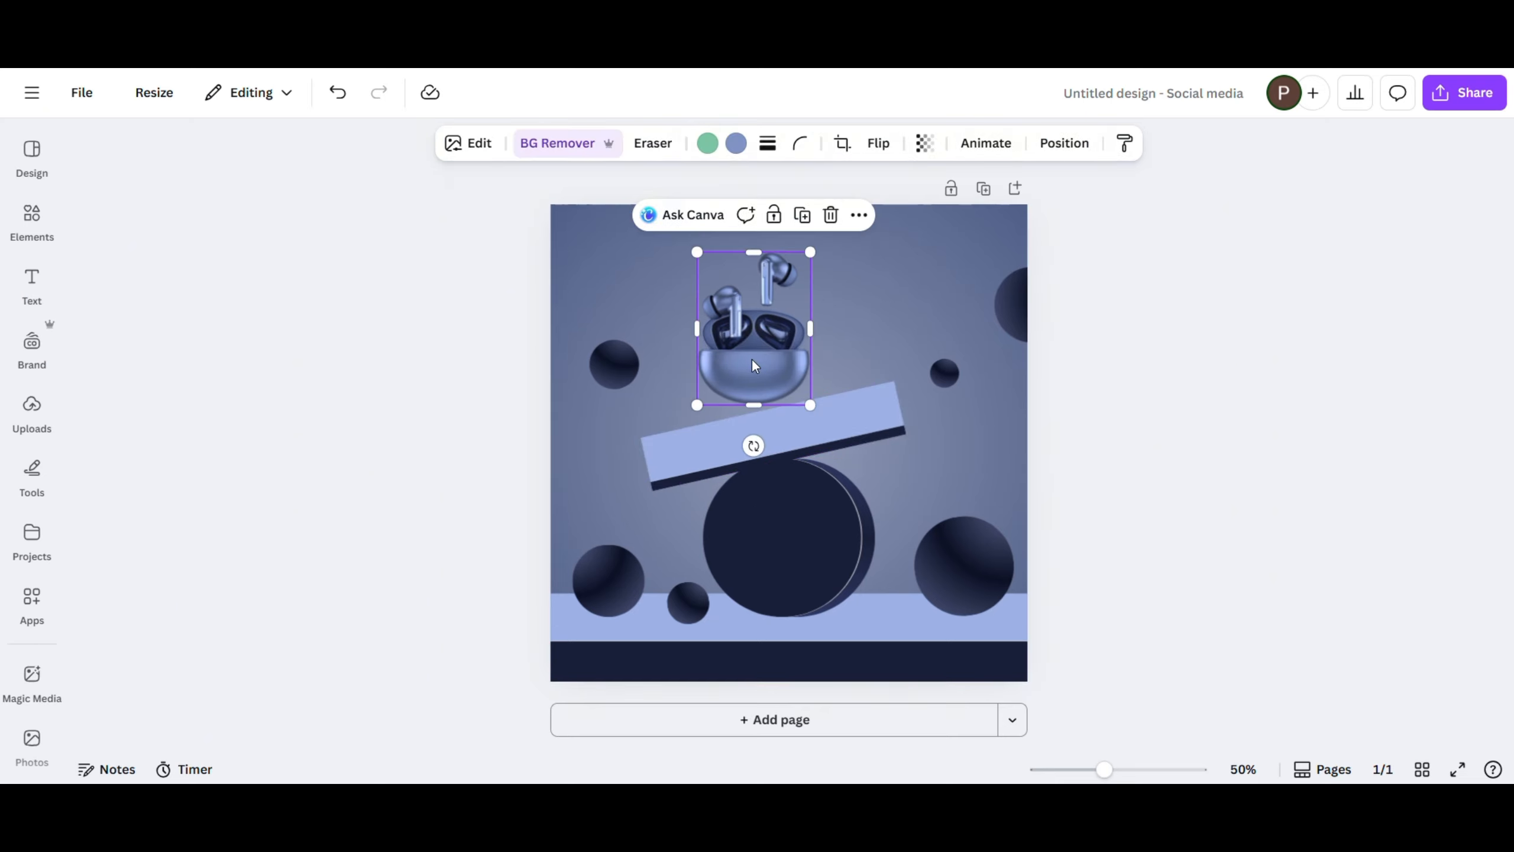
{"action": "left_click_drag", "start_coordinate": [810, 253], "coordinate": [846, 204]}
{"action": "left_click_drag", "start_coordinate": [777, 295], "coordinate": [768, 325]}
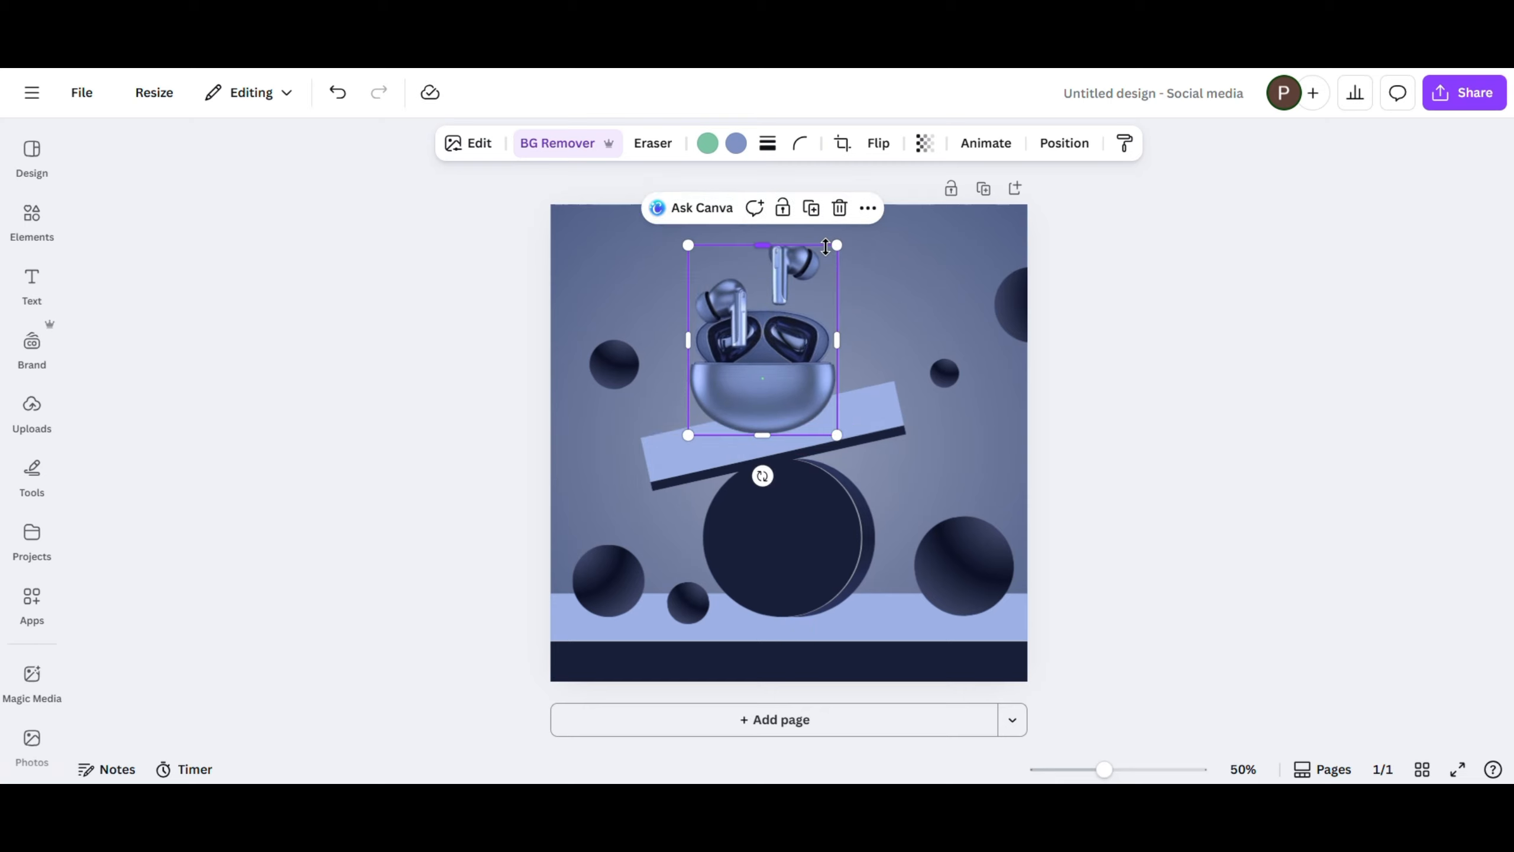
{"action": "key", "text": "ctrl+z"}
{"action": "left_click_drag", "start_coordinate": [835, 235], "coordinate": [818, 254]}
{"action": "left_click_drag", "start_coordinate": [764, 329], "coordinate": [760, 305]}
- Select the three circle layers forming the cylinder, shrink them together and re-centre the cylinder on the light blue band
{"action": "left_click", "coordinate": [1183, 144]}
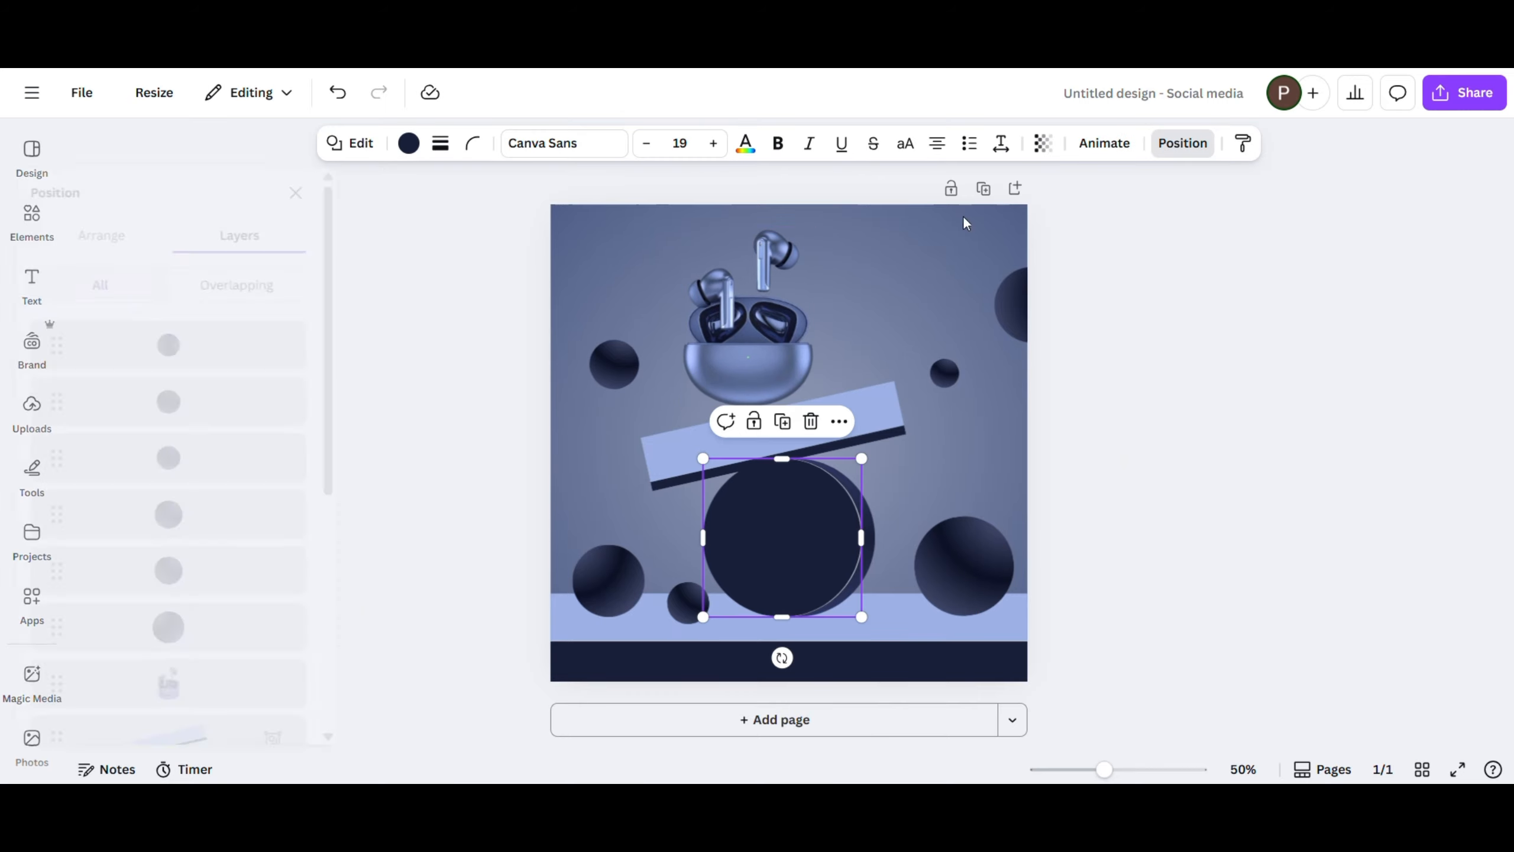
{"action": "scroll", "coordinate": [263, 571], "scroll_direction": "down", "scroll_amount": 5}
{"action": "left_click", "coordinate": [263, 518], "text": "shift"}
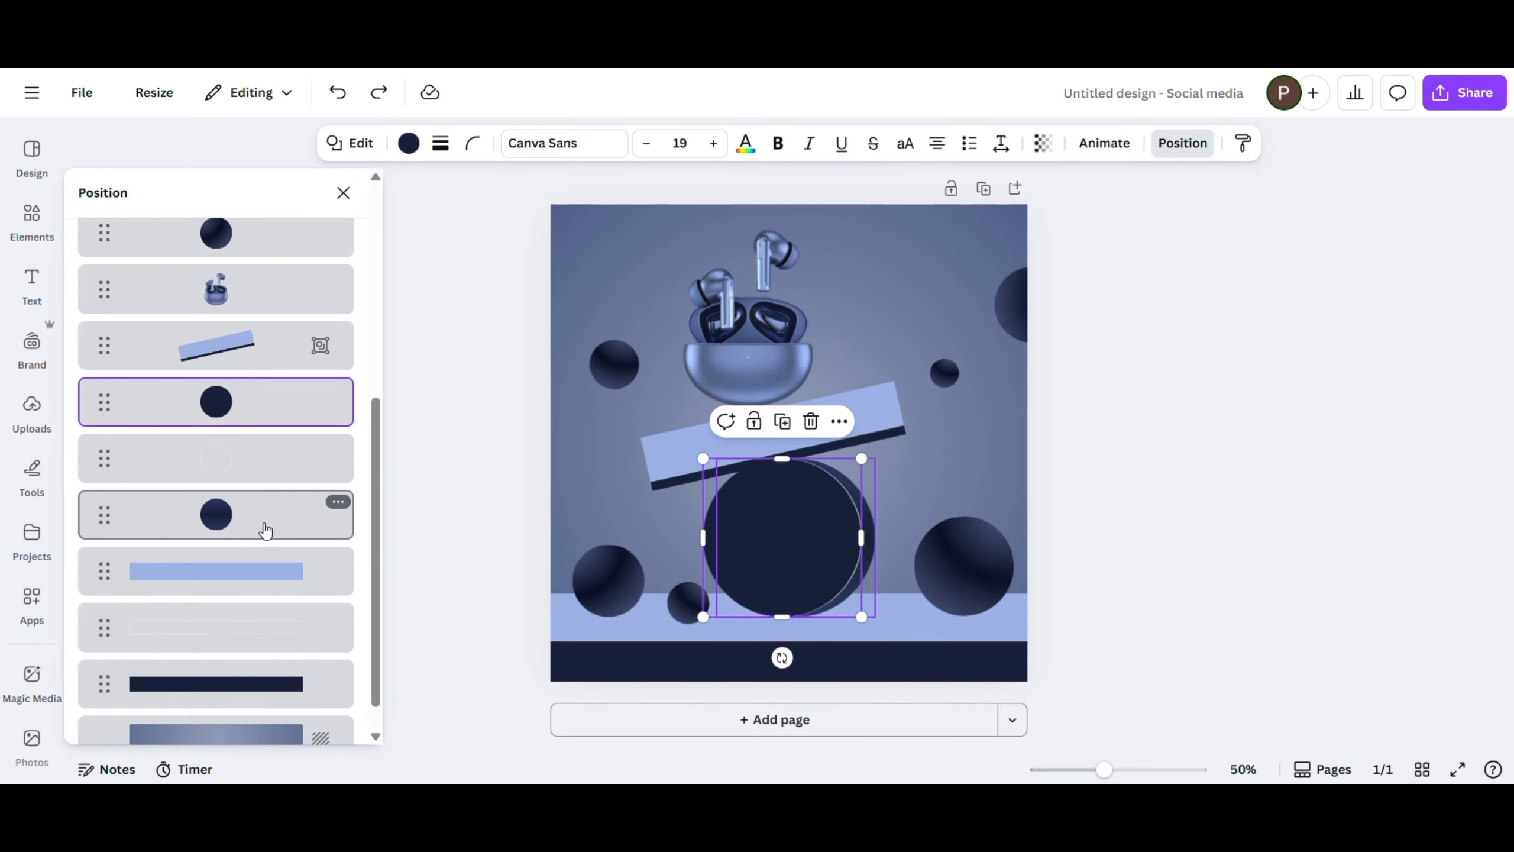
{"action": "left_click", "coordinate": [264, 458], "text": "shift"}
{"action": "left_click_drag", "start_coordinate": [703, 459], "coordinate": [726, 480]}
{"action": "left_click_drag", "start_coordinate": [808, 527], "coordinate": [796, 523]}
- Shrink the platform group slightly, lower it onto the cylinder and reduce its tilt so it rests on the top
{"action": "left_click", "coordinate": [878, 413]}
{"action": "left_click_drag", "start_coordinate": [640, 431], "coordinate": [659, 434]}
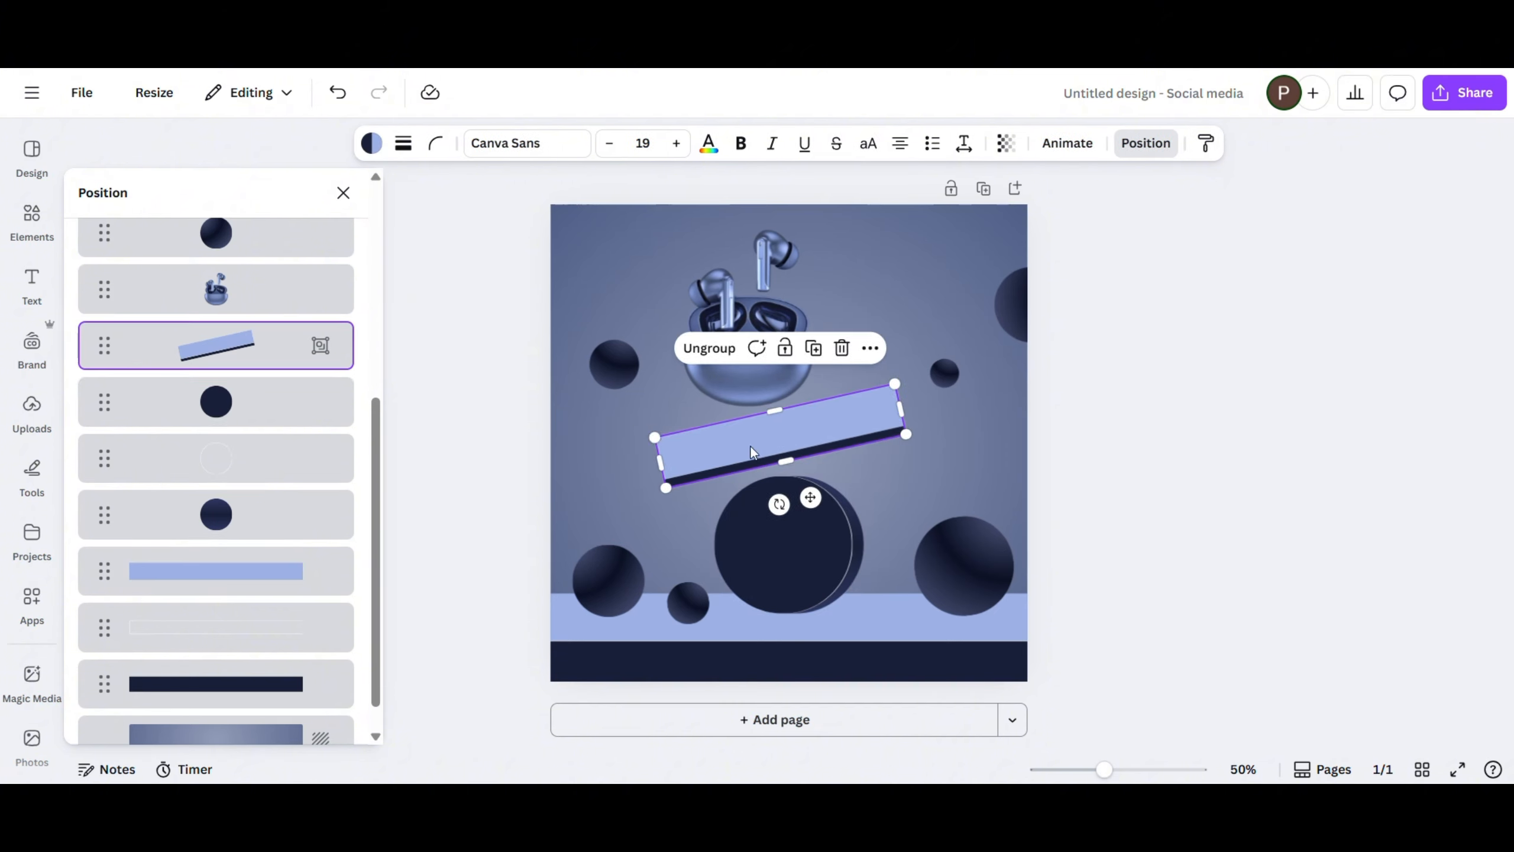
{"action": "left_click_drag", "start_coordinate": [750, 446], "coordinate": [754, 461]}
{"action": "left_click_drag", "start_coordinate": [782, 517], "coordinate": [776, 516]}
{"action": "left_click_drag", "start_coordinate": [804, 445], "coordinate": [802, 448]}
- Lower the earbuds image to sit just above the platform, tilt it clockwise and nudge it slightly left
{"action": "left_click", "coordinate": [727, 318]}
{"action": "left_click_drag", "start_coordinate": [728, 319], "coordinate": [733, 342]}
{"action": "left_click_drag", "start_coordinate": [817, 255], "coordinate": [812, 263]}
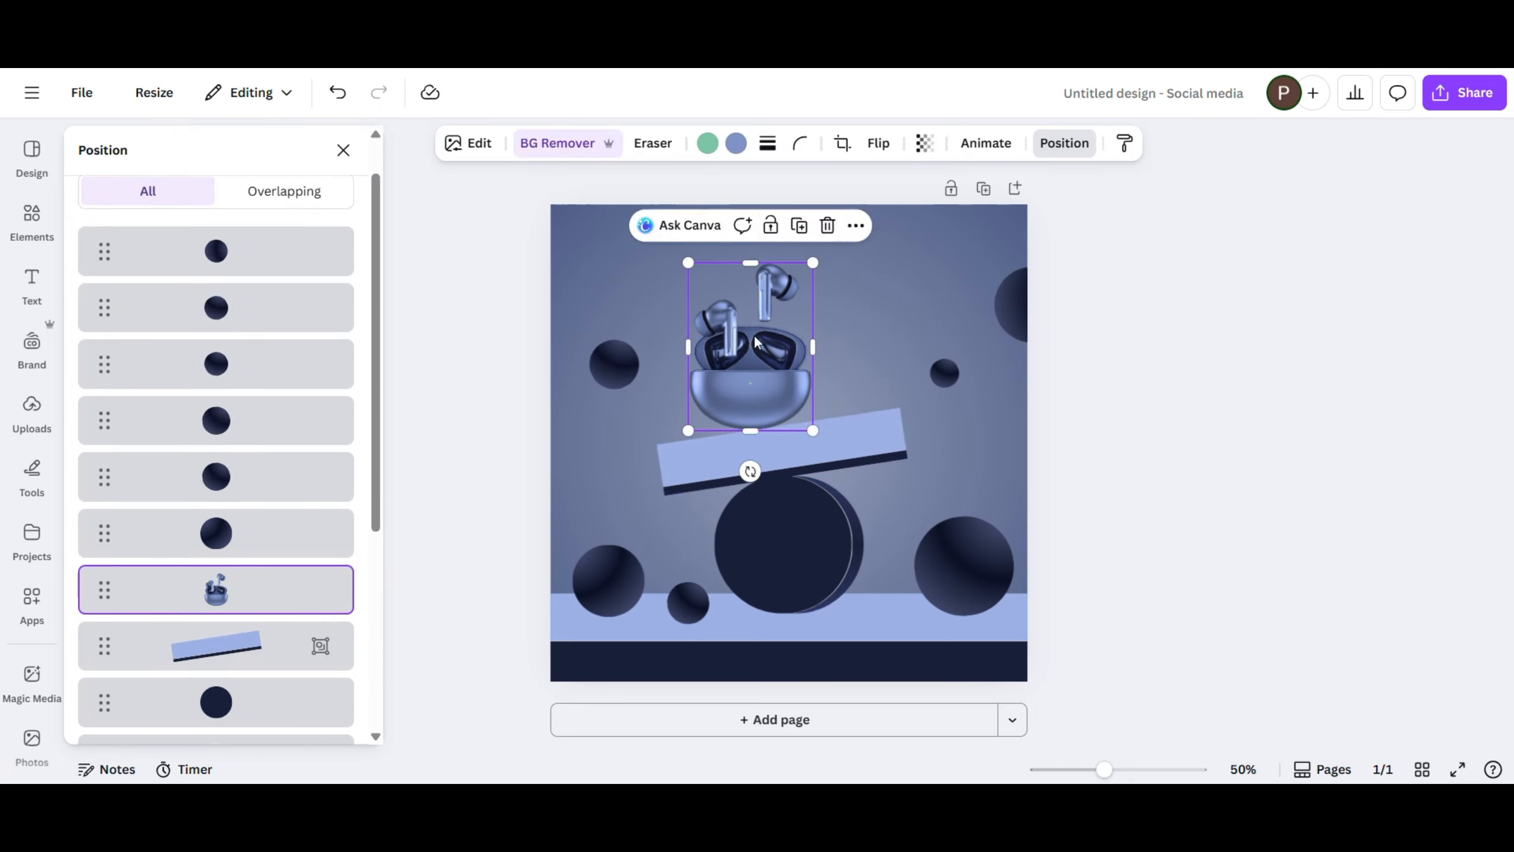
{"action": "left_click_drag", "start_coordinate": [753, 345], "coordinate": [761, 336]}
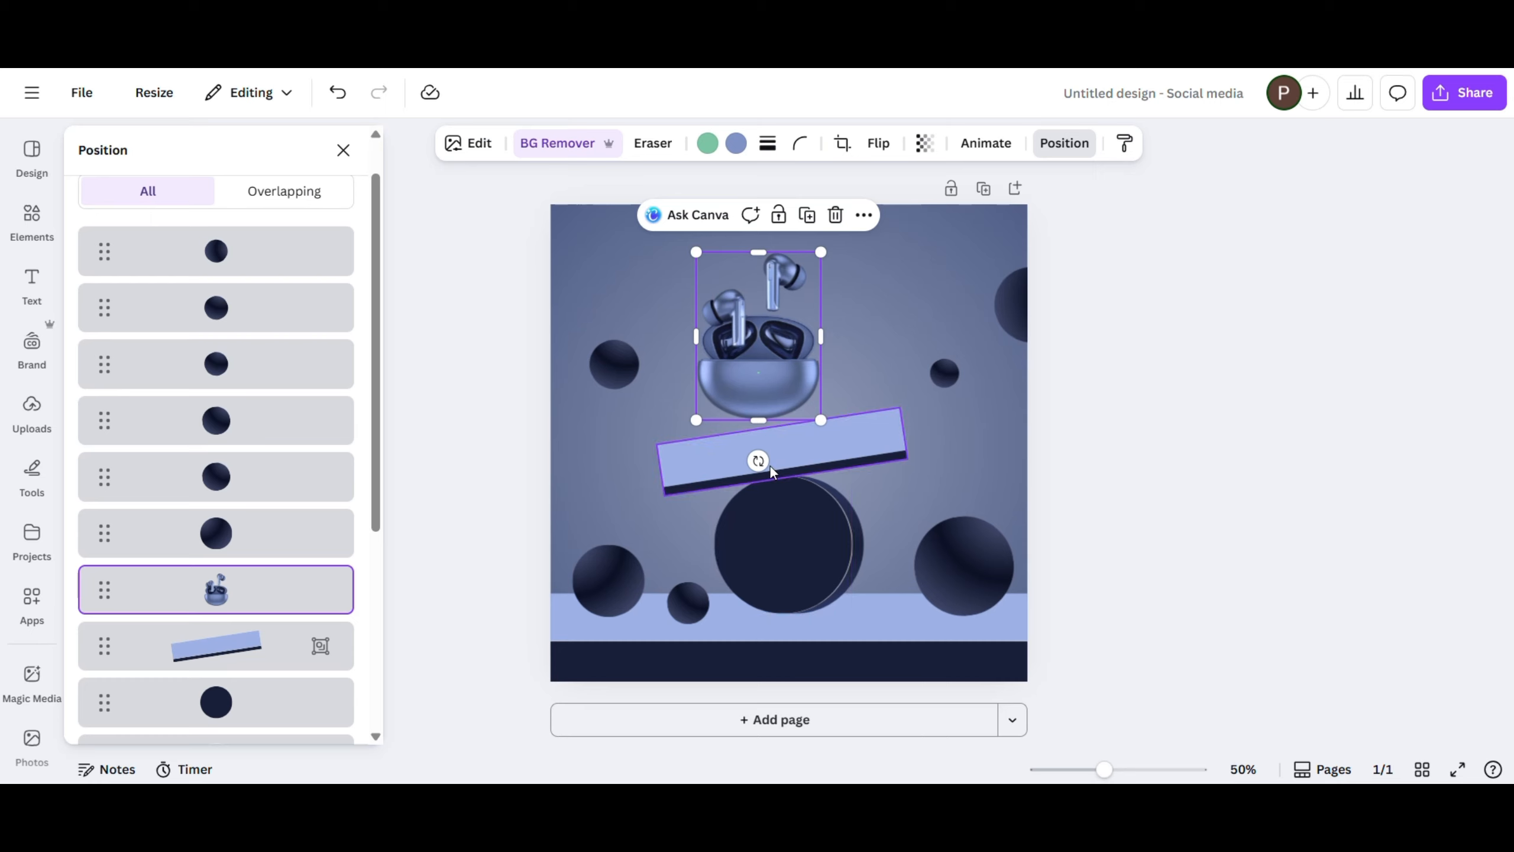
{"action": "left_click_drag", "start_coordinate": [758, 460], "coordinate": [797, 447]}
{"action": "left_click_drag", "start_coordinate": [770, 376], "coordinate": [762, 376]}
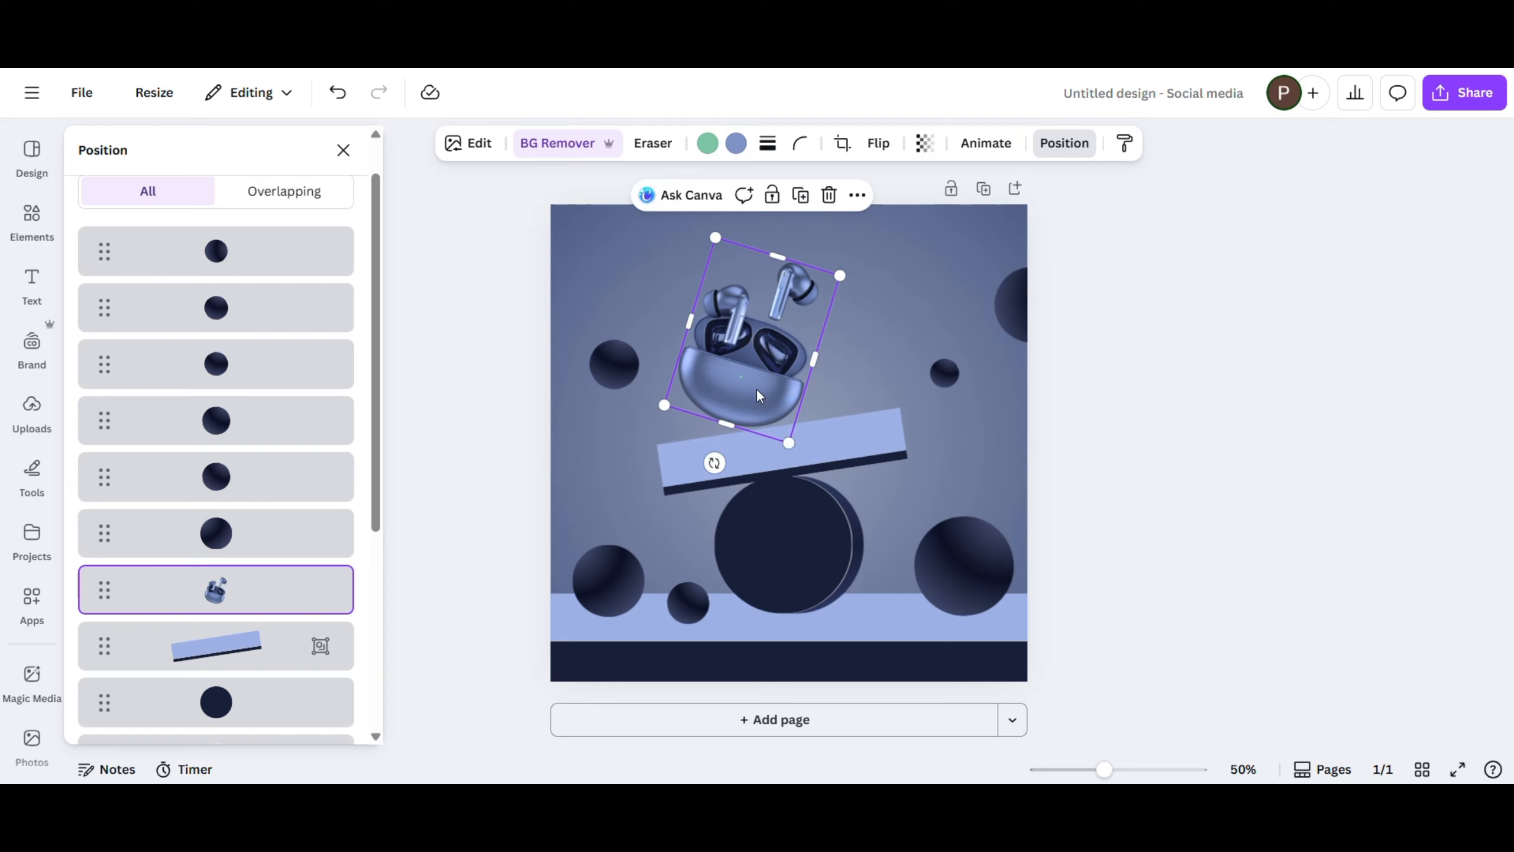
- Enlarge the gradient sphere beside the earbuds slightly and tilt the earbuds image a little further clockwise
{"action": "left_click", "coordinate": [344, 150]}
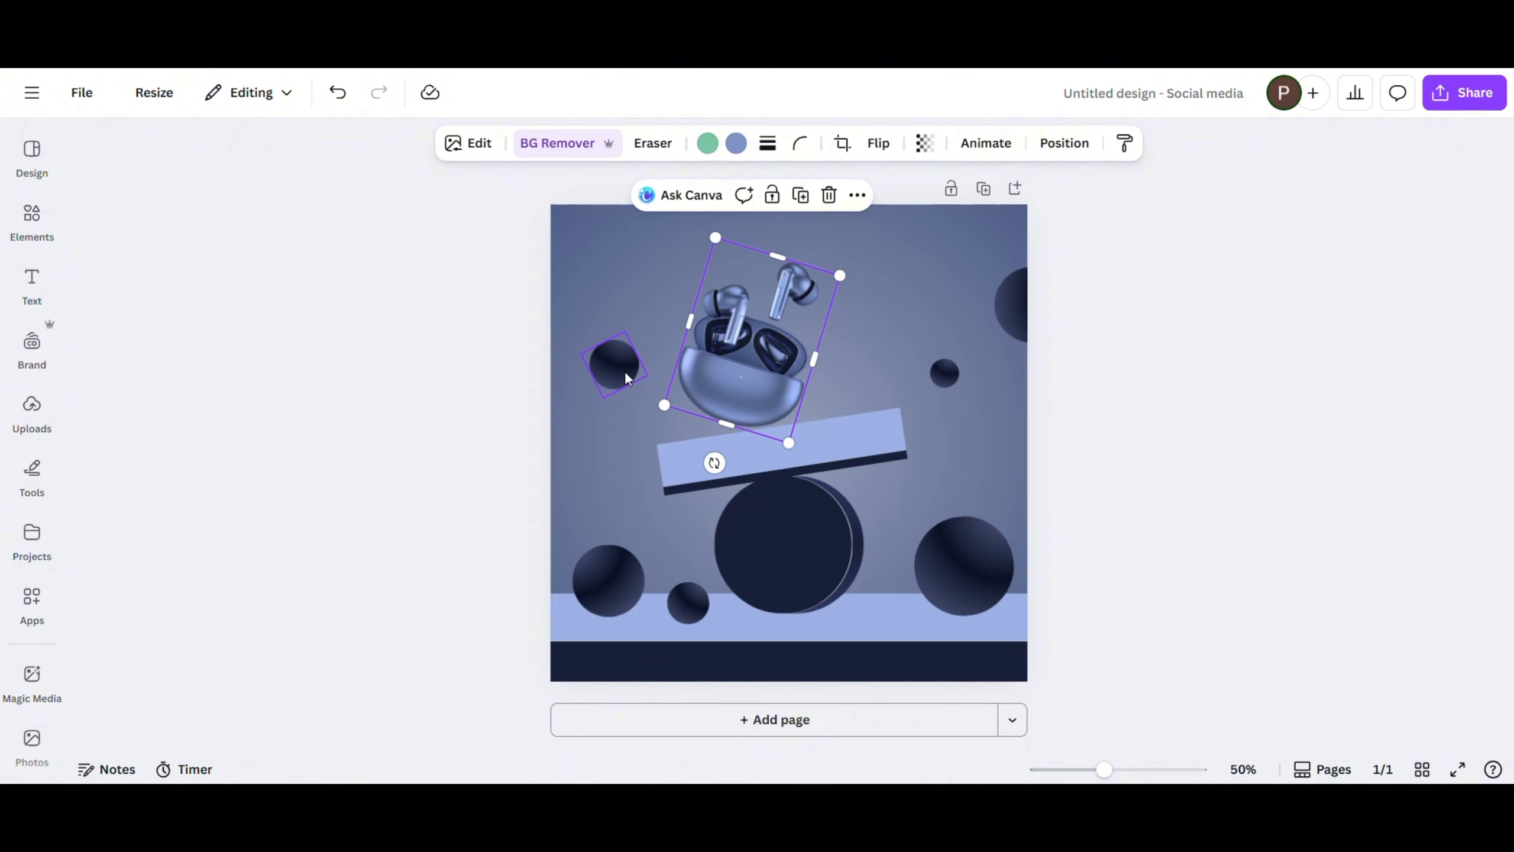
{"action": "left_click_drag", "start_coordinate": [625, 370], "coordinate": [606, 376]}
{"action": "left_click", "coordinate": [755, 373]}
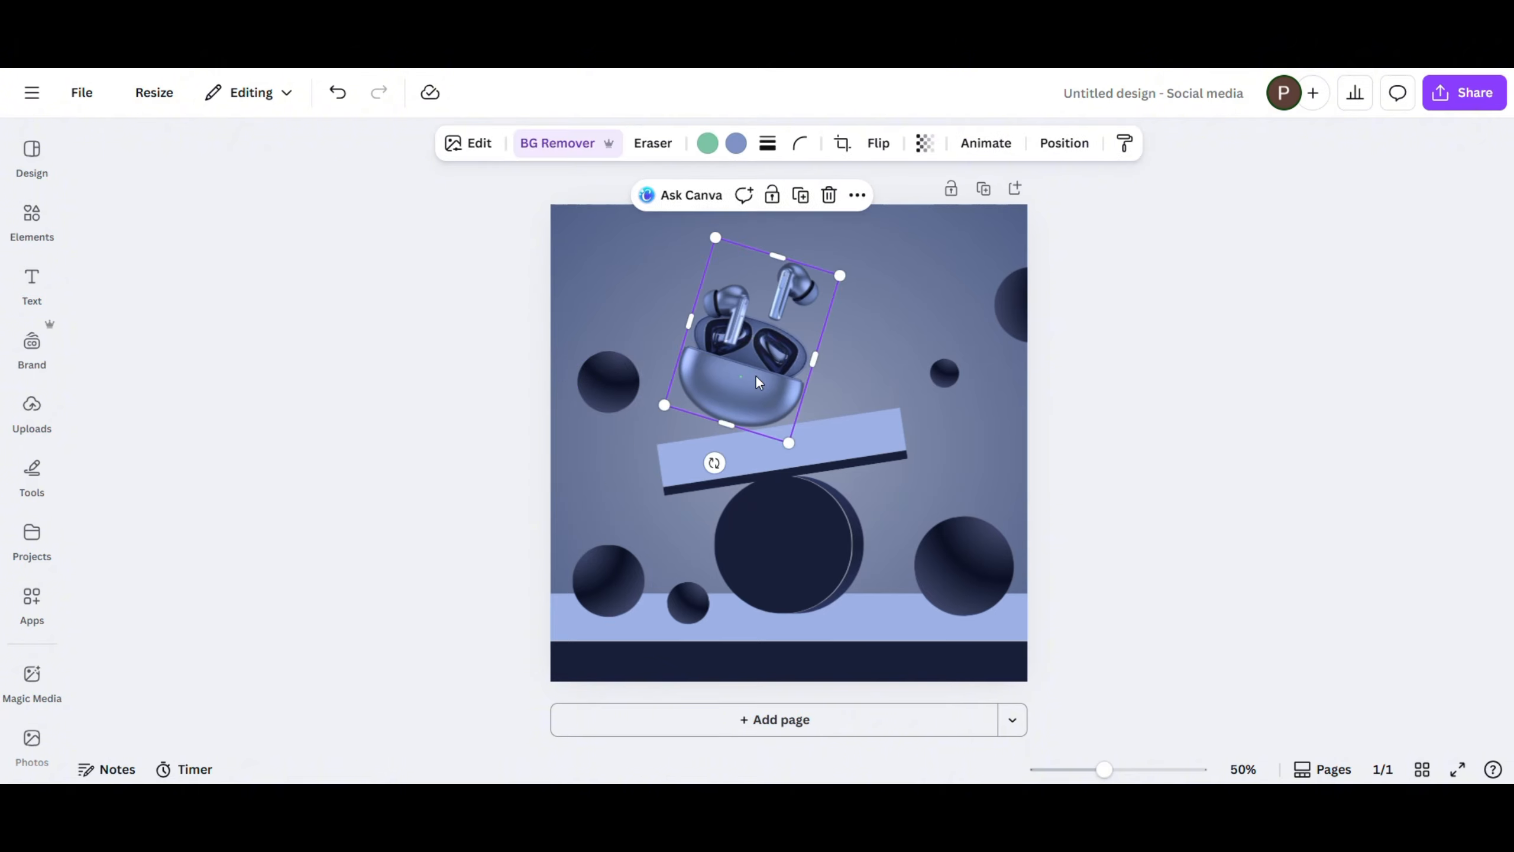
{"action": "left_click_drag", "start_coordinate": [716, 459], "coordinate": [701, 457]}
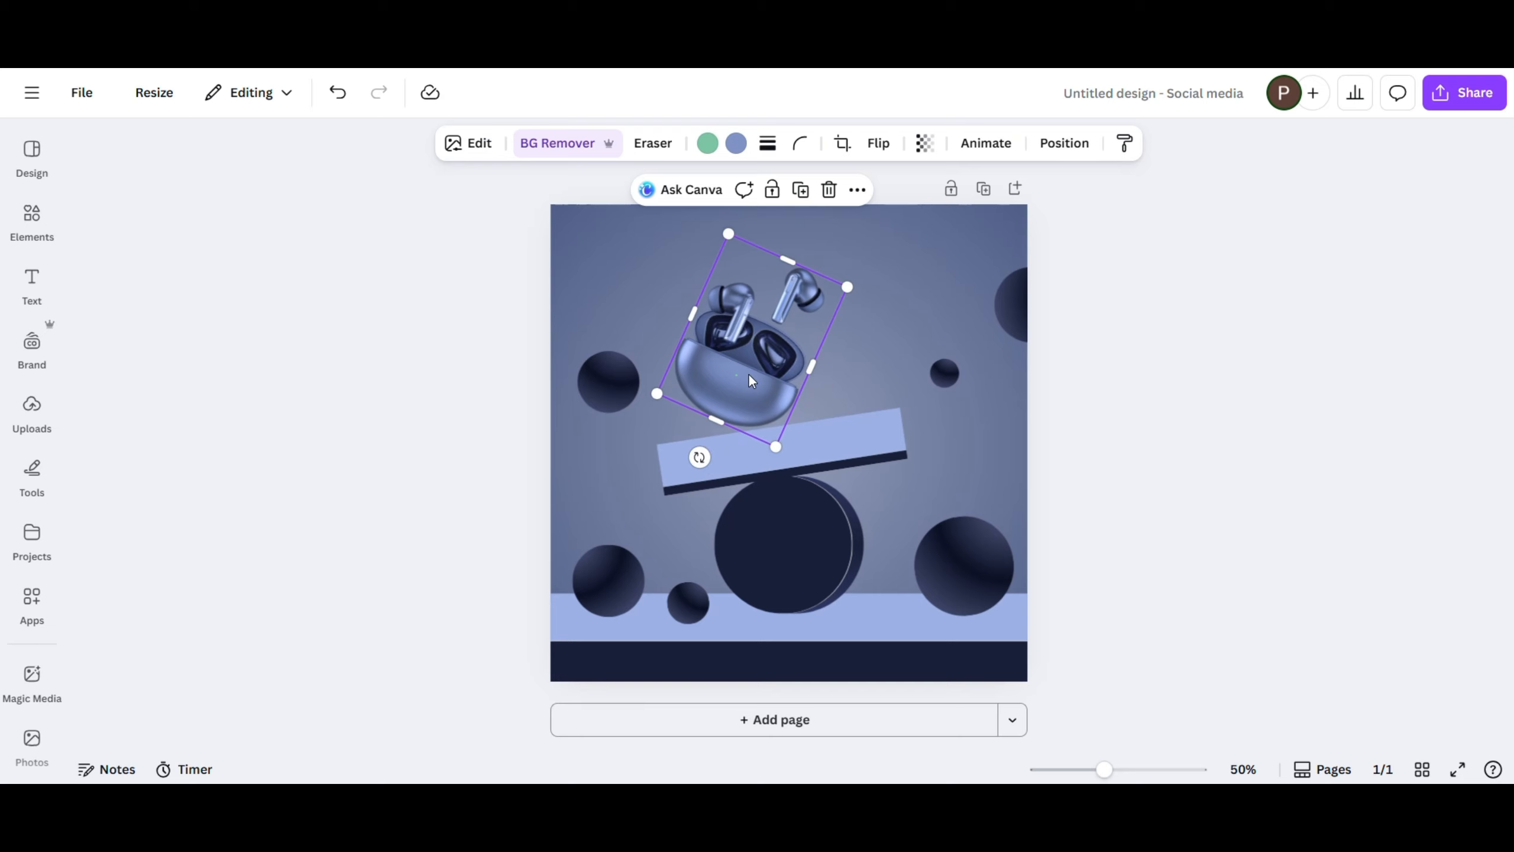
- Auto-adjust the colours of the earbuds image and set the adjustment intensity to 24
{"action": "left_click", "coordinate": [468, 143]}
{"action": "left_click", "coordinate": [320, 301]}
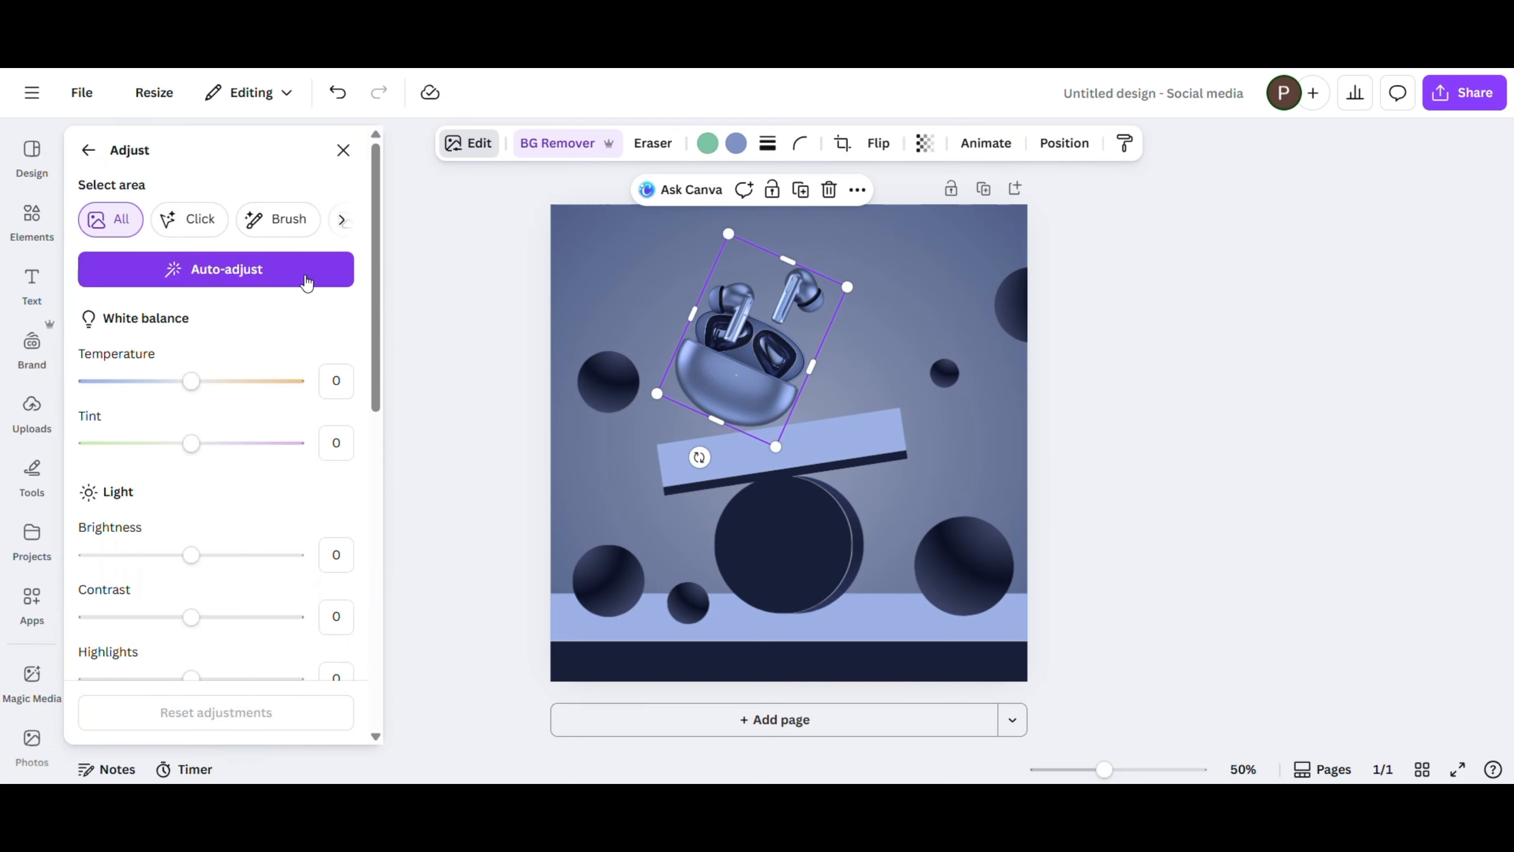
{"action": "left_click", "coordinate": [306, 276]}
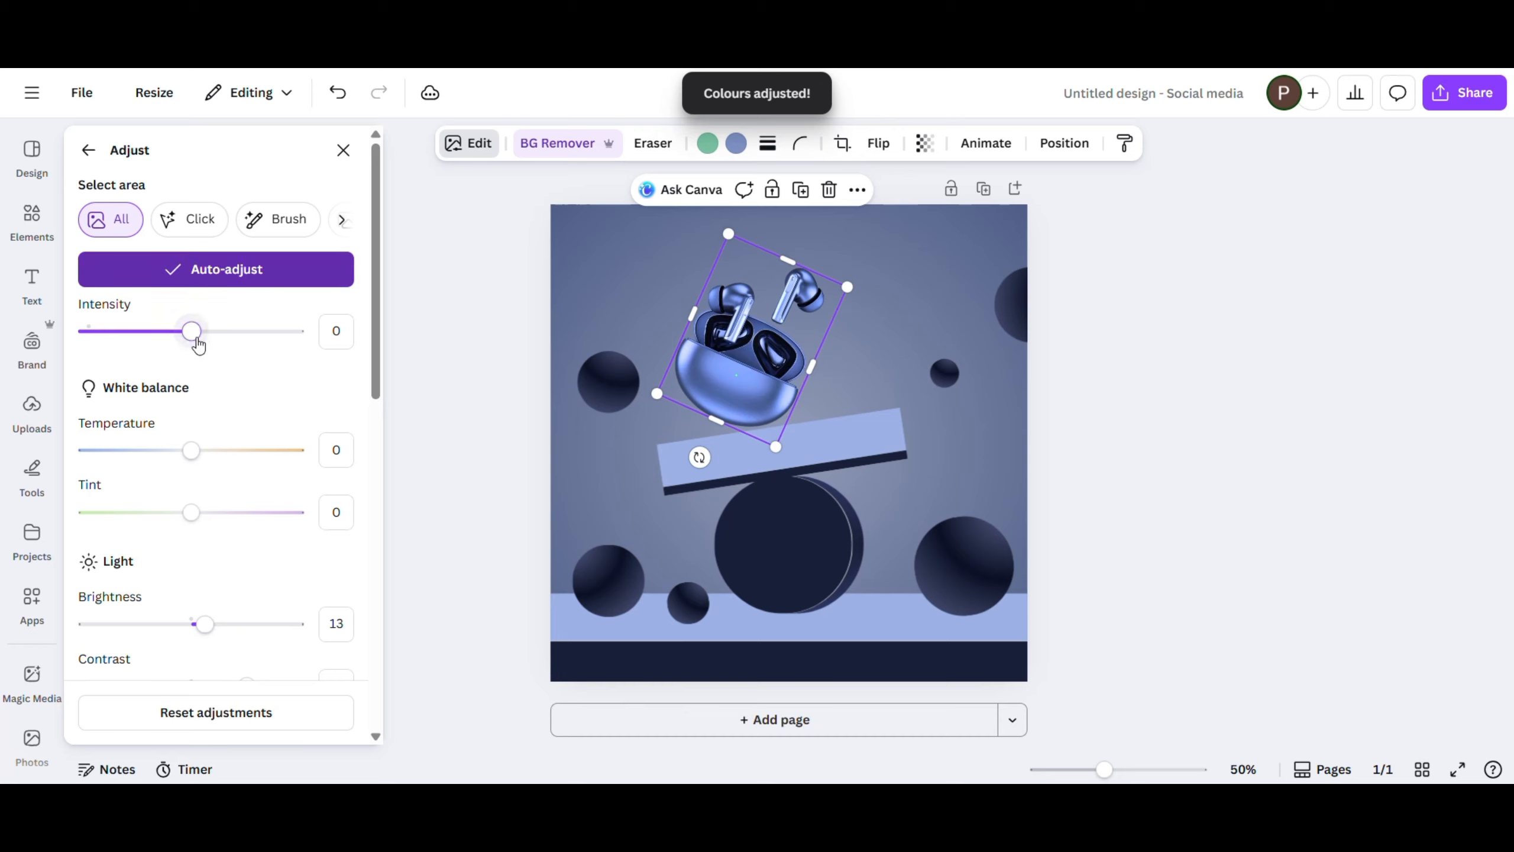
{"action": "left_click_drag", "start_coordinate": [193, 334], "coordinate": [218, 342]}
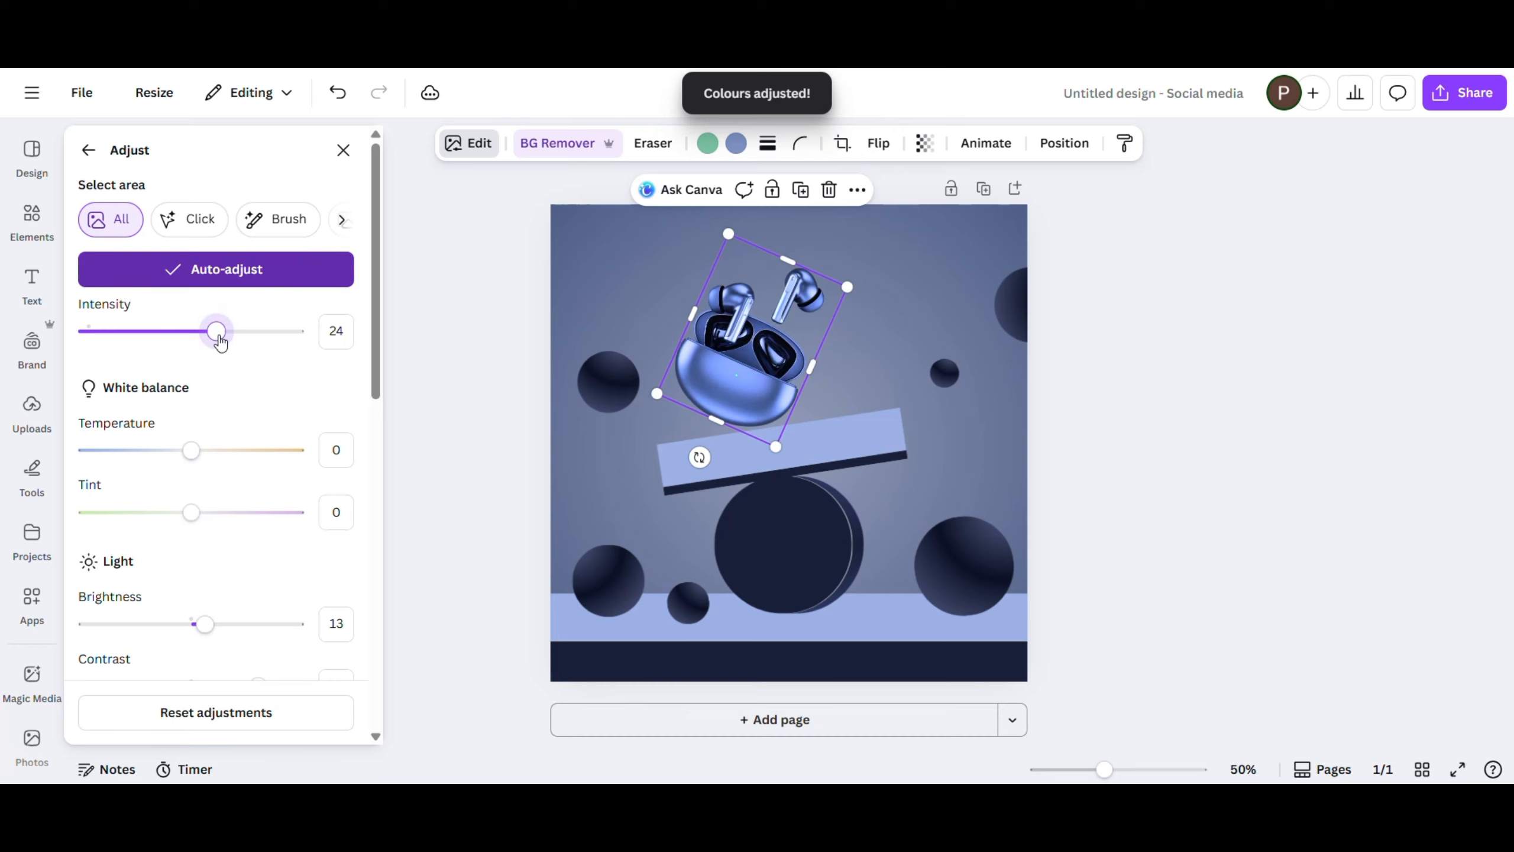
{"action": "left_click", "coordinate": [446, 300]}
- Search the elements for "white glow" graphics and add the first soft white glow to the page
{"action": "left_click_drag", "start_coordinate": [131, 164], "coordinate": [112, 162]}
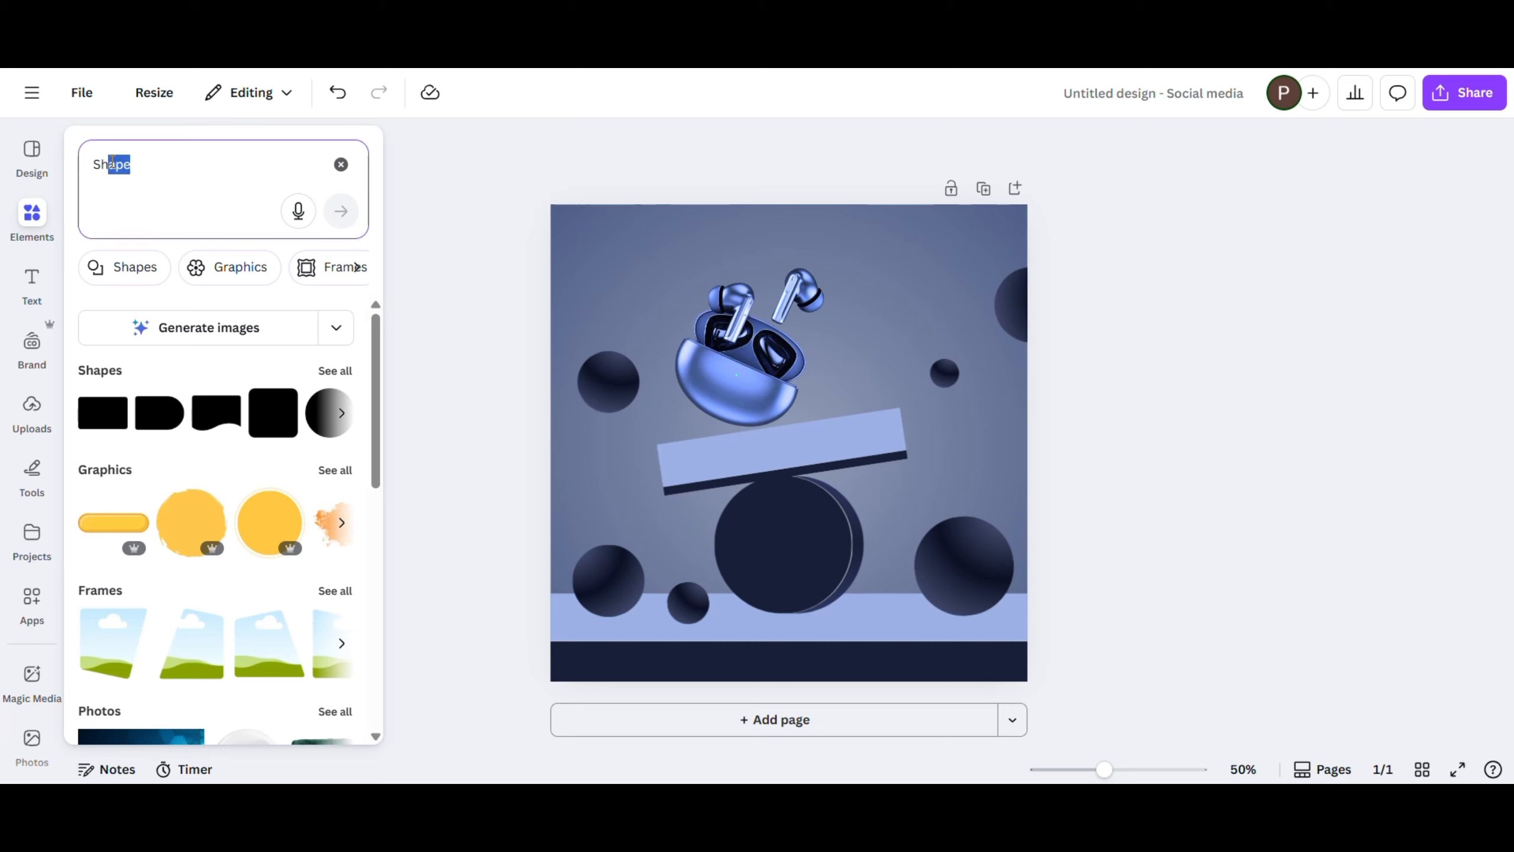
{"action": "left_click", "coordinate": [341, 164]}
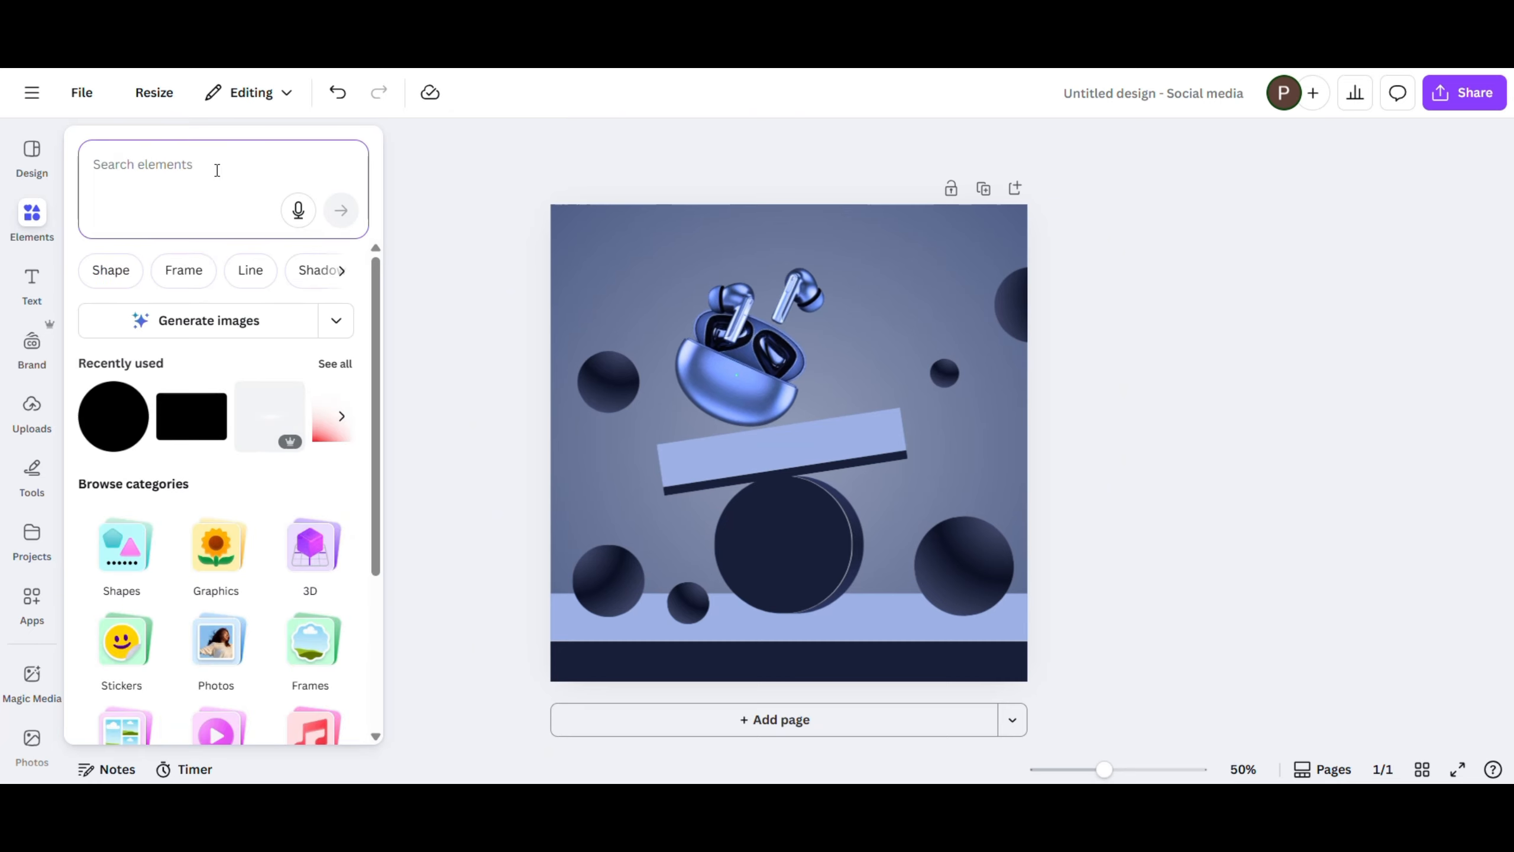
{"action": "type", "text": "white glow"}
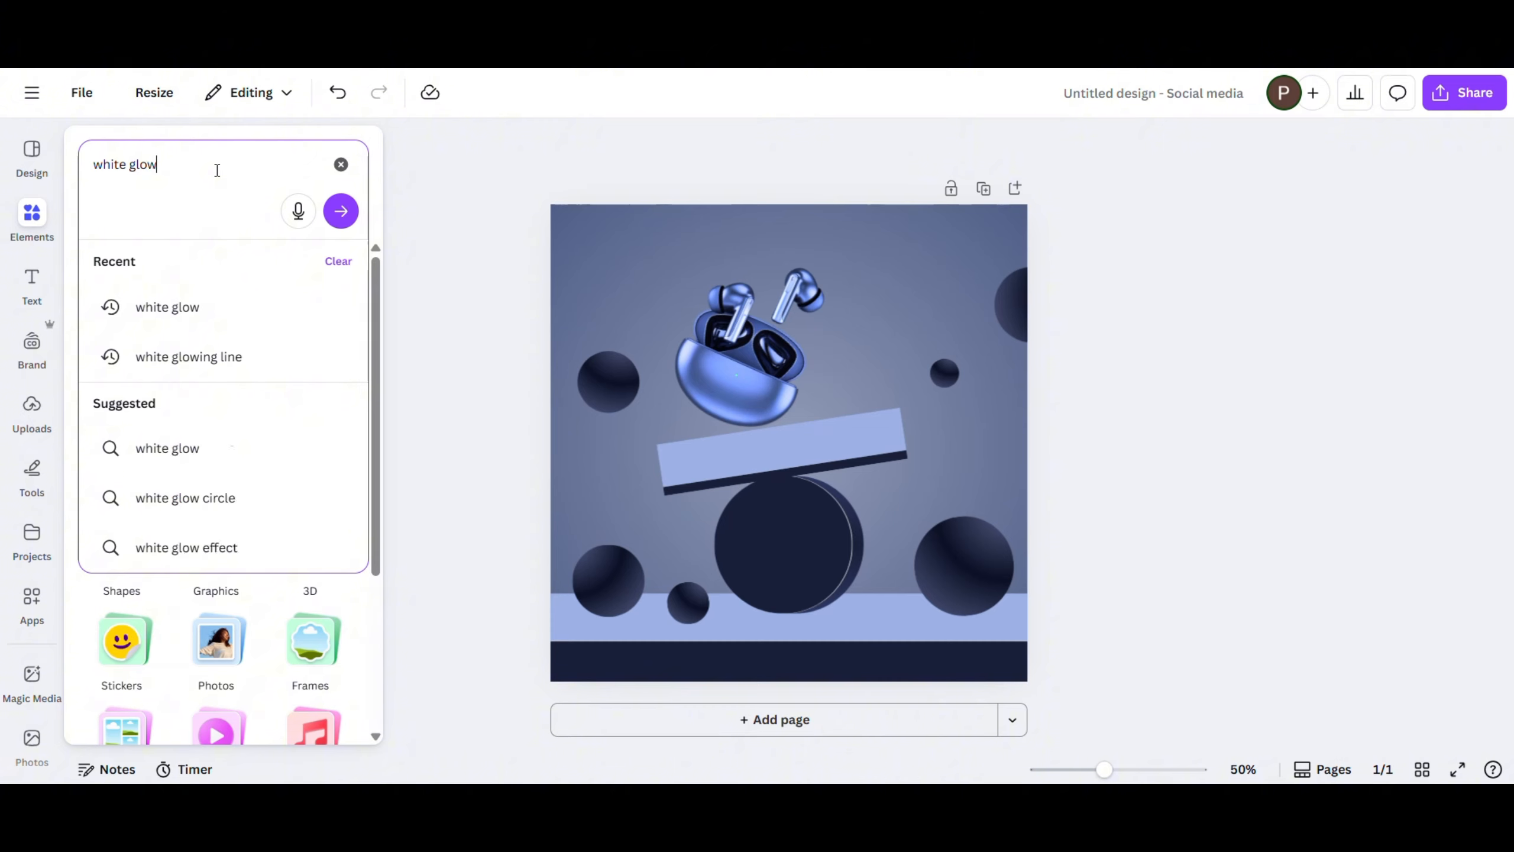
{"action": "key", "text": "Return"}
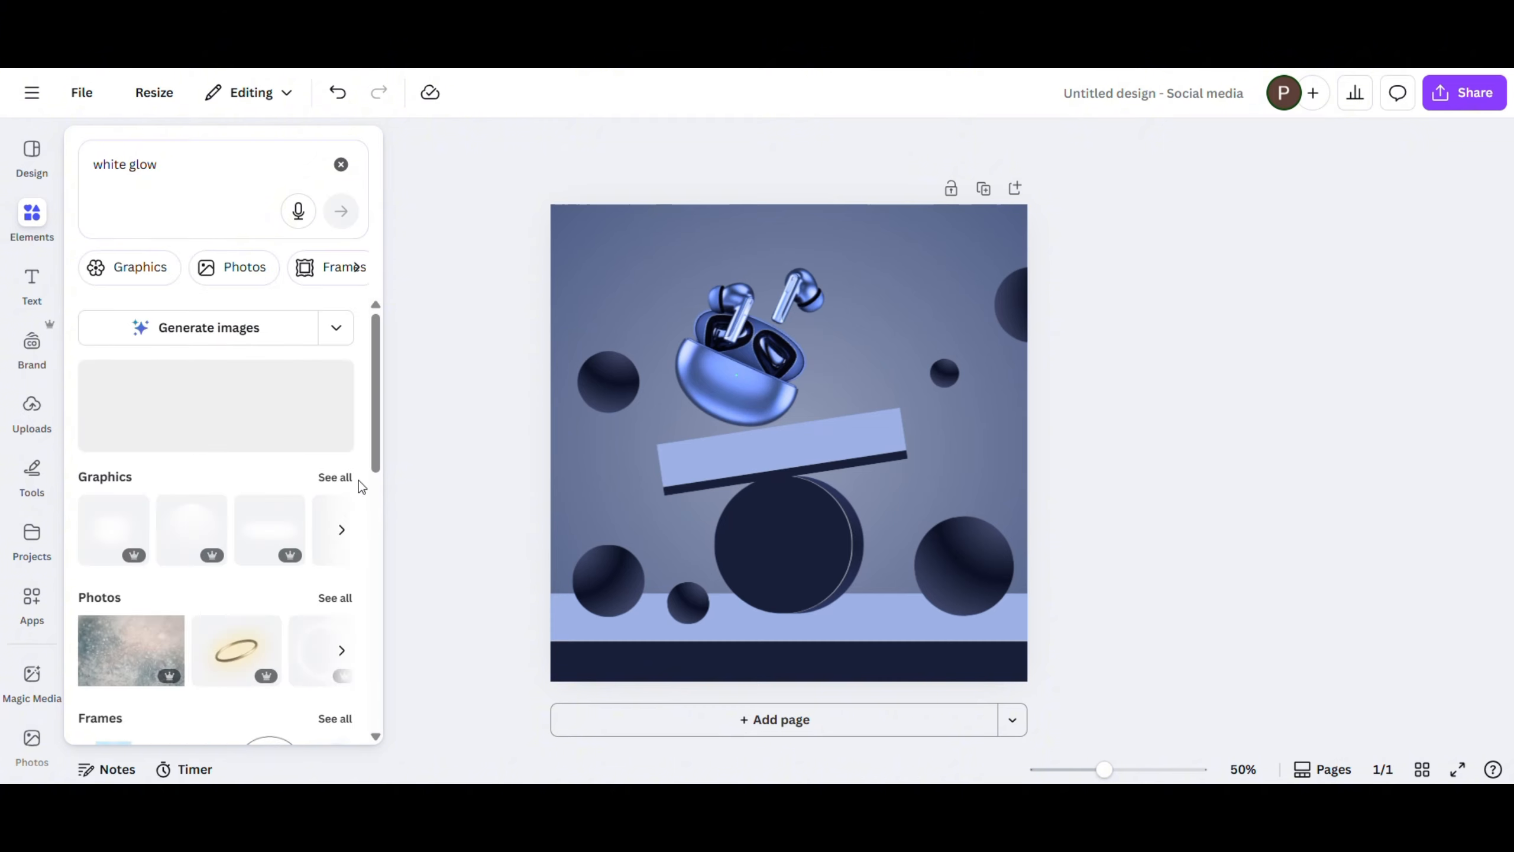
{"action": "left_click", "coordinate": [340, 478]}
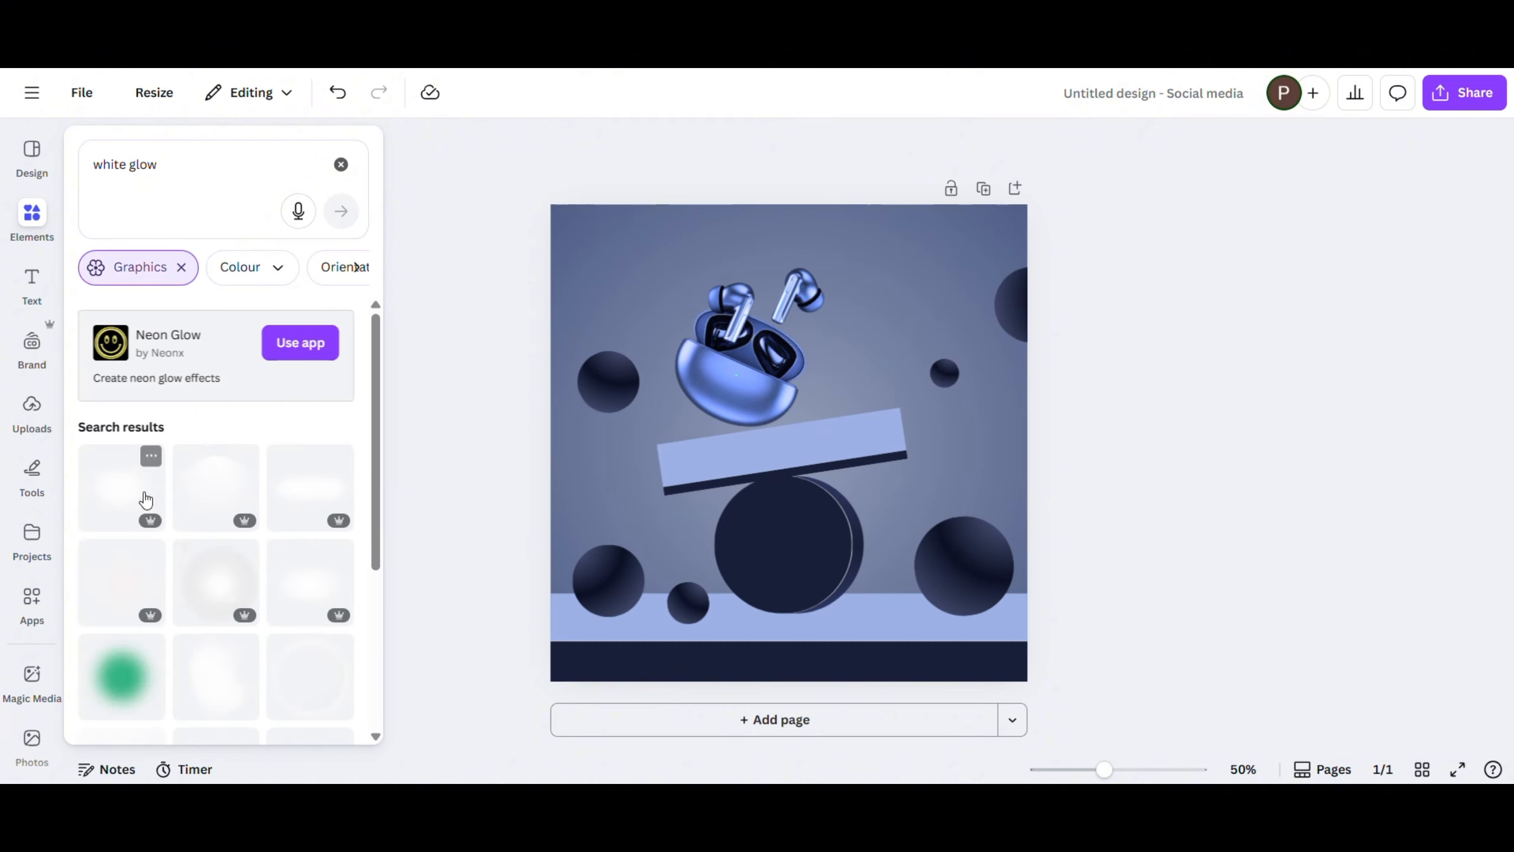
{"action": "left_click", "coordinate": [123, 503]}
- Send the white glow behind all the shapes and enlarge it to backlight the platform and earbuds
{"action": "left_click", "coordinate": [895, 275]}
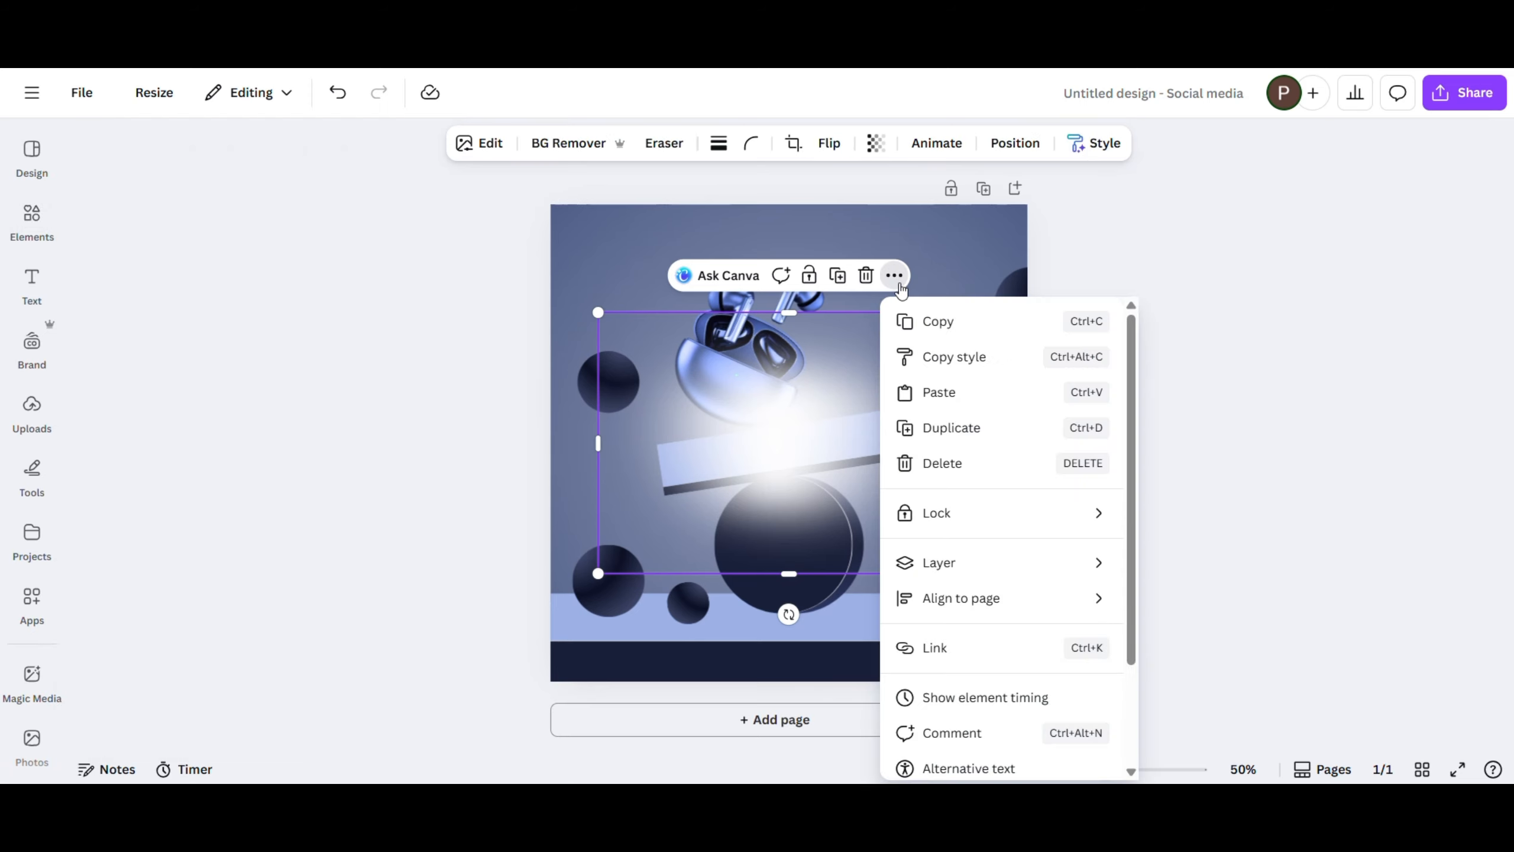
{"action": "mouse_move", "coordinate": [946, 567]}
{"action": "left_click", "coordinate": [1178, 668]}
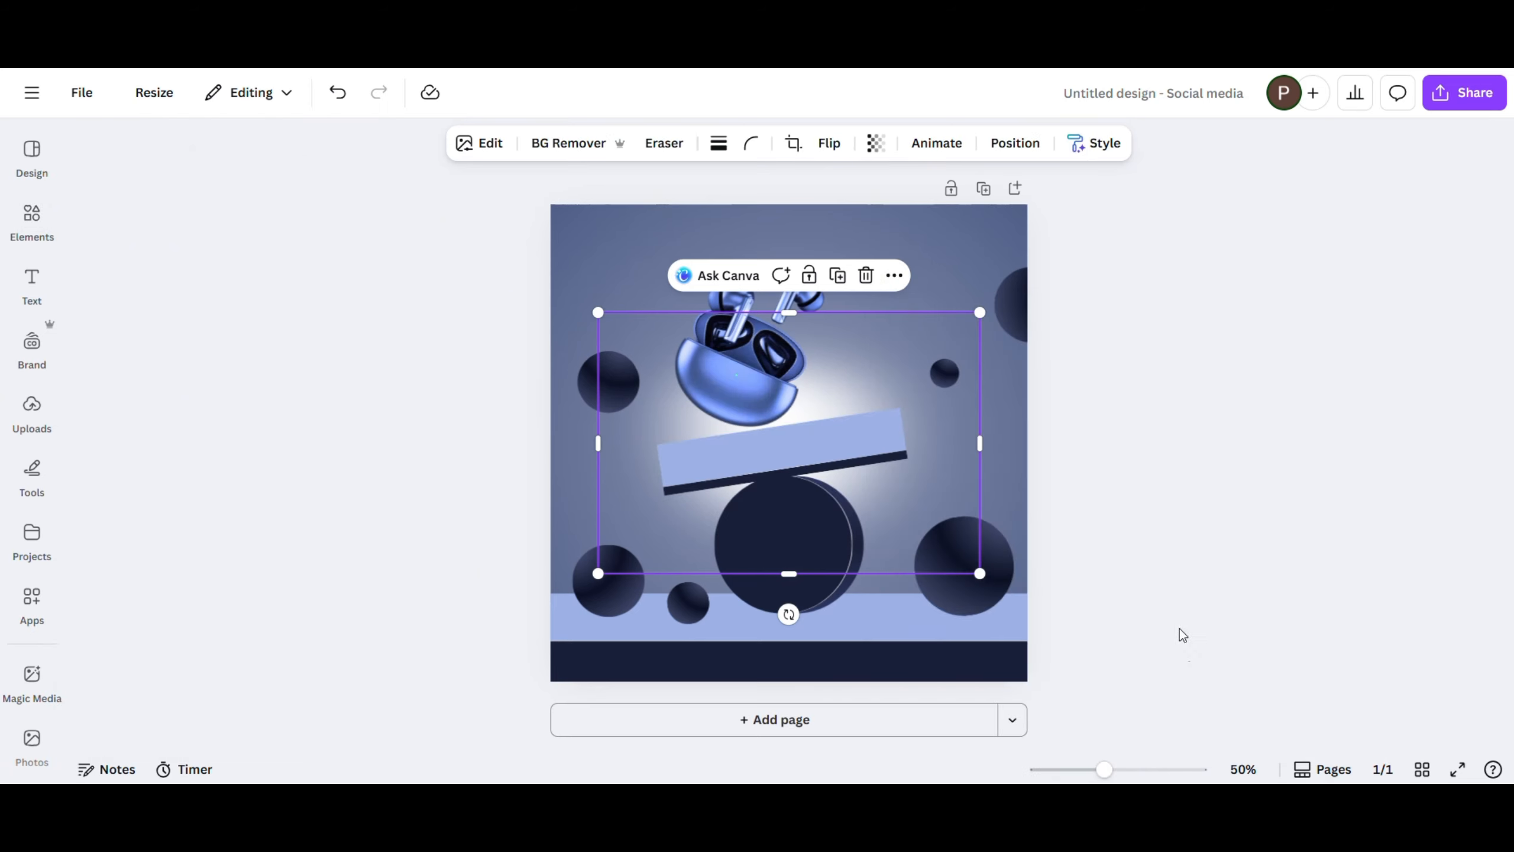
{"action": "left_click_drag", "start_coordinate": [598, 311], "coordinate": [558, 285]}
{"action": "left_click_drag", "start_coordinate": [977, 283], "coordinate": [1000, 271]}
{"action": "left_click_drag", "start_coordinate": [920, 304], "coordinate": [947, 324]}
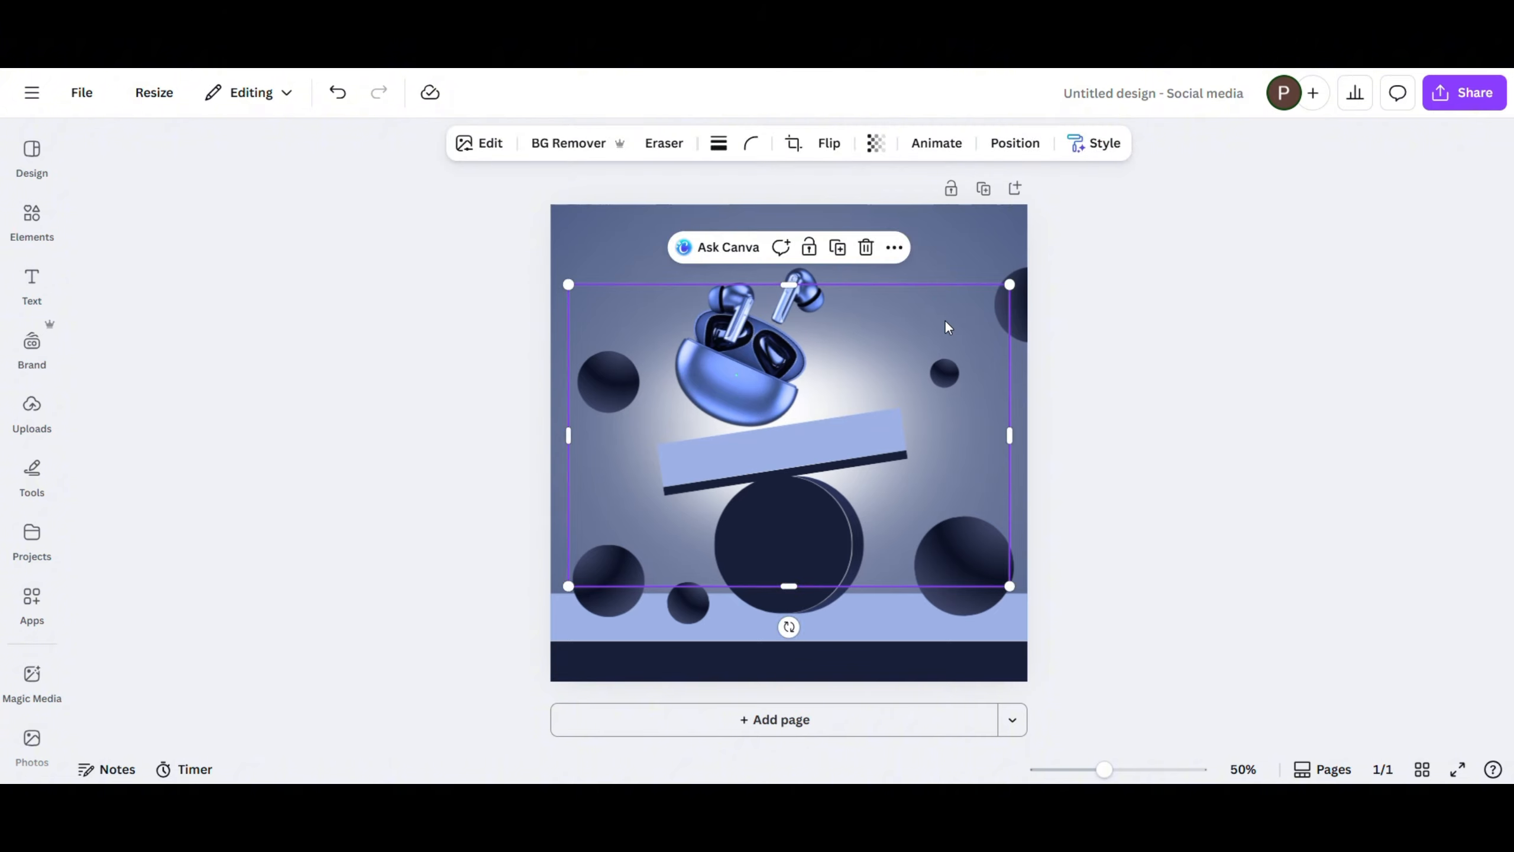
- Set the white glow's transparency value to about 53
{"action": "left_click", "coordinate": [875, 143]}
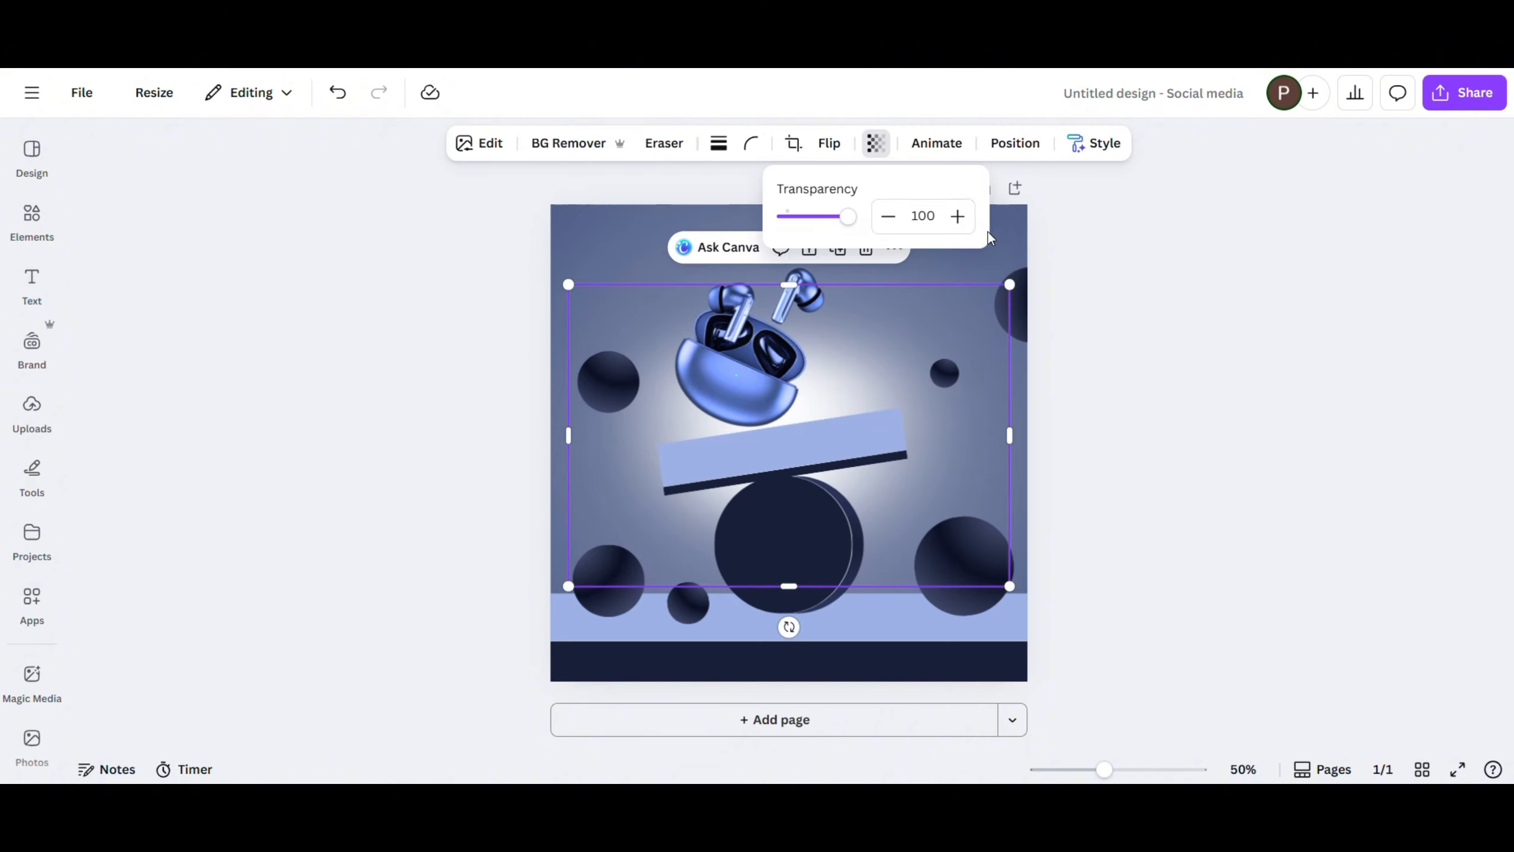
{"action": "left_click_drag", "start_coordinate": [849, 218], "coordinate": [820, 225]}
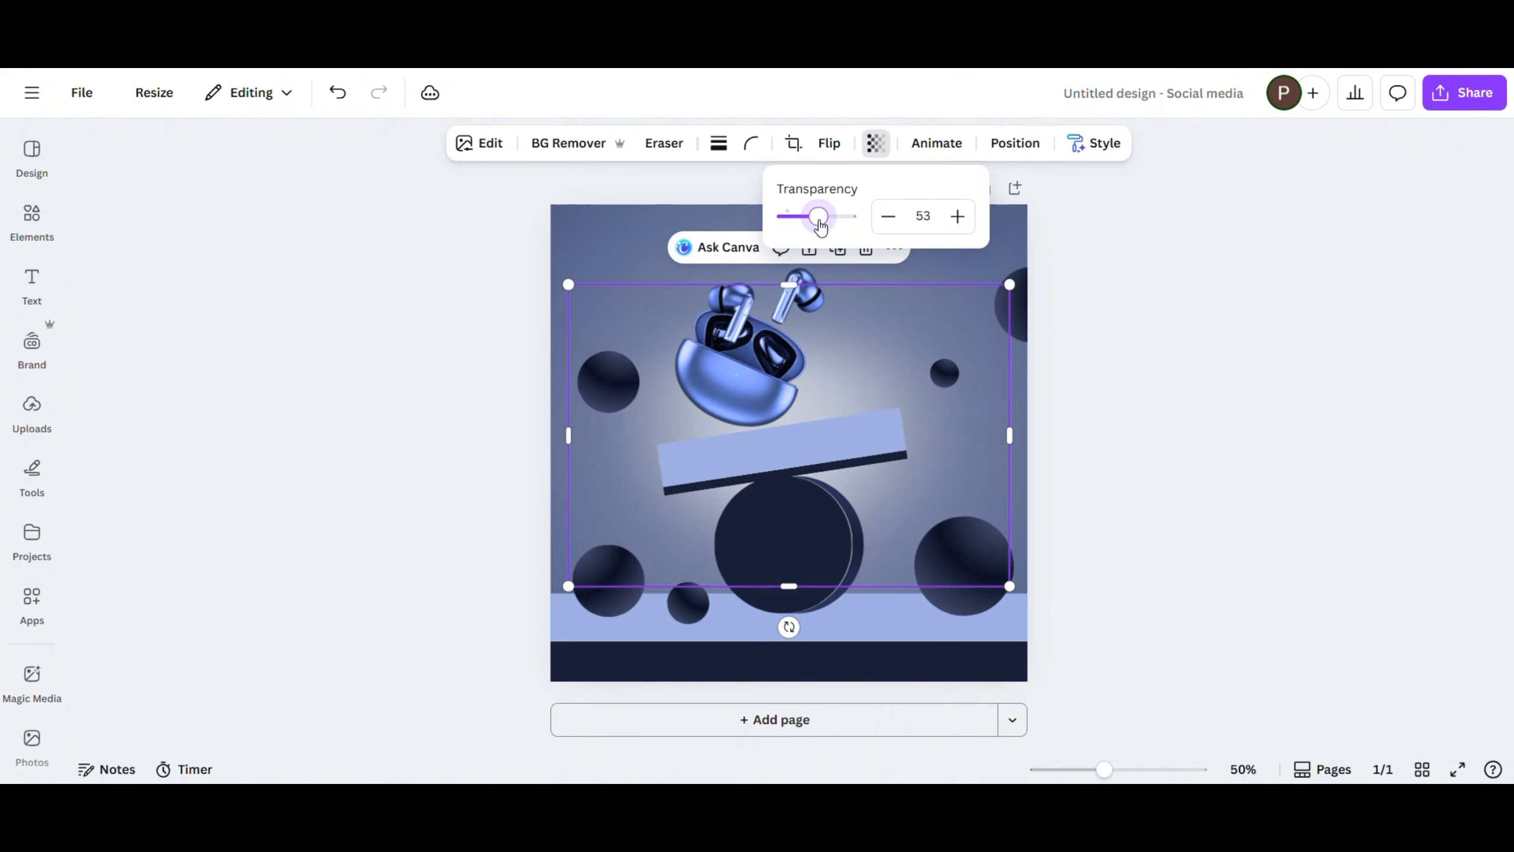
{"action": "left_click", "coordinate": [880, 225]}
{"action": "left_click", "coordinate": [1216, 489]}
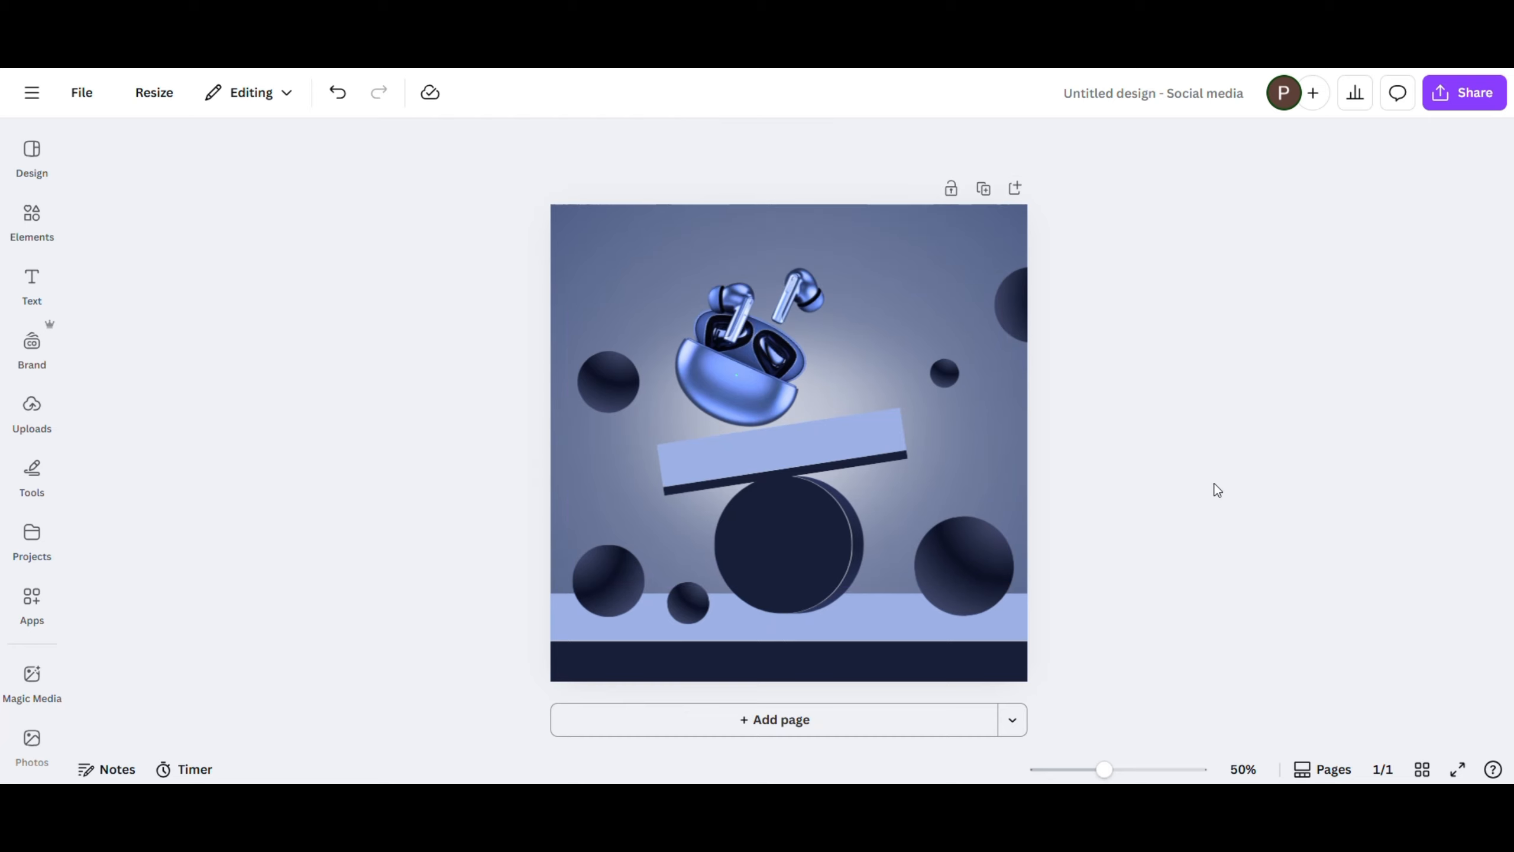
- Search the elements for "white light rays" and show all matching graphics
{"action": "left_click", "coordinate": [31, 218]}
{"action": "left_click", "coordinate": [140, 167]}
{"action": "type", "text": "w"}
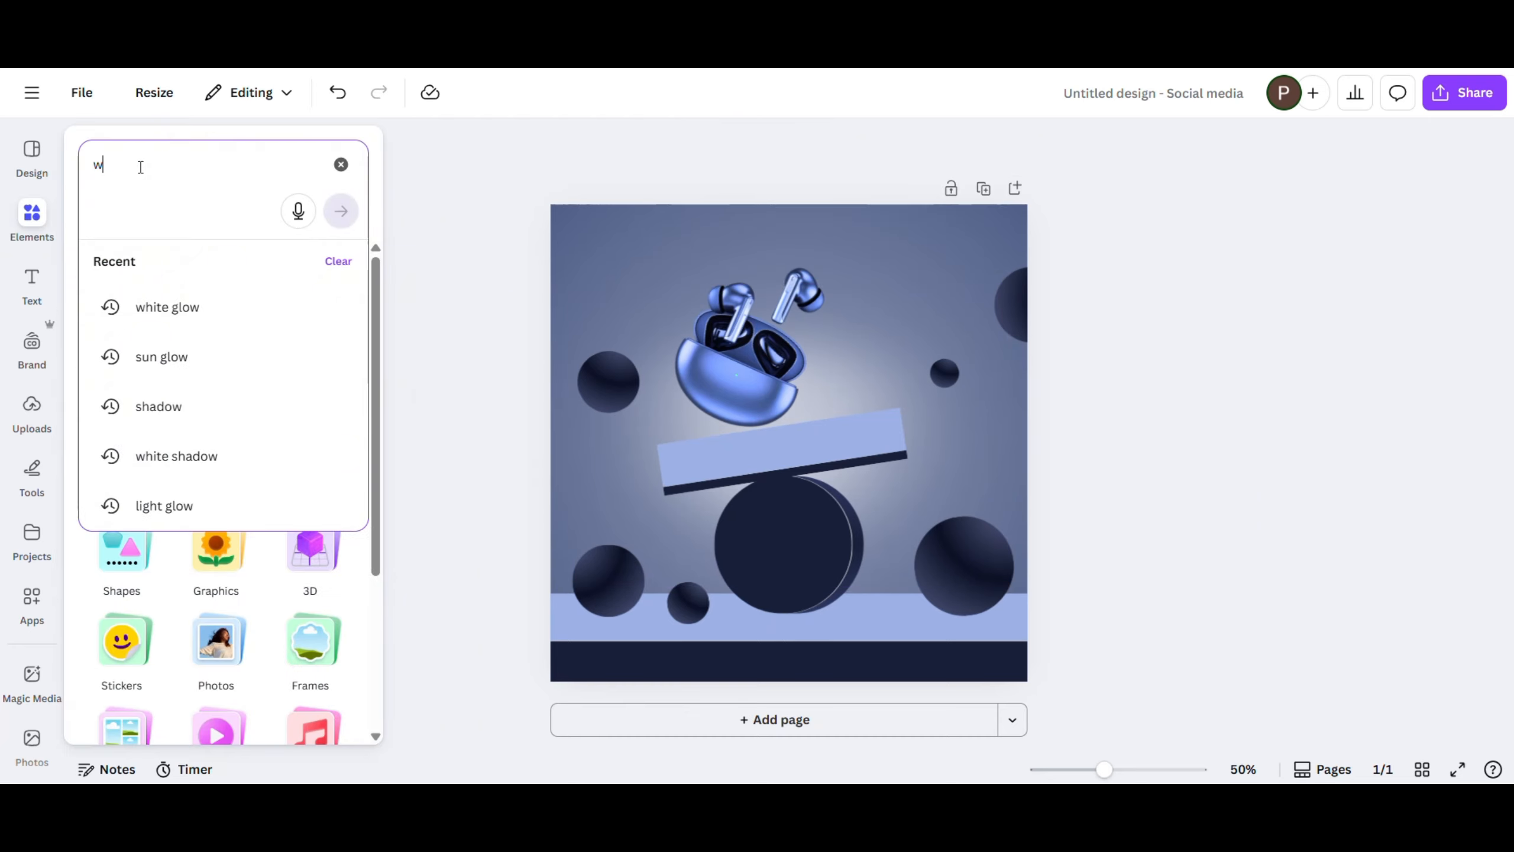
{"action": "type", "text": "hite light"}
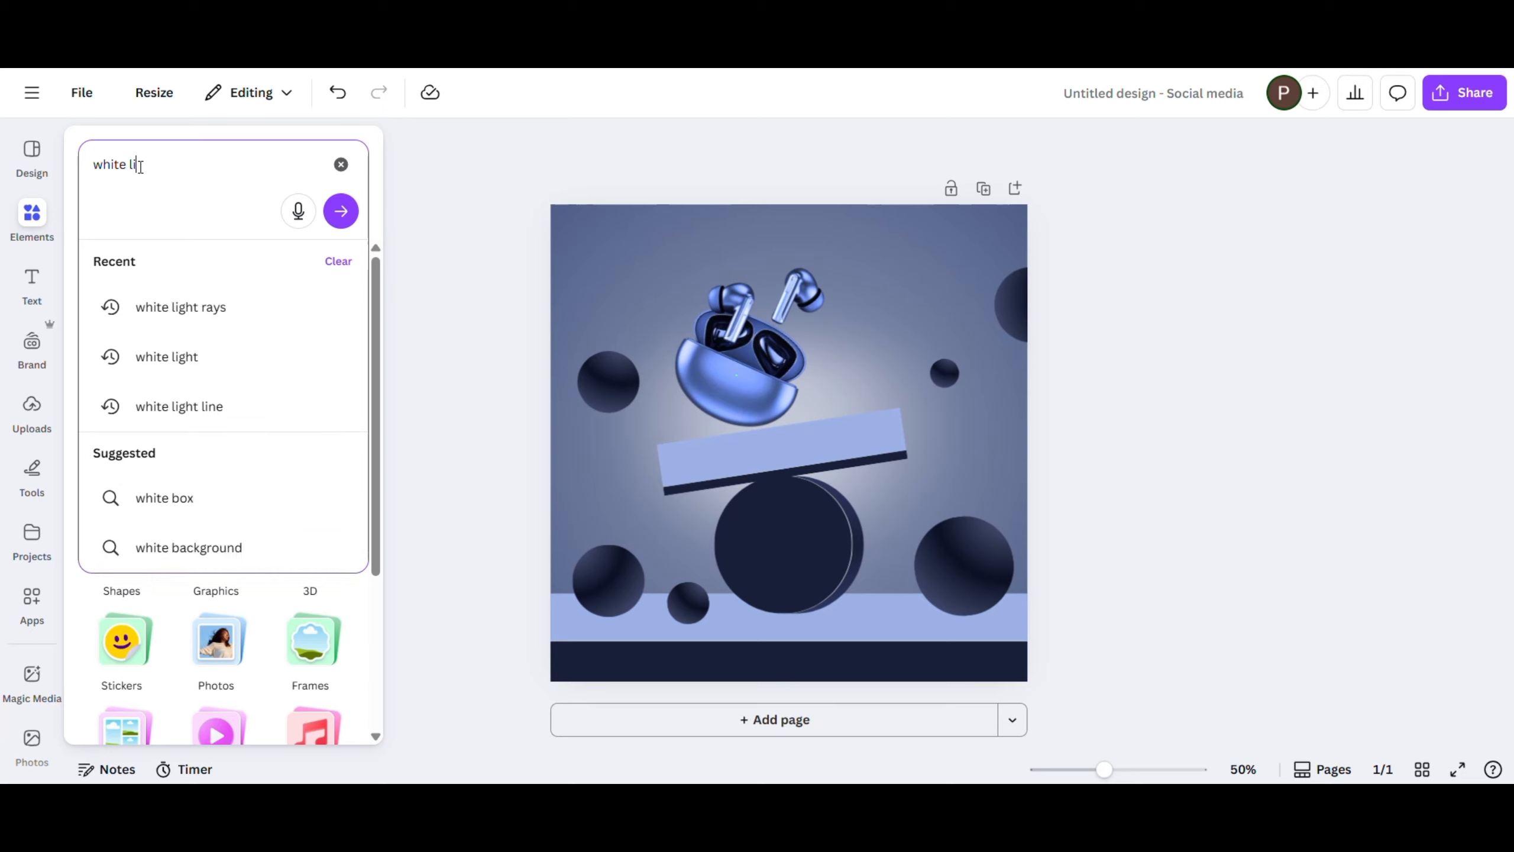
{"action": "left_click", "coordinate": [179, 305]}
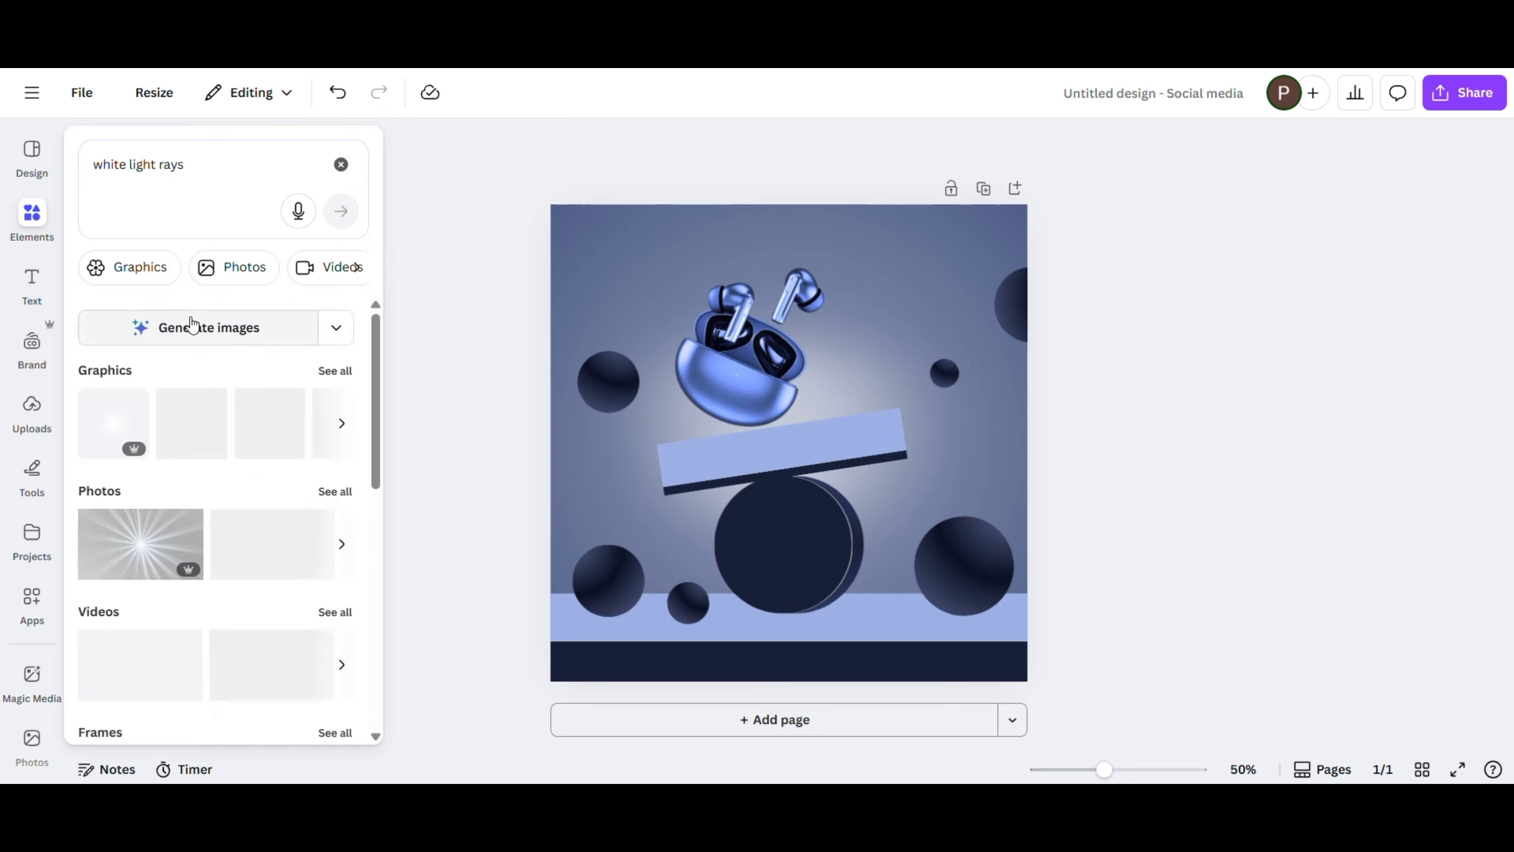
{"action": "left_click", "coordinate": [325, 372]}
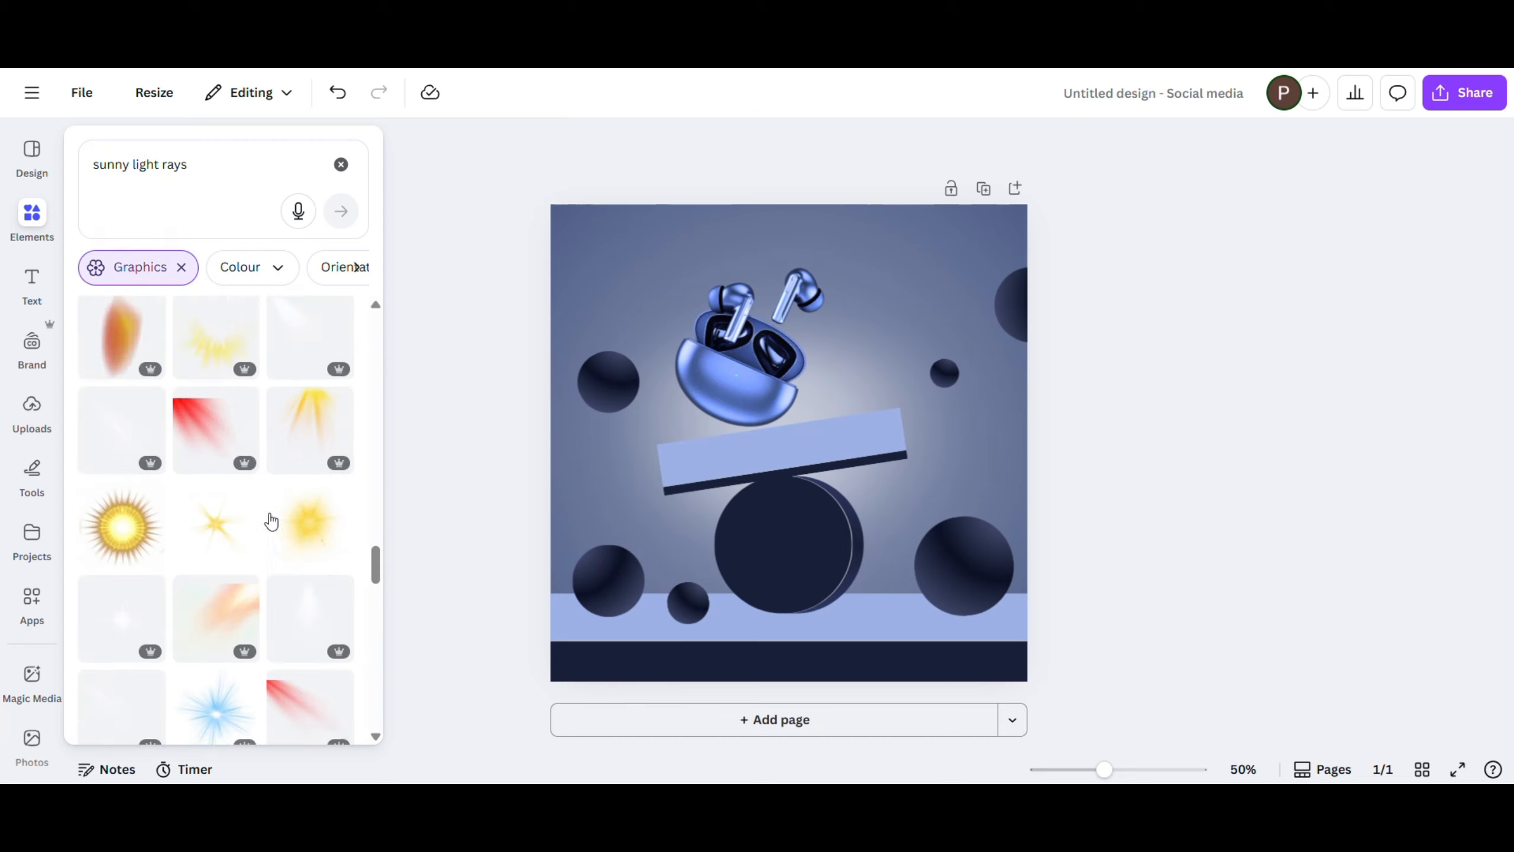
- Search the graphics for "sunny light rays" and add the white light beam that shines from an upper-left corner
{"action": "scroll", "coordinate": [269, 514], "scroll_direction": "down", "scroll_amount": 2}
{"action": "scroll", "coordinate": [270, 513], "scroll_direction": "down", "scroll_amount": 10}
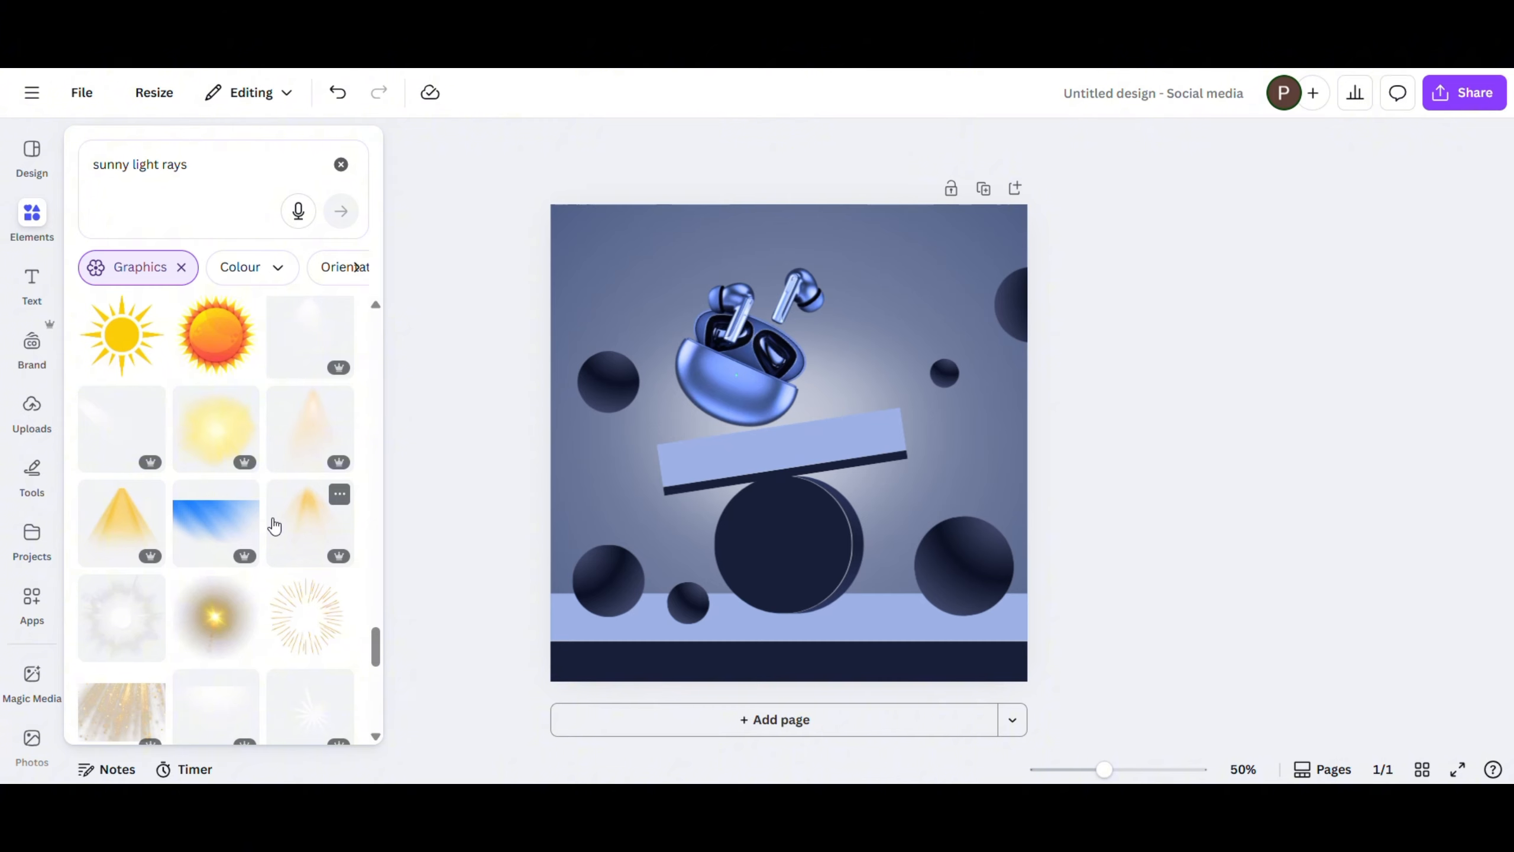
{"action": "scroll", "coordinate": [275, 526], "scroll_direction": "down", "scroll_amount": 10}
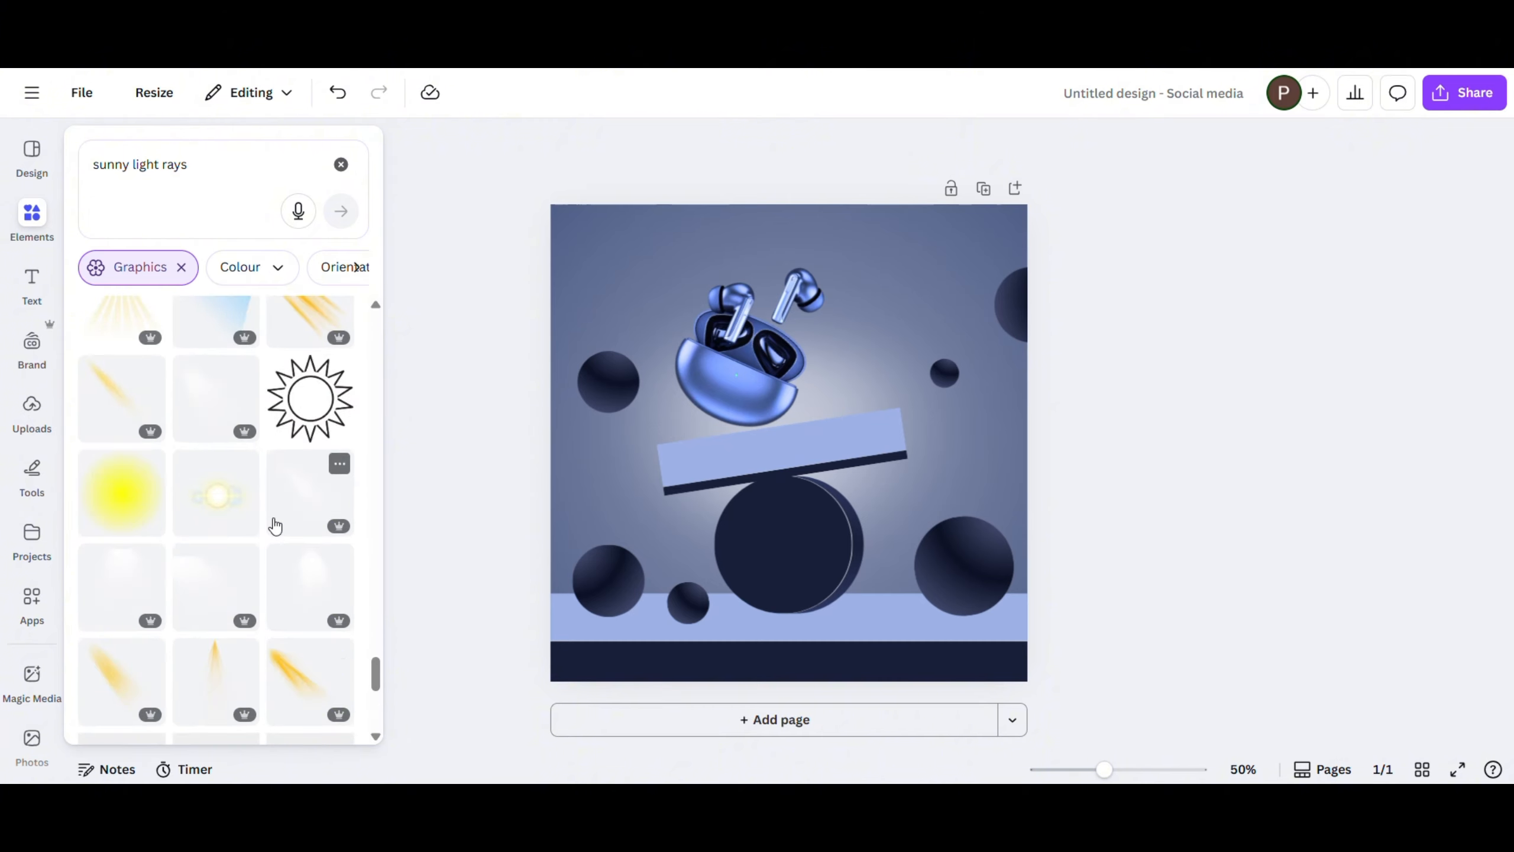
{"action": "scroll", "coordinate": [274, 526], "scroll_direction": "down", "scroll_amount": 3}
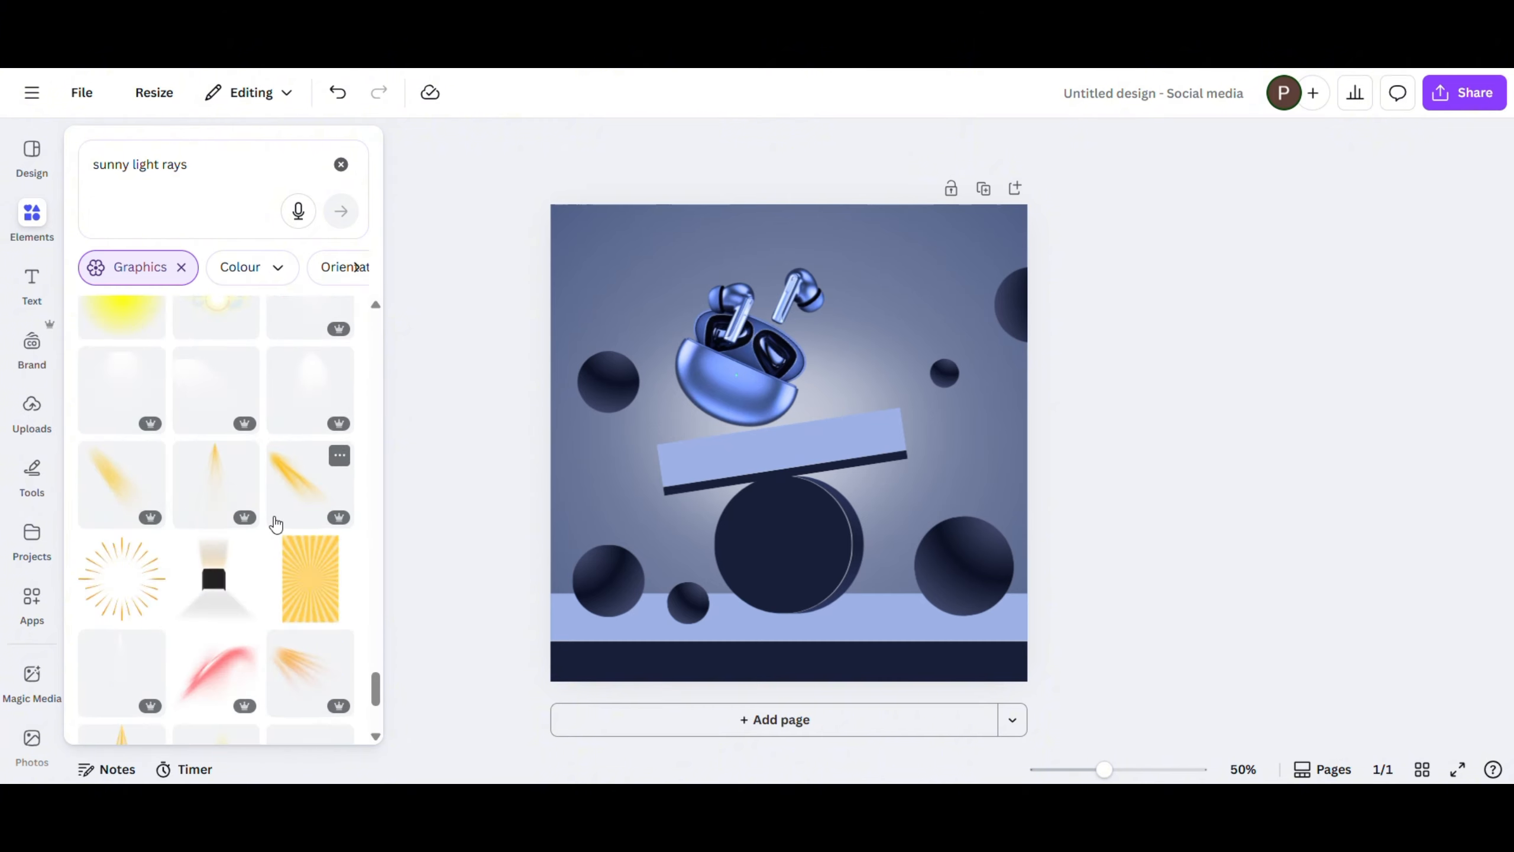
{"action": "left_click", "coordinate": [255, 427]}
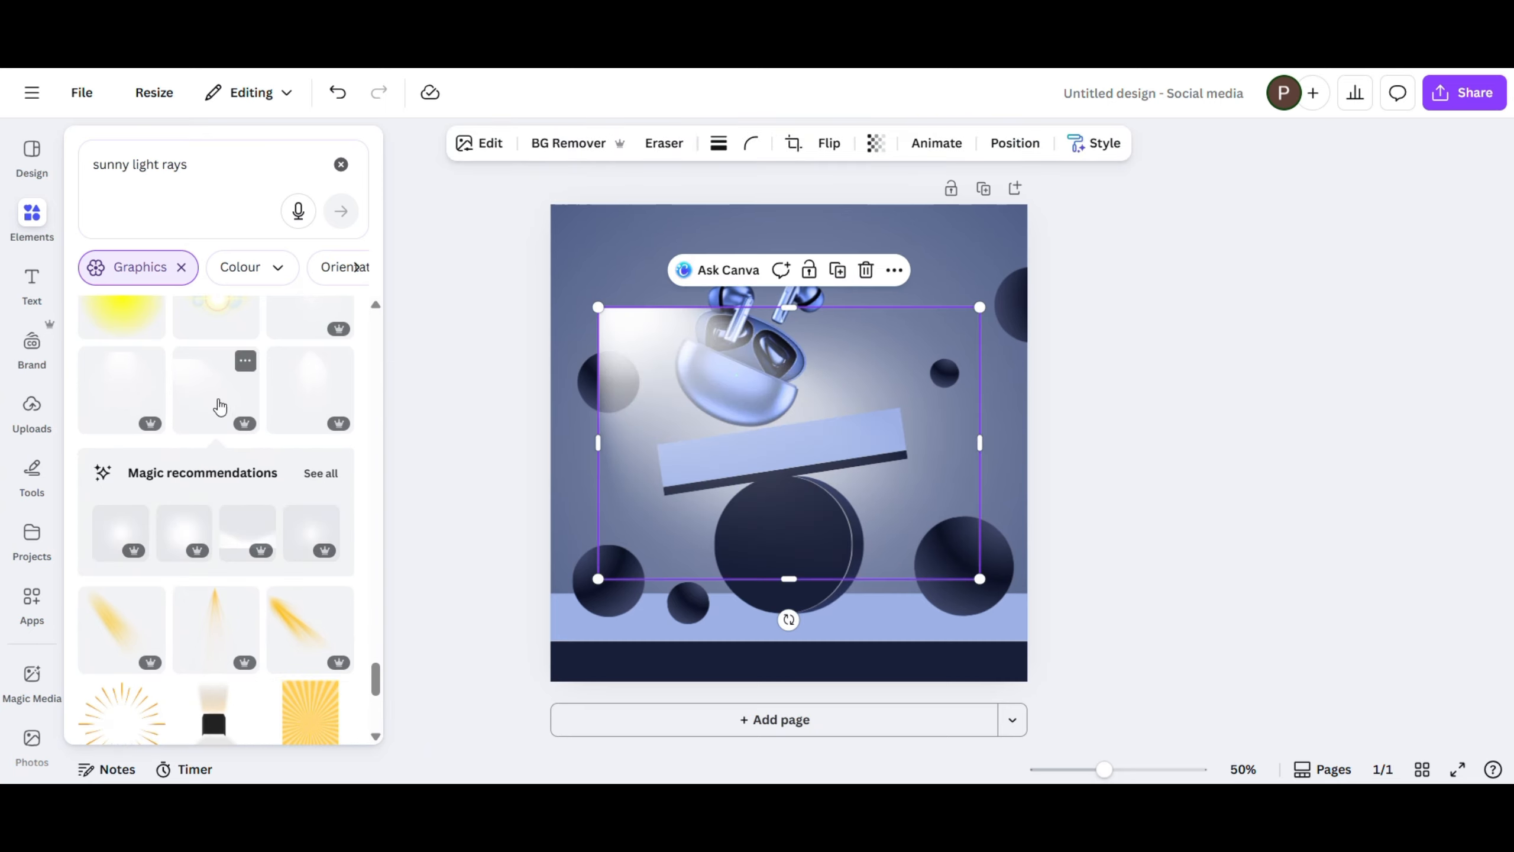
- Move the light beam to the page's upper-left corner and crop its overhanging left and top edges to the page border
{"action": "left_click_drag", "start_coordinate": [678, 418], "coordinate": [628, 311]}
{"action": "left_click_drag", "start_coordinate": [851, 384], "coordinate": [814, 360]}
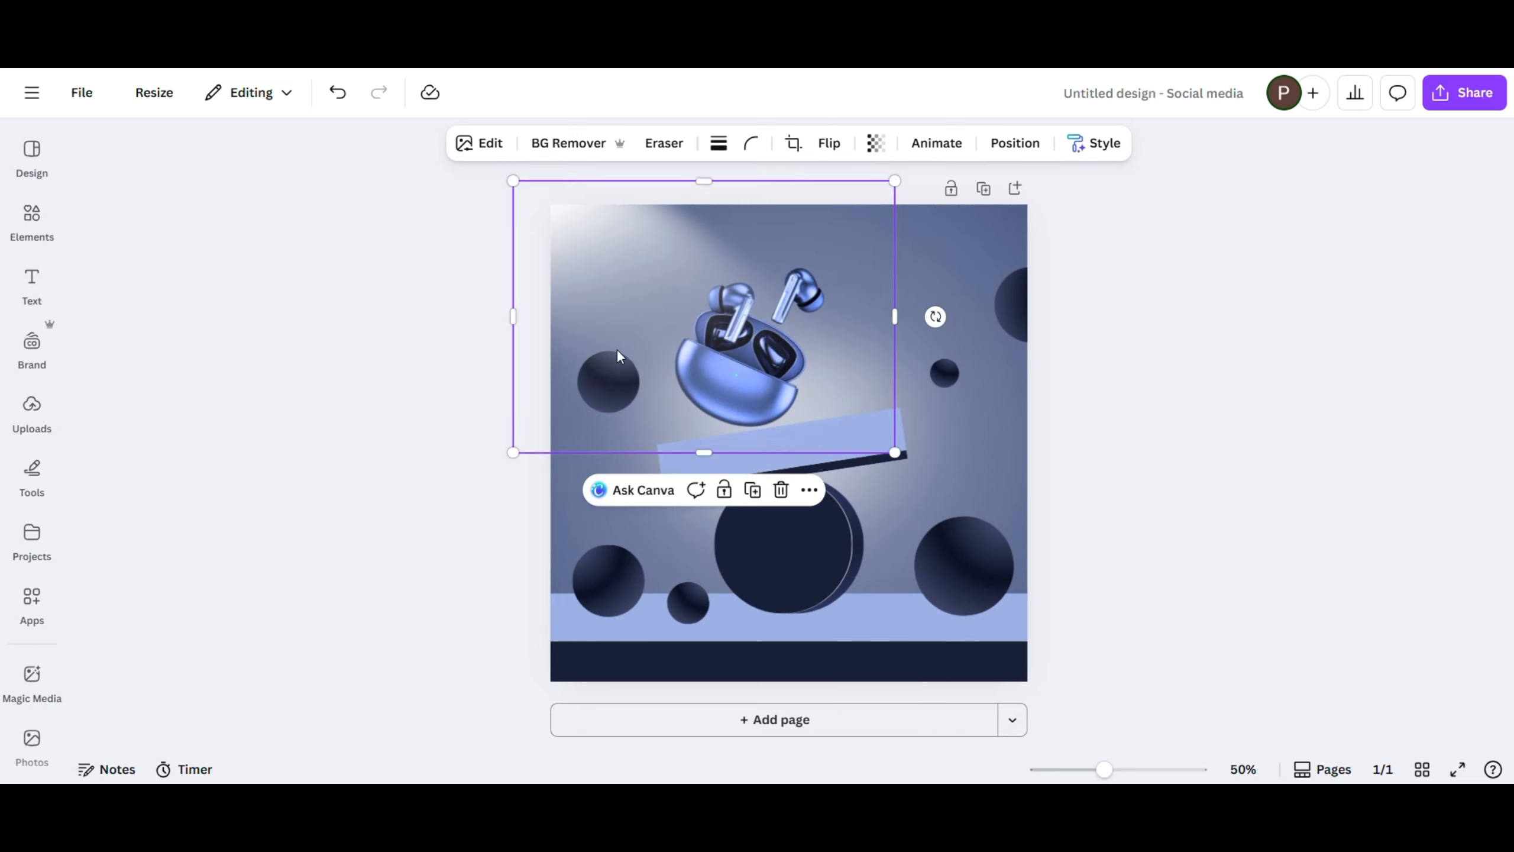
{"action": "left_click_drag", "start_coordinate": [616, 348], "coordinate": [631, 352]}
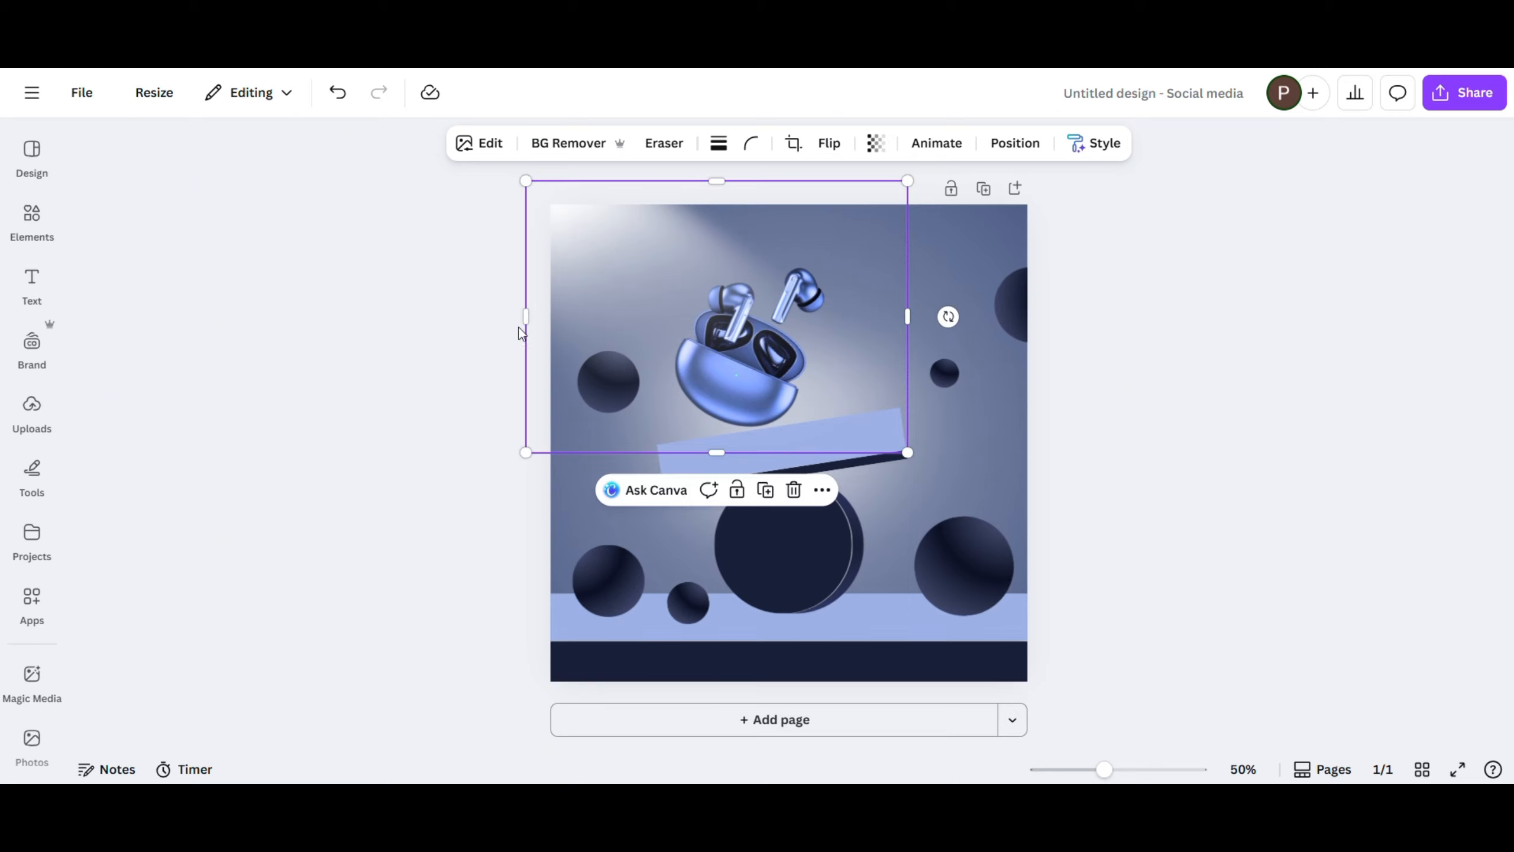
{"action": "left_click_drag", "start_coordinate": [521, 333], "coordinate": [544, 322]}
{"action": "left_click_drag", "start_coordinate": [729, 181], "coordinate": [748, 206]}
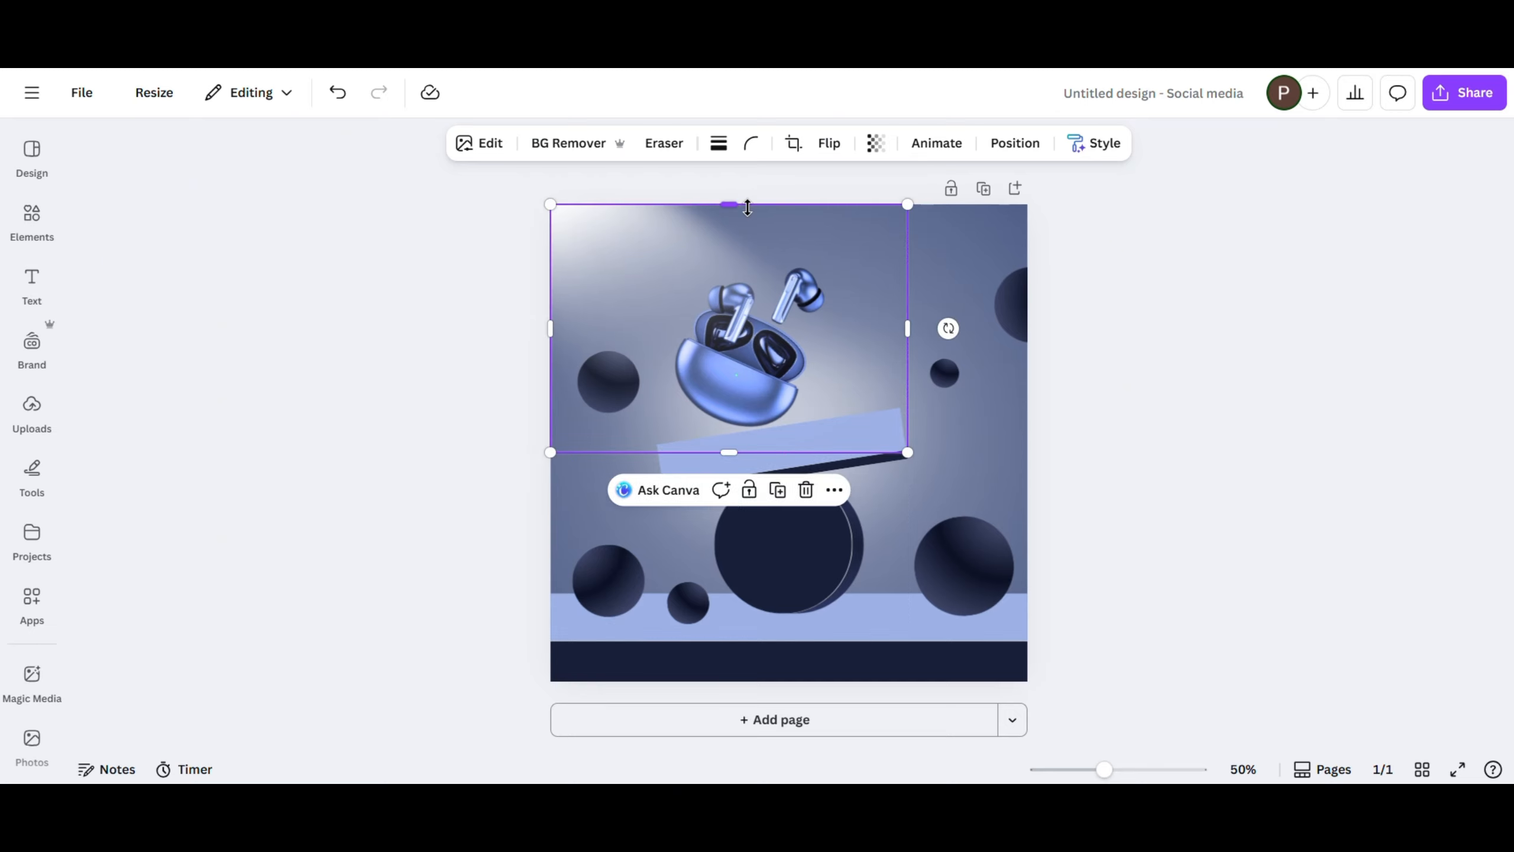
{"action": "left_click", "coordinate": [399, 279]}
- Search the graphics for "light rays" and add the white diagonal rays that shine down from an upper-left corner
{"action": "left_click", "coordinate": [45, 228]}
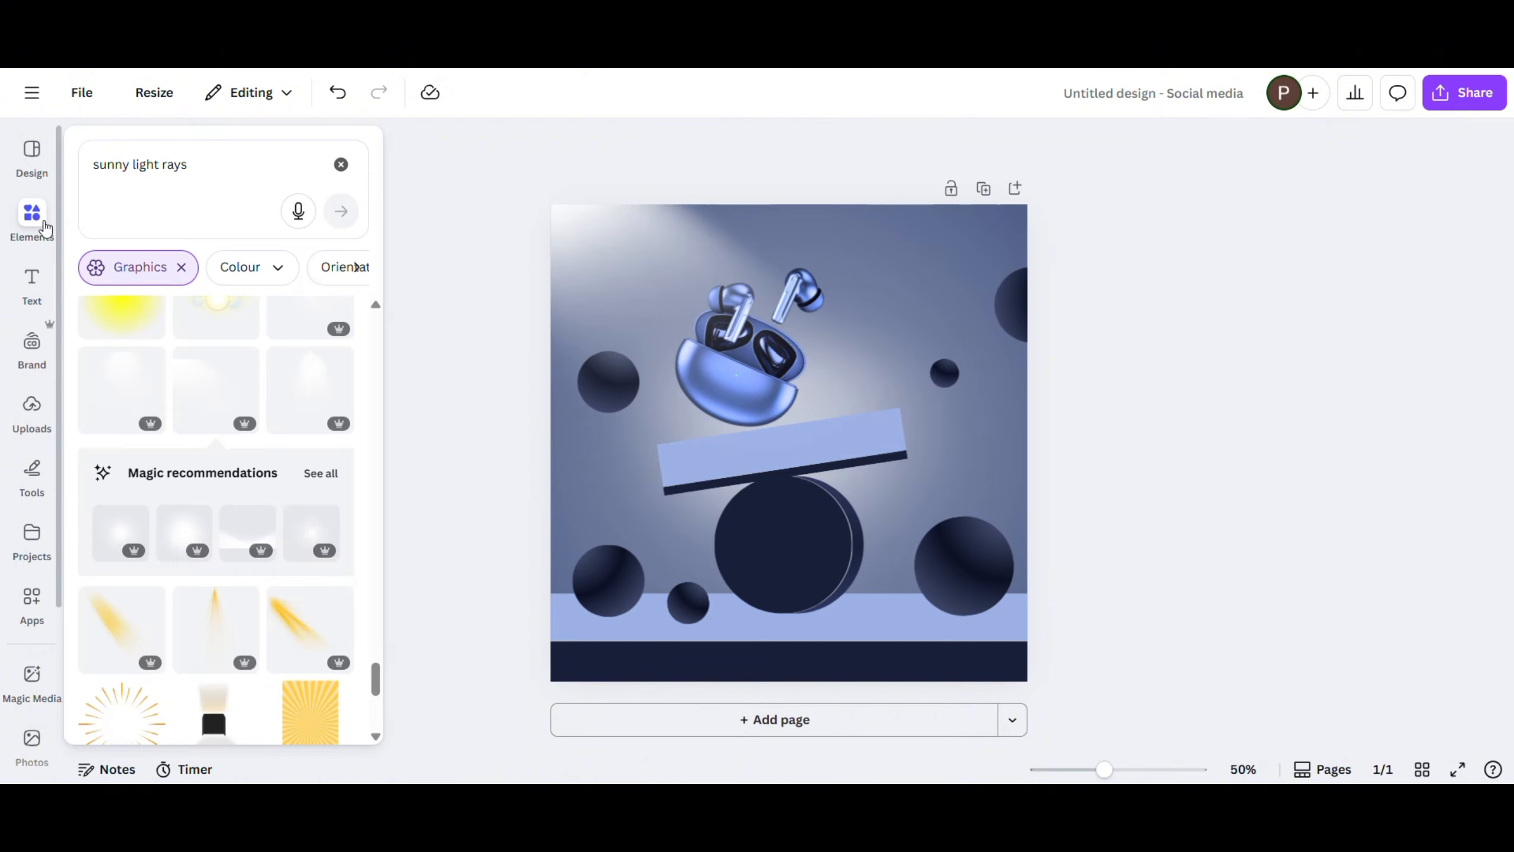
{"action": "left_click", "coordinate": [134, 165]}
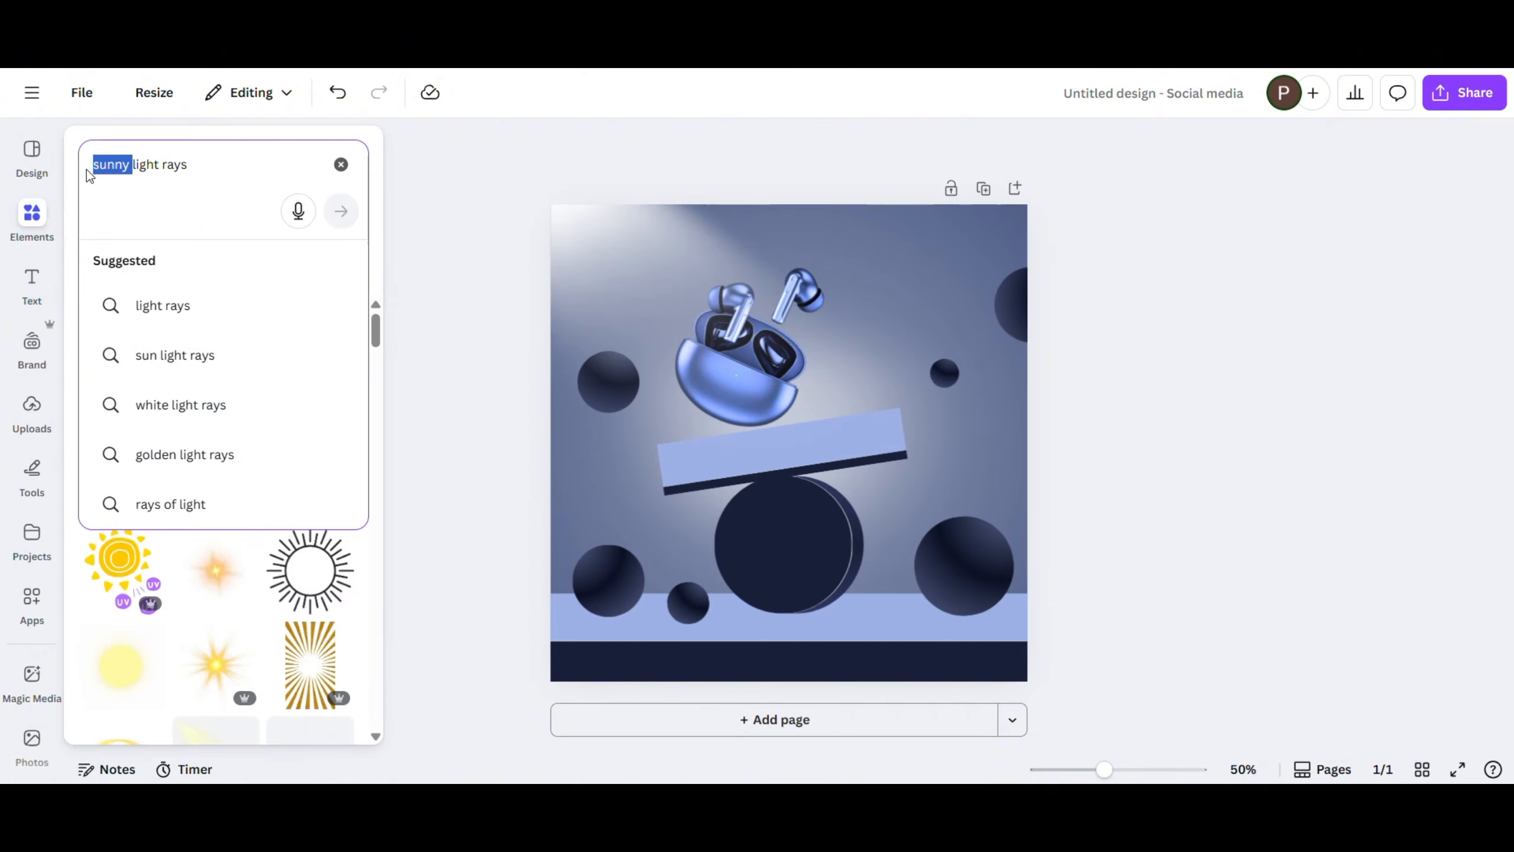
{"action": "left_click", "coordinate": [147, 299]}
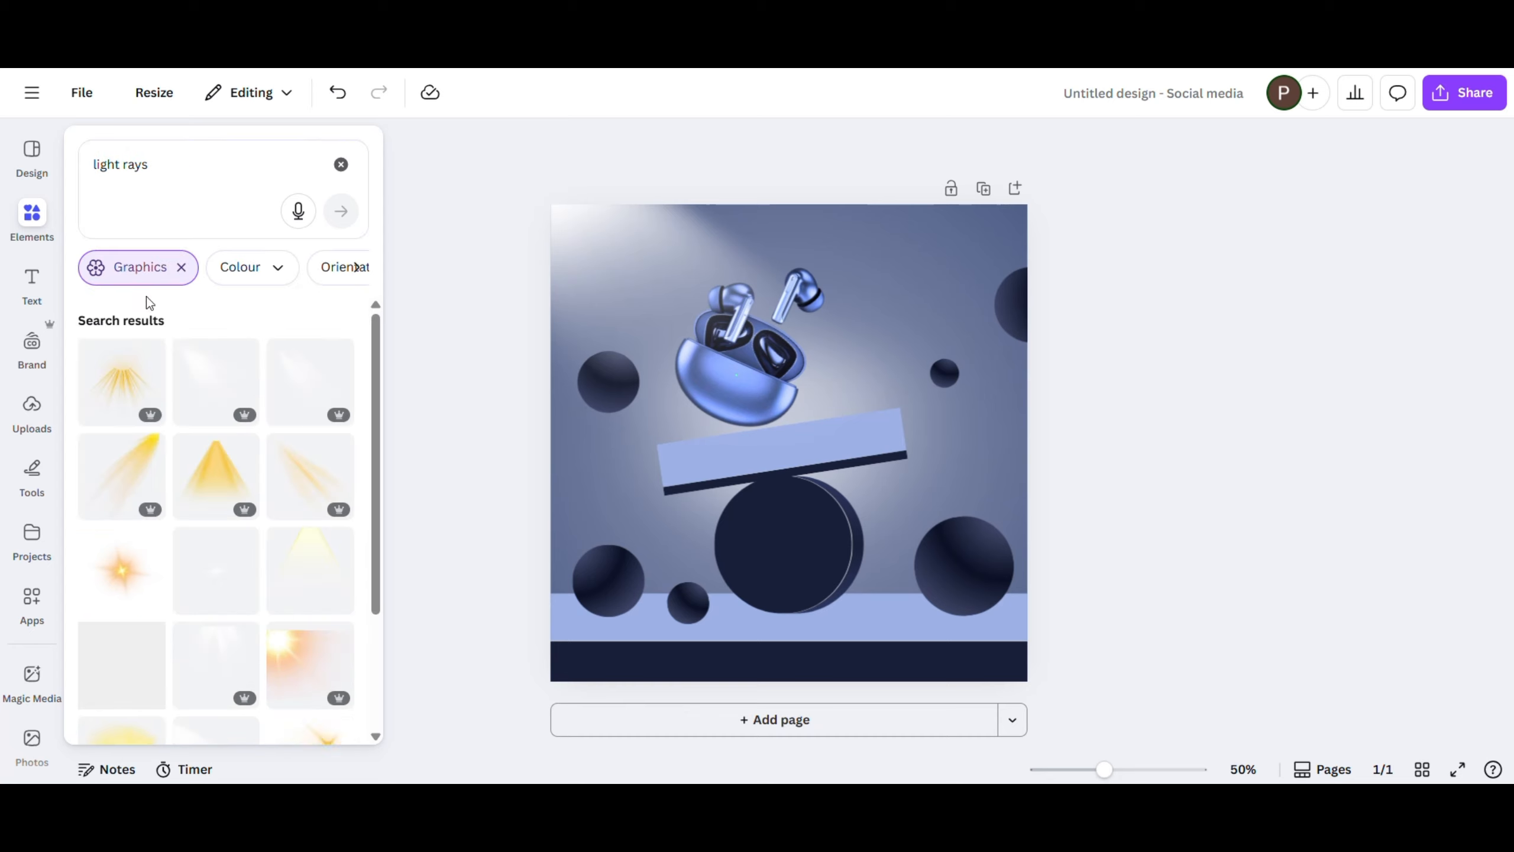
{"action": "scroll", "coordinate": [257, 578], "scroll_direction": "down", "scroll_amount": 10}
{"action": "scroll", "coordinate": [257, 576], "scroll_direction": "down", "scroll_amount": 15}
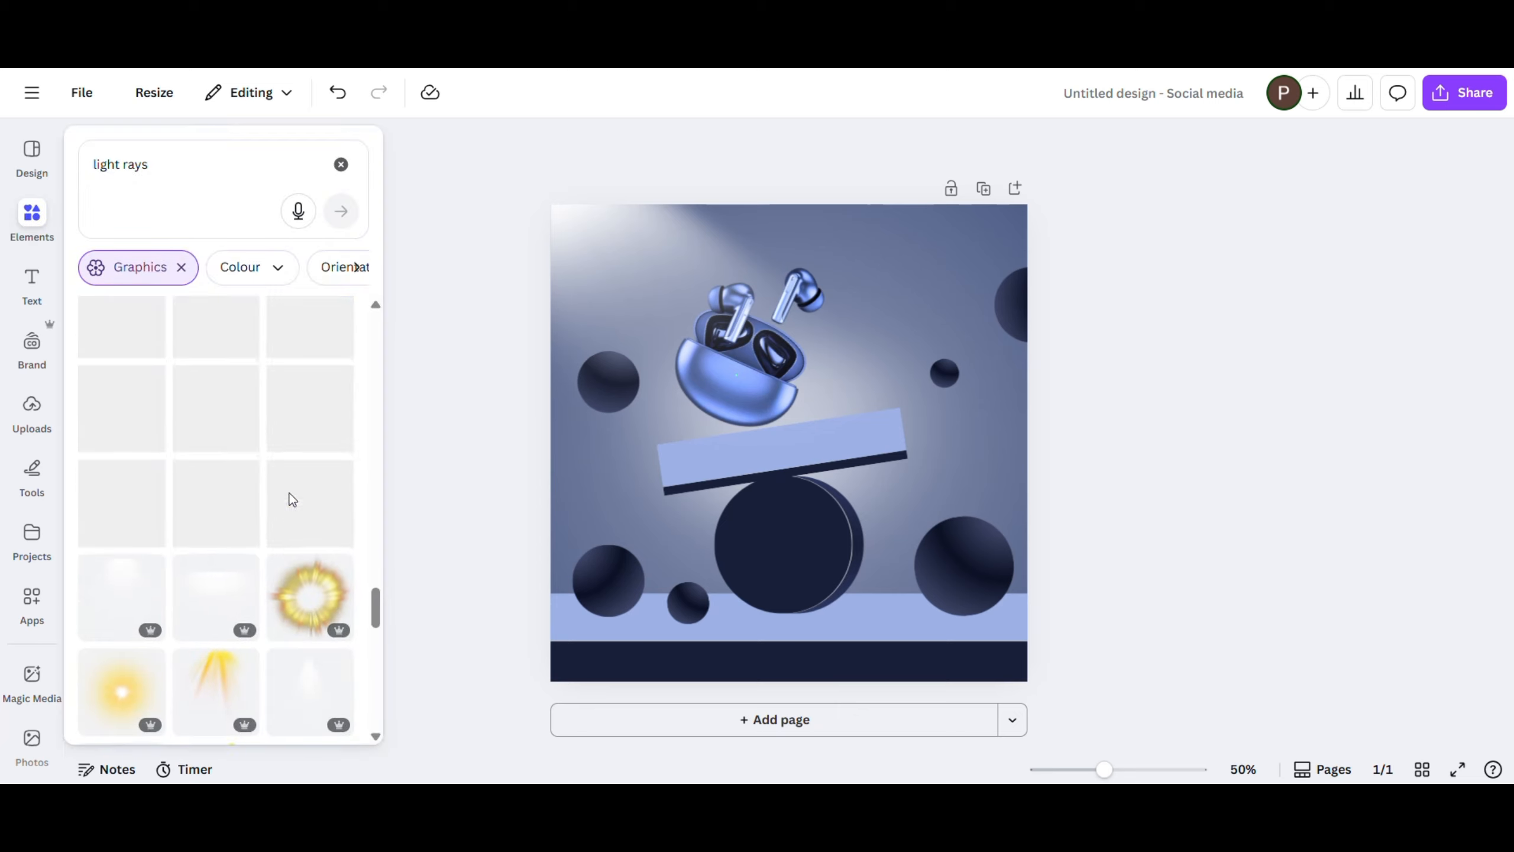
{"action": "scroll", "coordinate": [291, 497], "scroll_direction": "down", "scroll_amount": 5}
{"action": "scroll", "coordinate": [290, 497], "scroll_direction": "up", "scroll_amount": 2}
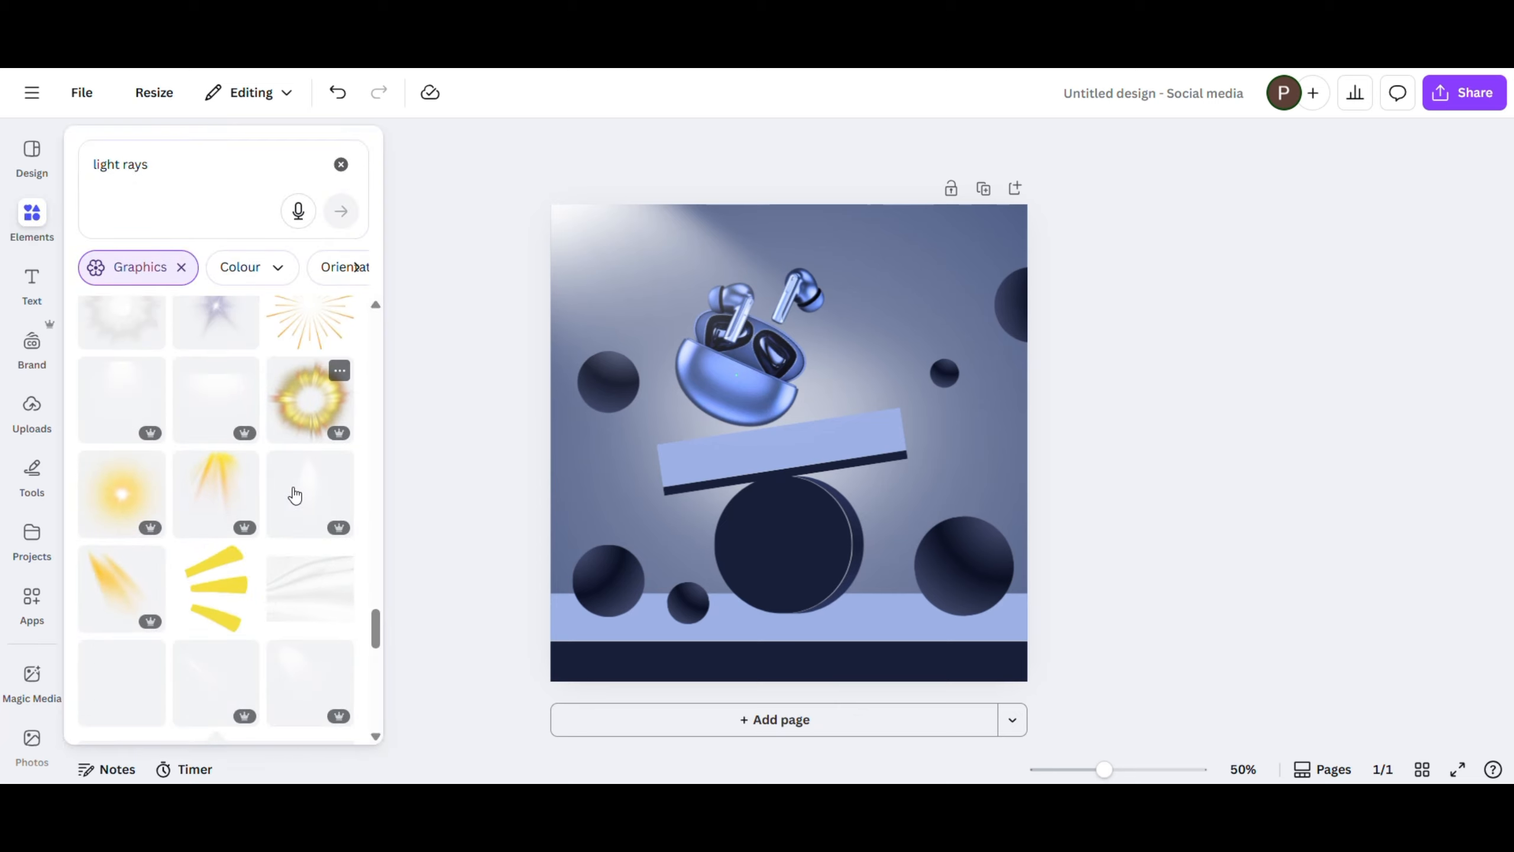
{"action": "left_click", "coordinate": [210, 691]}
- Crop the new light rays' left and top edges and fit them into the page's upper-left corner
{"action": "left_click_drag", "start_coordinate": [724, 398], "coordinate": [592, 339]}
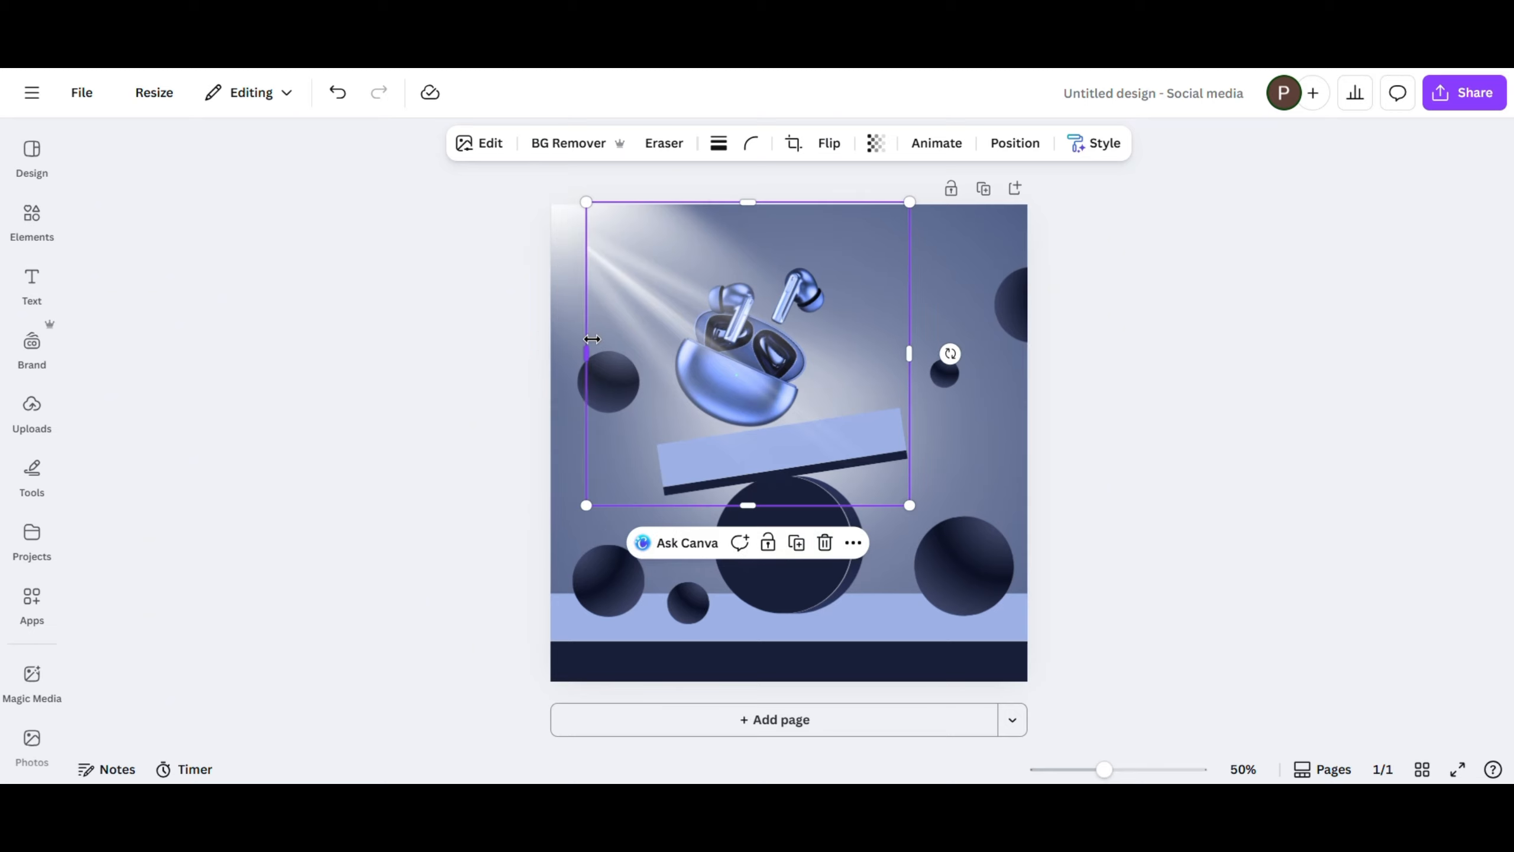
{"action": "left_click_drag", "start_coordinate": [748, 203], "coordinate": [748, 245]}
{"action": "left_click_drag", "start_coordinate": [761, 348], "coordinate": [726, 310]}
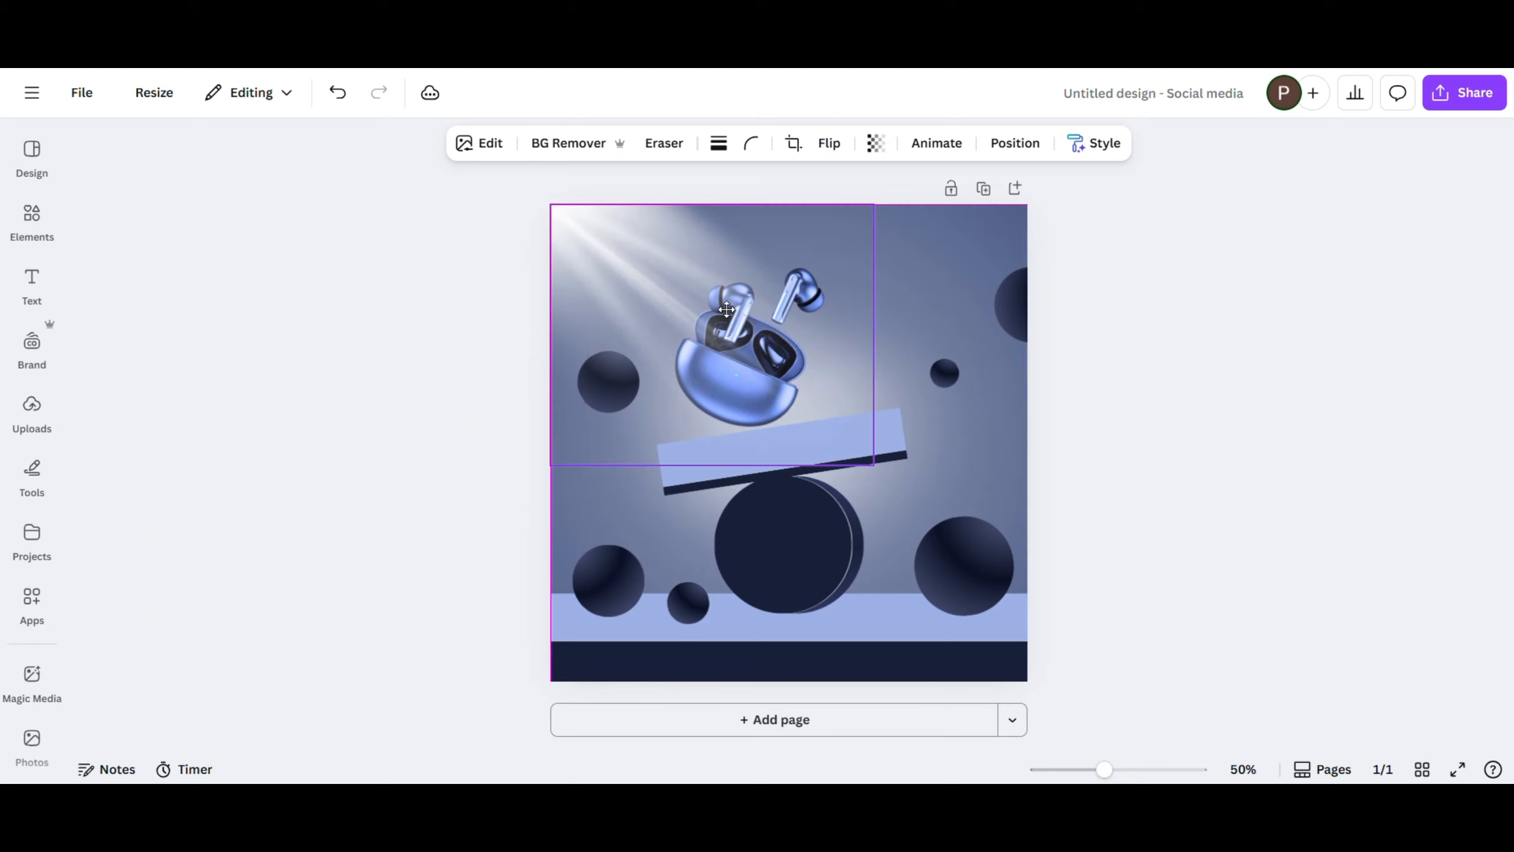
- Scale the cropped light rays down proportionally, keeping them anchored at the page's upper-left corner
{"action": "left_click", "coordinate": [878, 471]}
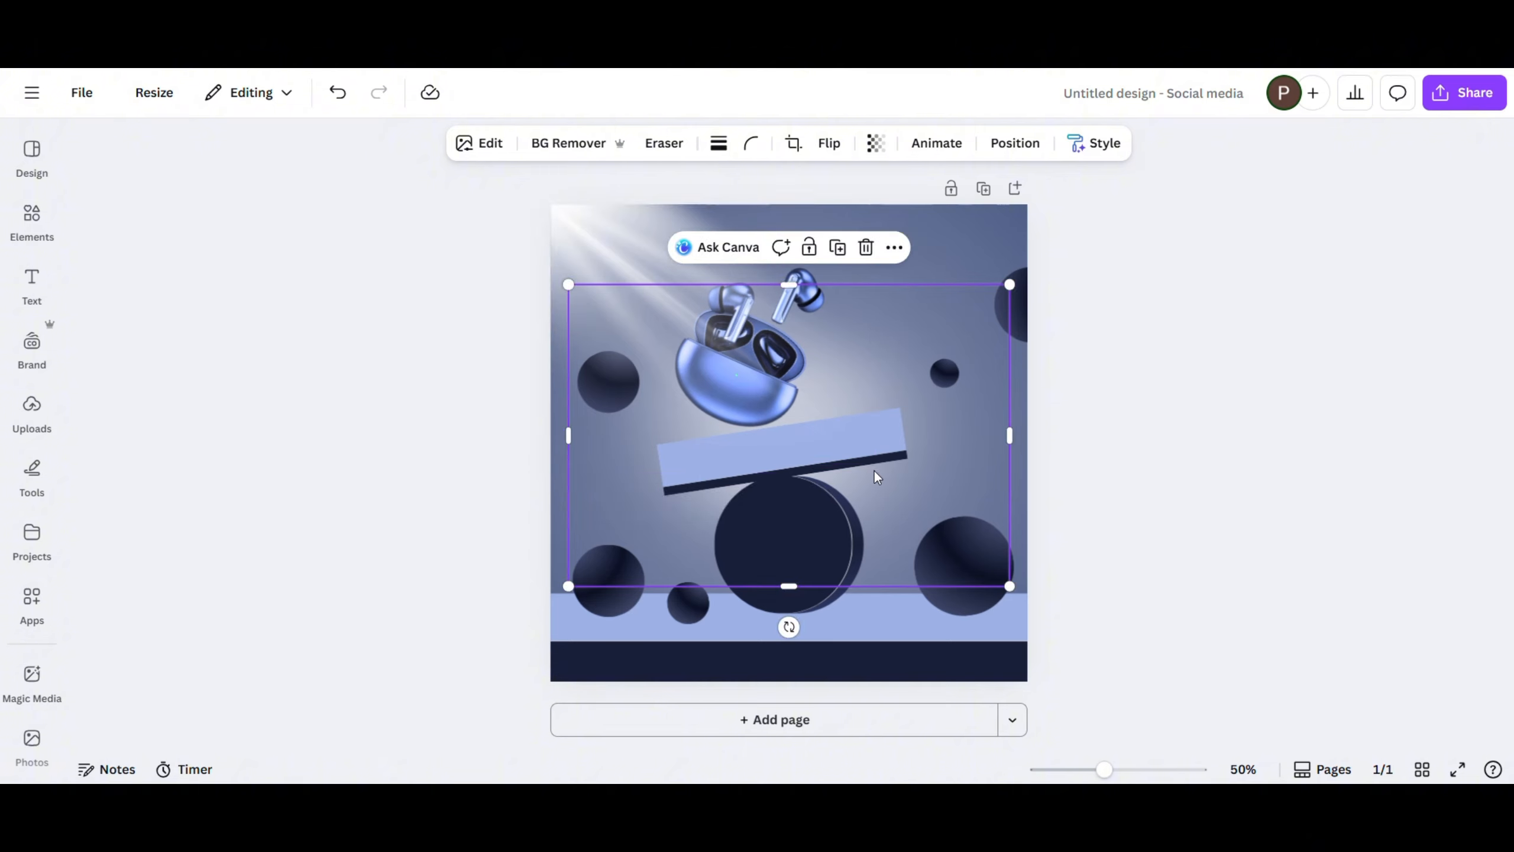
{"action": "left_click", "coordinate": [622, 251]}
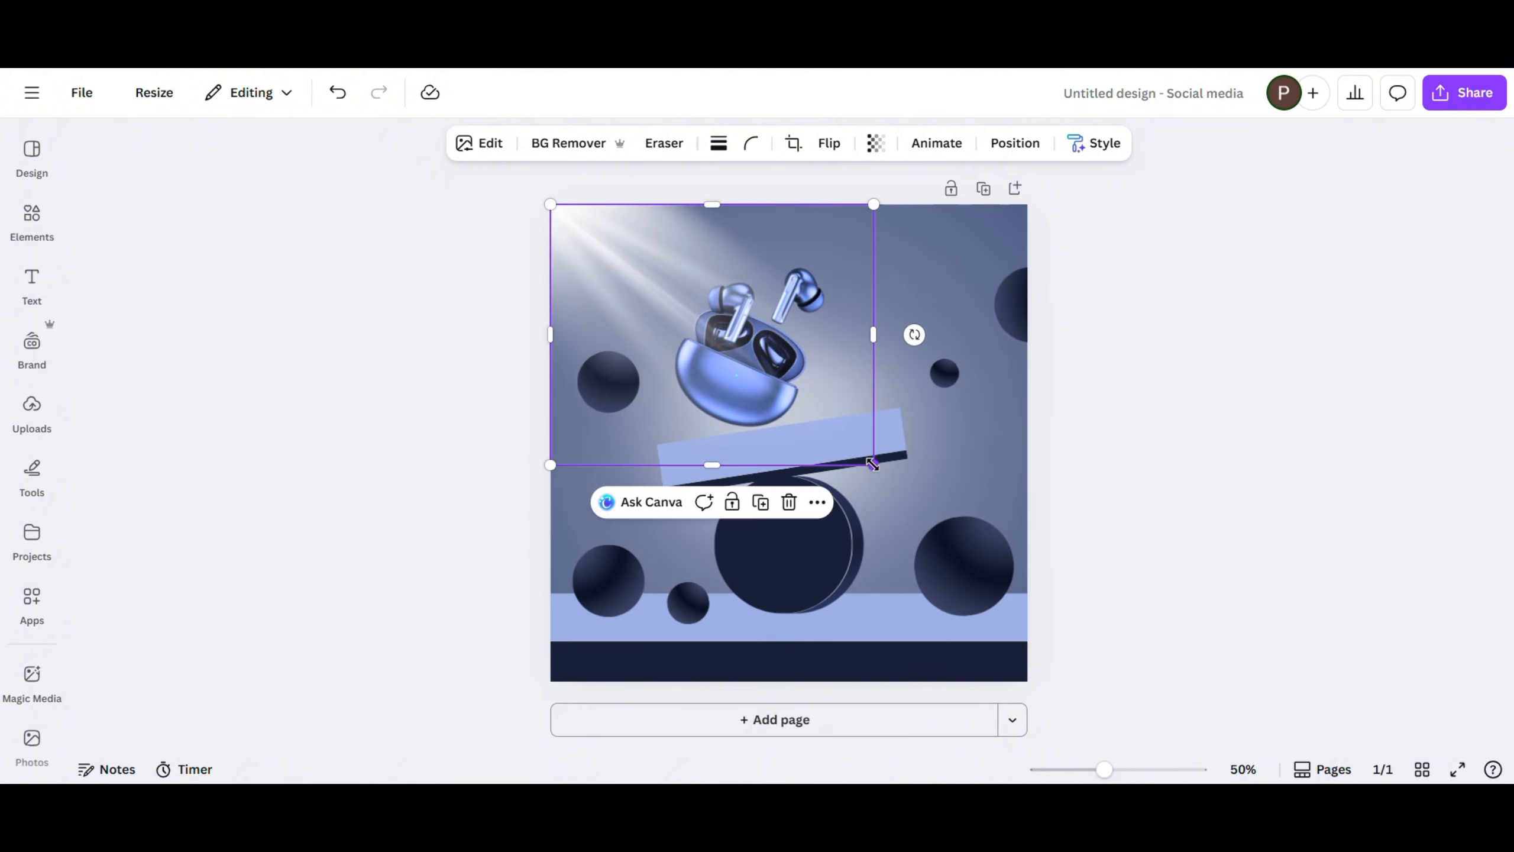
{"action": "left_click_drag", "start_coordinate": [873, 464], "coordinate": [789, 417]}
{"action": "left_click", "coordinate": [361, 394]}
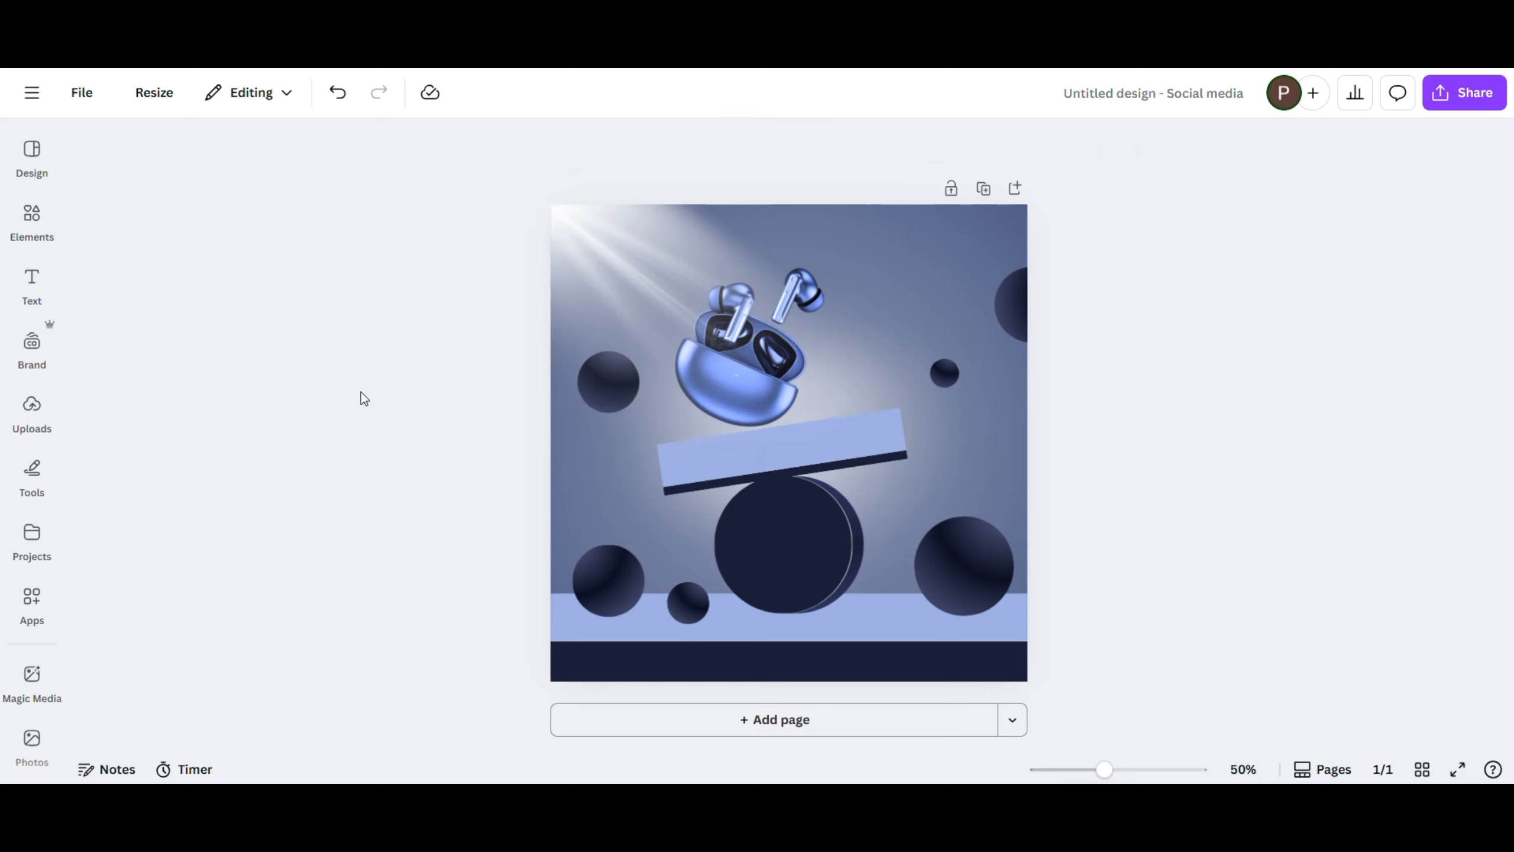
- Search the graphics for "shadow" and add the soft black shadow with a dark, narrow centre
{"action": "left_click", "coordinate": [32, 218]}
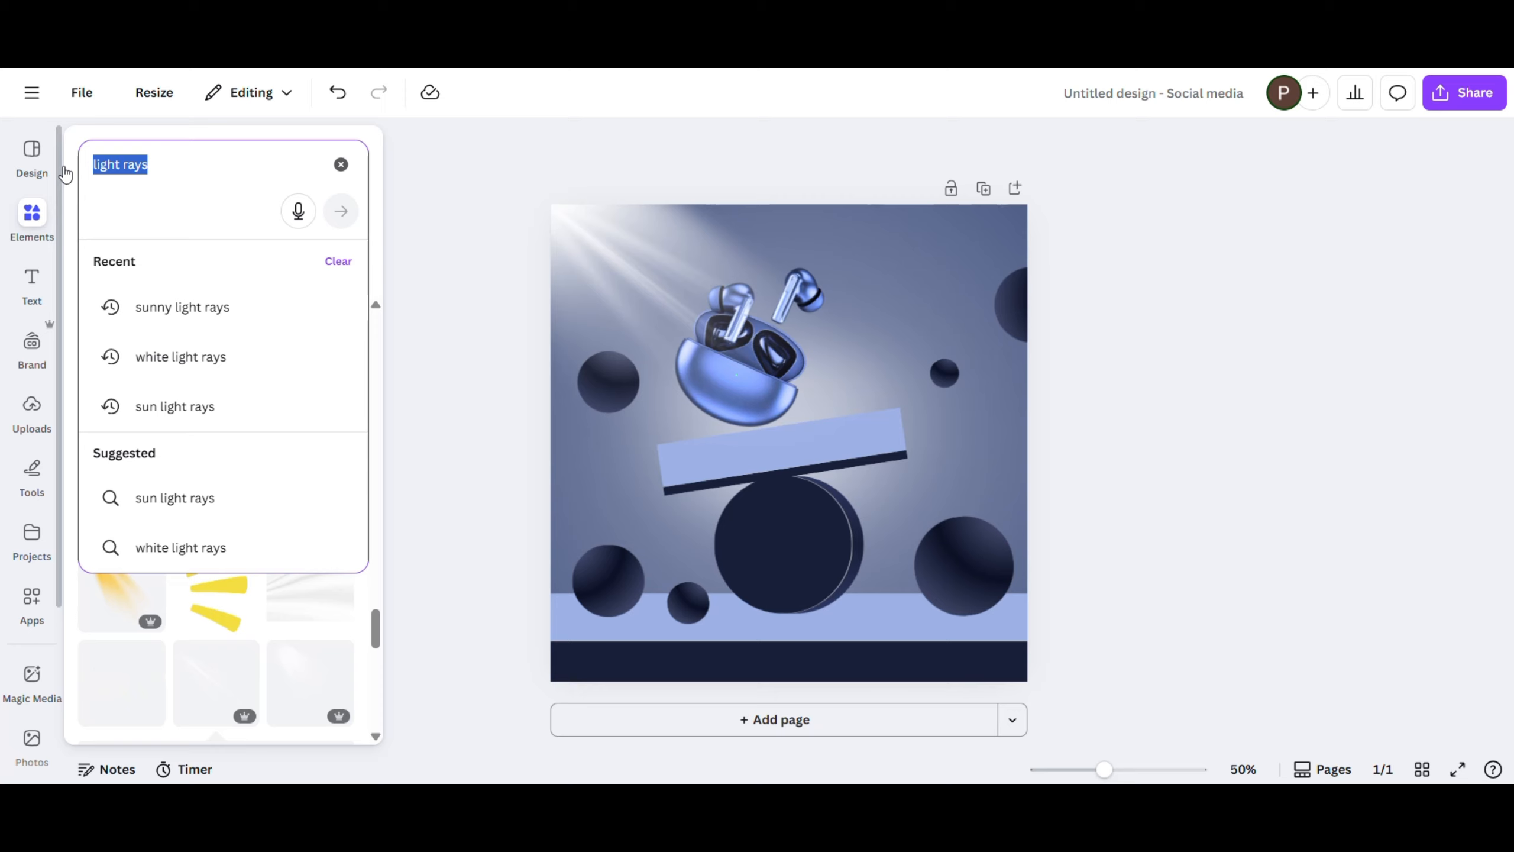
{"action": "type", "text": "shadow"}
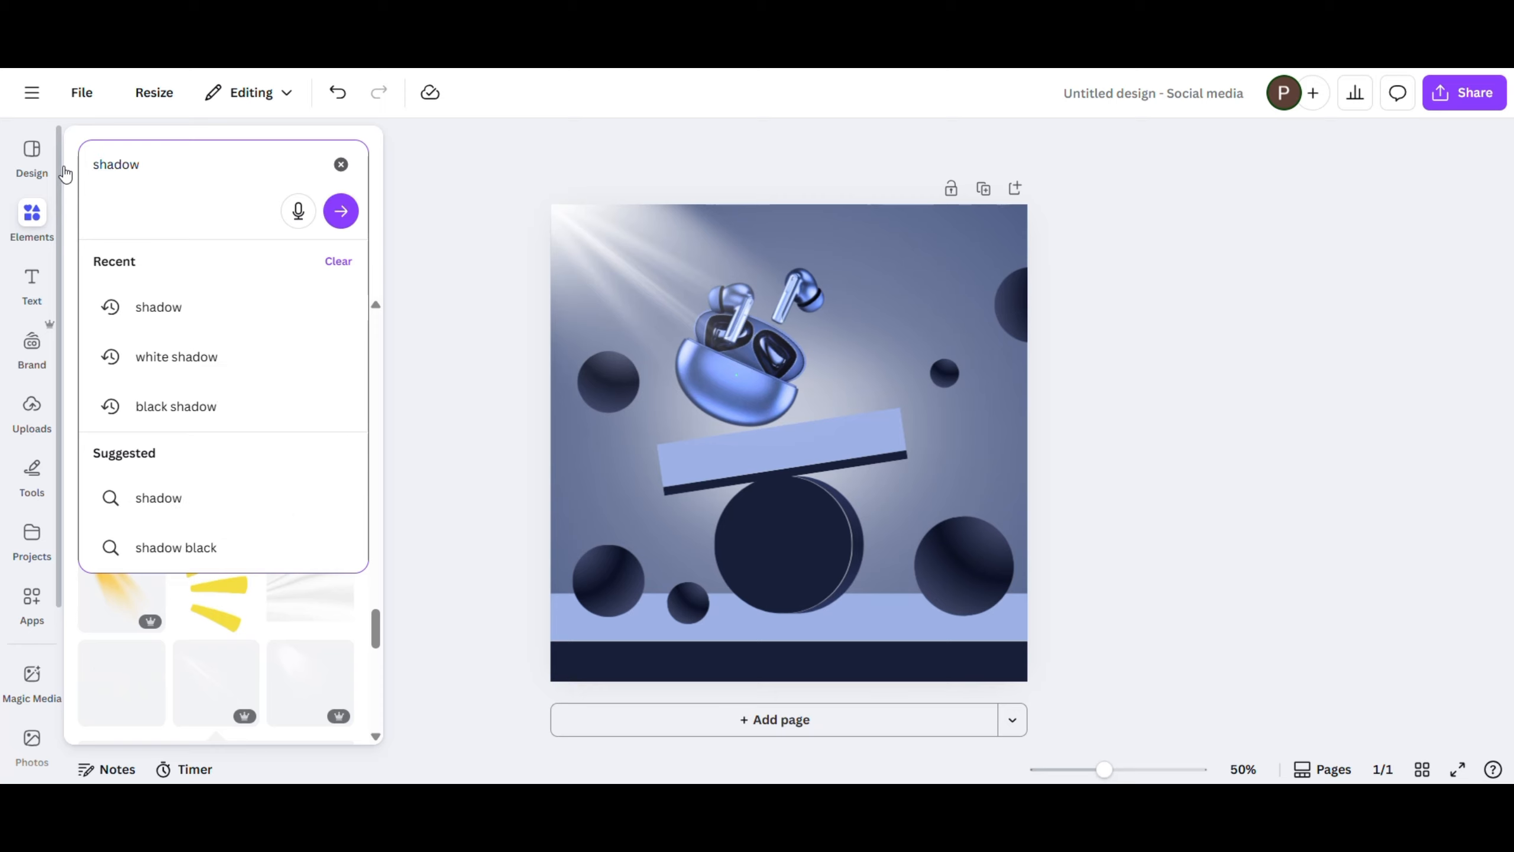
{"action": "key", "text": "Return"}
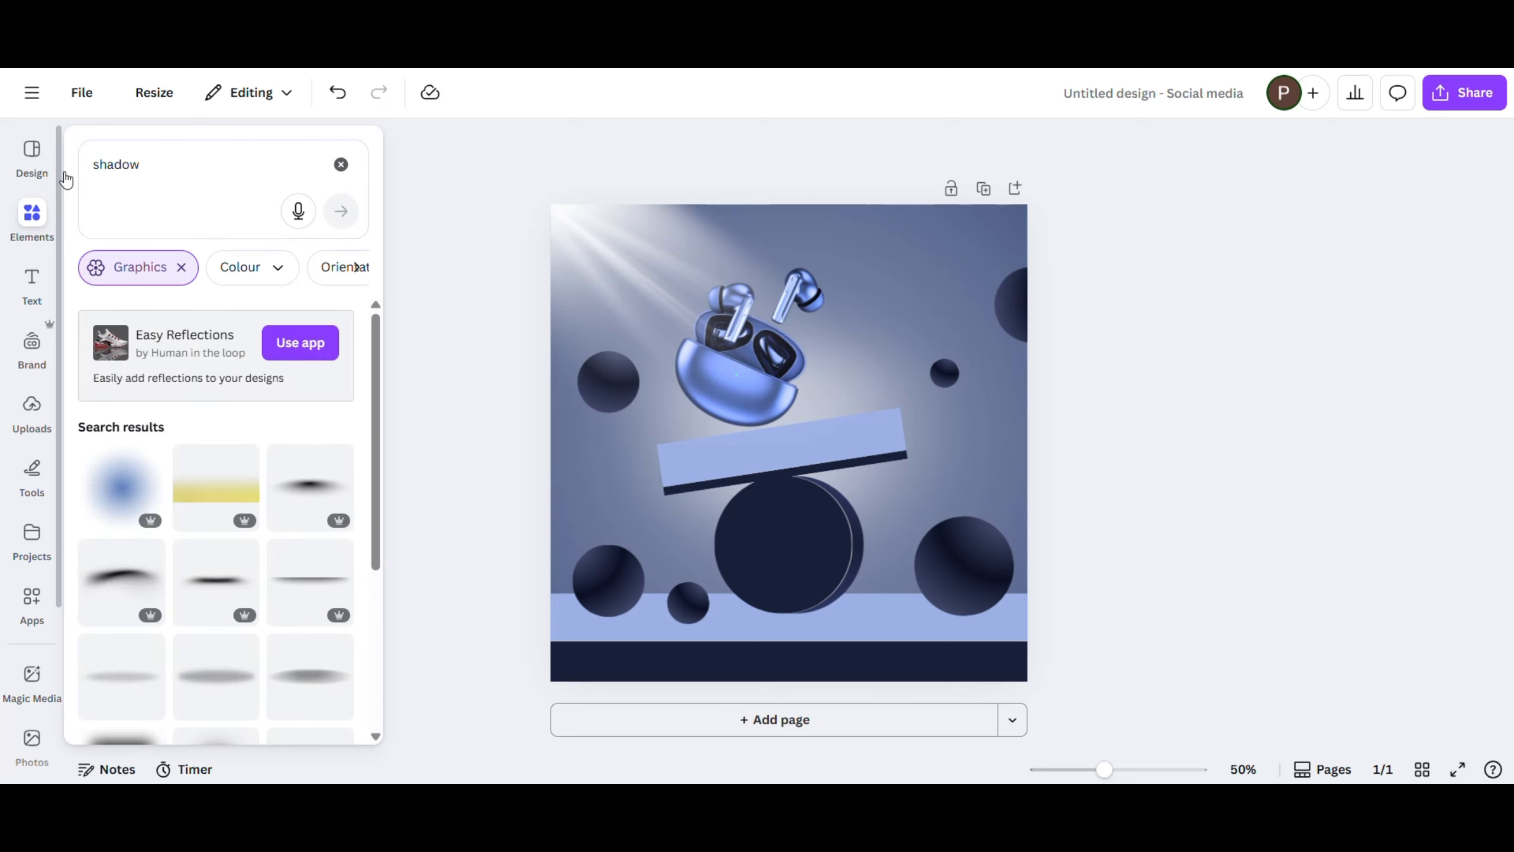
{"action": "scroll", "coordinate": [251, 518], "scroll_direction": "down", "scroll_amount": 3}
{"action": "scroll", "coordinate": [251, 518], "scroll_direction": "up", "scroll_amount": 3}
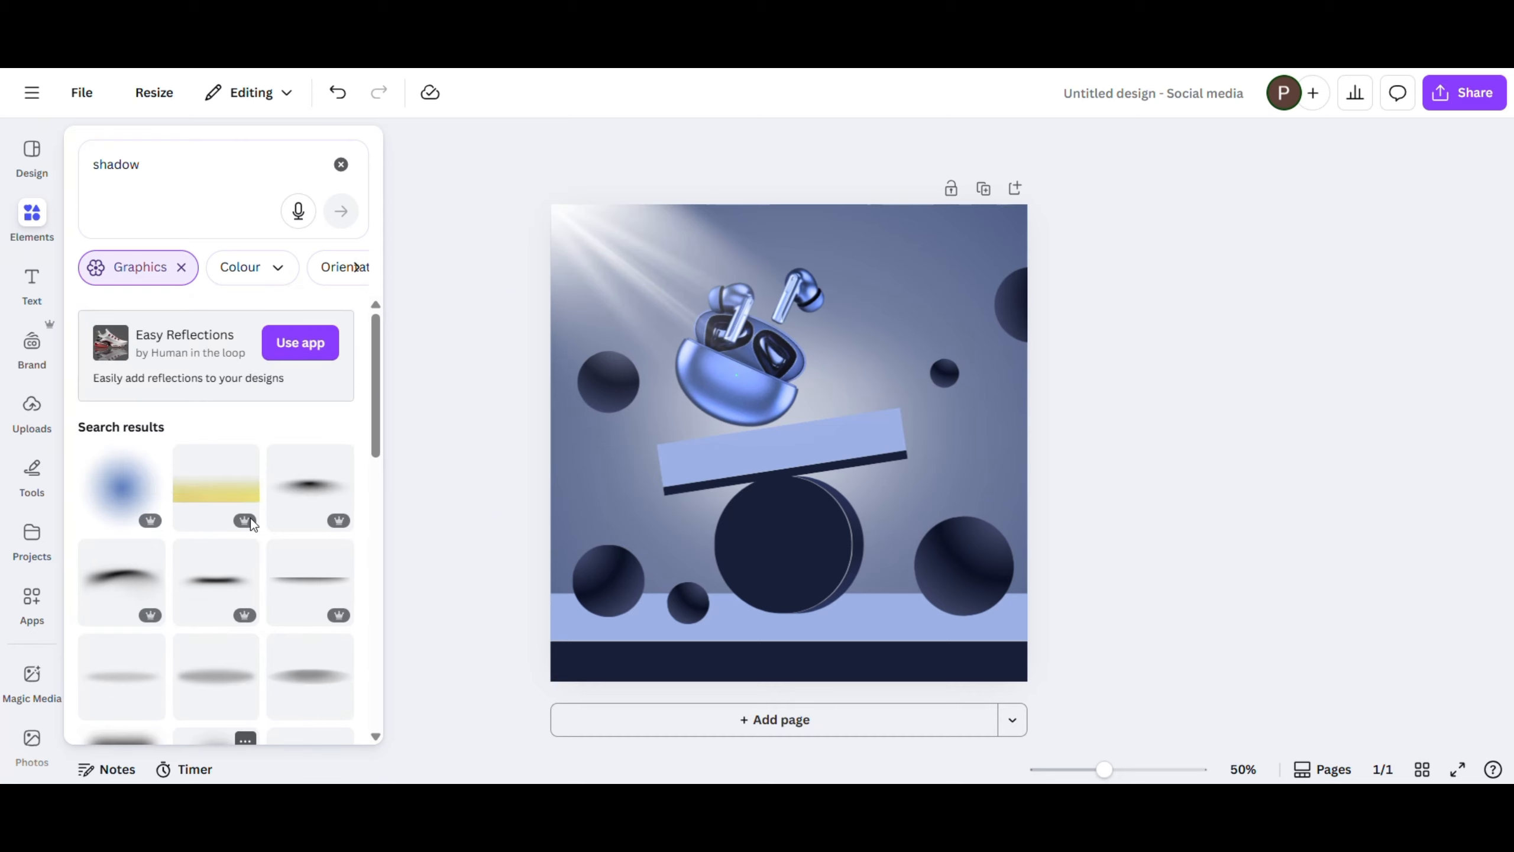
{"action": "left_click", "coordinate": [310, 486]}
- Shrink the soft shadow, tilt it to match the platform and place it on the platform beneath the earbuds case
{"action": "left_click_drag", "start_coordinate": [602, 397], "coordinate": [853, 459]}
{"action": "left_click_drag", "start_coordinate": [933, 530], "coordinate": [759, 501]}
{"action": "left_click_drag", "start_coordinate": [703, 436], "coordinate": [714, 439]}
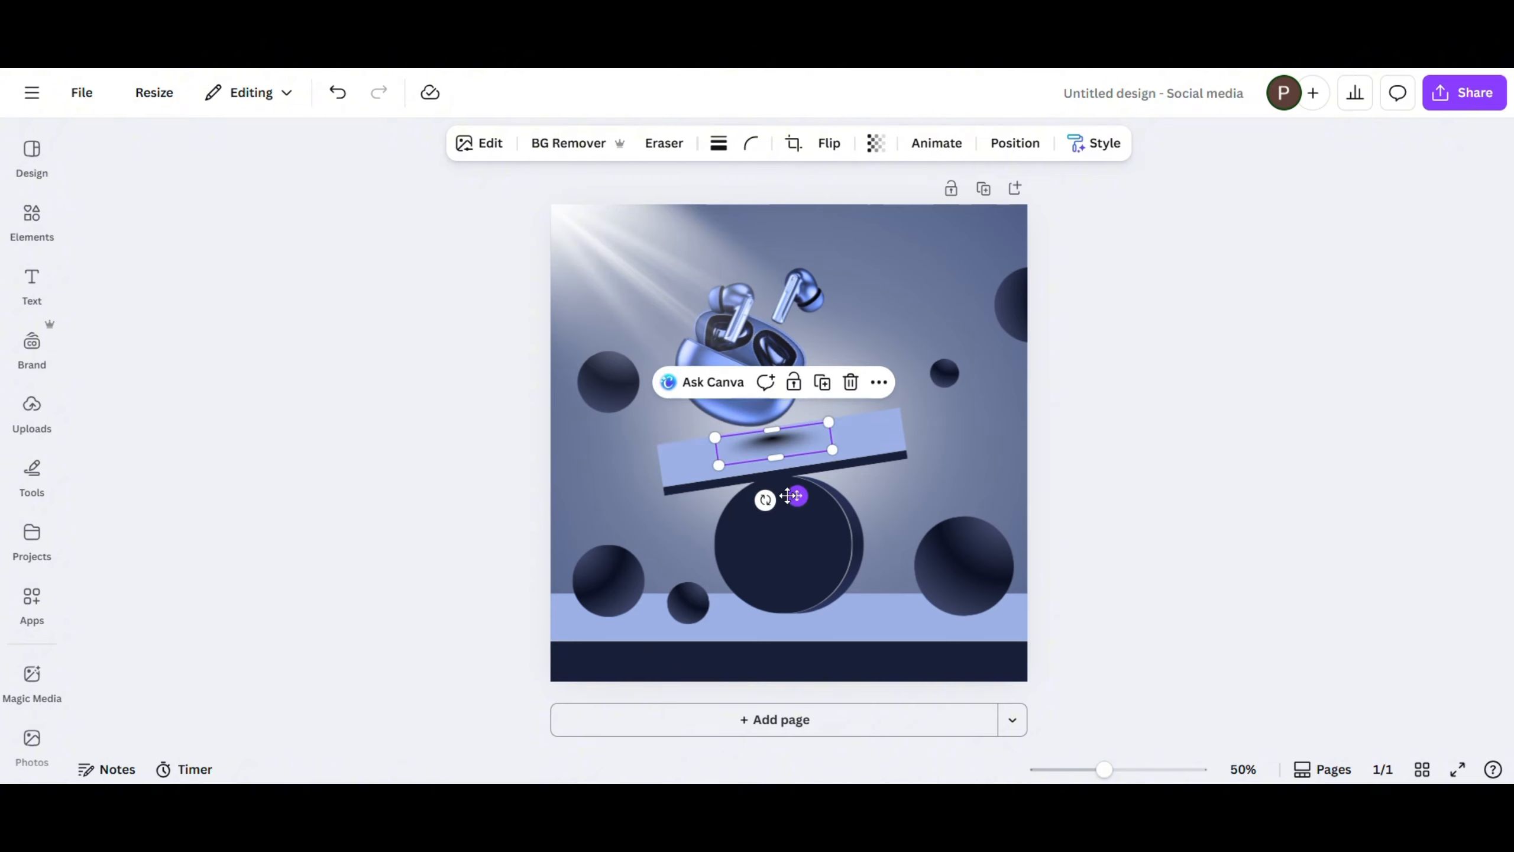
{"action": "left_click_drag", "start_coordinate": [788, 498], "coordinate": [788, 499]}
{"action": "left_click", "coordinate": [486, 445]}
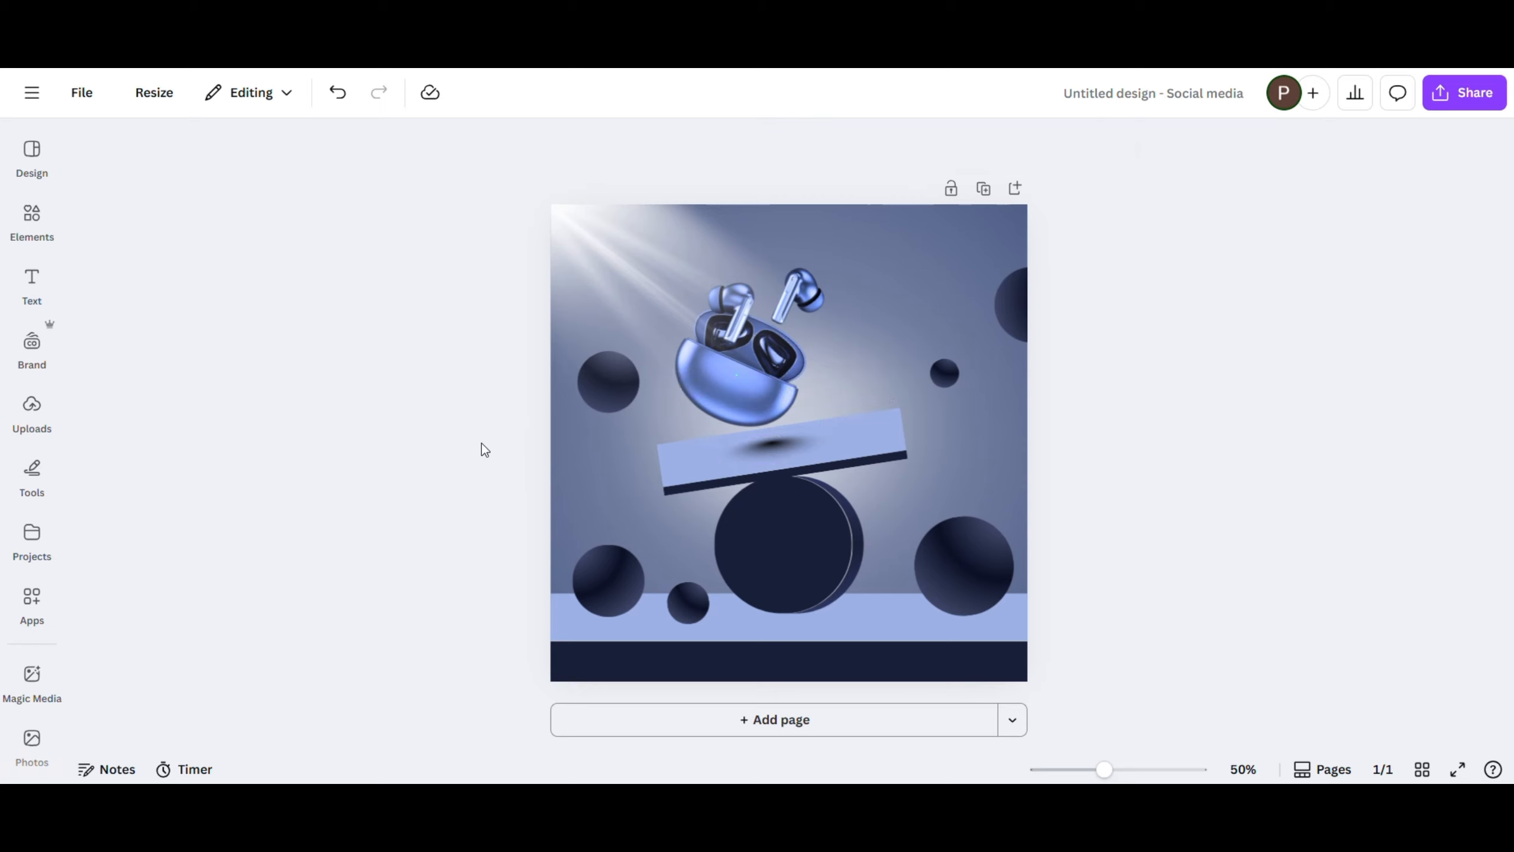
- Find the slanted black shadow among the shadow graphics and add it to the page
{"action": "mouse_move", "coordinate": [49, 228]}
{"action": "scroll", "coordinate": [266, 583], "scroll_direction": "down", "scroll_amount": 3}
{"action": "scroll", "coordinate": [263, 582], "scroll_direction": "down", "scroll_amount": 5}
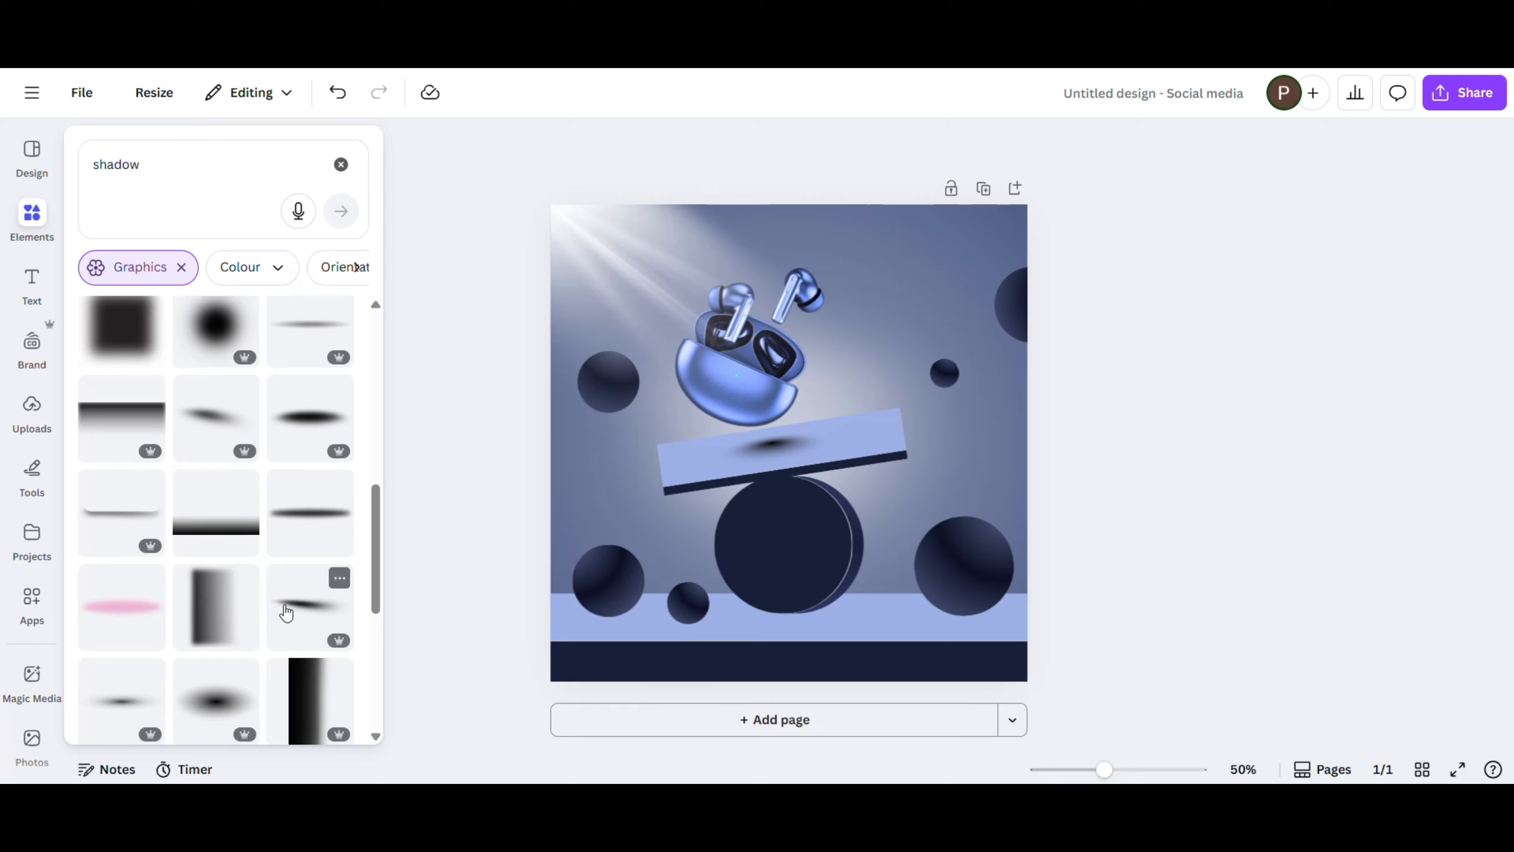
{"action": "left_click", "coordinate": [289, 604]}
- Fit the slanted shadow on the floor at the large disc's base and send it backward behind the disc
{"action": "left_click_drag", "start_coordinate": [977, 403], "coordinate": [721, 461]}
{"action": "left_click_drag", "start_coordinate": [675, 529], "coordinate": [631, 611]}
{"action": "left_click", "coordinate": [941, 556]}
{"action": "mouse_move", "coordinate": [1014, 339]}
{"action": "left_click", "coordinate": [1235, 427]}
- Duplicate the slanted shadow for the large lower-right sphere, send it backward behind the sphere and nudge it down
{"action": "left_click", "coordinate": [887, 550]}
{"action": "left_click", "coordinate": [1094, 561]}
{"action": "mouse_move", "coordinate": [1121, 342]}
{"action": "left_click", "coordinate": [974, 411]}
{"action": "left_click", "coordinate": [1003, 611]}
{"action": "left_click", "coordinate": [1017, 611]}
{"action": "key", "text": "Down"}
{"action": "key", "text": "Down"}
{"action": "key", "text": "Down"}
{"action": "key", "text": "Down"}
{"action": "key", "text": "Down"}
- Send the shadow copy at the larger lower-left sphere backward behind the sphere and align it with the sphere's base
{"action": "left_click", "coordinate": [747, 557]}
{"action": "mouse_move", "coordinate": [795, 345]}
{"action": "left_click", "coordinate": [1052, 412]}
{"action": "left_click", "coordinate": [1082, 526]}
{"action": "left_click", "coordinate": [731, 554]}
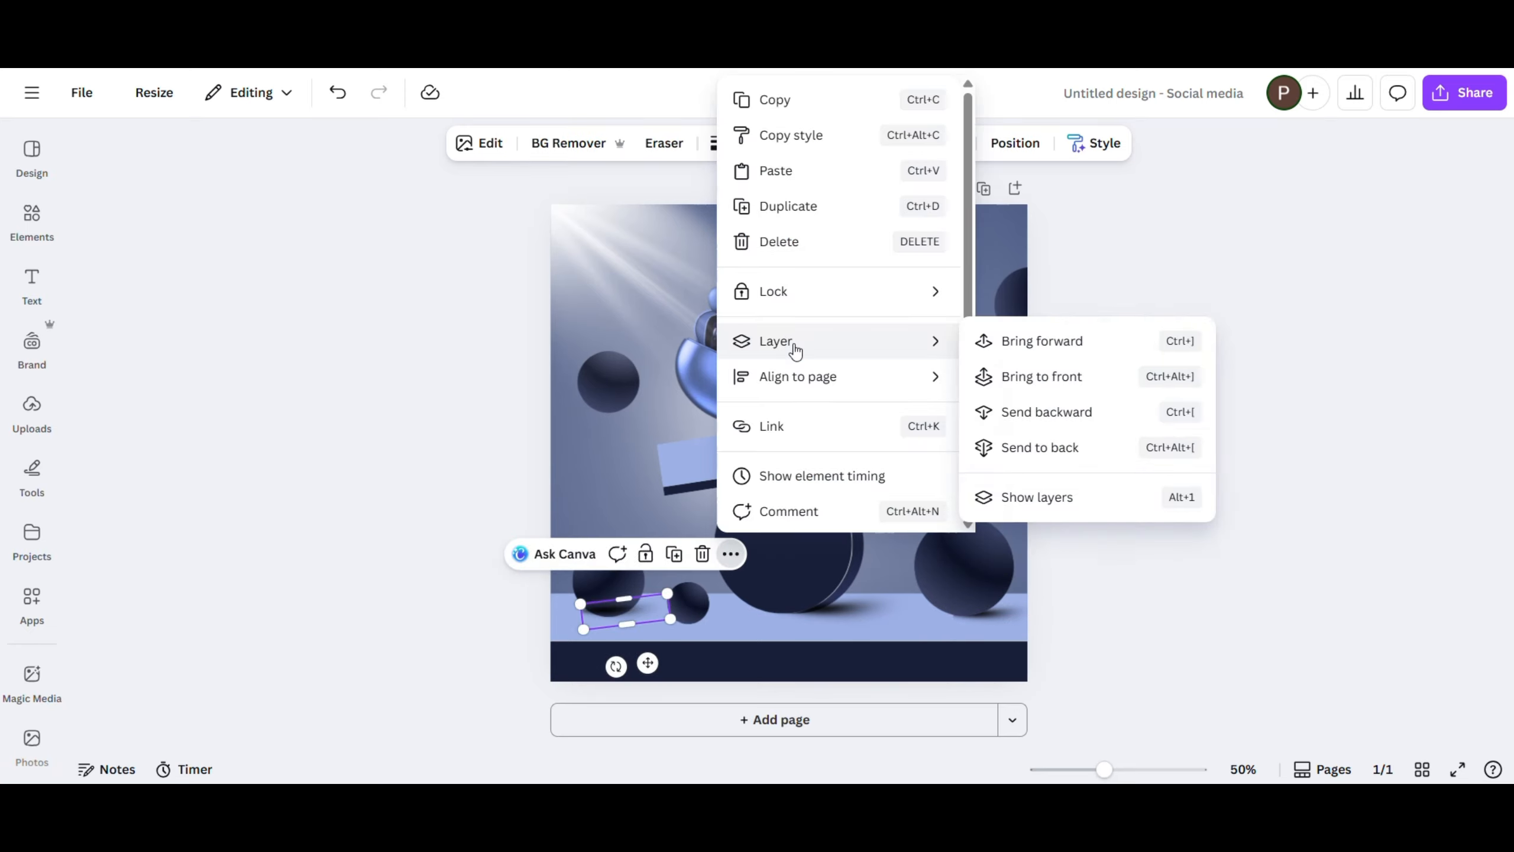
{"action": "left_click", "coordinate": [1040, 412]}
{"action": "left_click_drag", "start_coordinate": [648, 663], "coordinate": [665, 666]}
- Duplicate the lower-left sphere's shadow, shrink the copy to fit under the small neighbouring sphere and send it backward
{"action": "left_click", "coordinate": [691, 559]}
{"action": "left_click_drag", "start_coordinate": [691, 604], "coordinate": [664, 617]}
{"action": "mouse_move", "coordinate": [659, 674]}
{"action": "left_mouse_down"}
{"action": "mouse_move", "coordinate": [727, 663]}
{"action": "mouse_move", "coordinate": [660, 669]}
{"action": "left_mouse_up"}
{"action": "left_click", "coordinate": [811, 567]}
{"action": "mouse_move", "coordinate": [799, 341]}
{"action": "left_click", "coordinate": [1136, 443]}
- Shrink the shadow beneath the larger lower-left sphere
{"action": "left_click", "coordinate": [643, 617]}
{"action": "left_click", "coordinate": [1266, 519]}
{"action": "left_click", "coordinate": [640, 621]}
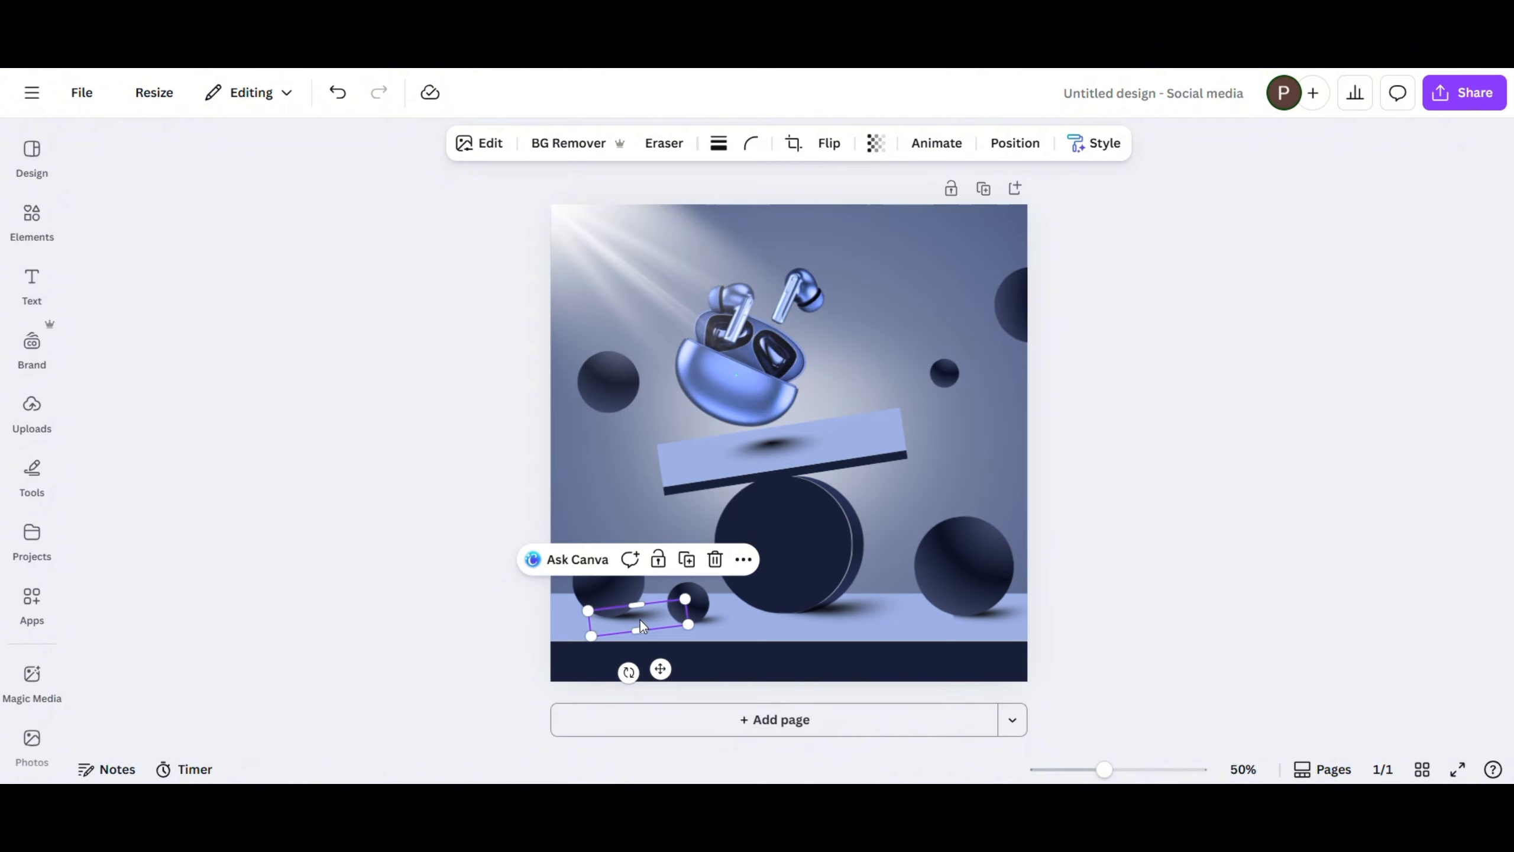
{"action": "left_click_drag", "start_coordinate": [685, 599], "coordinate": [659, 617]}
{"action": "left_click", "coordinate": [344, 339]}
- Add a heading reading "Feel Every Beat" and place it above the earbuds near the page's top edge
{"action": "left_click", "coordinate": [31, 279]}
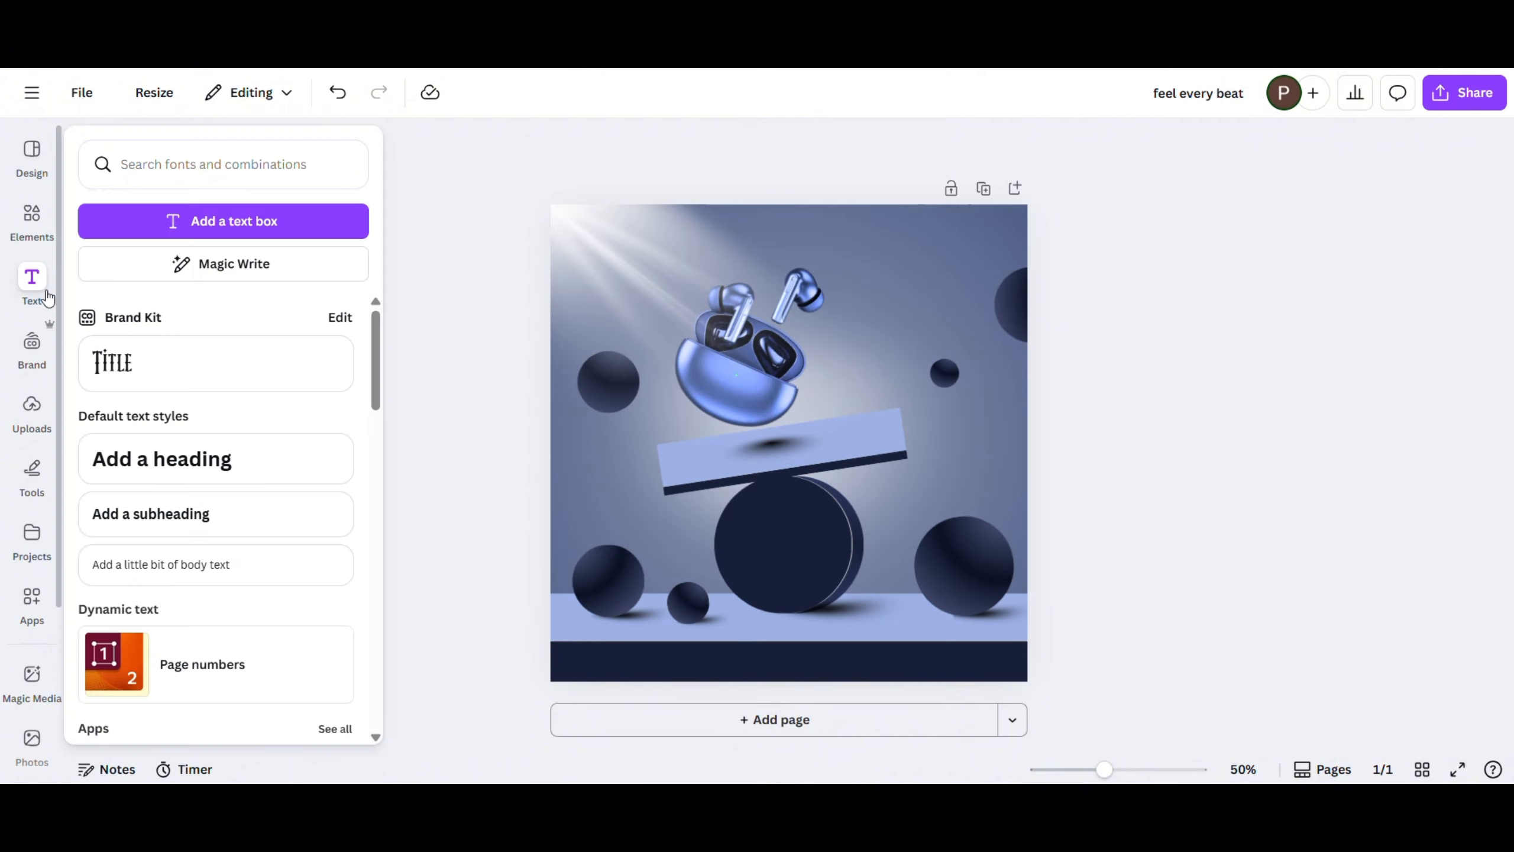
{"action": "left_click", "coordinate": [188, 456]}
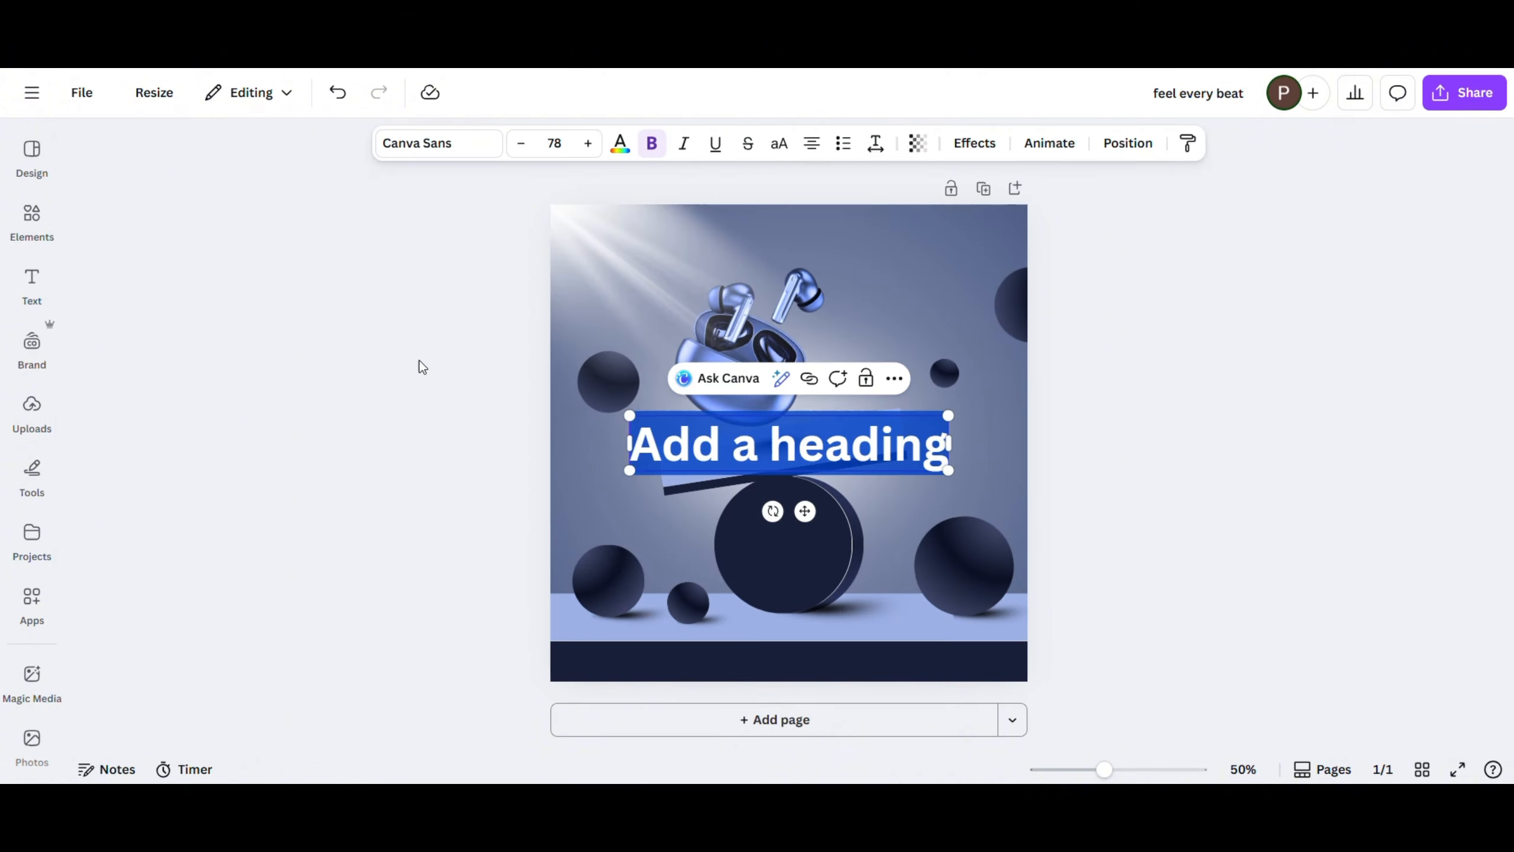
{"action": "type", "text": "Feel Every Bea"}
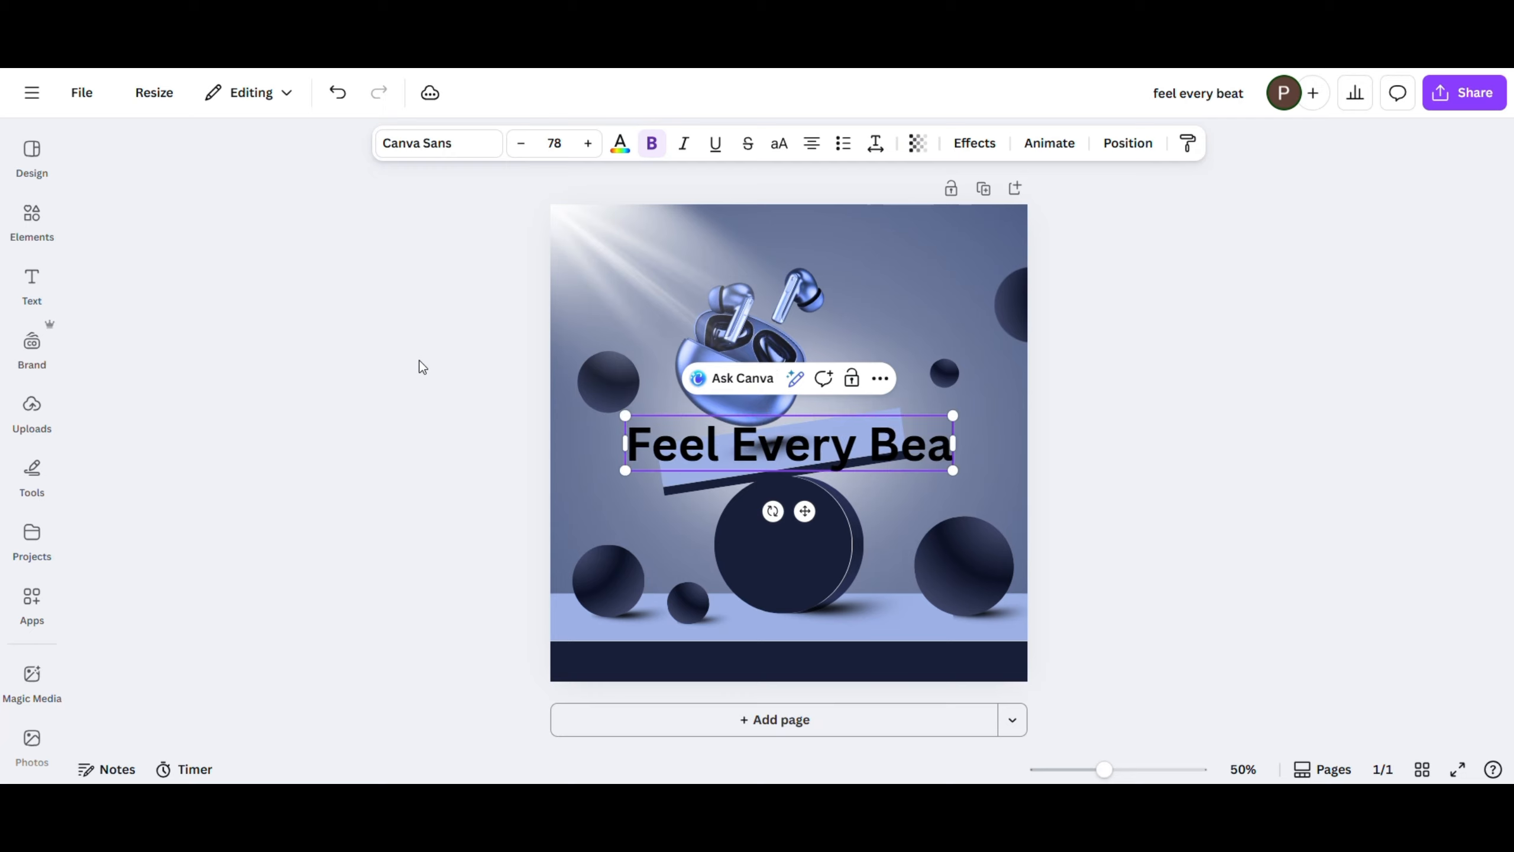
{"action": "type", "text": "t"}
{"action": "left_click", "coordinate": [1216, 271]}
{"action": "left_click_drag", "start_coordinate": [727, 449], "coordinate": [727, 258]}
- Colour the heading white and give it the Lift effect at maximum intensity
{"action": "left_click", "coordinate": [620, 143]}
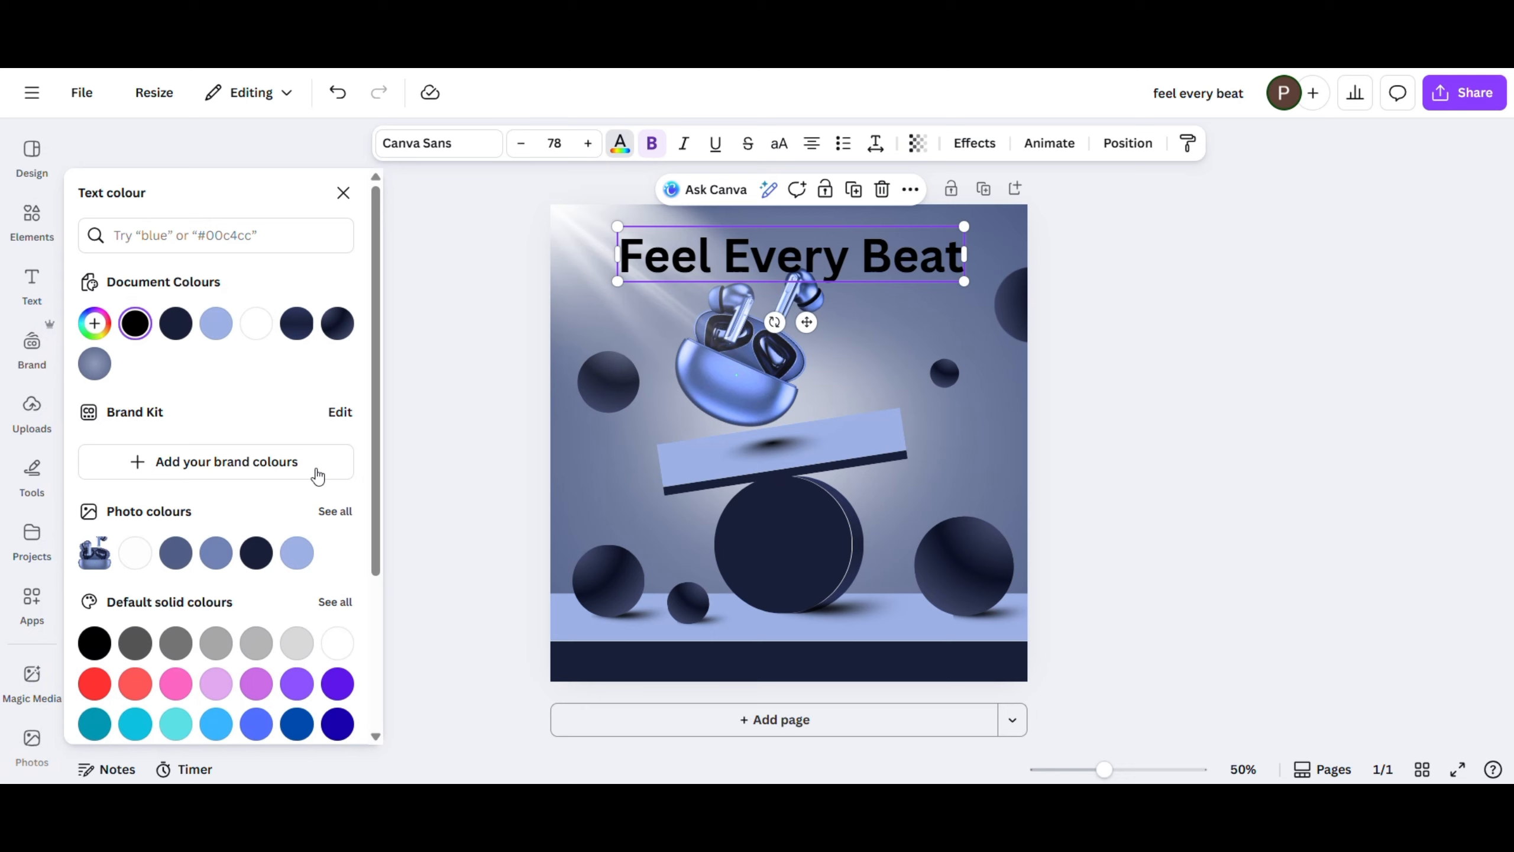
{"action": "left_click", "coordinate": [336, 644]}
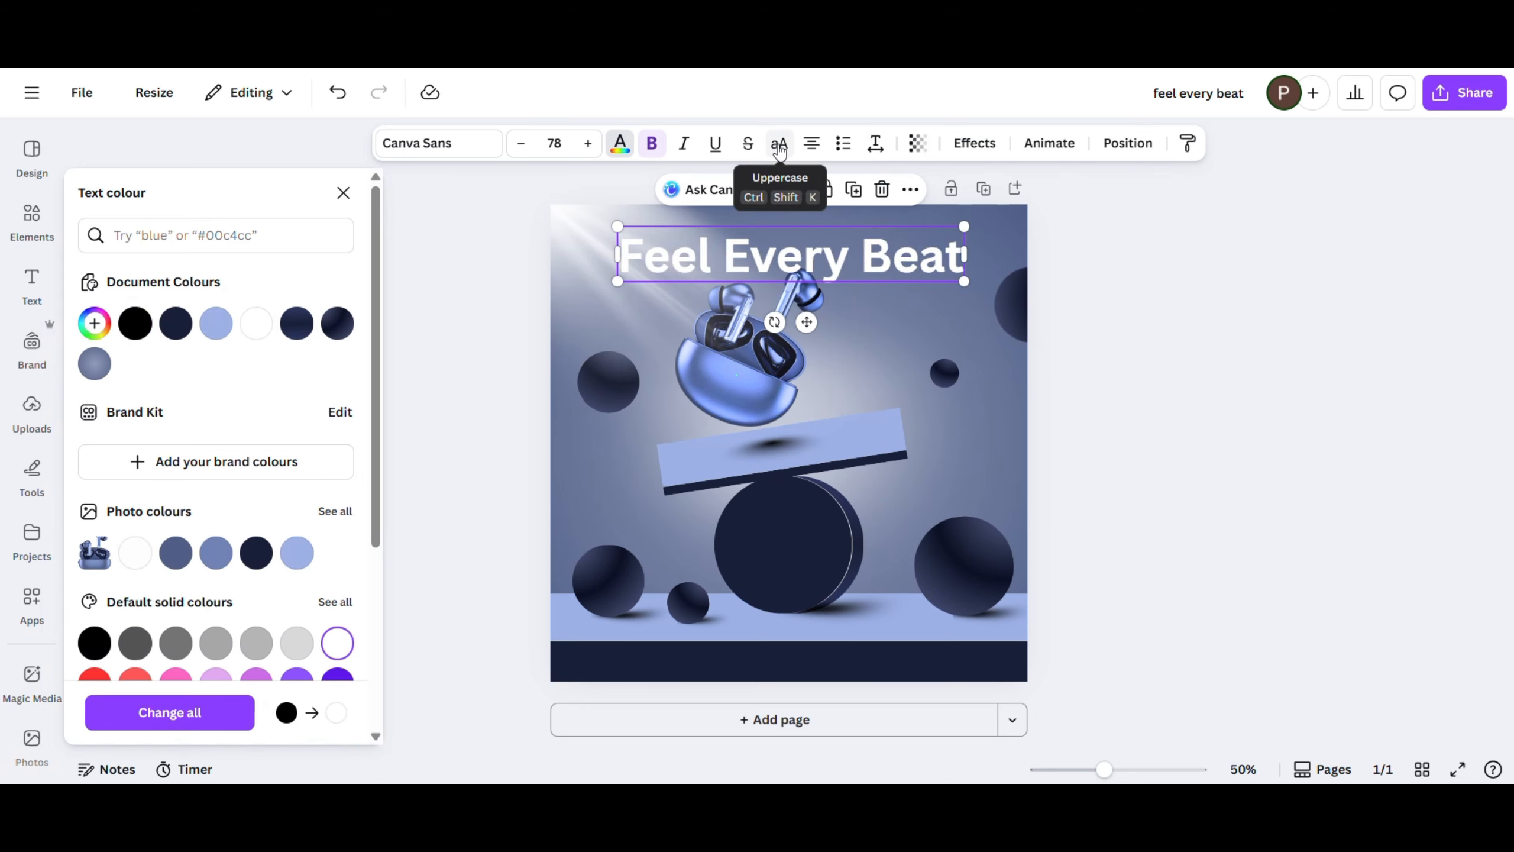
{"action": "left_click", "coordinate": [974, 143]}
{"action": "left_click", "coordinate": [336, 295]}
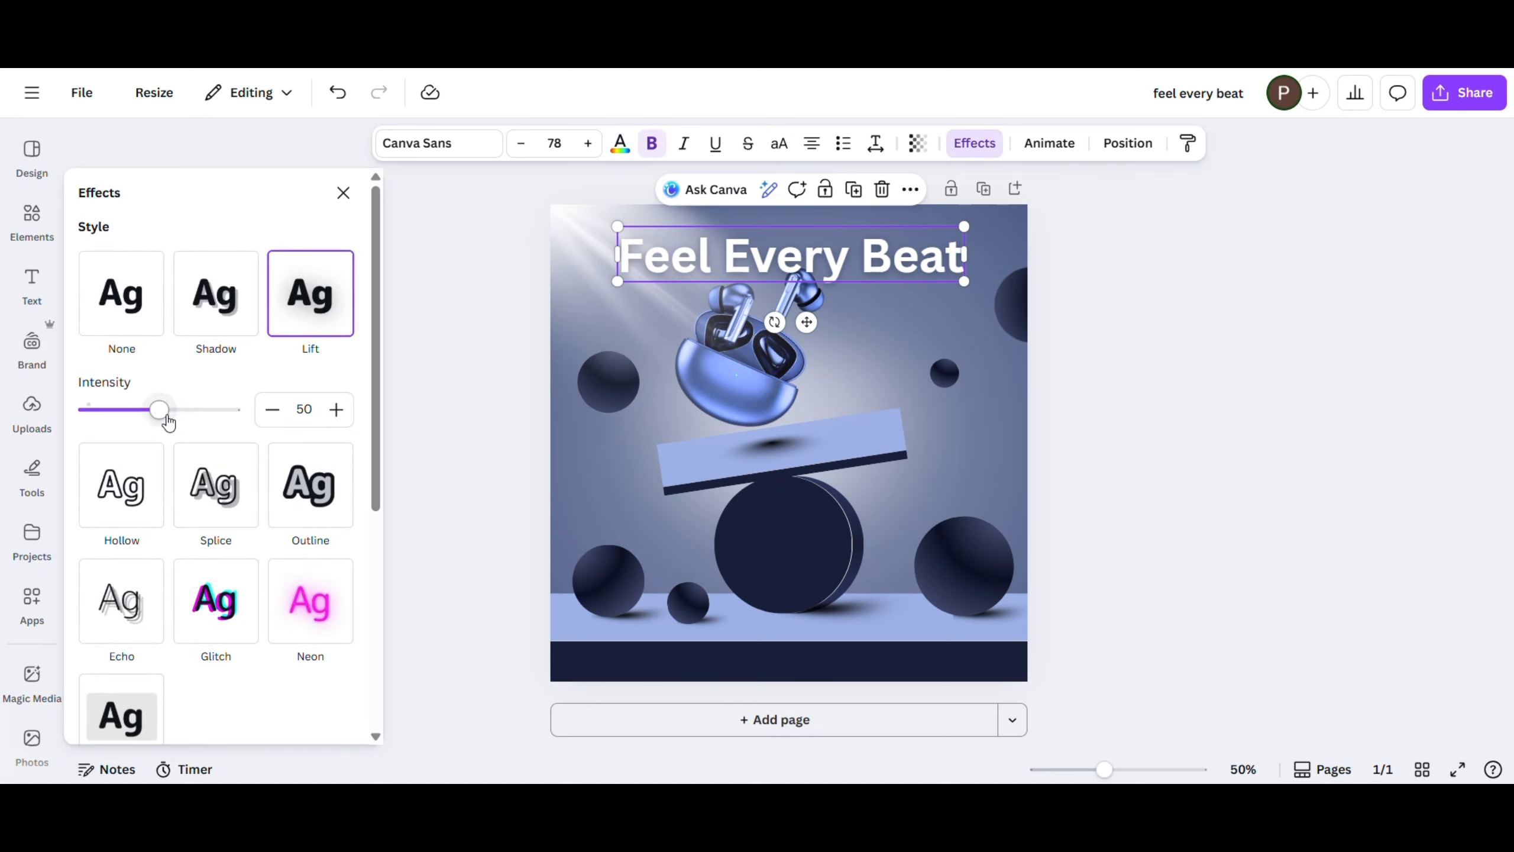
{"action": "left_click_drag", "start_coordinate": [169, 421], "coordinate": [279, 423]}
- Set the heading's font to Cormorant Garamond in bold
{"action": "left_click", "coordinate": [444, 143]}
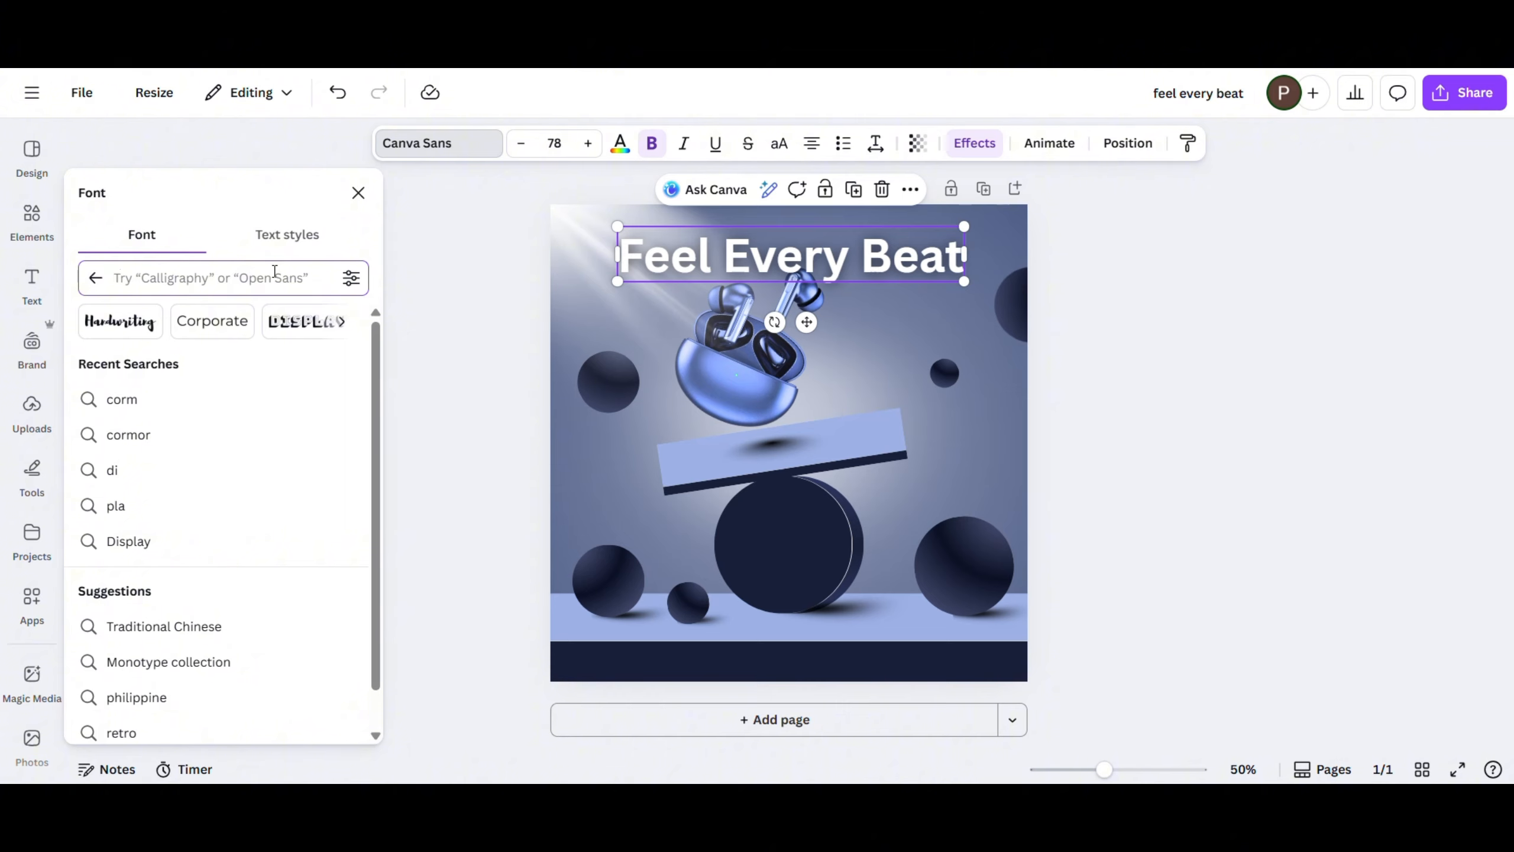
{"action": "type", "text": "corm"}
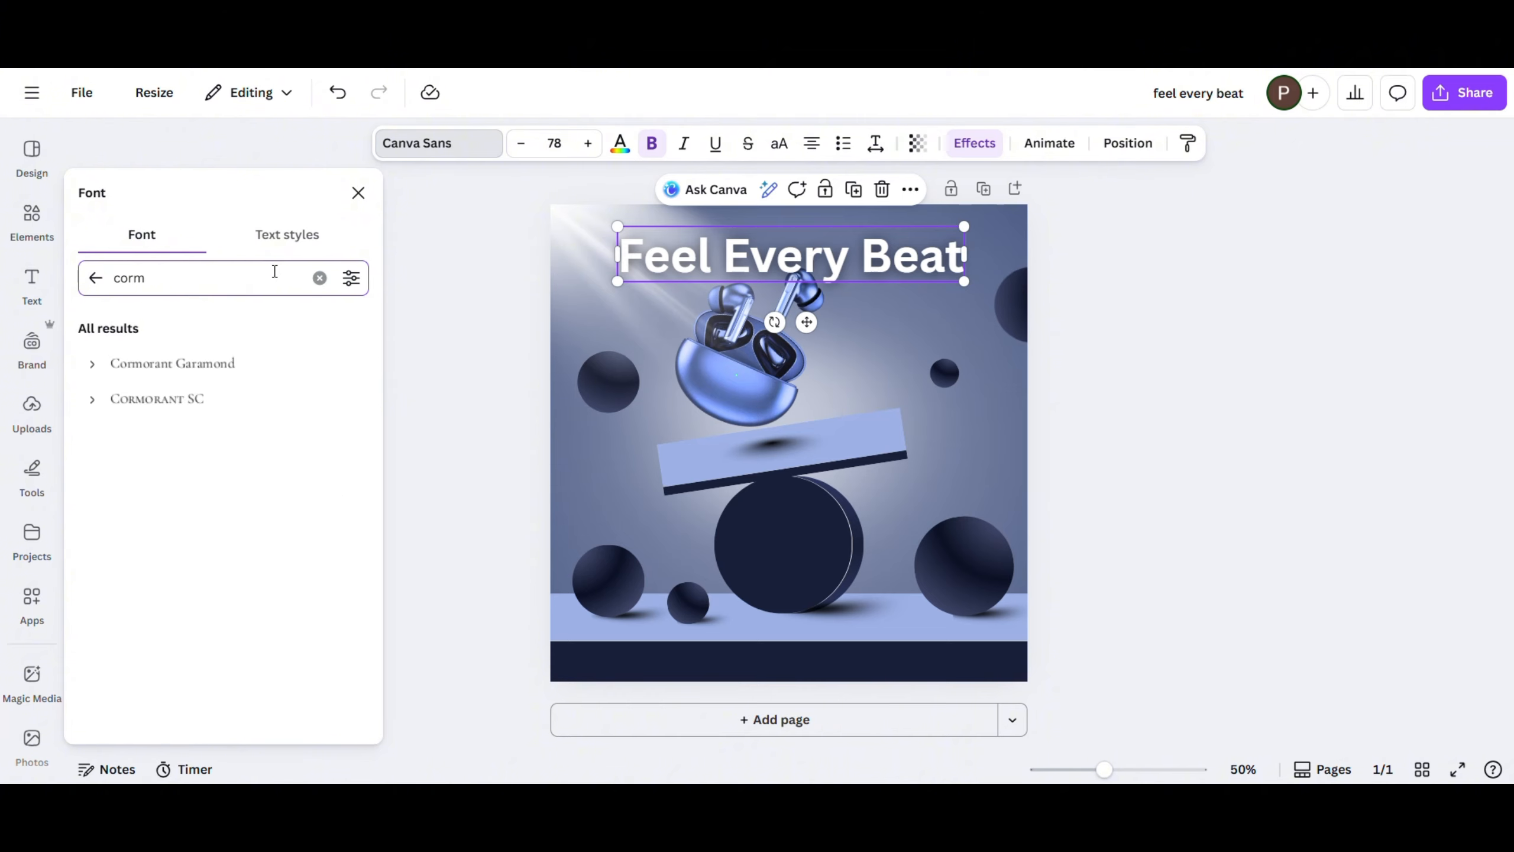
{"action": "left_click", "coordinate": [253, 362]}
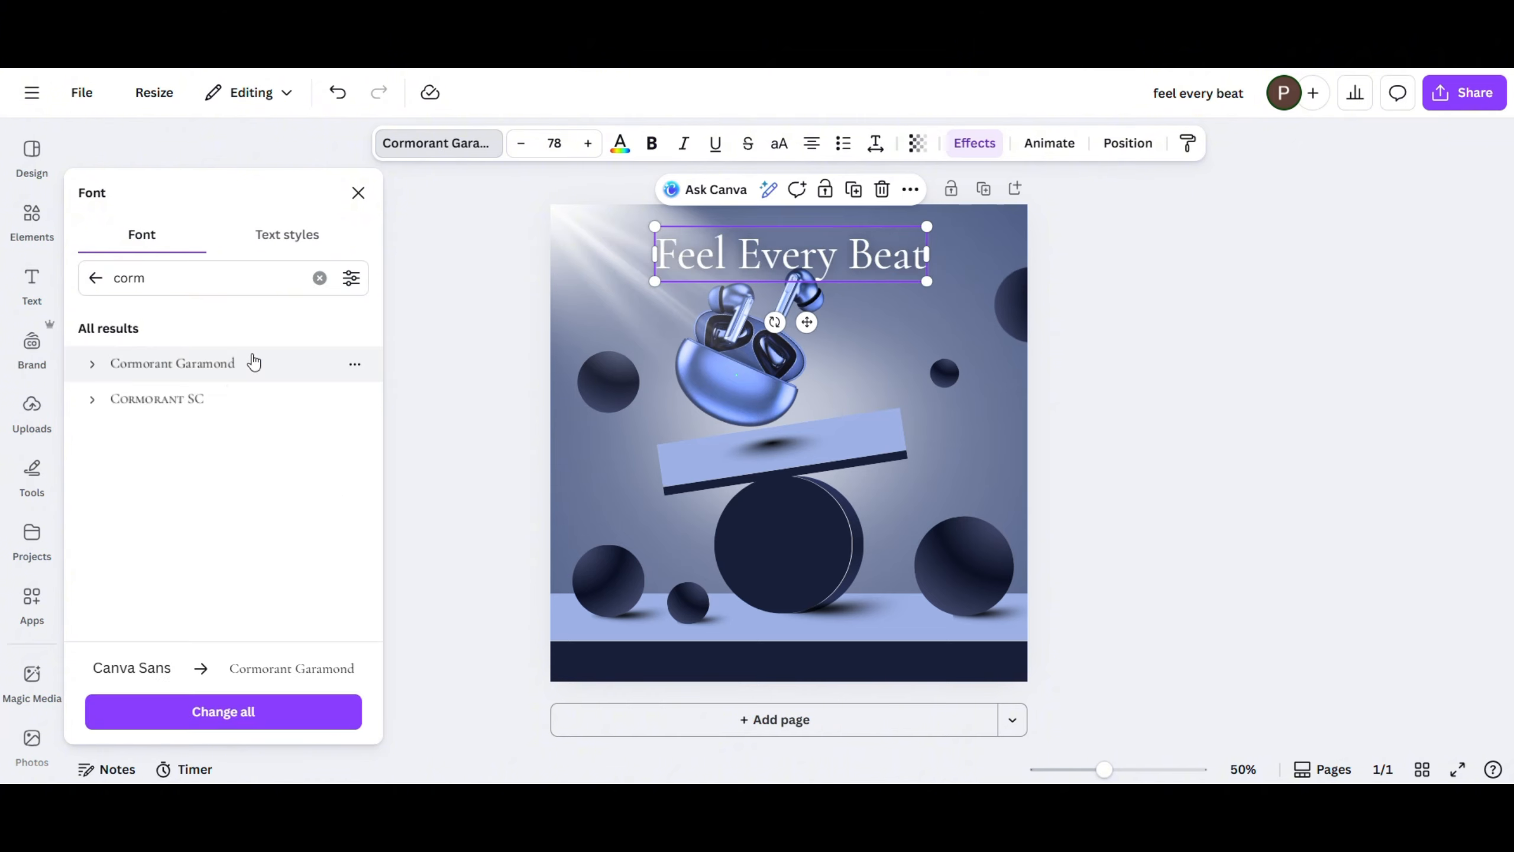
{"action": "left_click", "coordinate": [653, 144]}
- Enlarge the heading to about size 81.1 and move it up slightly, clear of the earbuds
{"action": "mouse_move", "coordinate": [654, 288]}
{"action": "left_mouse_down"}
{"action": "mouse_move", "coordinate": [624, 288]}
{"action": "mouse_move", "coordinate": [641, 284]}
{"action": "left_mouse_up"}
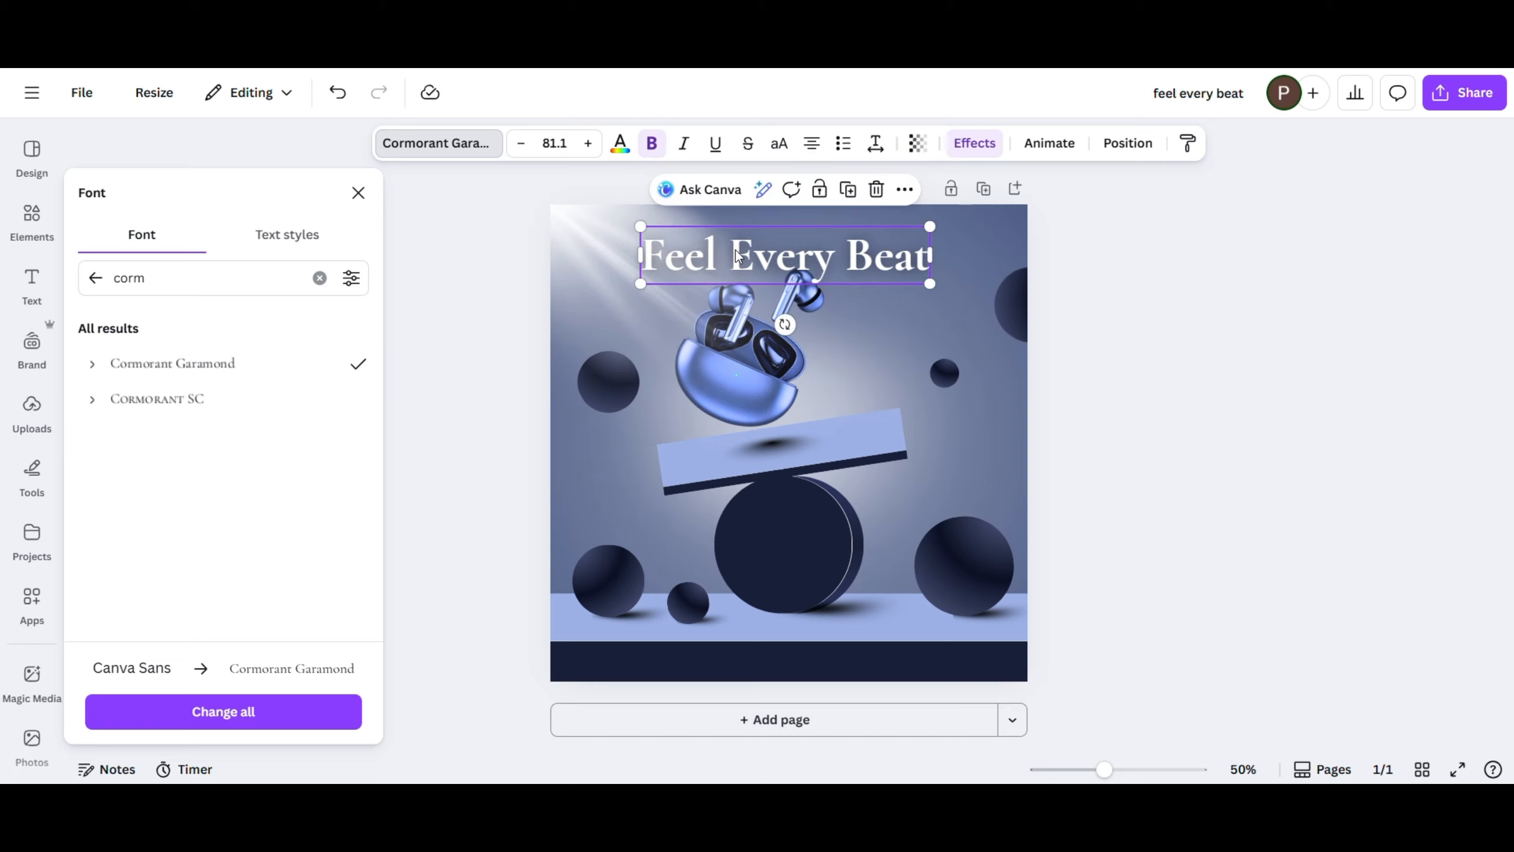
{"action": "left_click_drag", "start_coordinate": [736, 250], "coordinate": [737, 235]}
{"action": "left_click", "coordinate": [1164, 302]}
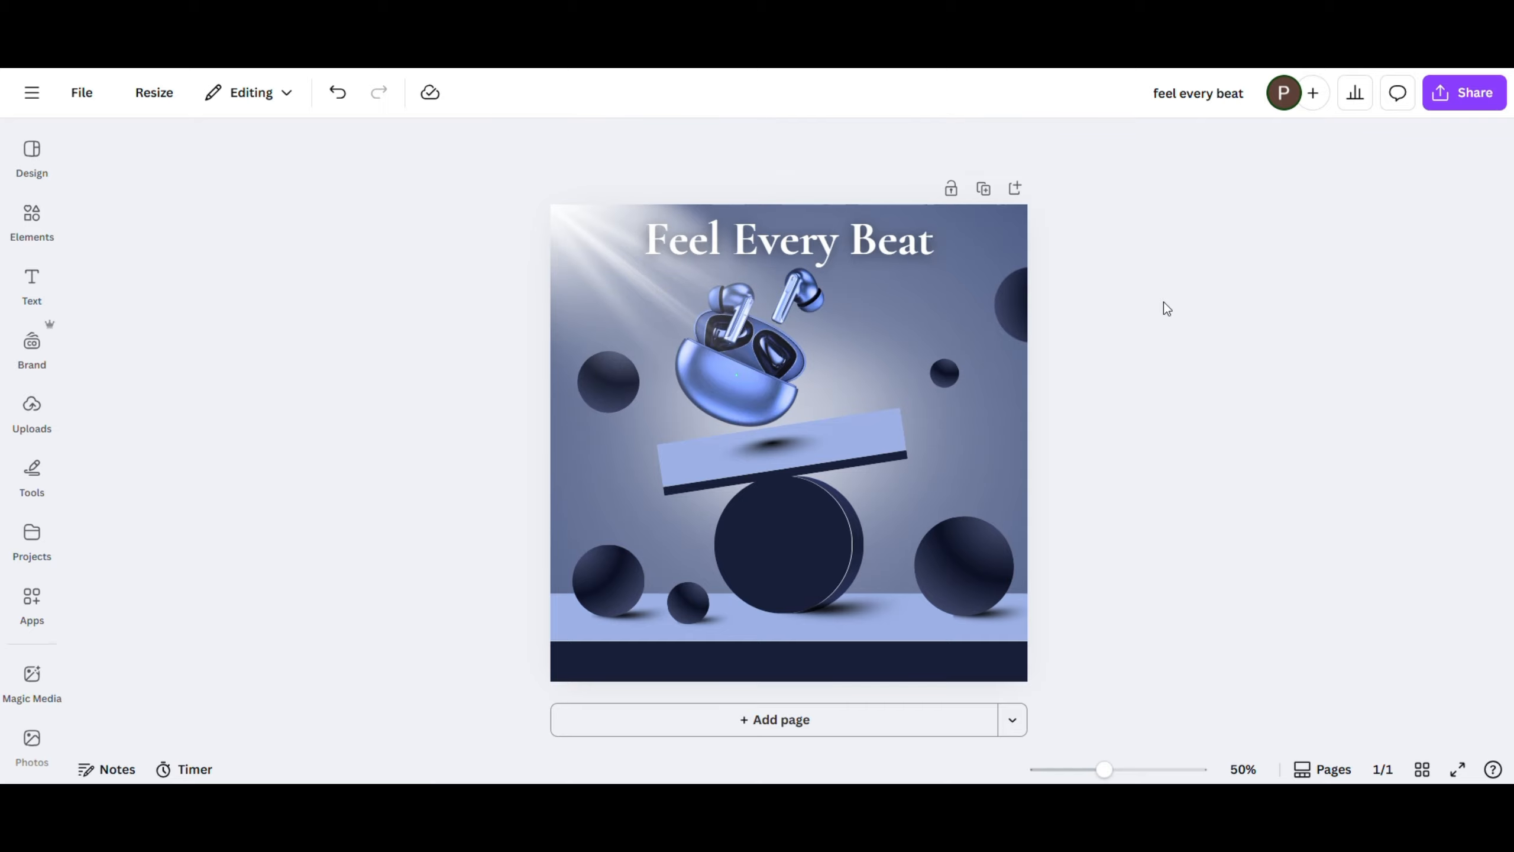